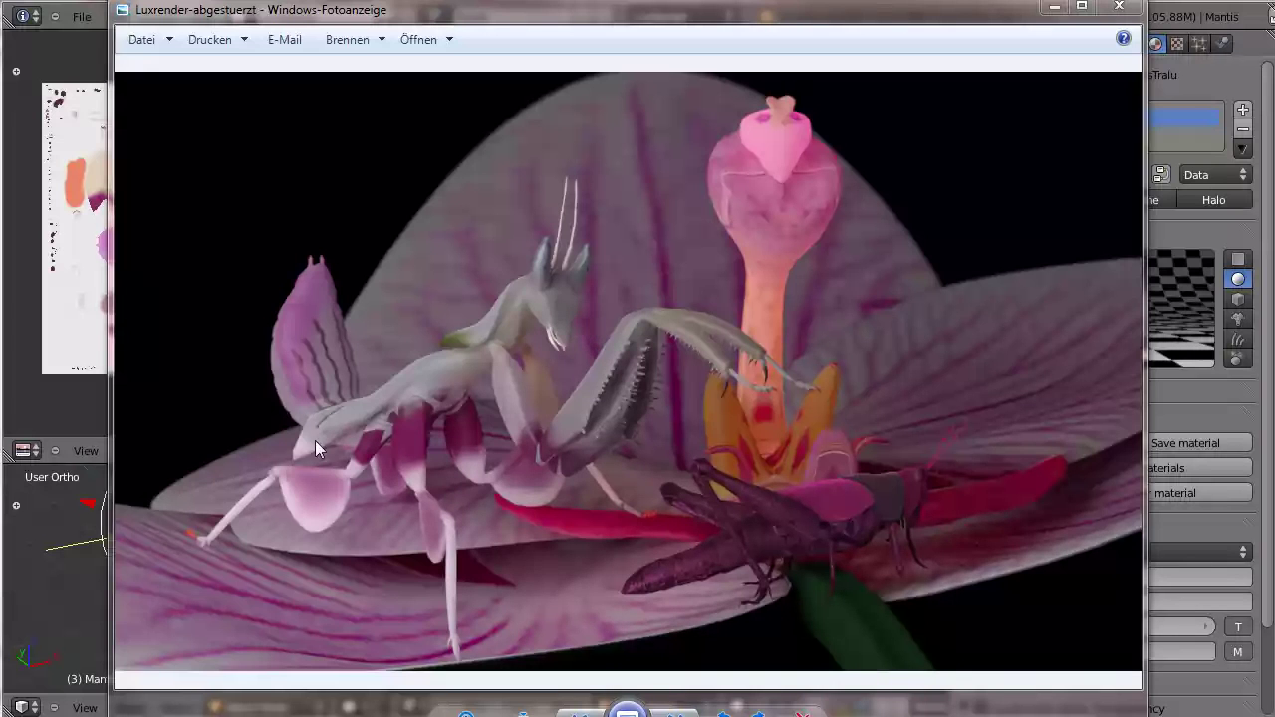
Close the photo viewer and load NormalmapCombined.png into the UV editor, replacing LabrumNormals
{"action": "left_click", "coordinate": [74, 395]}
{"action": "left_click", "coordinate": [171, 450]}
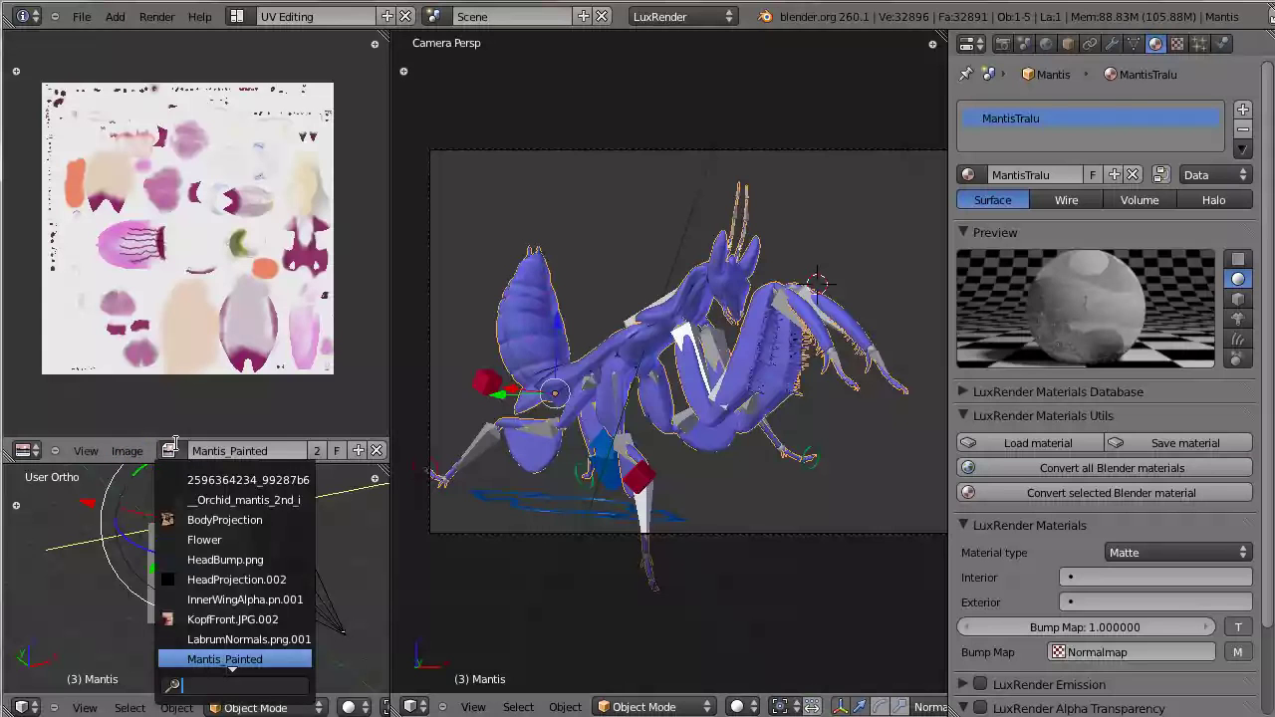
{"action": "type", "text": "nor"}
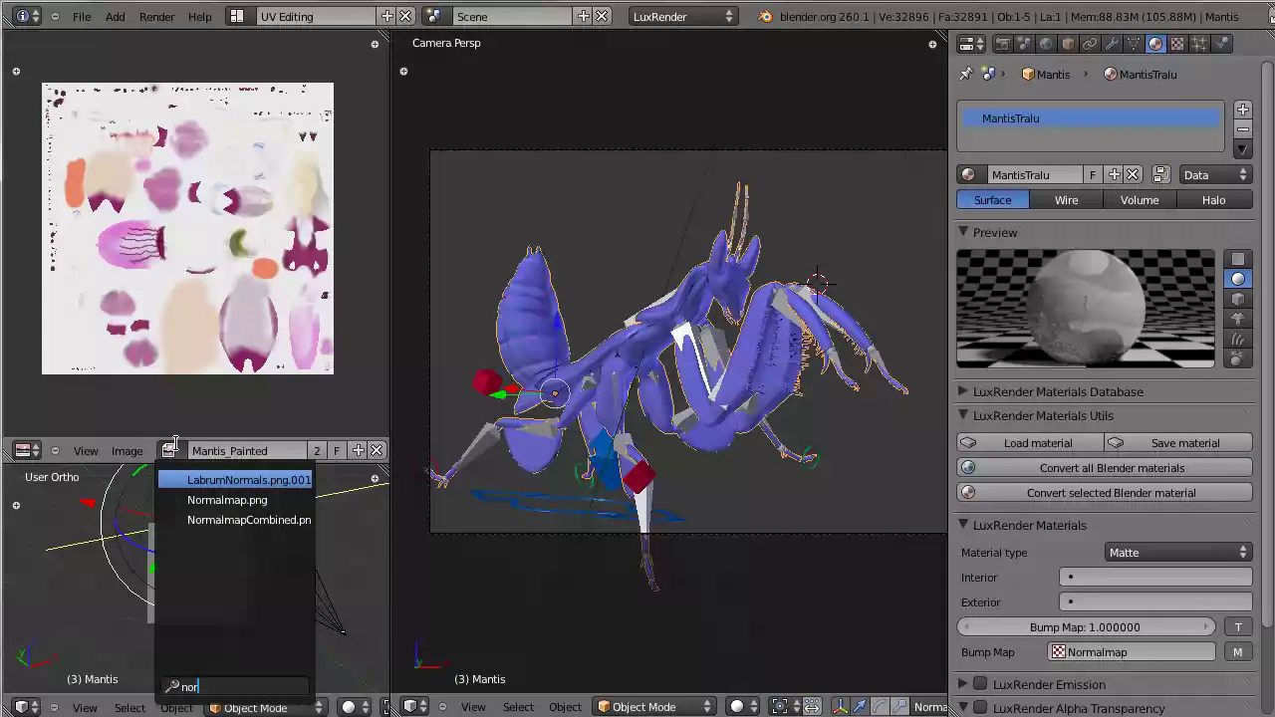
{"action": "left_click", "coordinate": [231, 479]}
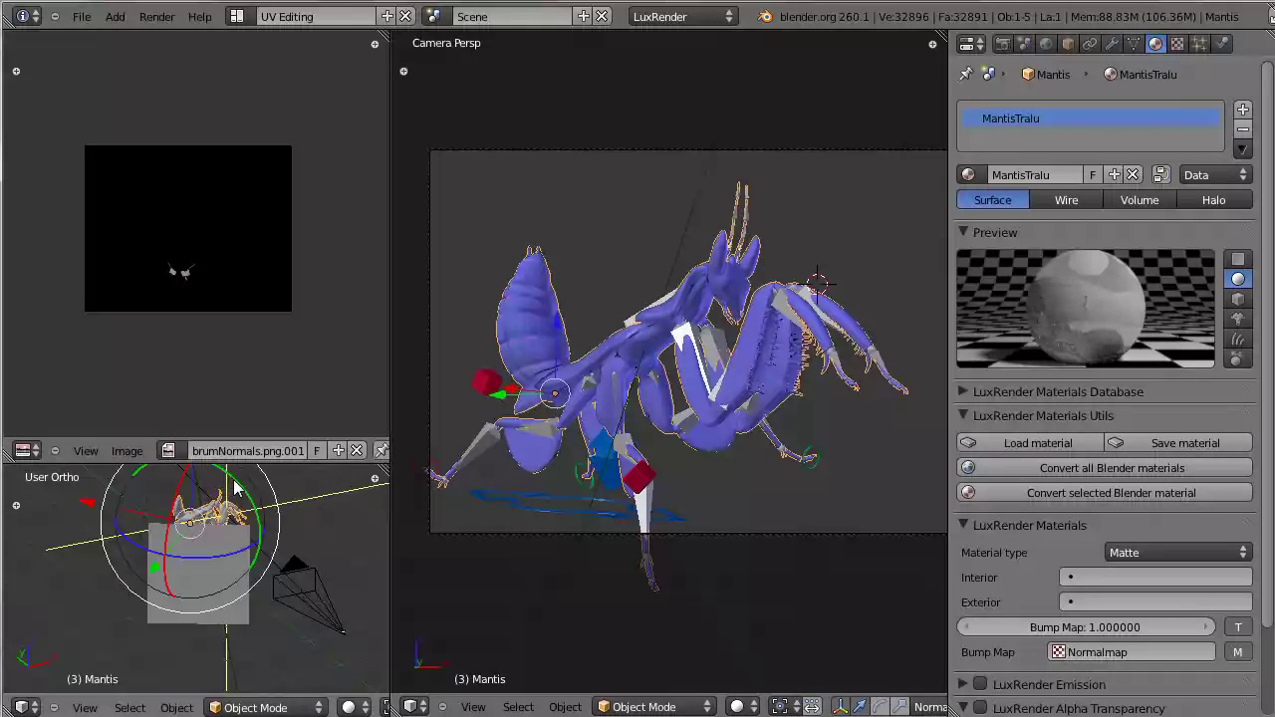
{"action": "left_click", "coordinate": [168, 451]}
{"action": "type", "text": "nor"}
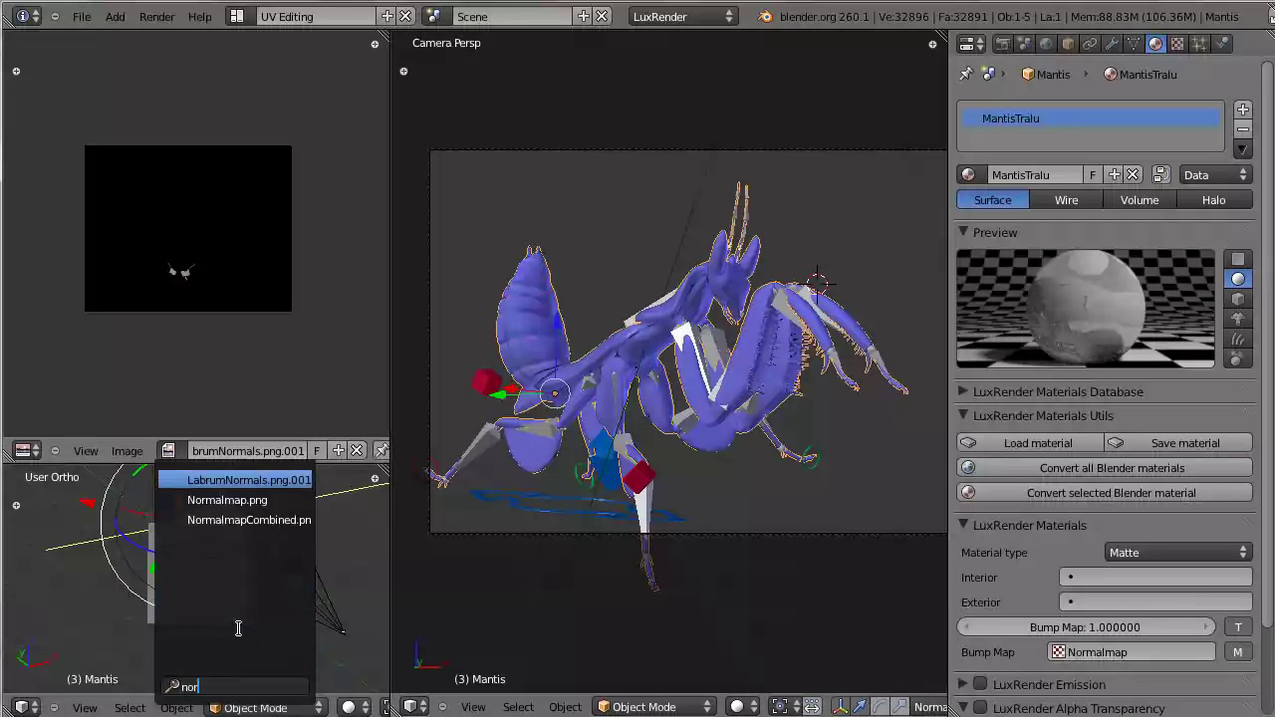
{"action": "left_click", "coordinate": [251, 520]}
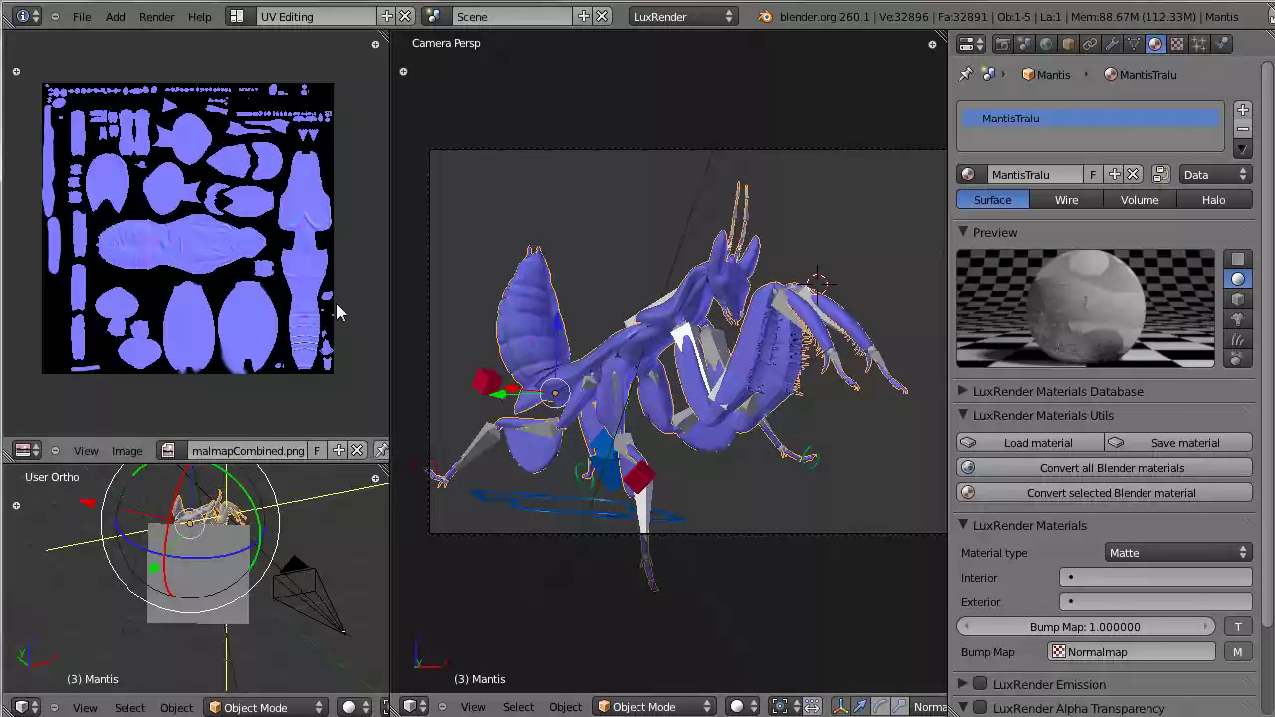
Zoom into the normal map and pan to reveal its left part
{"action": "scroll", "coordinate": [262, 305], "scroll_direction": "up", "scroll_amount": 6}
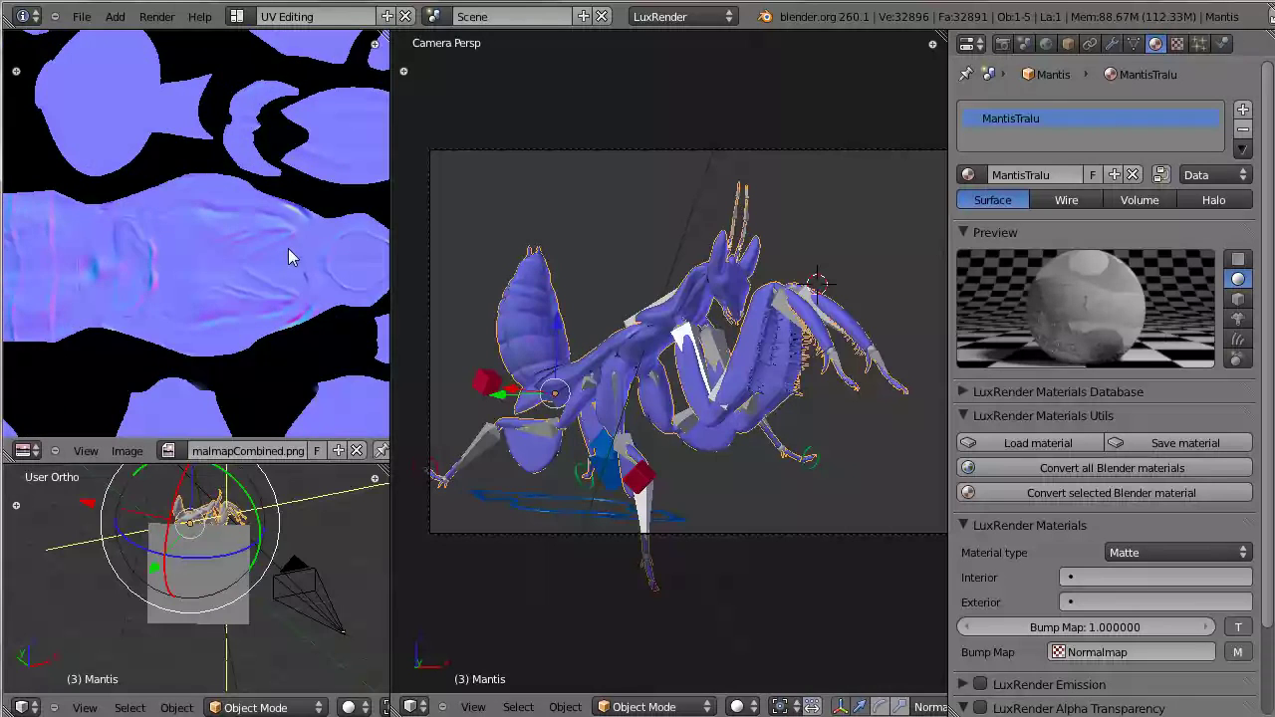
{"action": "scroll", "coordinate": [174, 239], "scroll_direction": "down", "scroll_amount": 3}
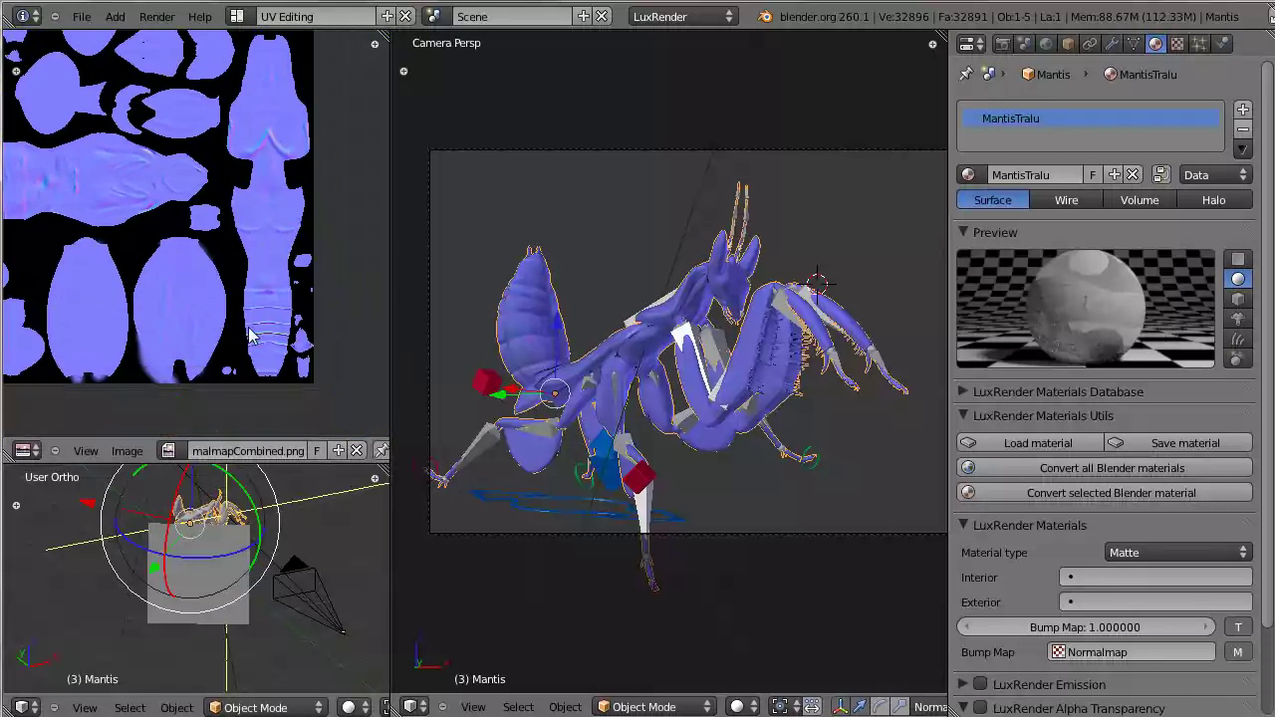
{"action": "scroll", "coordinate": [83, 287], "scroll_direction": "up", "scroll_amount": 1}
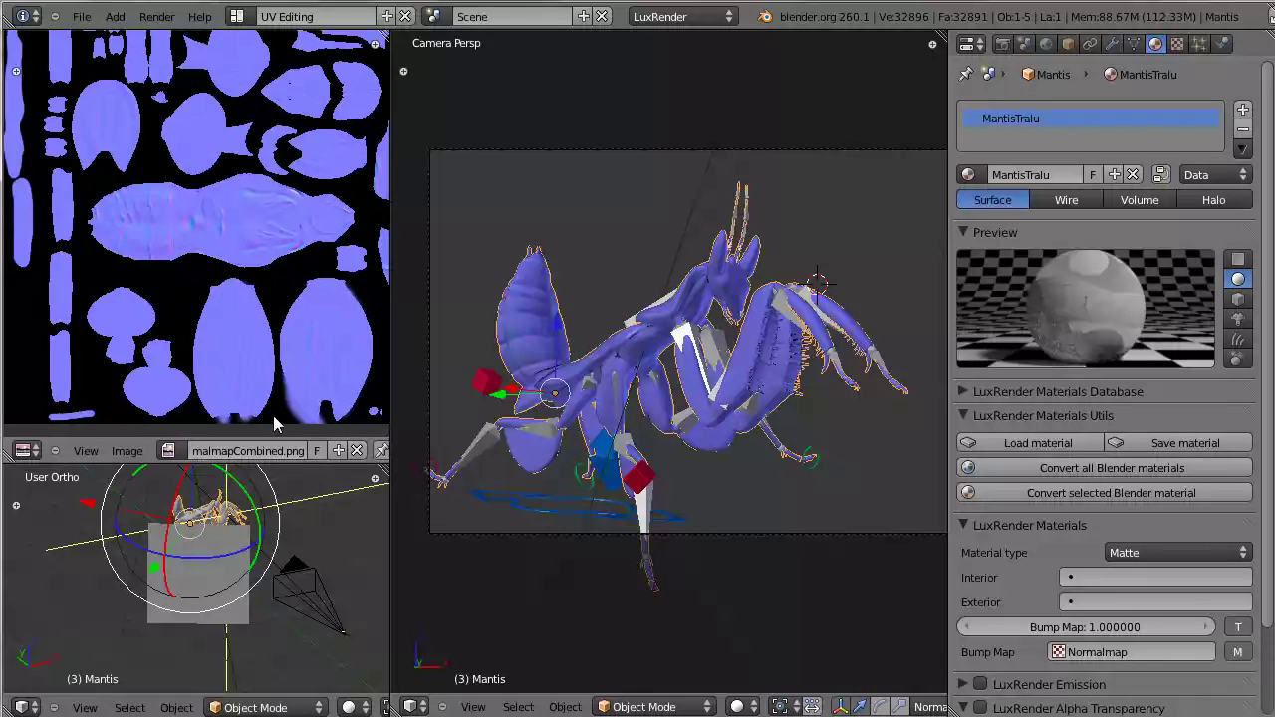
{"action": "scroll", "coordinate": [156, 289], "scroll_direction": "up", "scroll_amount": 1}
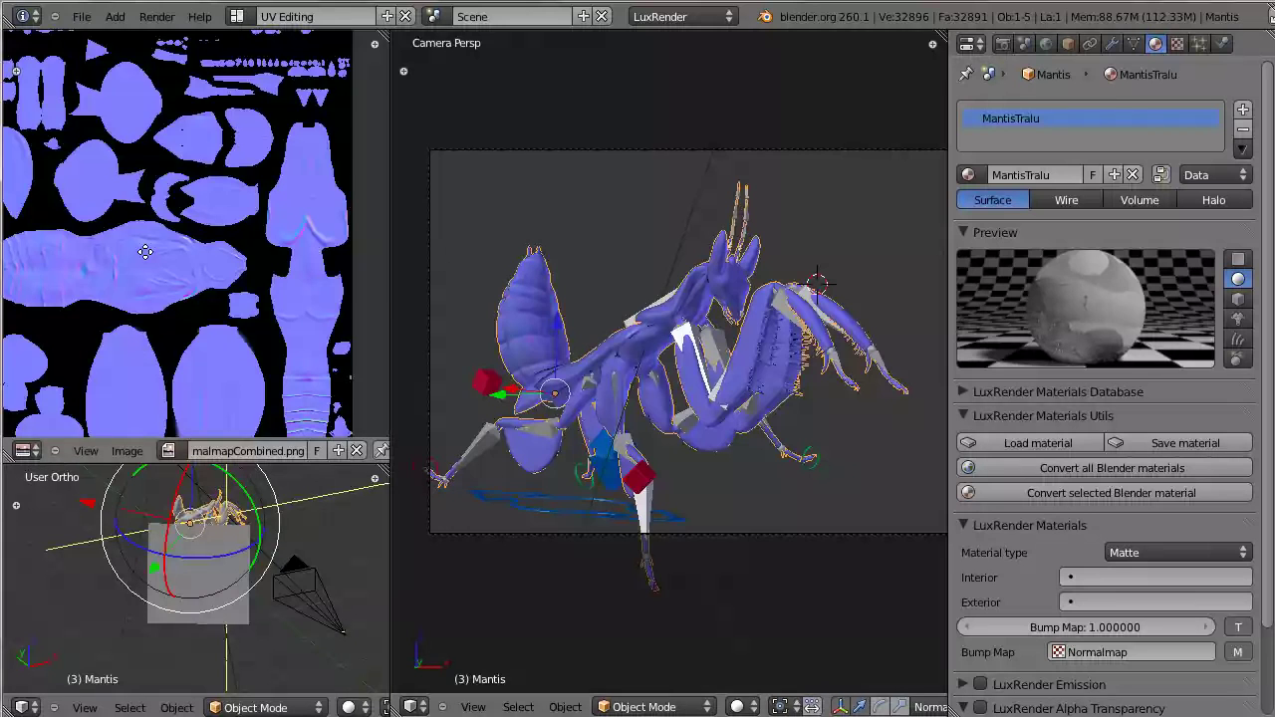
{"action": "middle_click_drag", "start_coordinate": [147, 252], "coordinate": [226, 267]}
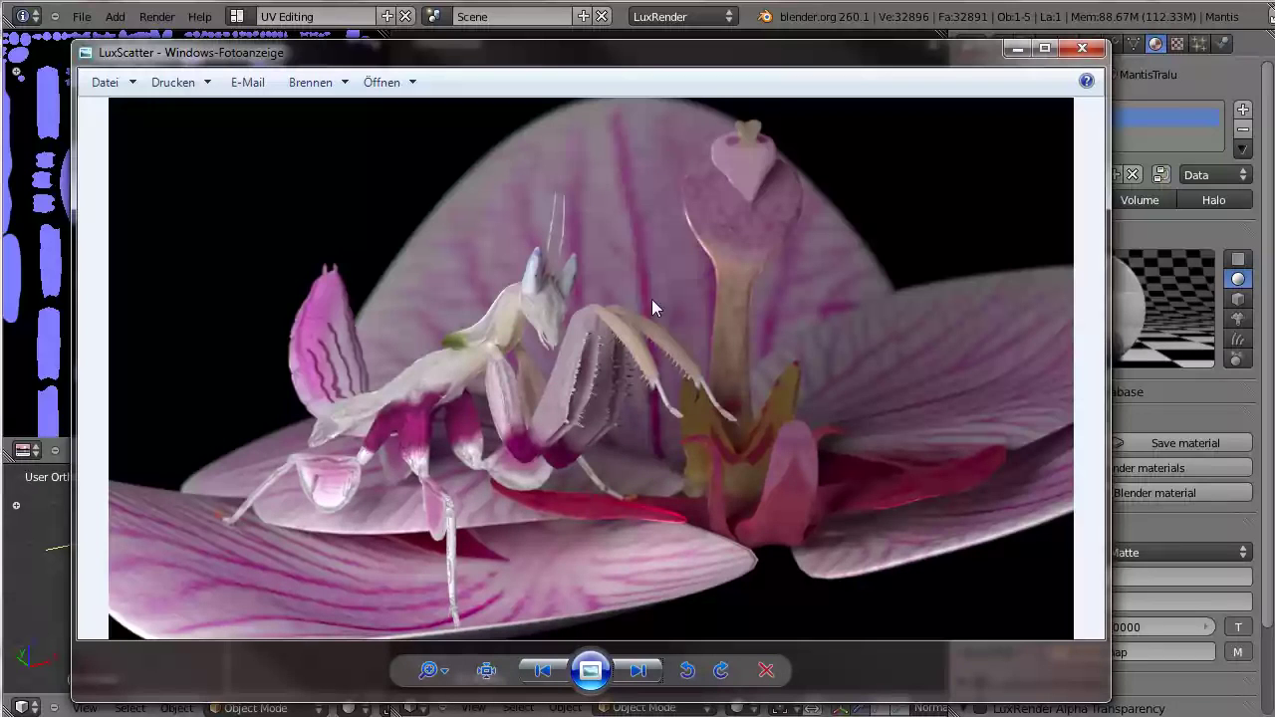
Position the LuxScatter render viewer over the Luxrender-abgestuerzt render for comparison
{"action": "left_click_drag", "start_coordinate": [566, 72], "coordinate": [683, 322]}
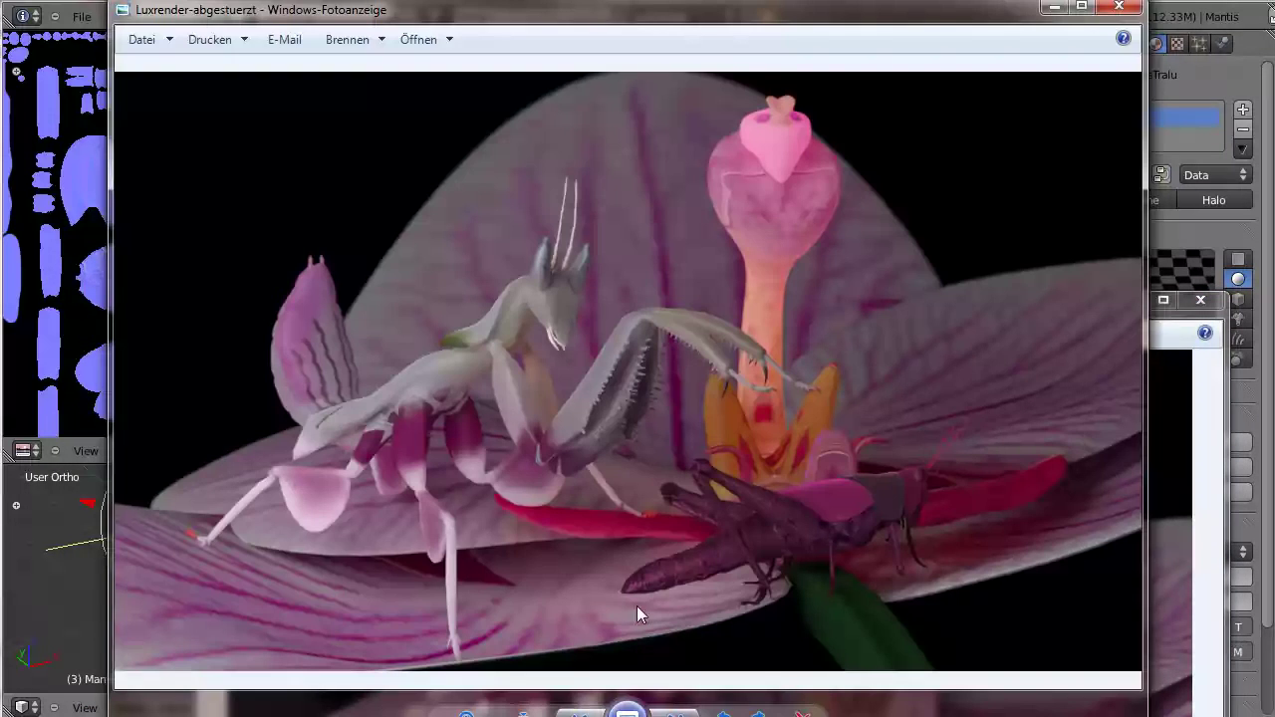
{"action": "key", "text": "alt+Tab"}
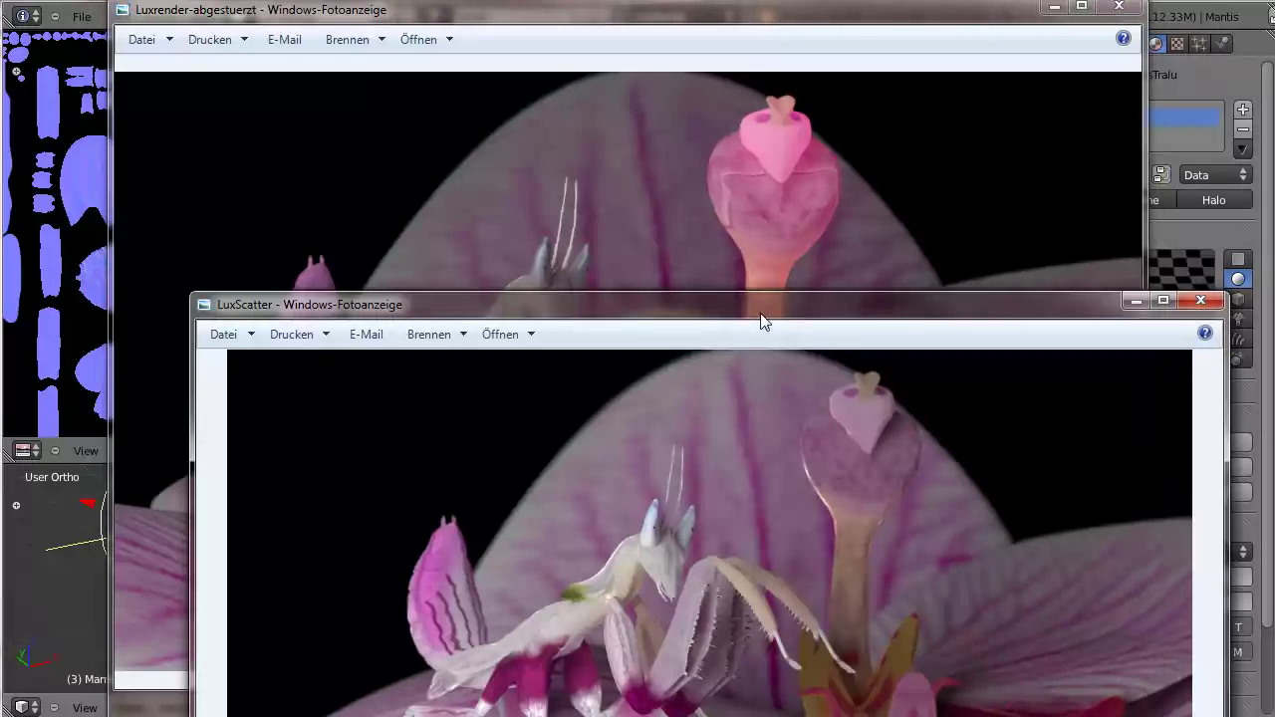
{"action": "left_click_drag", "start_coordinate": [761, 302], "coordinate": [837, 186]}
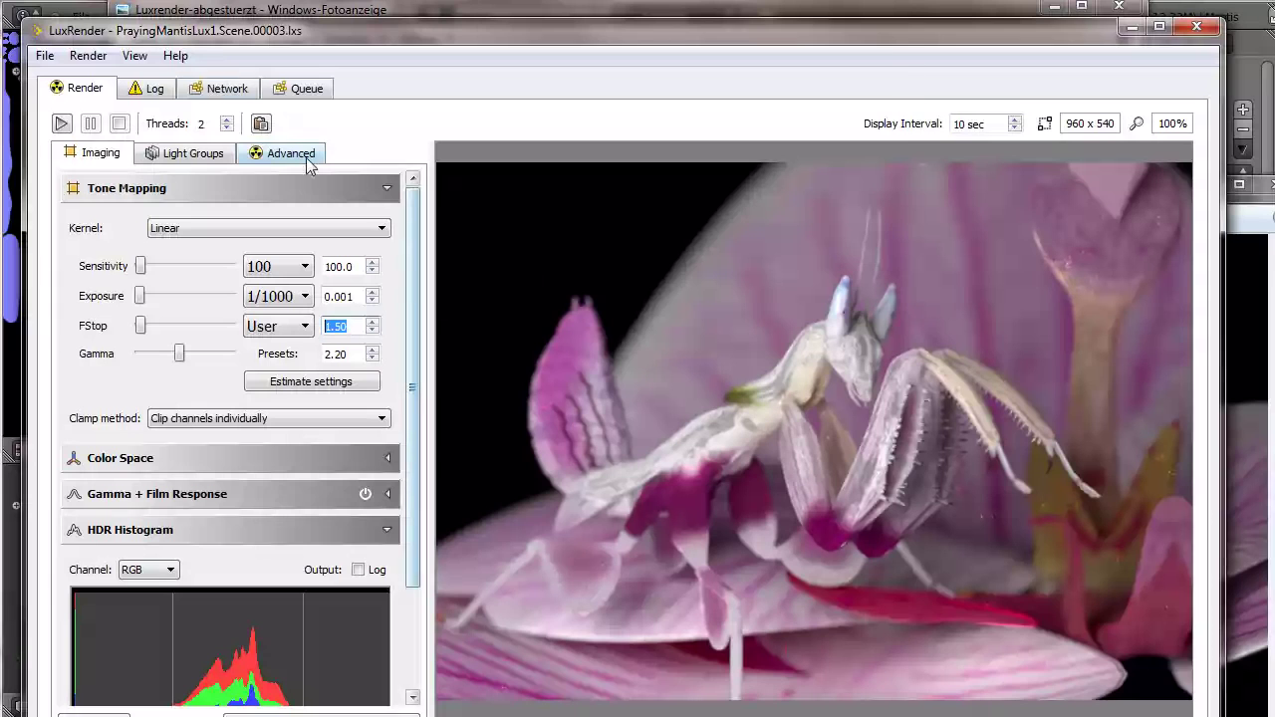
In Light Groups, set Frontal gain to about 0.90 and BackSpot gain to about 13.34
{"action": "left_click", "coordinate": [162, 152]}
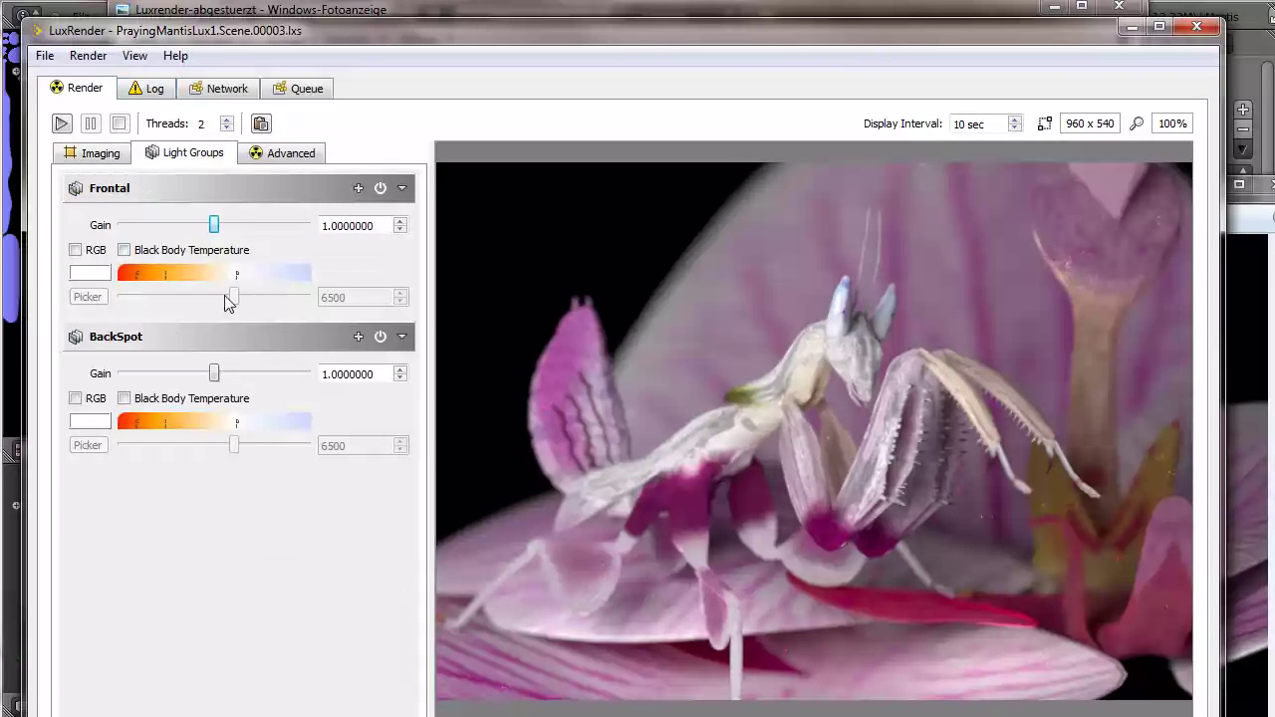
{"action": "left_click_drag", "start_coordinate": [215, 223], "coordinate": [232, 221]}
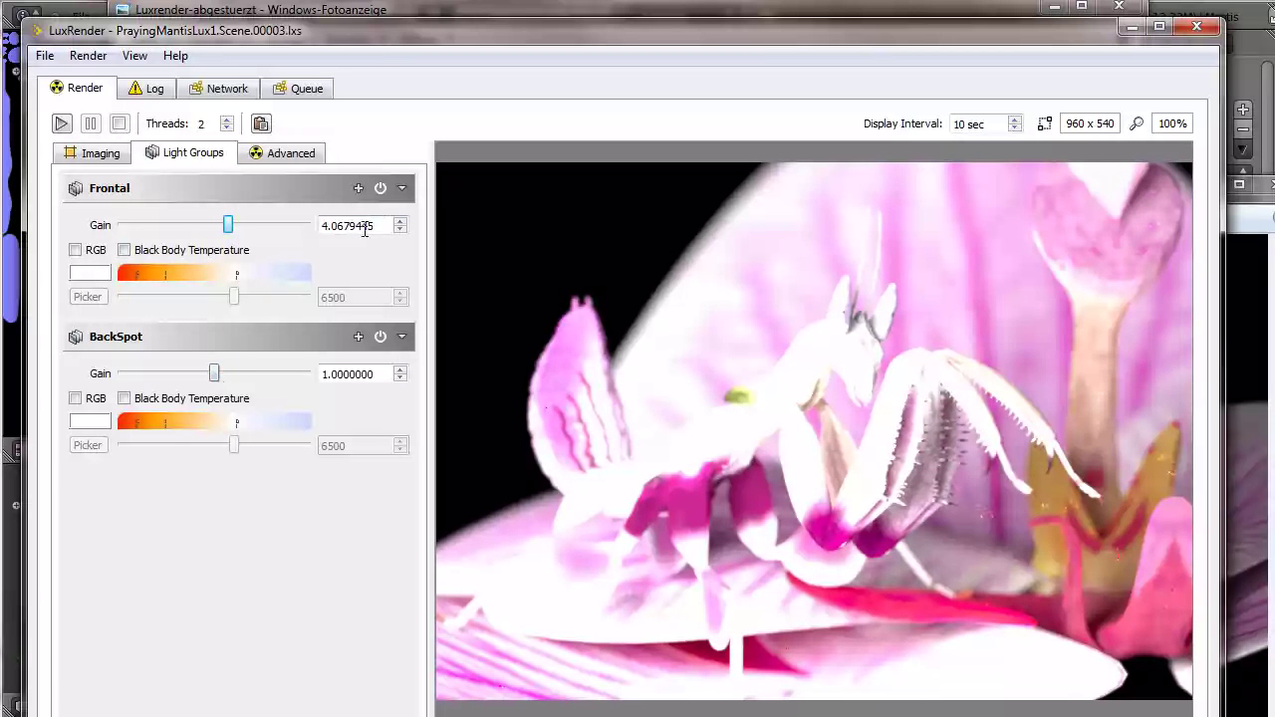
{"action": "scroll", "coordinate": [364, 228], "scroll_direction": "down", "scroll_amount": 17}
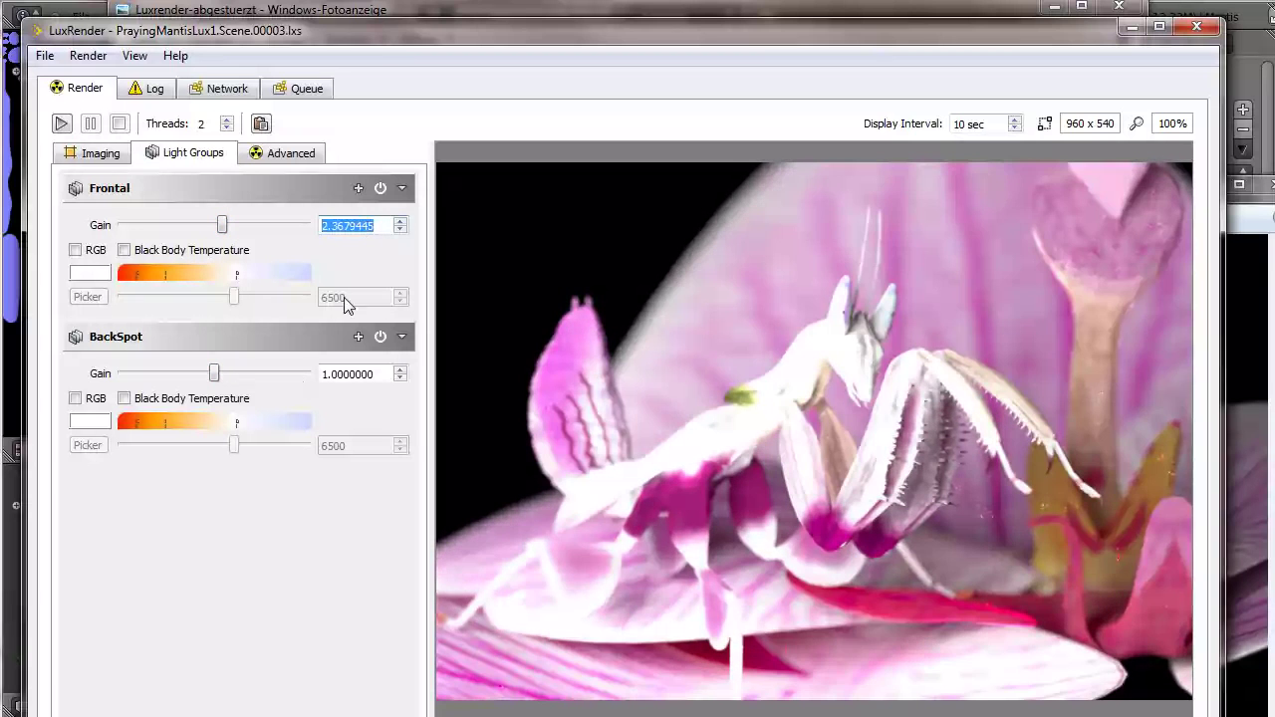
{"action": "left_click_drag", "start_coordinate": [216, 374], "coordinate": [230, 379]}
{"action": "left_click_drag", "start_coordinate": [225, 224], "coordinate": [212, 224]}
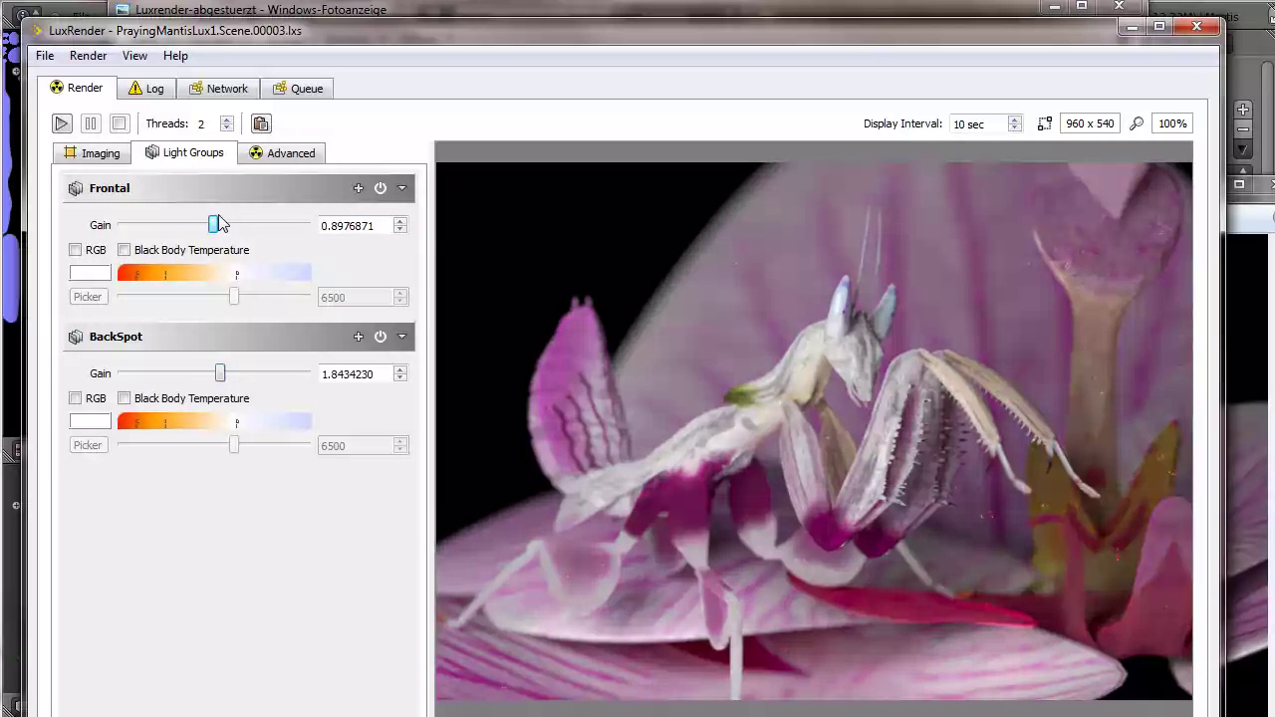
{"action": "mouse_move", "coordinate": [239, 377]}
{"action": "left_mouse_down"}
{"action": "mouse_move", "coordinate": [271, 384]}
{"action": "mouse_move", "coordinate": [257, 379]}
{"action": "left_mouse_up"}
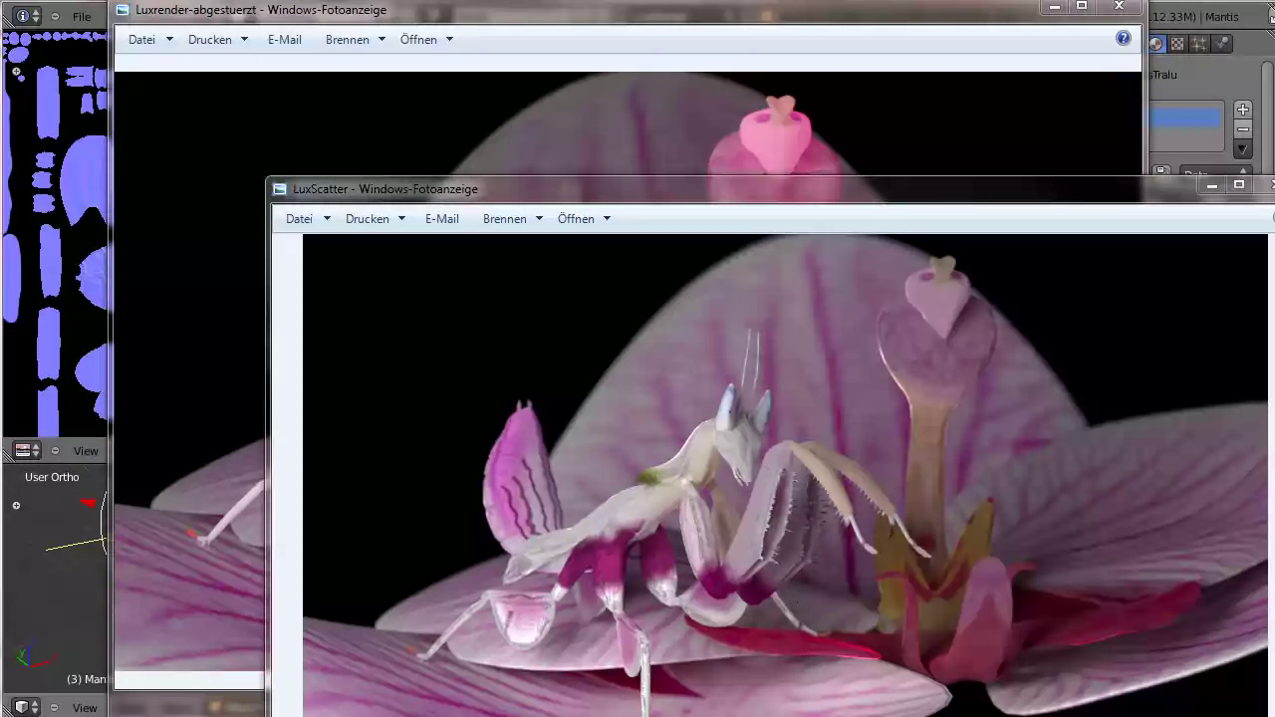
Close the LuxScatter viewer, minimize the Luxrender-abgestuerzt viewer, and return to Blender
{"action": "left_click", "coordinate": [1270, 185]}
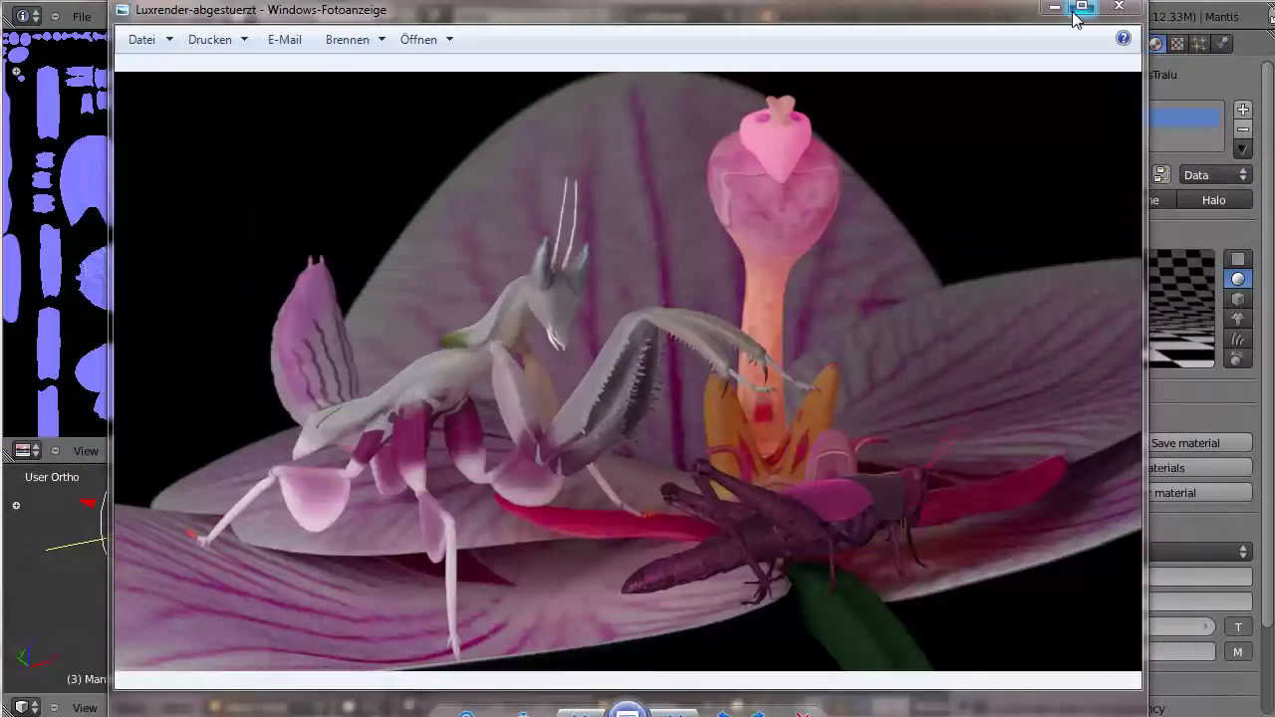
{"action": "left_click", "coordinate": [1054, 7]}
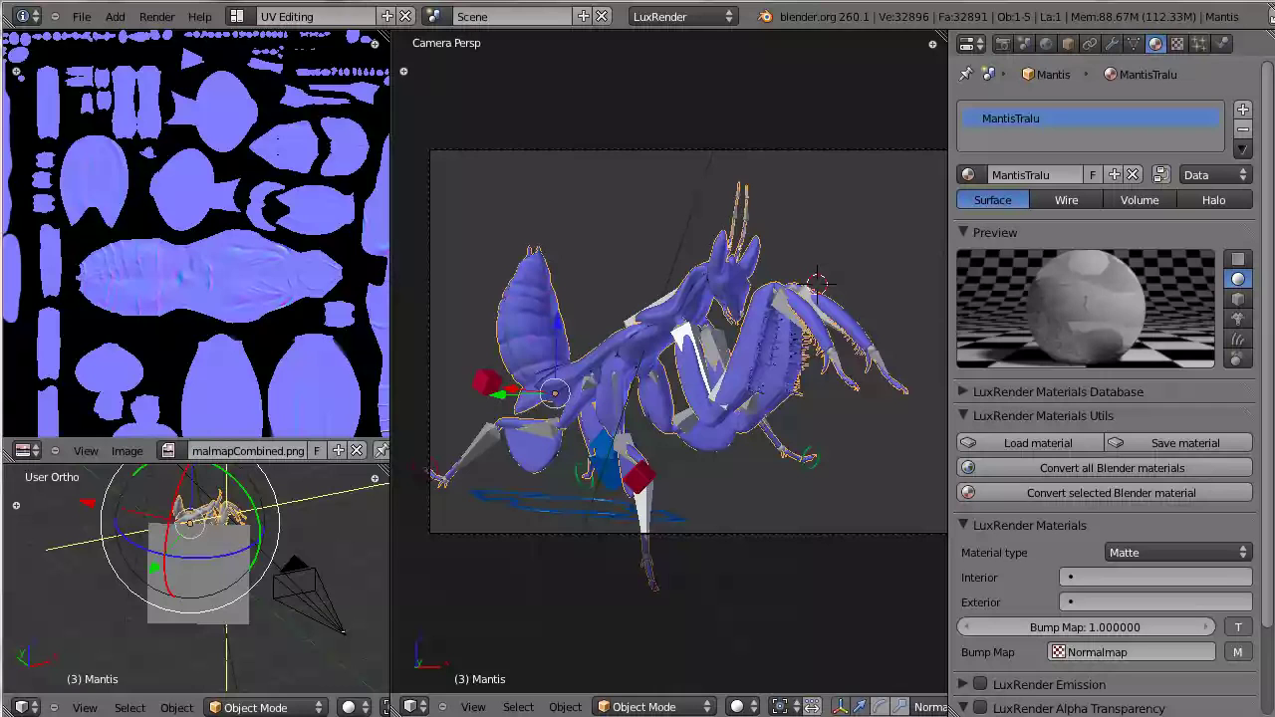
{"action": "key", "text": "alt+Tab"}
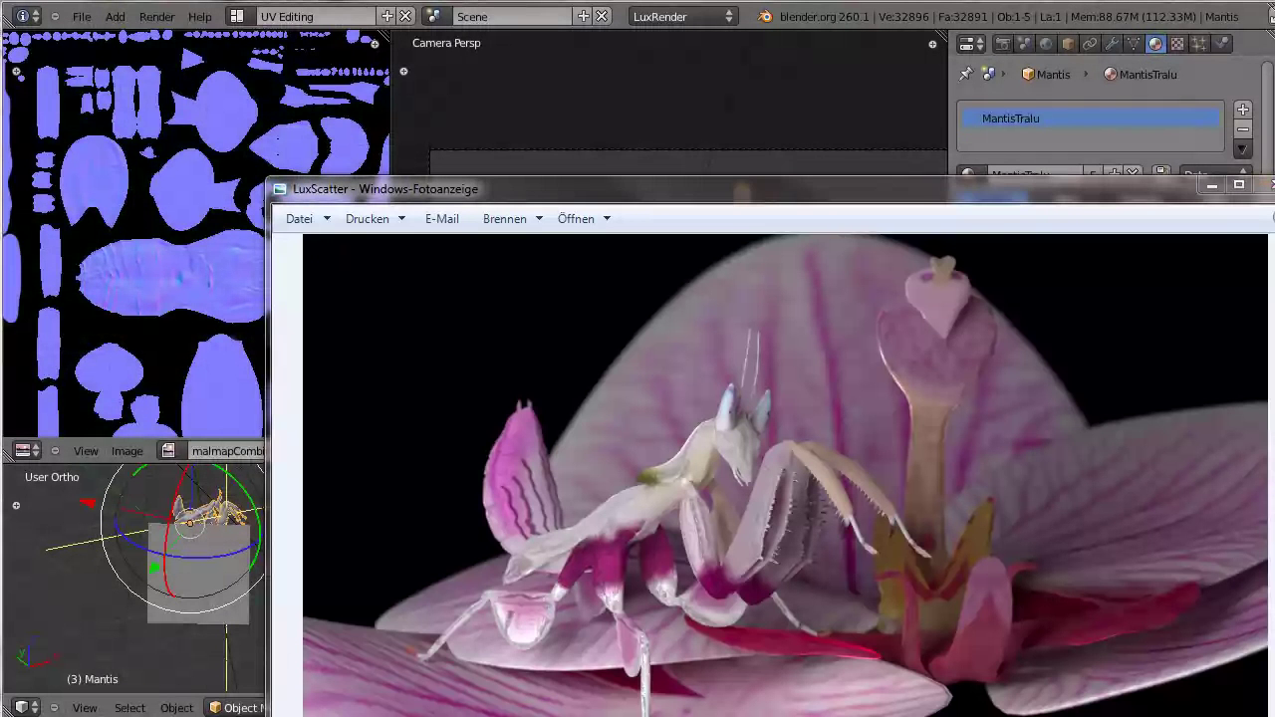
{"action": "key", "text": "alt+Tab"}
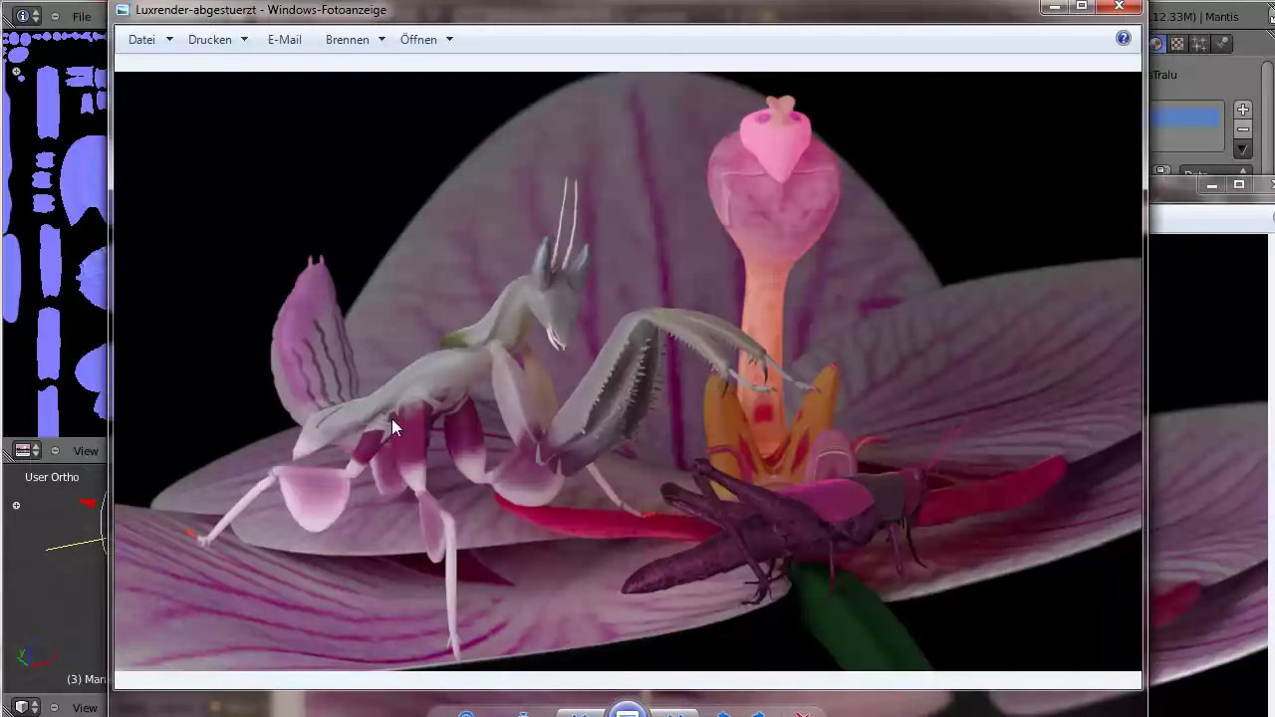
{"action": "key", "text": "alt+Tab"}
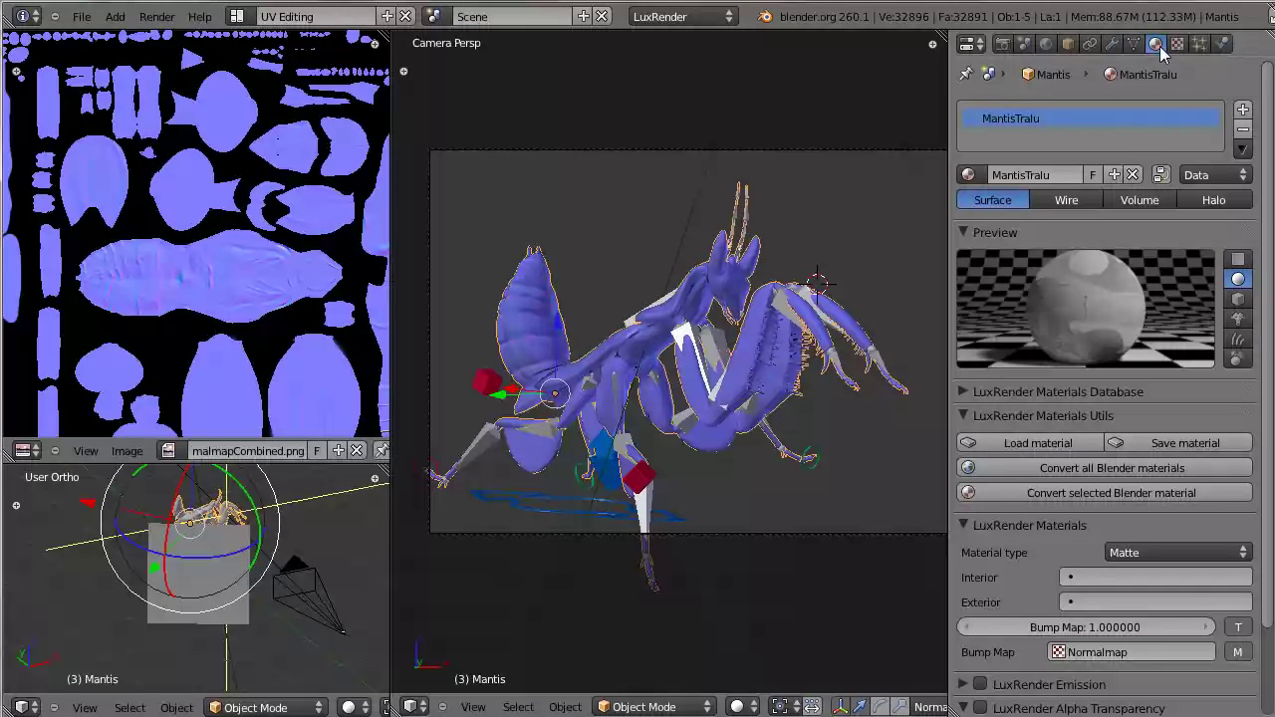
Unlink the MantisTralu material and create a new material, abandoning its rename
{"action": "left_click", "coordinate": [1134, 174]}
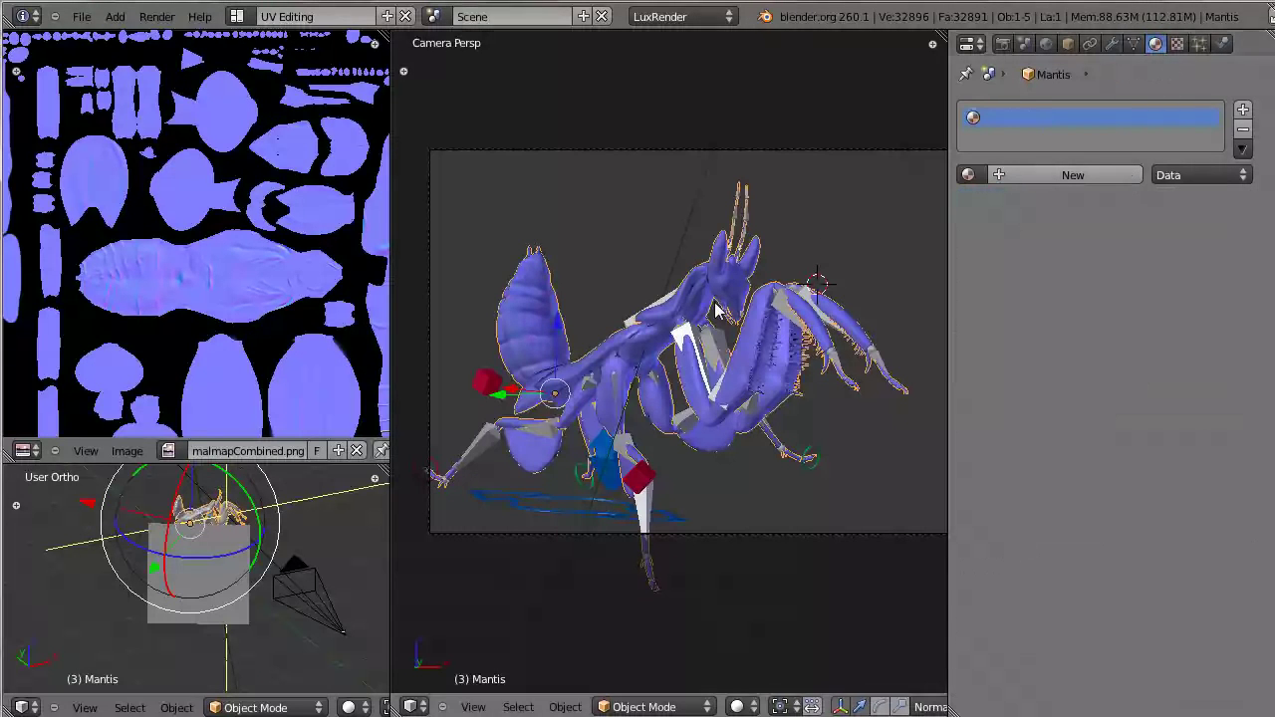
{"action": "left_click", "coordinate": [1052, 175]}
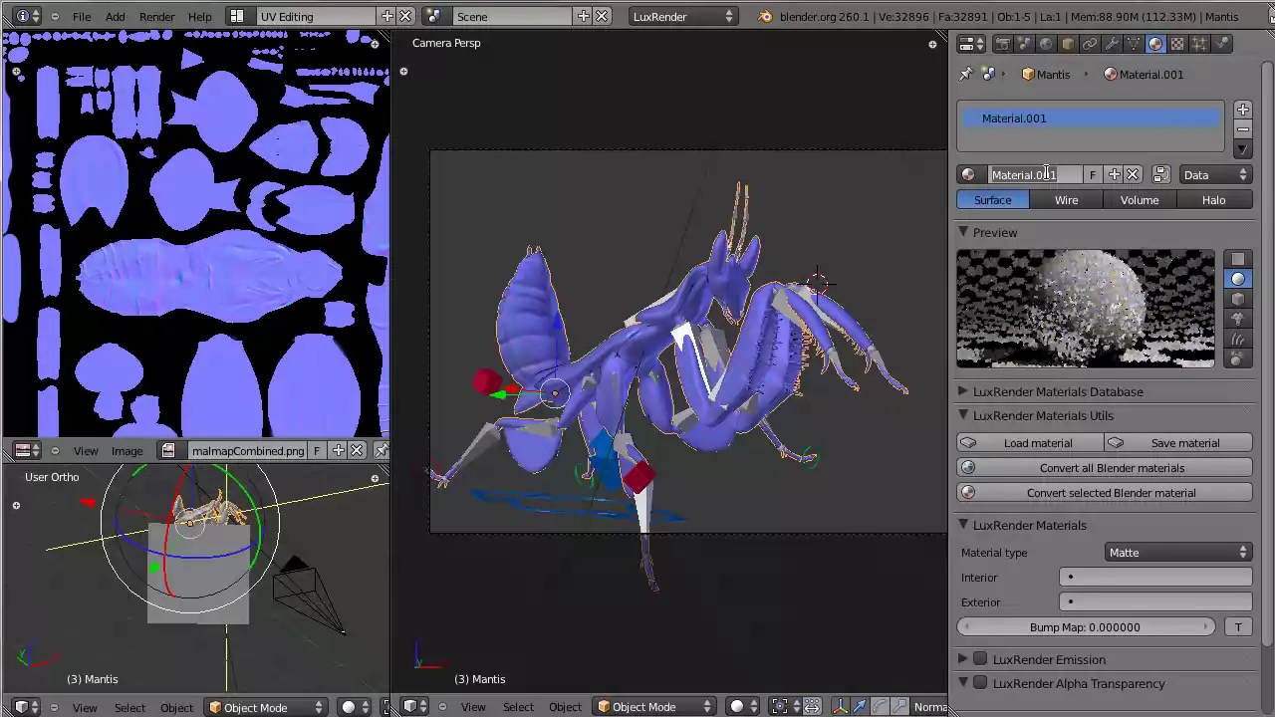
{"action": "left_click", "coordinate": [1046, 174]}
{"action": "type", "text": "Ma"}
{"action": "key", "text": "Escape"}
Browse the existing materials list, leaving the assignment unchanged
{"action": "left_click", "coordinate": [967, 174]}
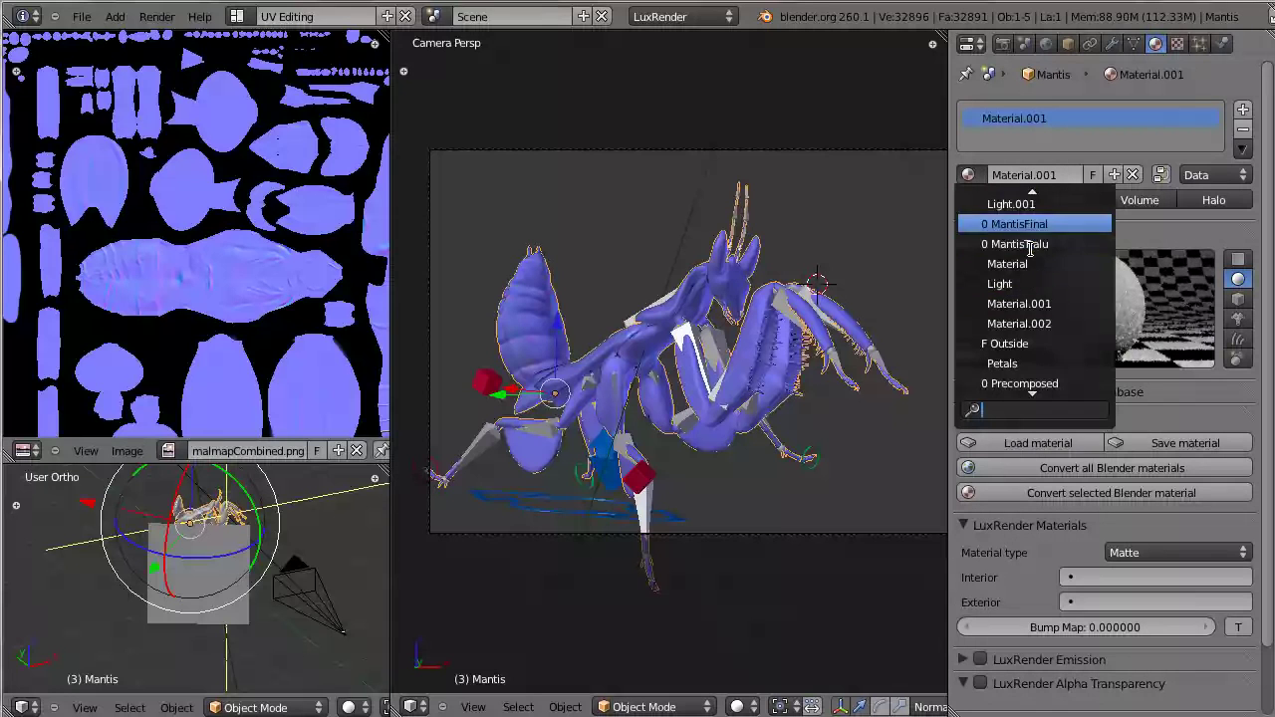
{"action": "scroll", "coordinate": [1016, 255], "scroll_direction": "up", "scroll_amount": 1}
{"action": "scroll", "coordinate": [1047, 368], "scroll_direction": "down", "scroll_amount": 10}
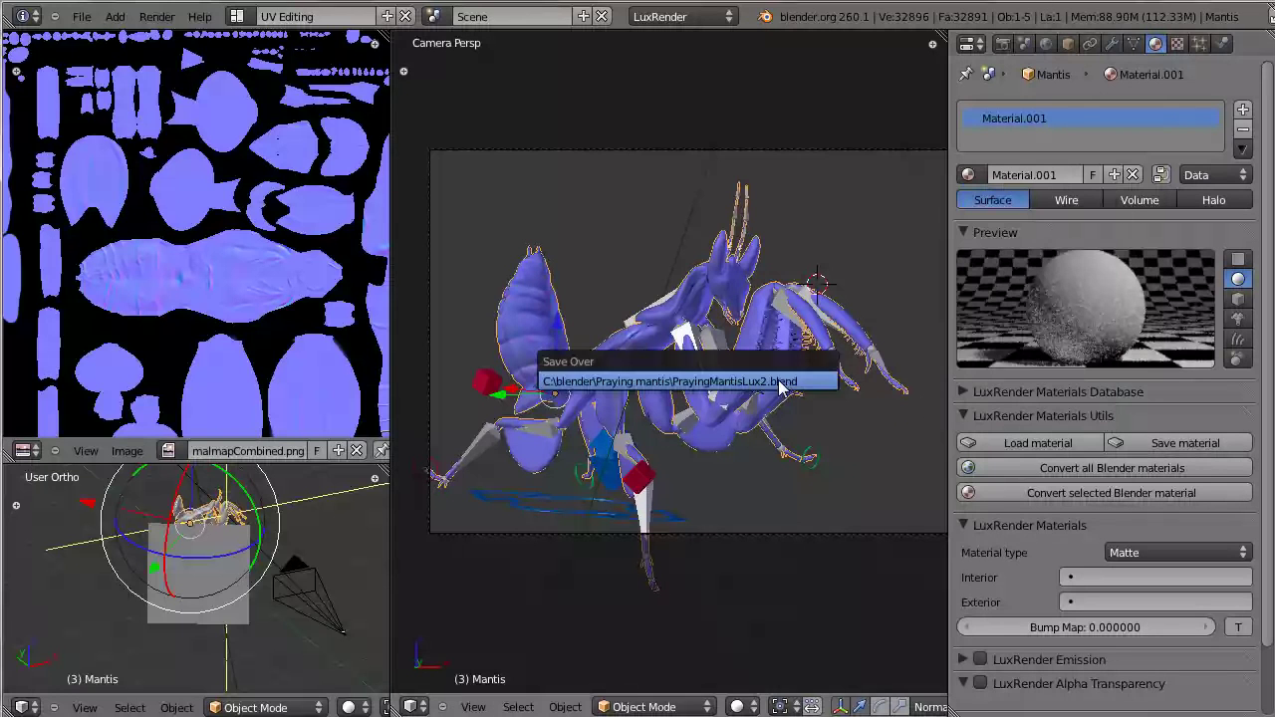
{"action": "key", "text": "ctrl+o"}
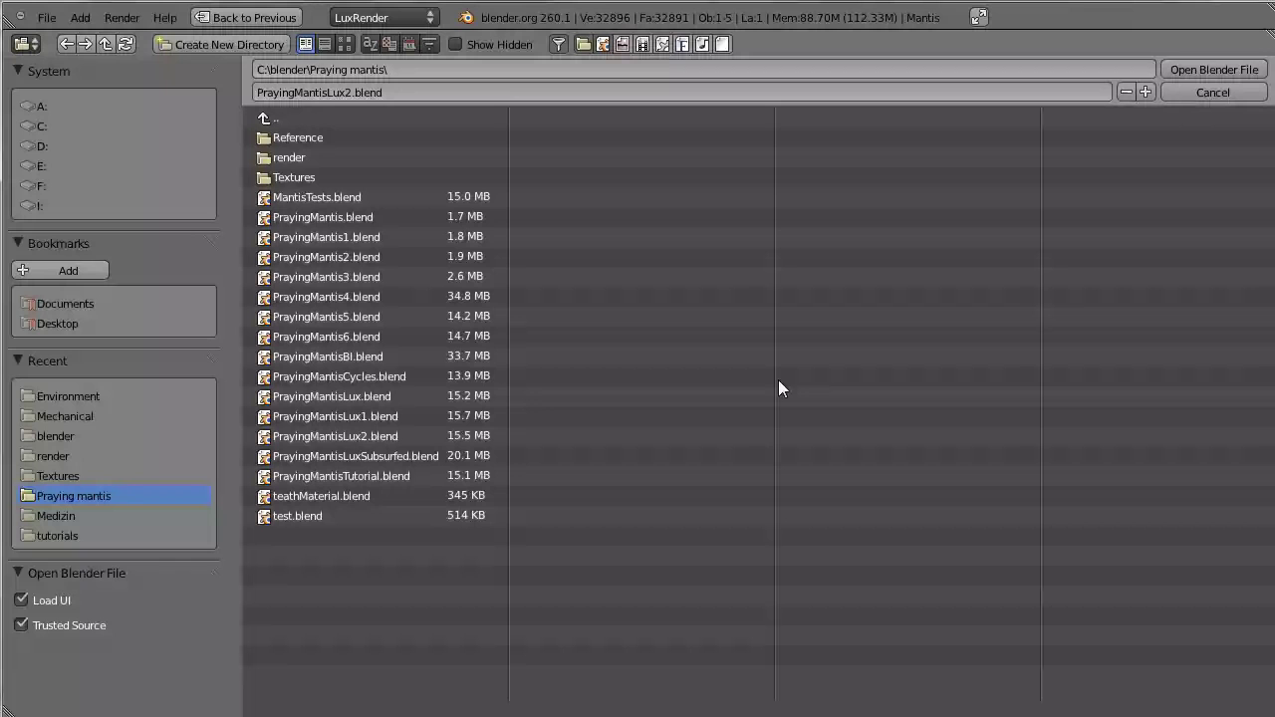
{"action": "key", "text": "Return"}
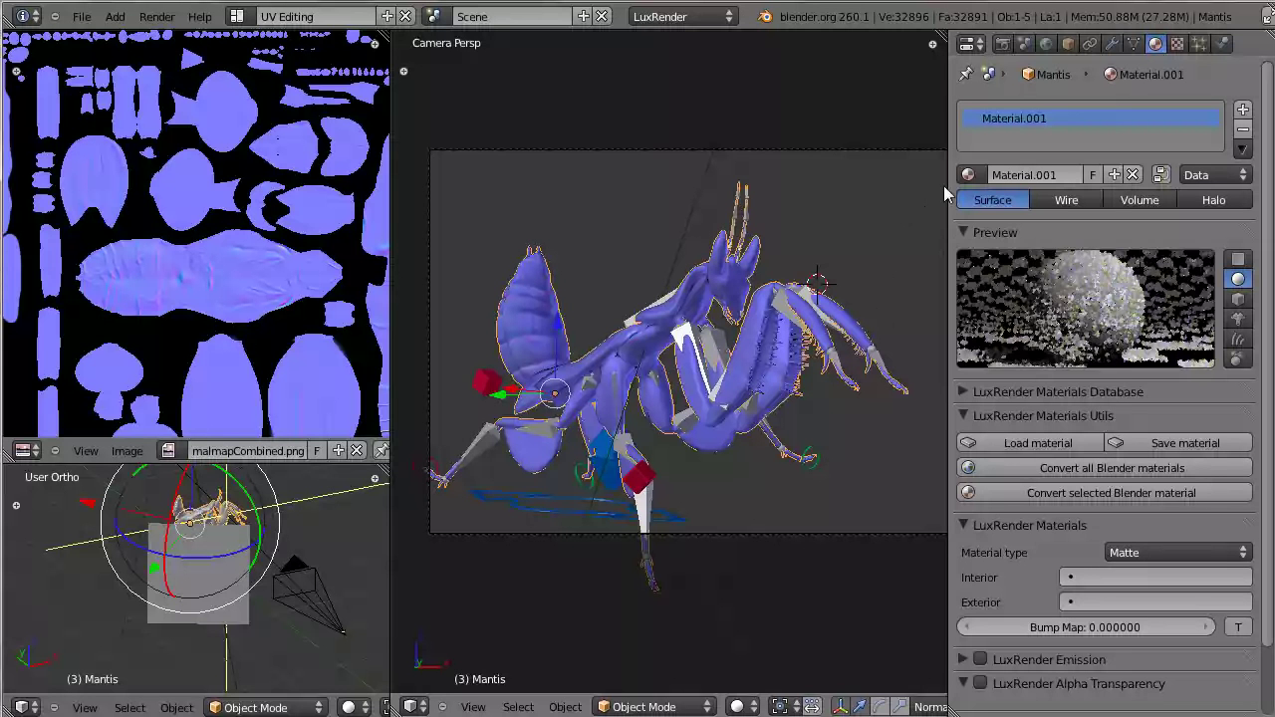
{"action": "left_click", "coordinate": [967, 178]}
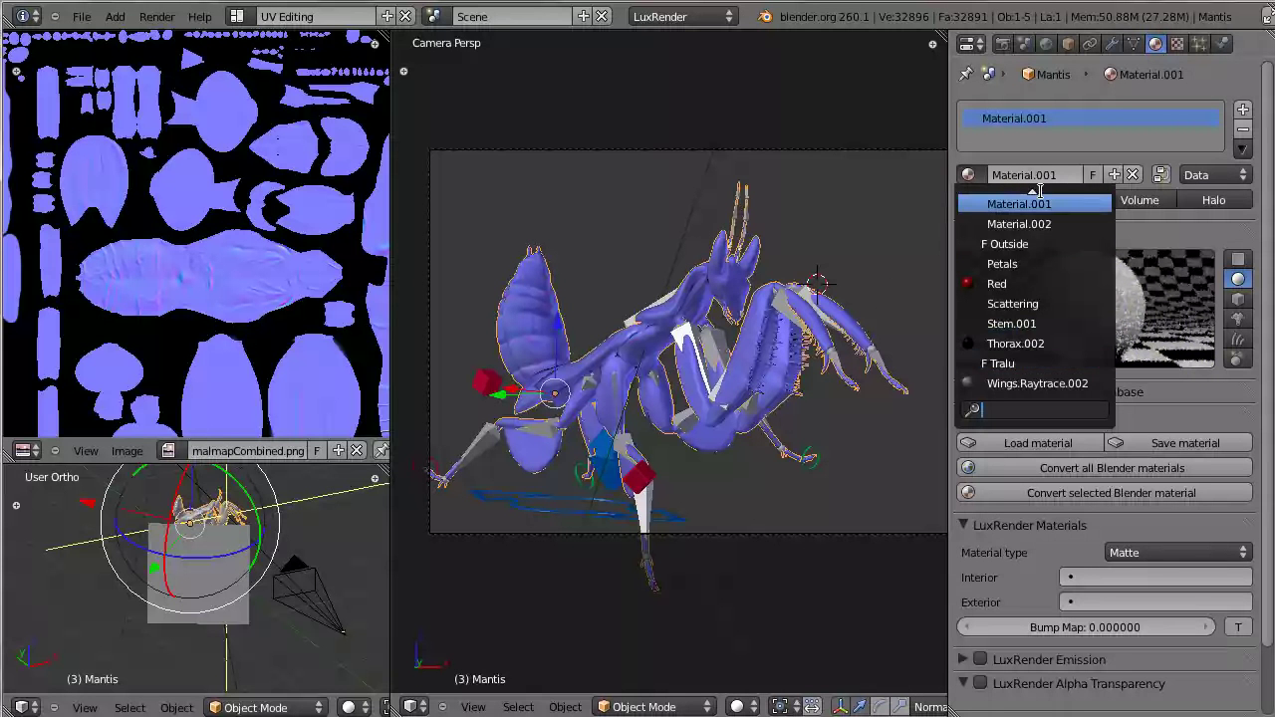
{"action": "mouse_move", "coordinate": [1038, 182]}
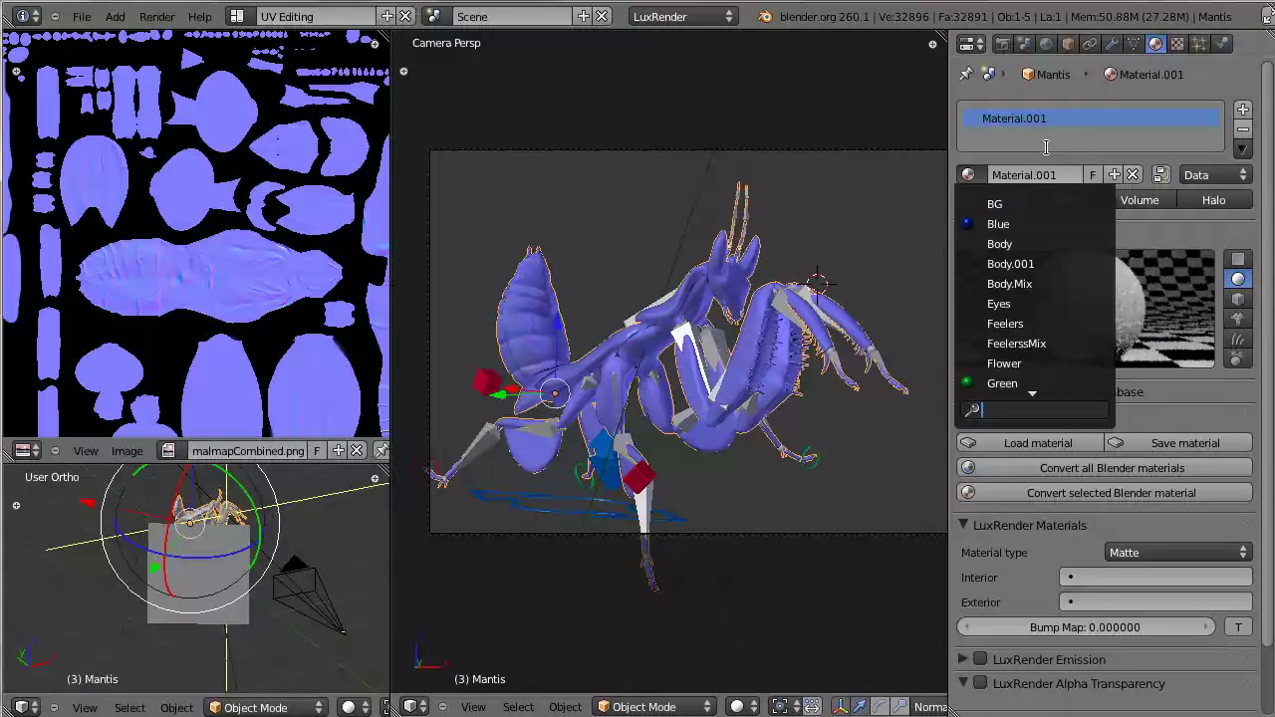
{"action": "key", "text": "Escape"}
Rename the material to MantisTralu
{"action": "double_click", "coordinate": [1052, 176]}
{"action": "type", "text": "Manti"}
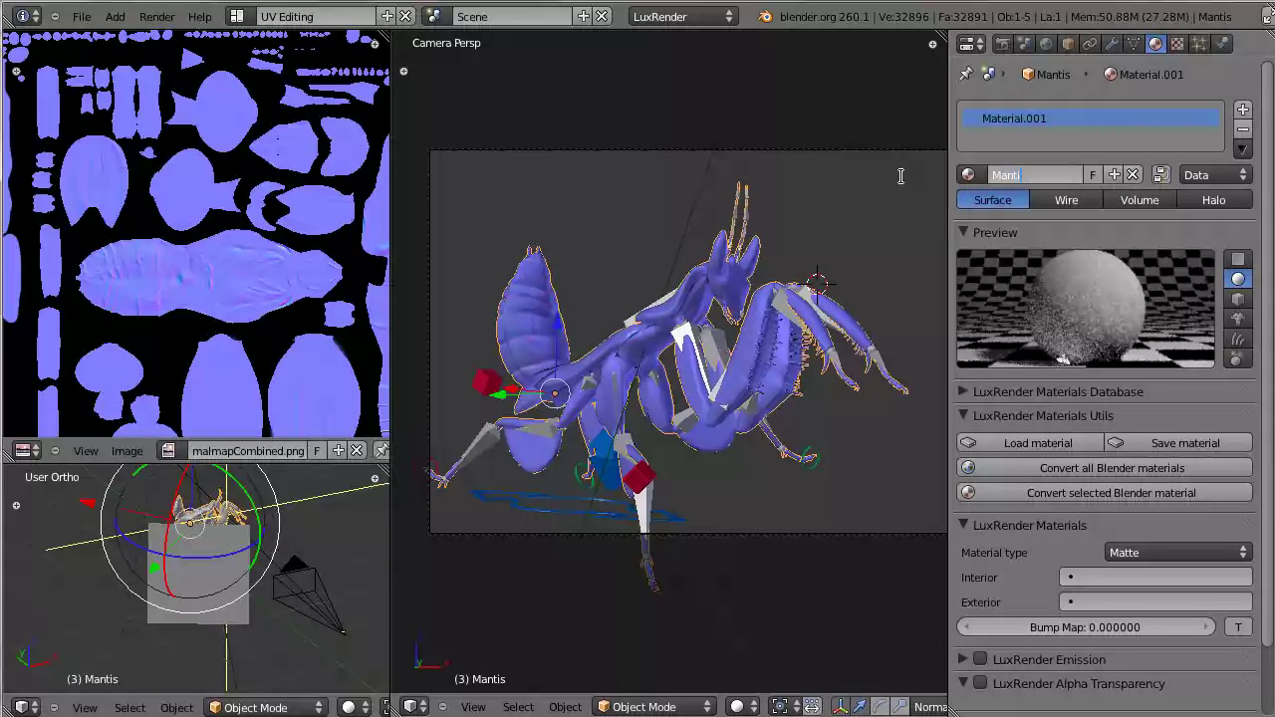
{"action": "type", "text": "s"}
{"action": "key", "text": "BackSpace"}
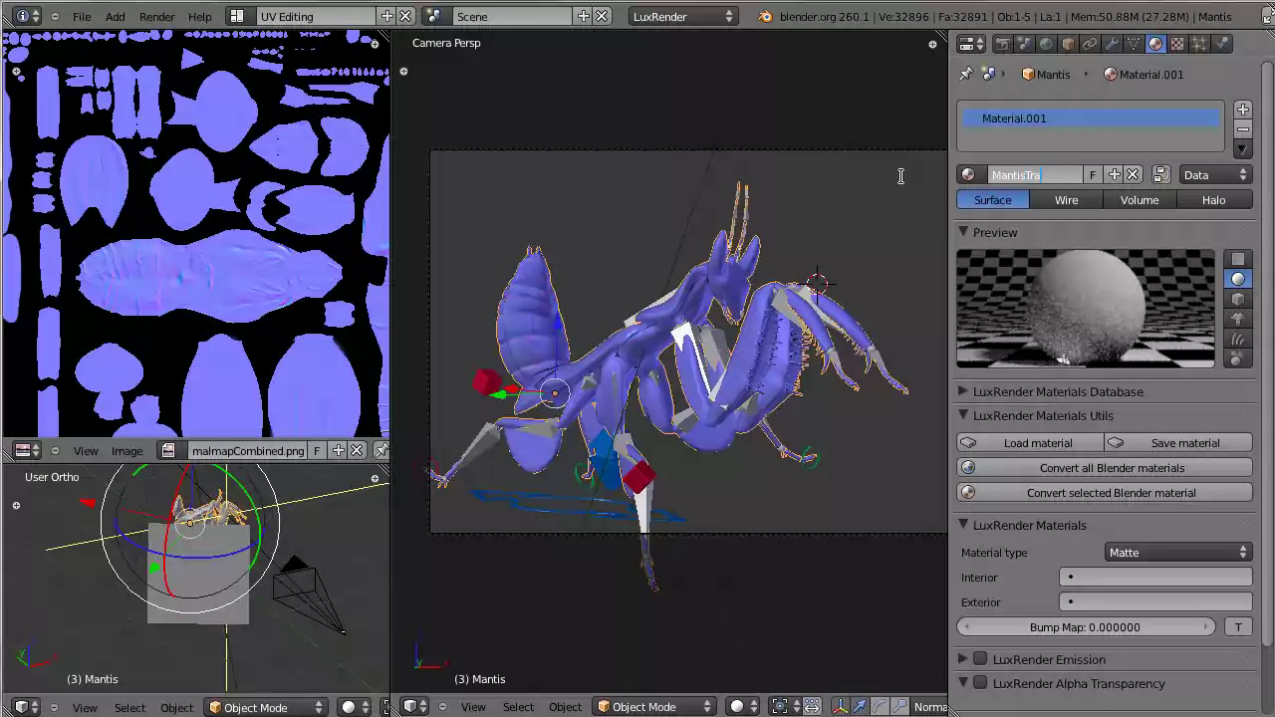
{"action": "key", "text": "Return"}
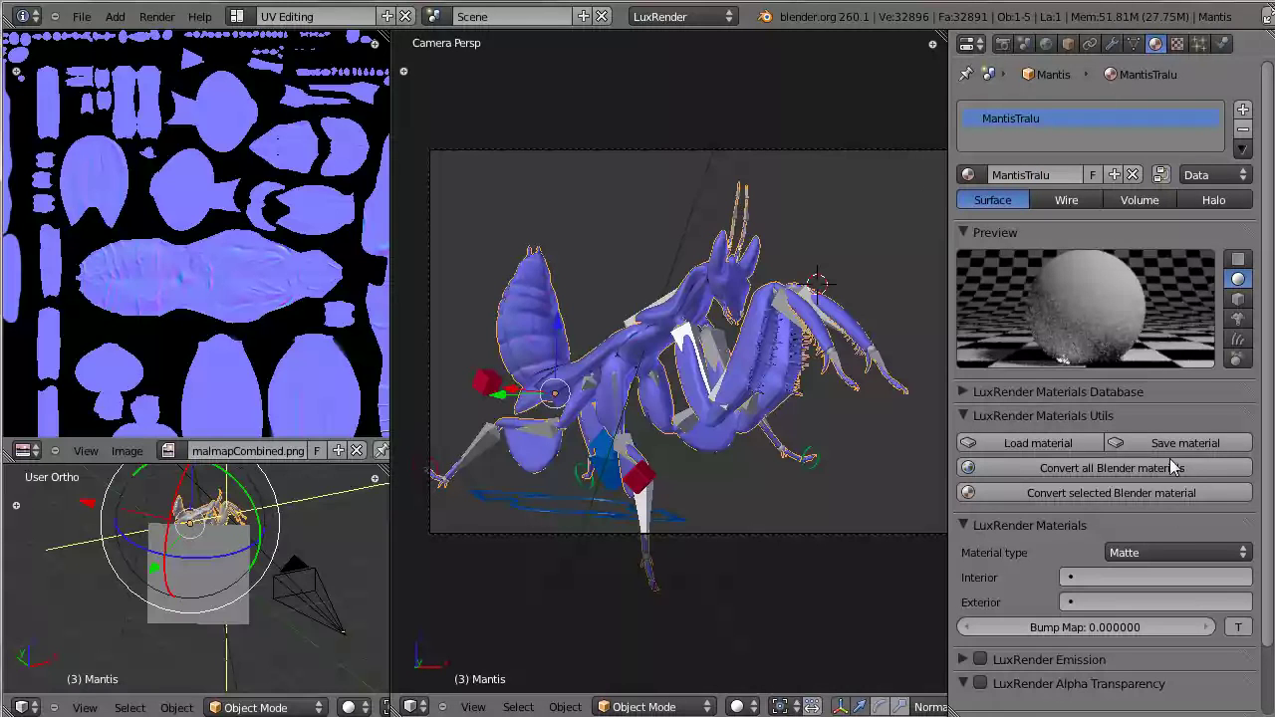
Set the LuxRender material type to Matte Translucent and change the preview shape
{"action": "left_click", "coordinate": [1198, 554]}
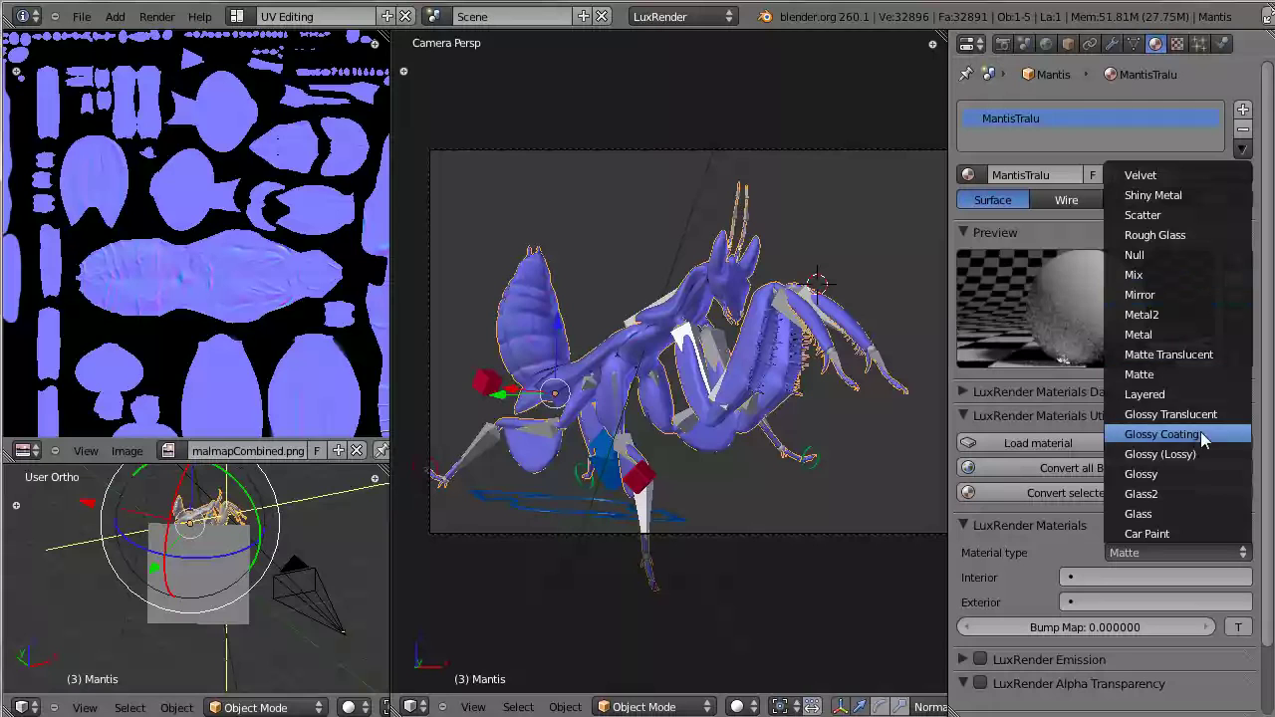
{"action": "left_click", "coordinate": [1207, 355]}
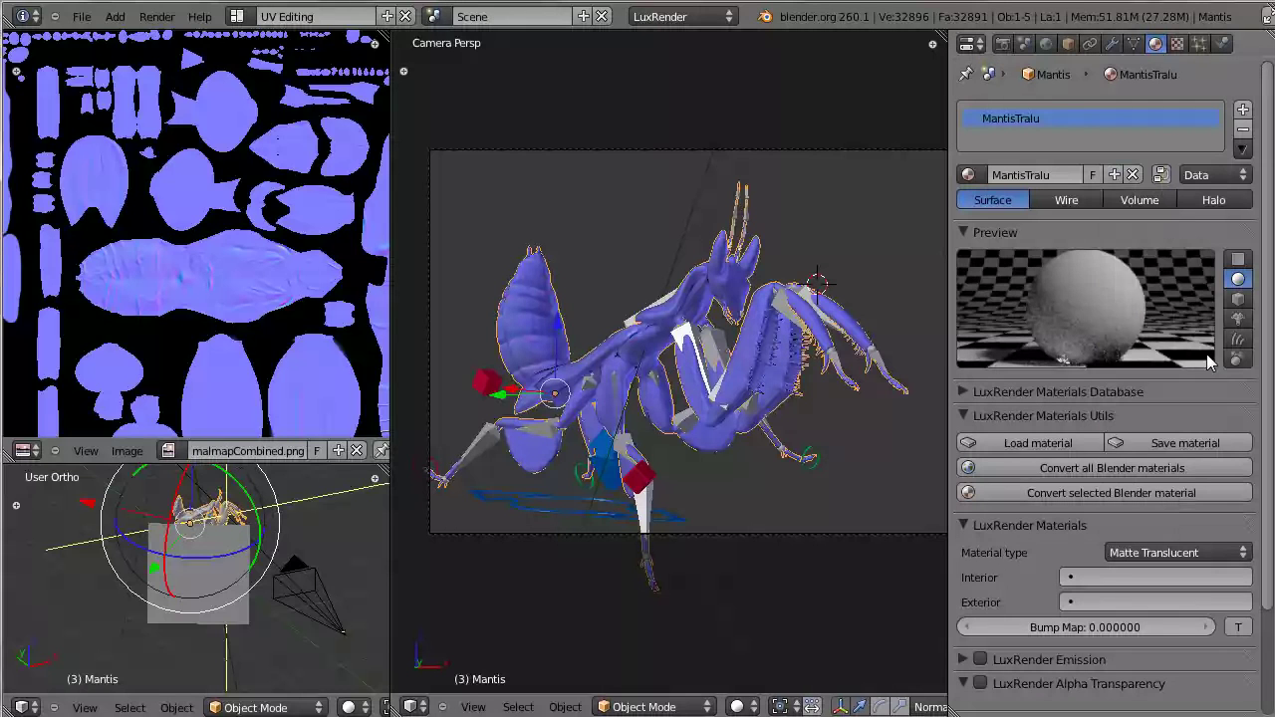
{"action": "left_click", "coordinate": [1238, 318]}
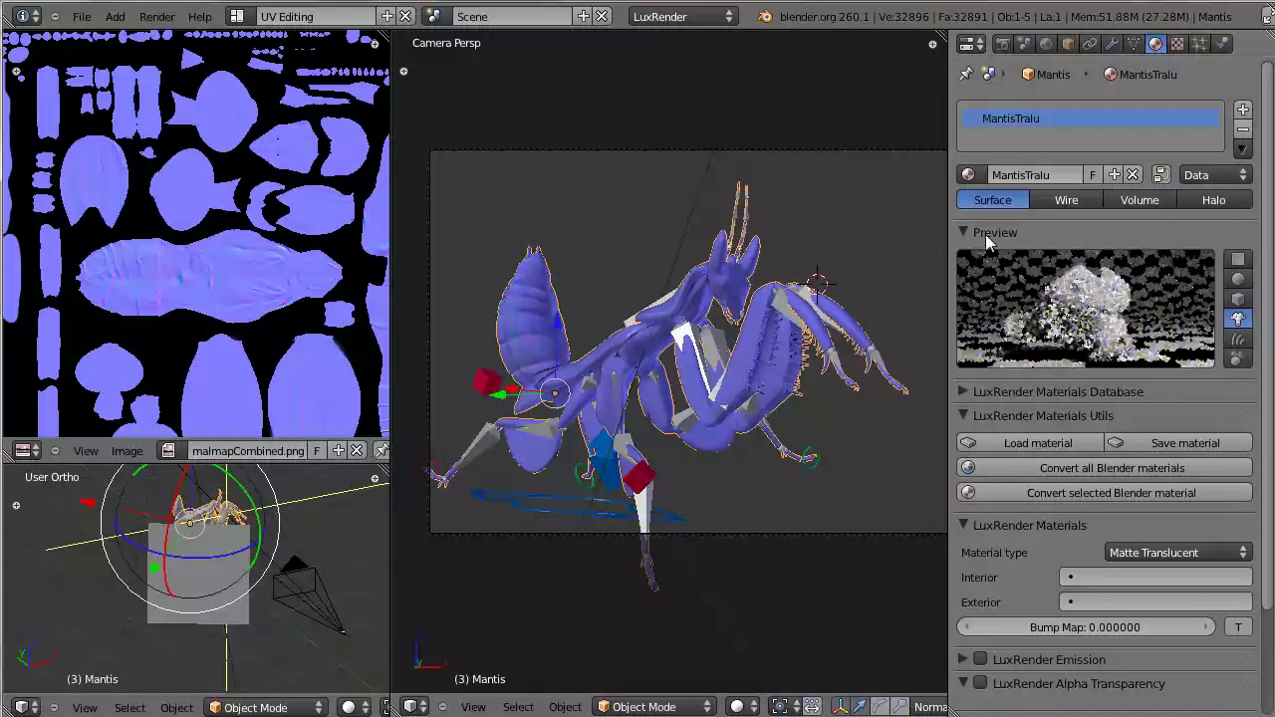
Add a new texture to the material with LuxRender type Normal Map
{"action": "left_click", "coordinate": [1179, 44]}
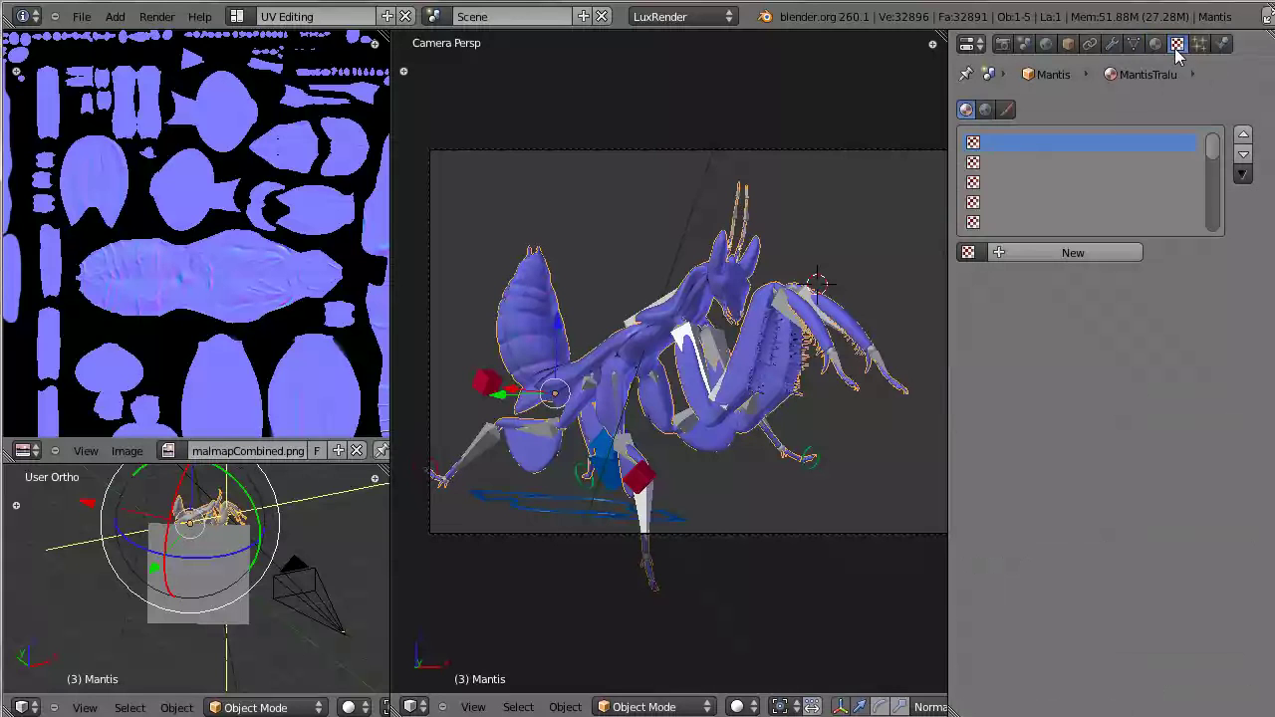
{"action": "left_click", "coordinate": [1071, 254]}
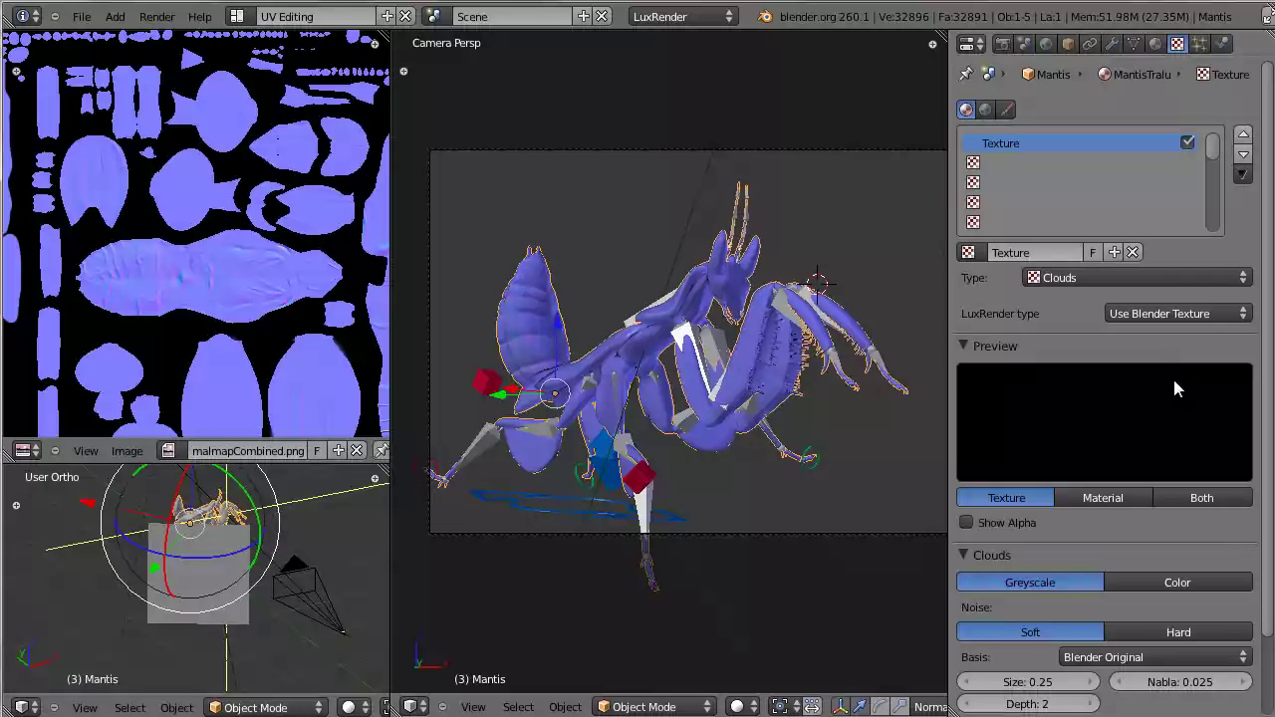
{"action": "left_click", "coordinate": [1088, 277]}
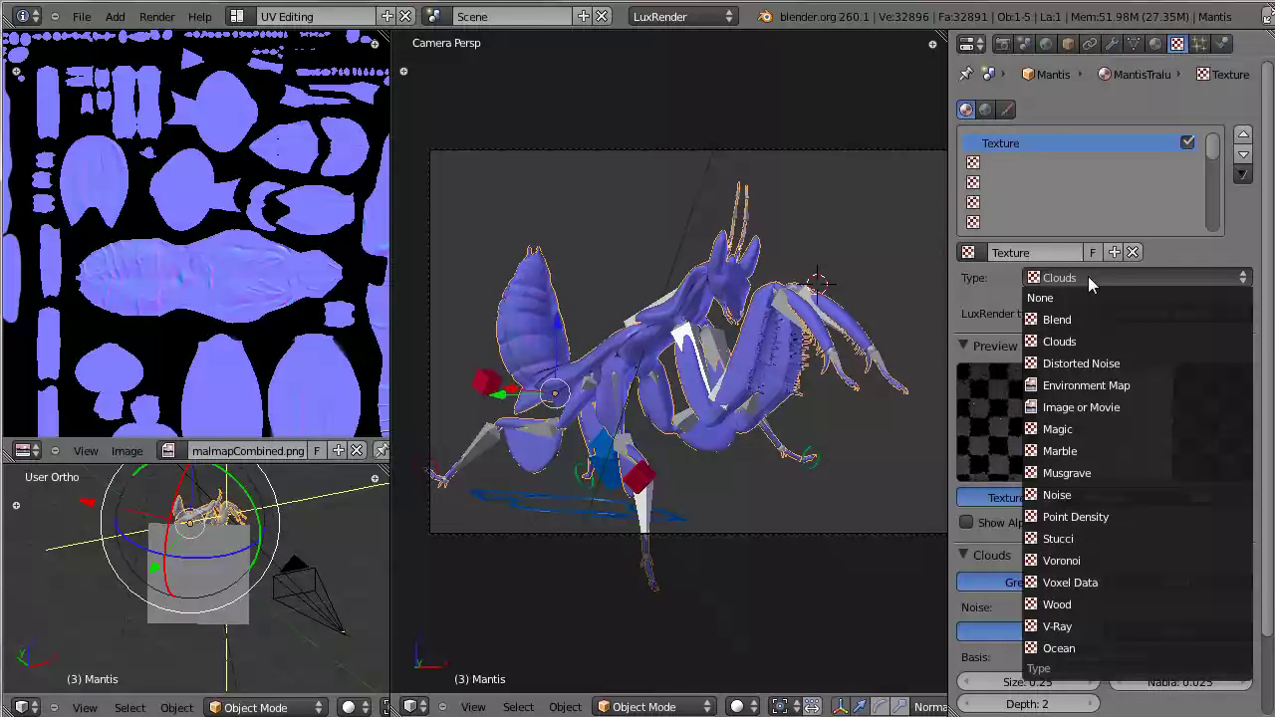
{"action": "left_click", "coordinate": [1174, 314]}
{"action": "mouse_move", "coordinate": [1132, 357]}
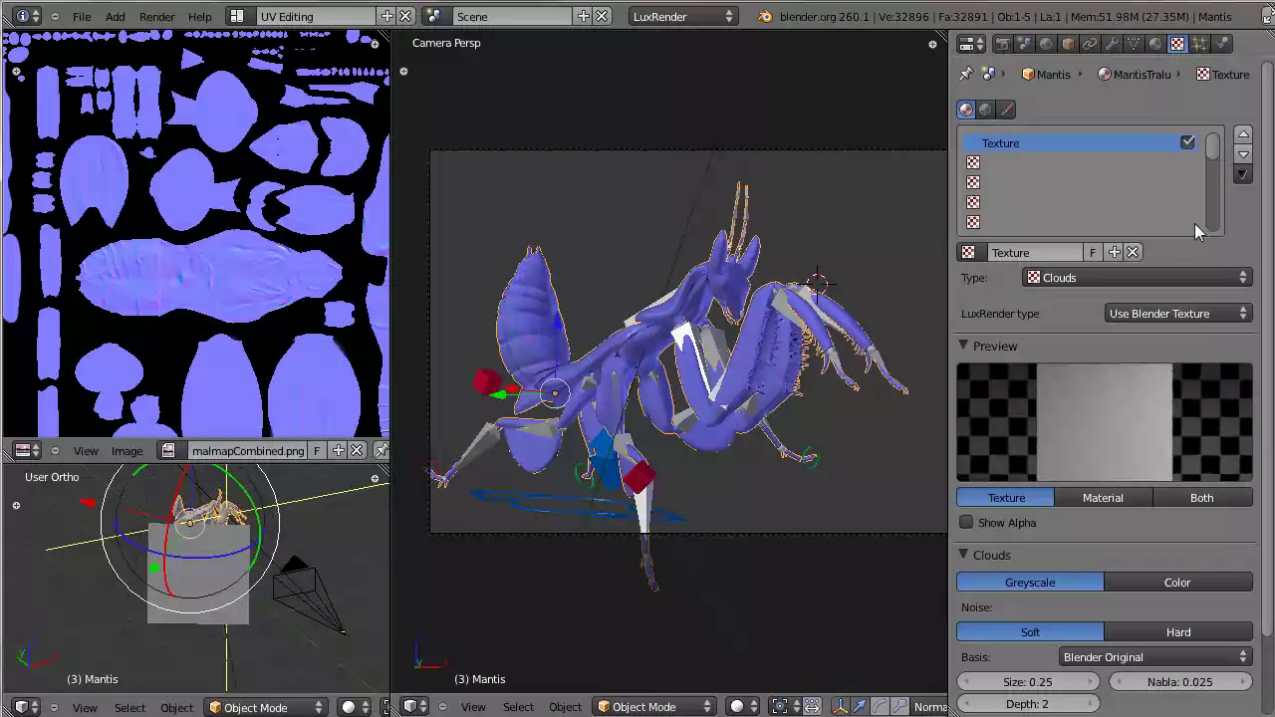
{"action": "left_click", "coordinate": [1177, 317]}
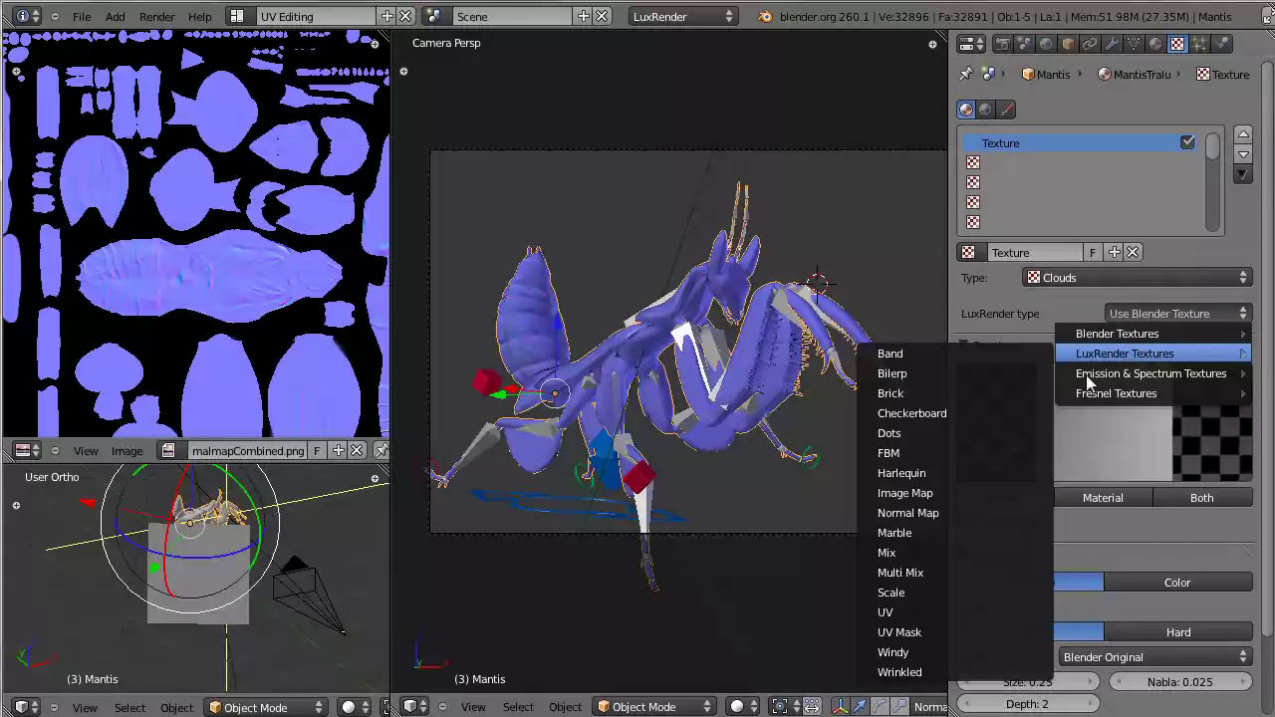
{"action": "left_click", "coordinate": [969, 513]}
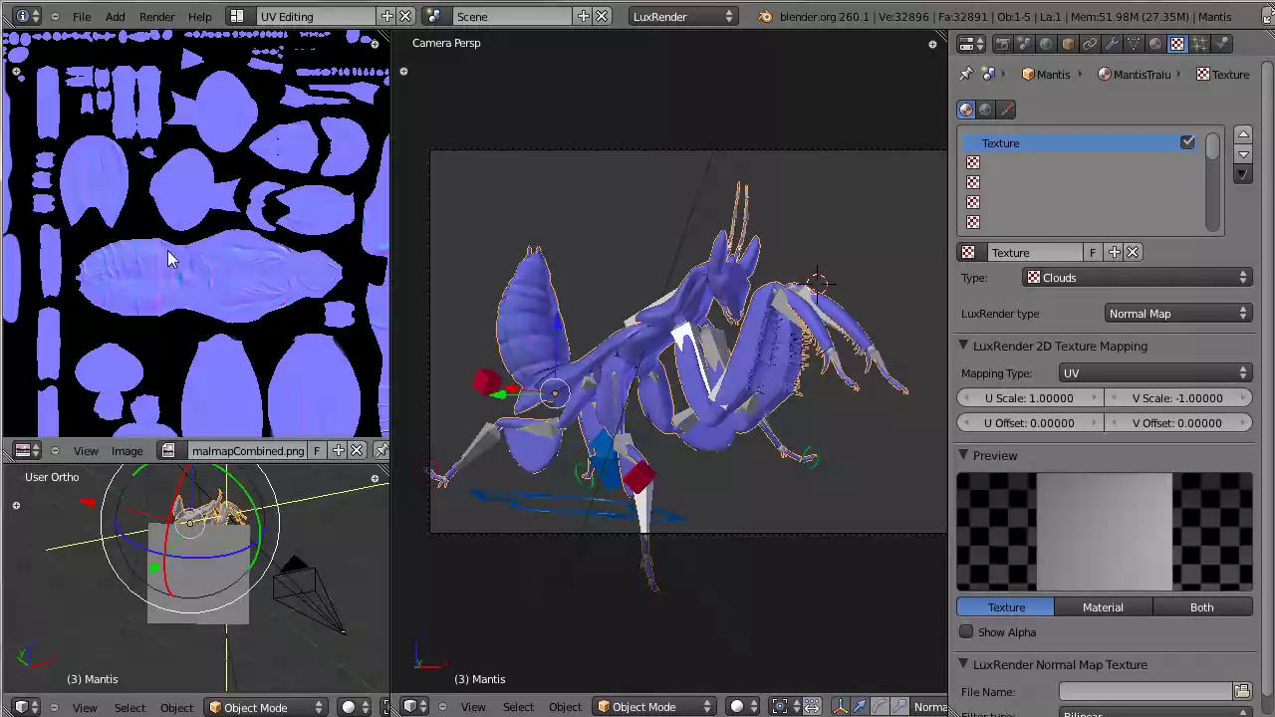
Zoom around the UV/Image editor, then fit the whole normal-map image in view
{"action": "scroll", "coordinate": [215, 363], "scroll_direction": "up", "scroll_amount": 3}
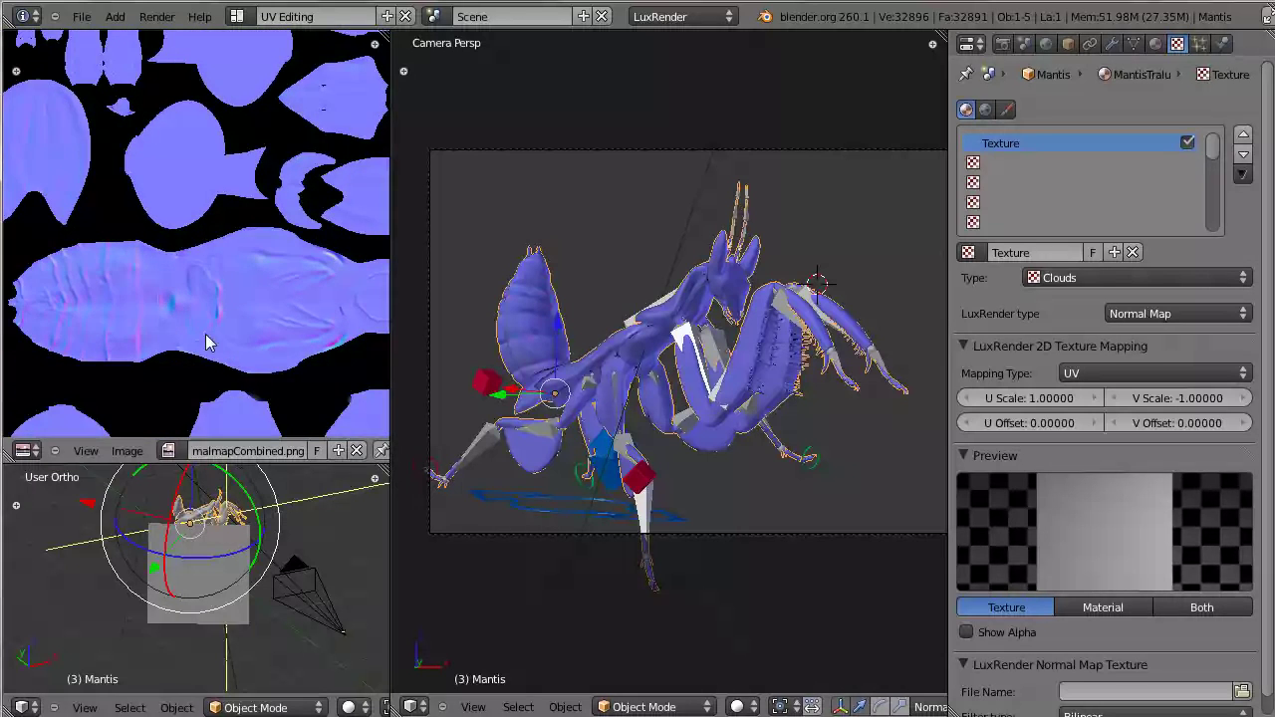
{"action": "scroll", "coordinate": [165, 290], "scroll_direction": "up", "scroll_amount": 3}
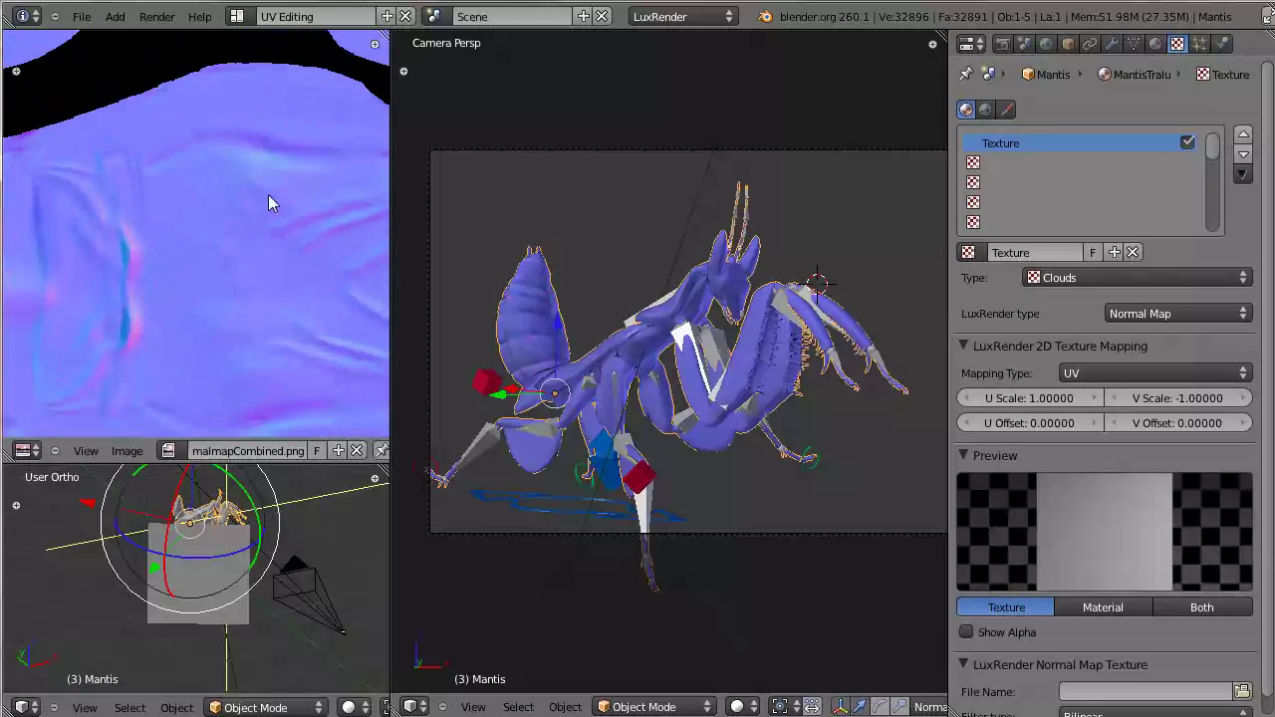
{"action": "scroll", "coordinate": [238, 229], "scroll_direction": "down", "scroll_amount": 3}
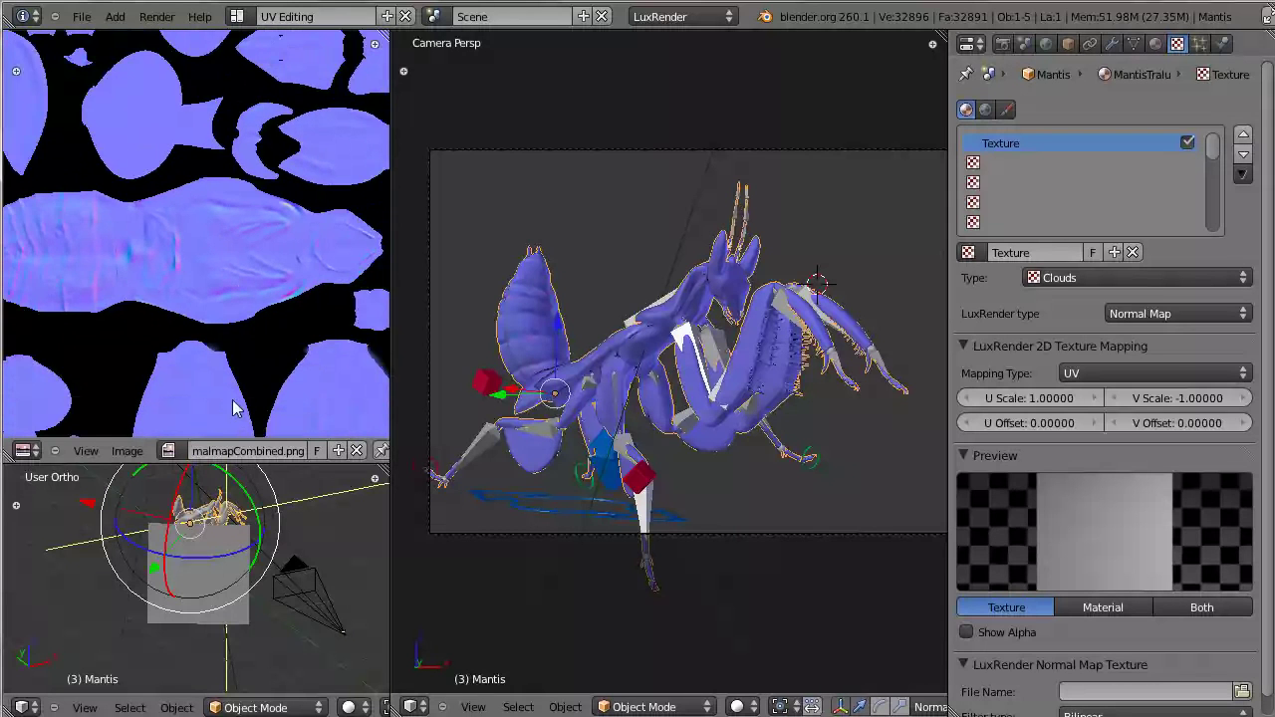
{"action": "scroll", "coordinate": [214, 328], "scroll_direction": "down", "scroll_amount": 2}
{"action": "scroll", "coordinate": [95, 279], "scroll_direction": "up", "scroll_amount": 2}
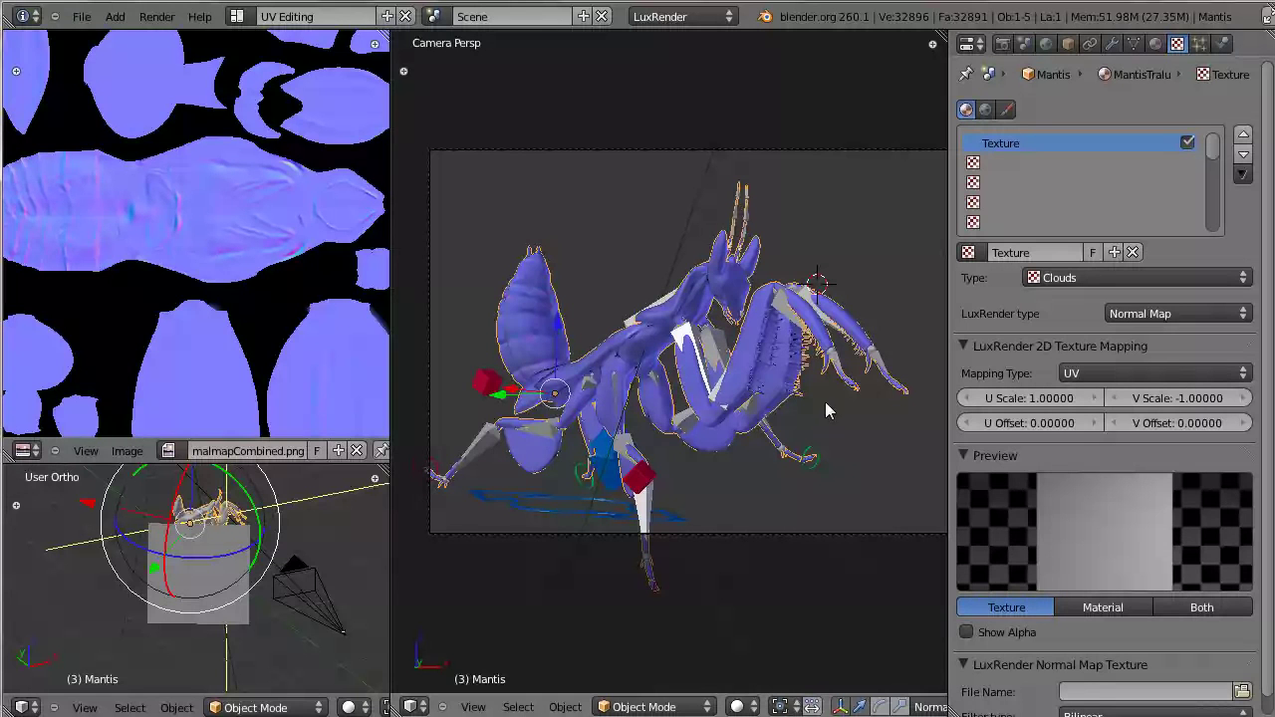
{"action": "scroll", "coordinate": [333, 279], "scroll_direction": "down", "scroll_amount": 2}
{"action": "scroll", "coordinate": [334, 289], "scroll_direction": "up", "scroll_amount": 4}
{"action": "scroll", "coordinate": [334, 283], "scroll_direction": "up", "scroll_amount": 3, "text": "shift"}
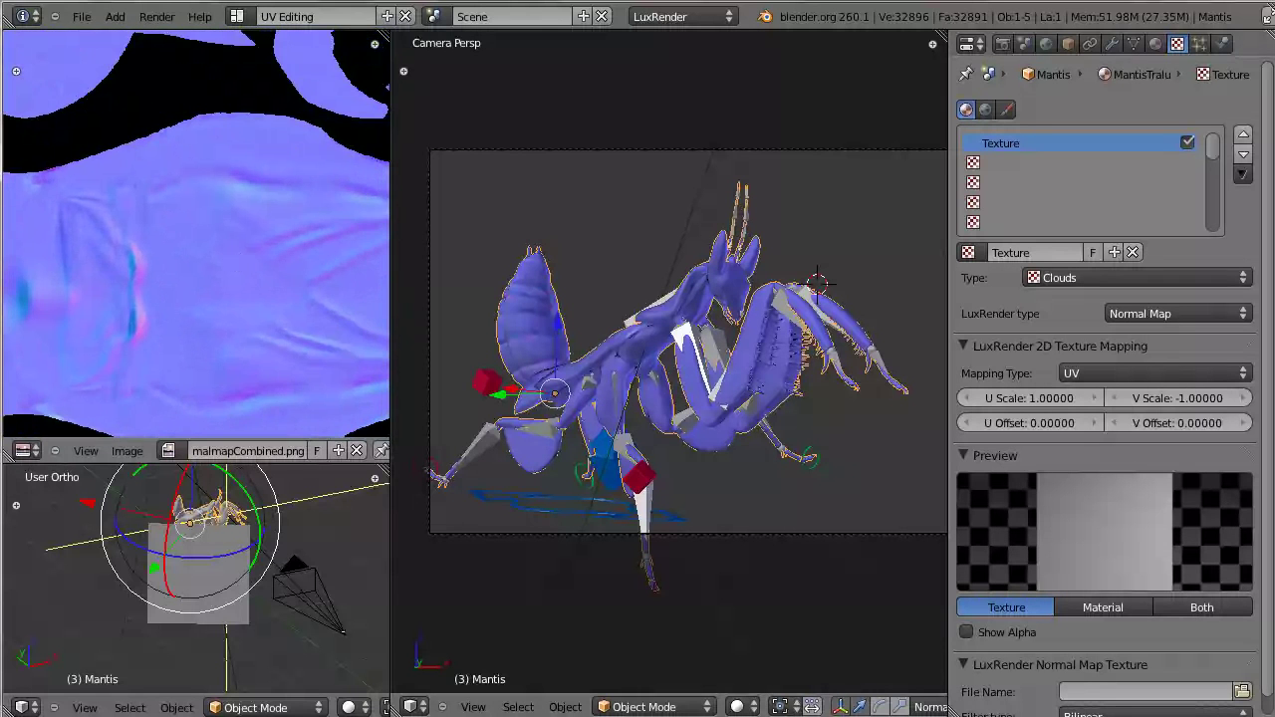
{"action": "key", "text": "Home"}
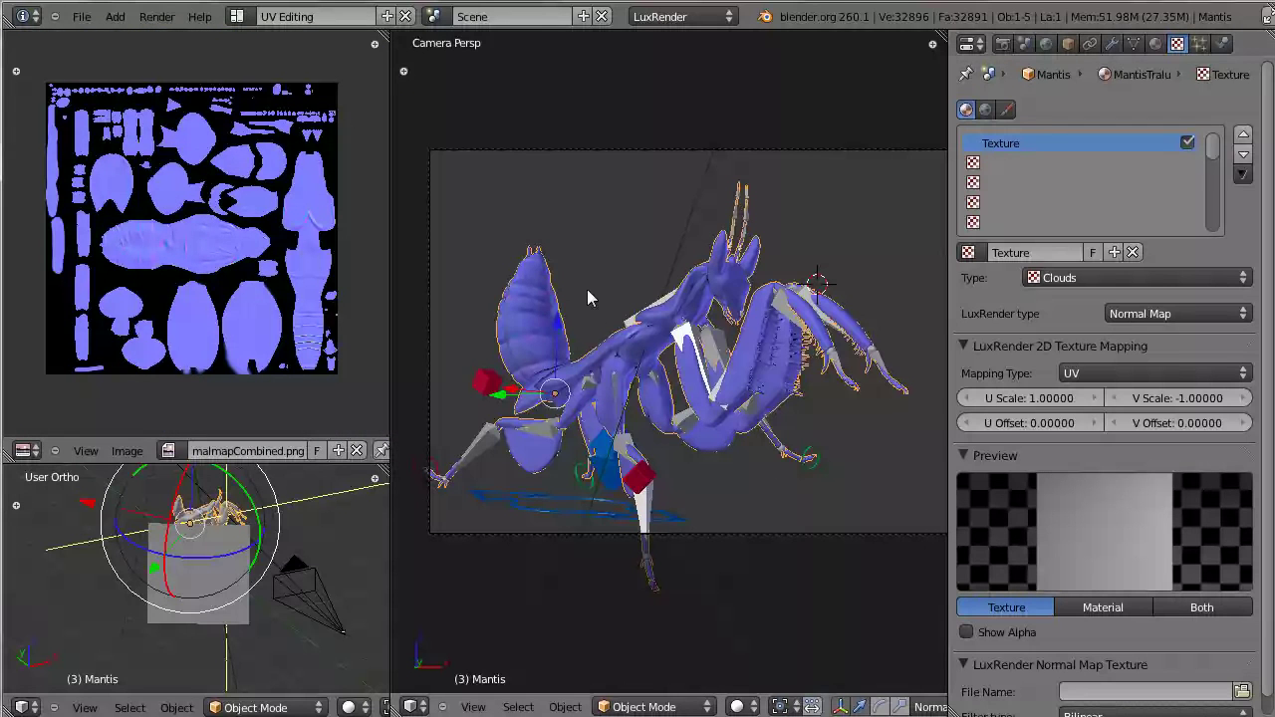
Rename the texture to Normalmap
{"action": "left_click", "coordinate": [1035, 249]}
{"action": "type", "text": "Norm"}
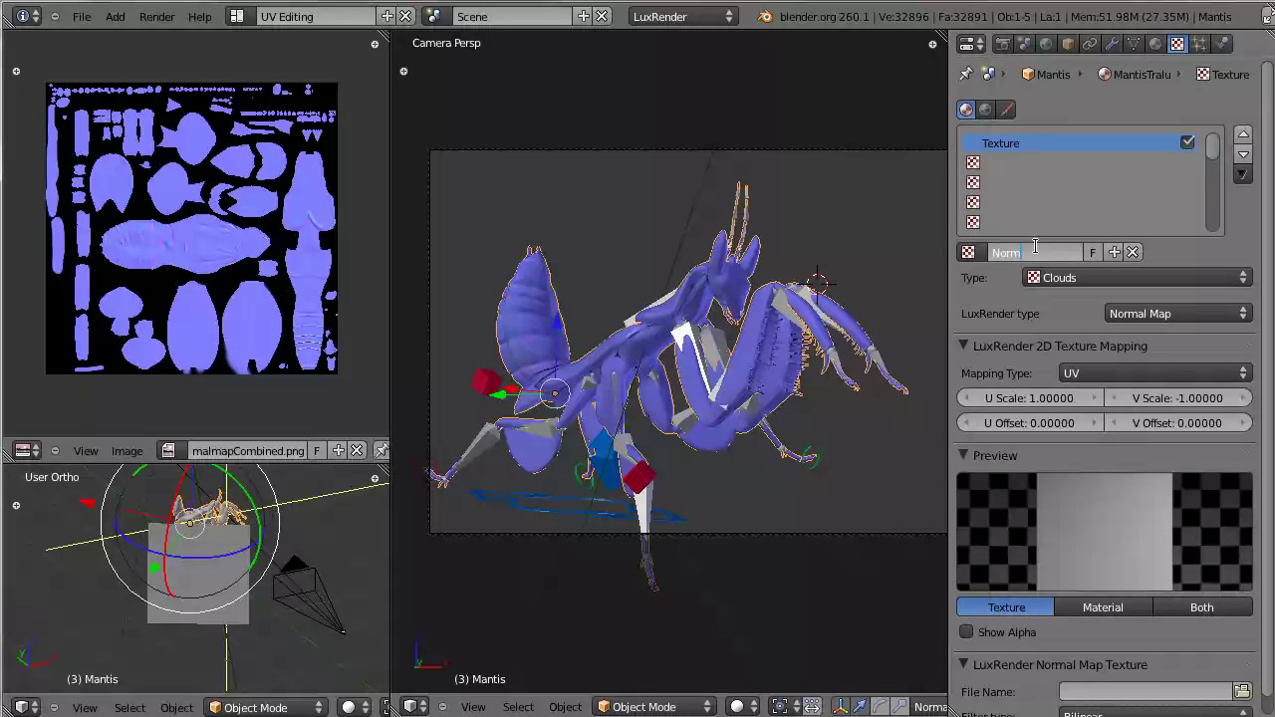
{"action": "type", "text": "almap"}
{"action": "key", "text": "Return"}
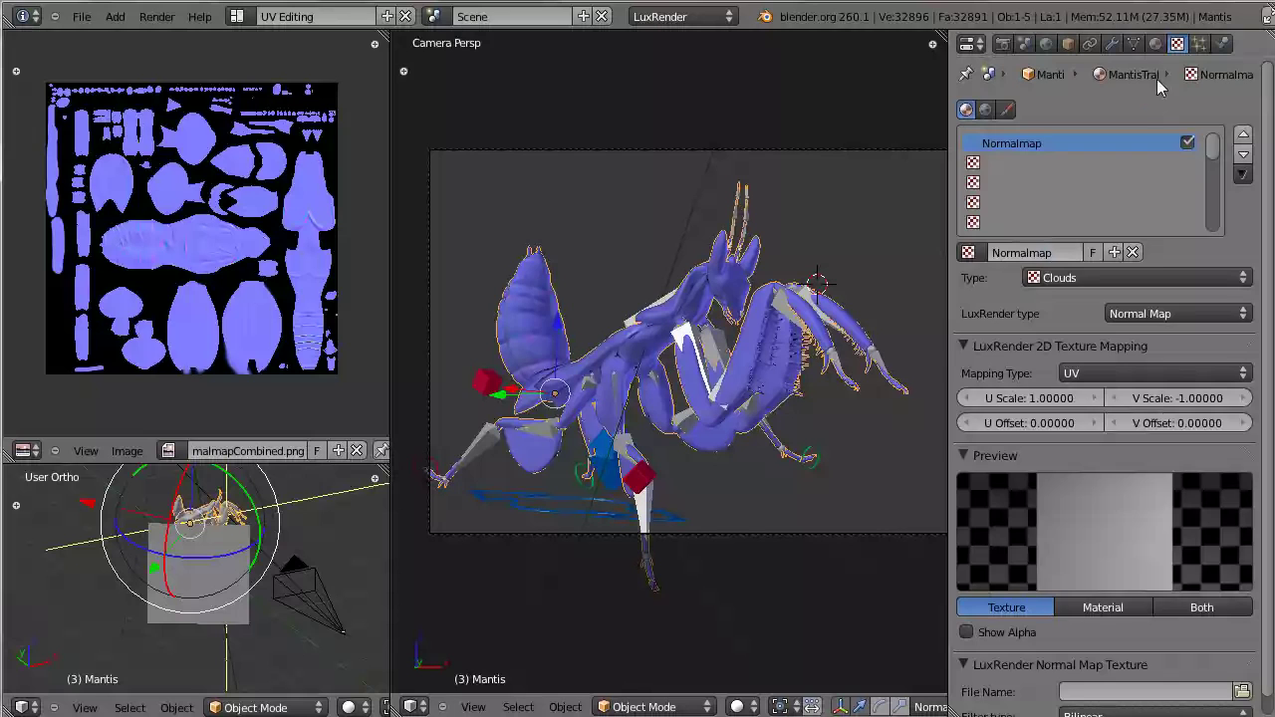
Use the Normalmap texture as the material's Bump Map with strength 1, previewed on a sphere
{"action": "left_click", "coordinate": [1156, 44]}
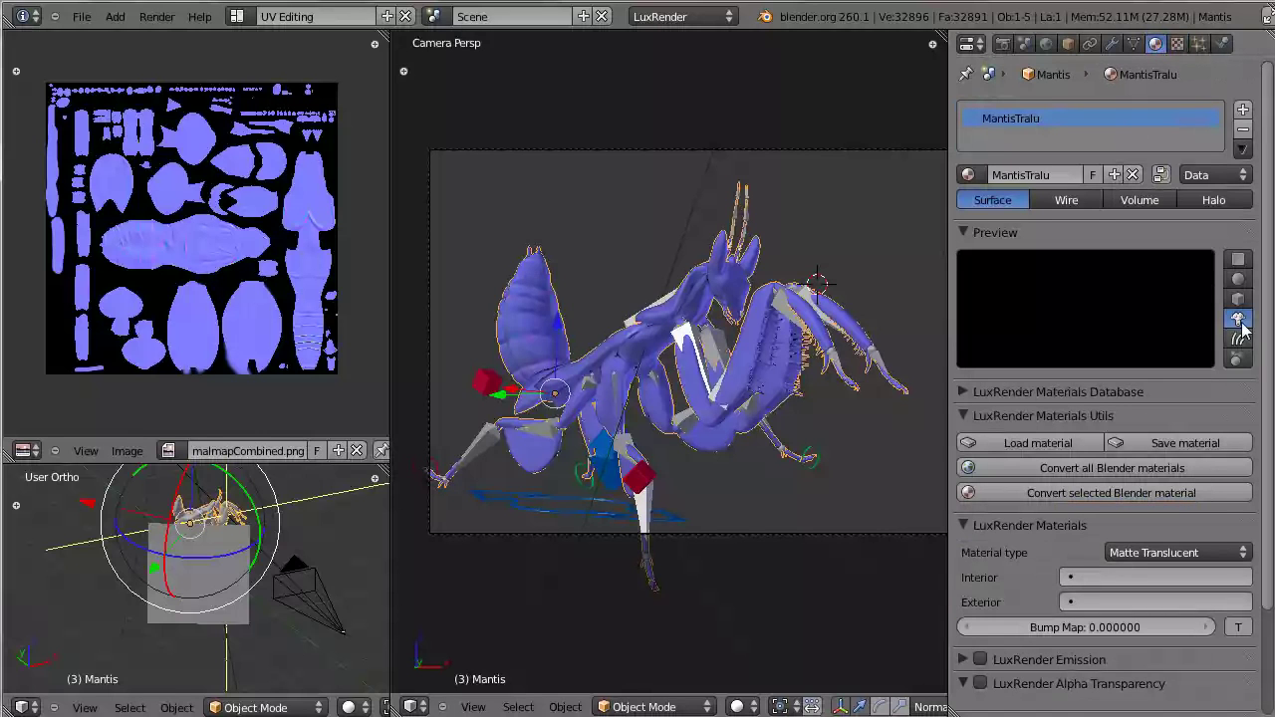
{"action": "left_click", "coordinate": [1239, 279]}
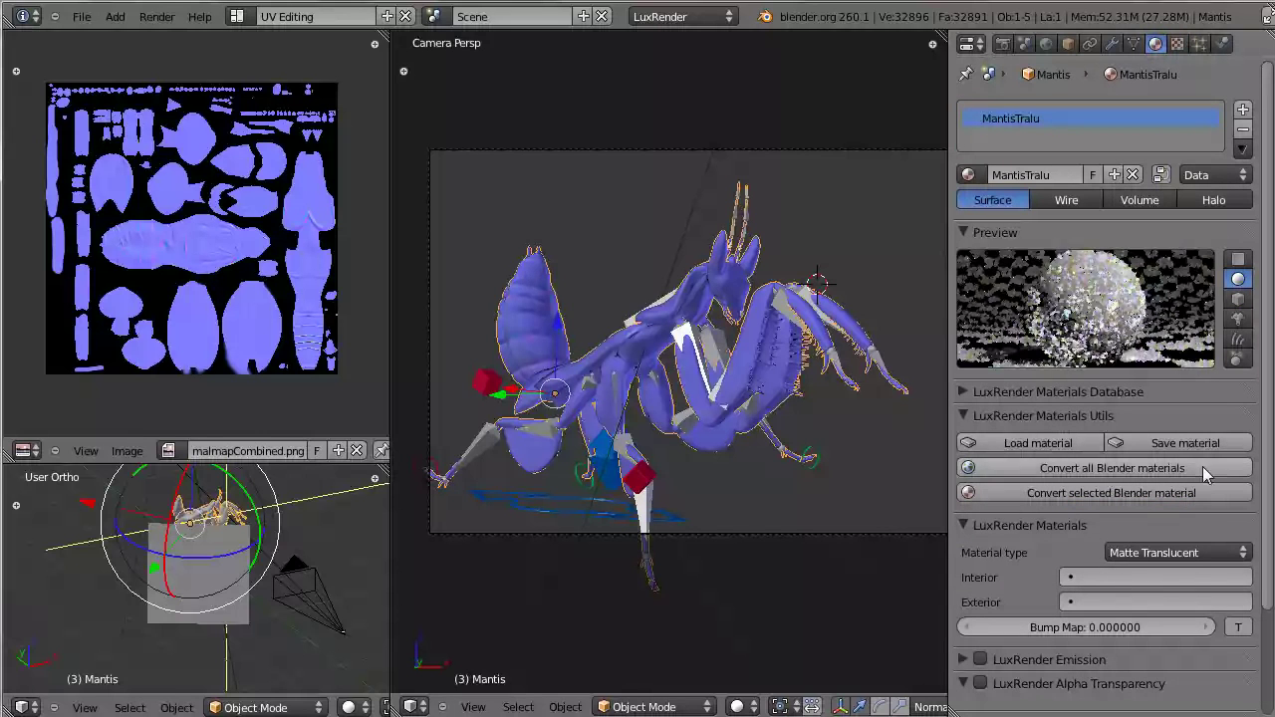
{"action": "left_click", "coordinate": [1239, 628]}
{"action": "left_click", "coordinate": [1172, 650]}
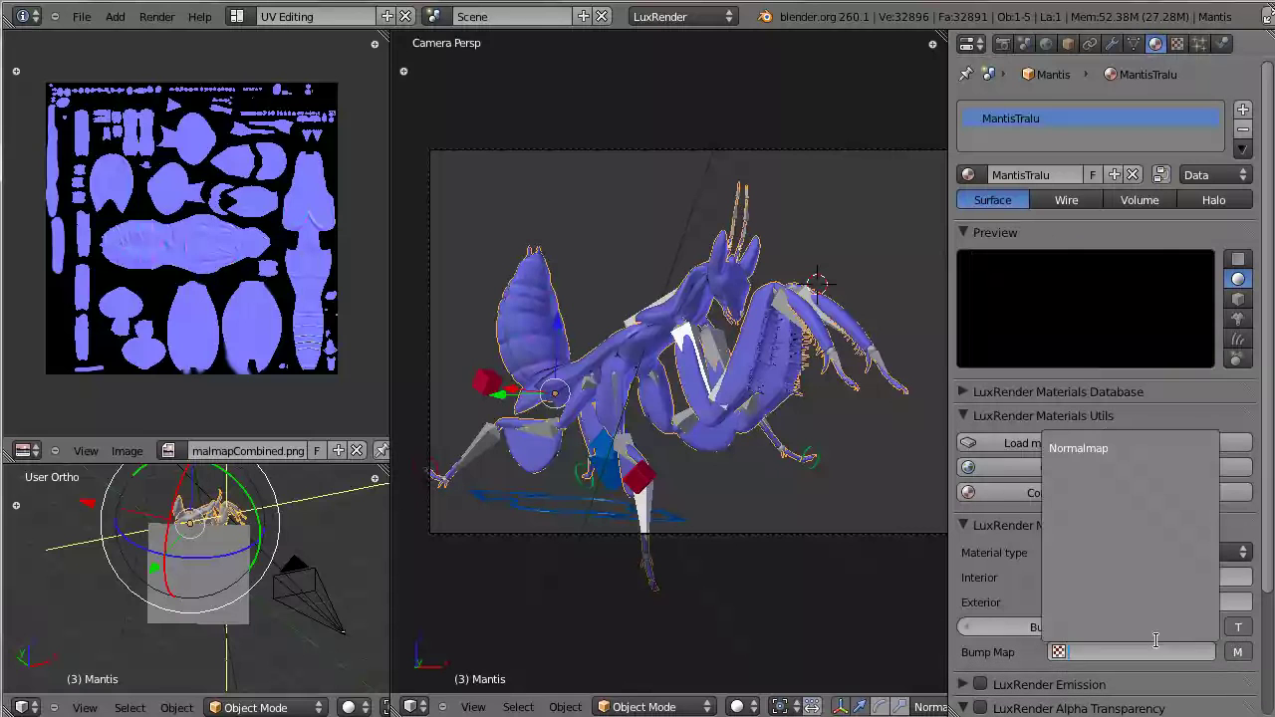
{"action": "left_click", "coordinate": [1096, 442]}
{"action": "scroll", "coordinate": [1055, 648], "scroll_direction": "down", "scroll_amount": 3}
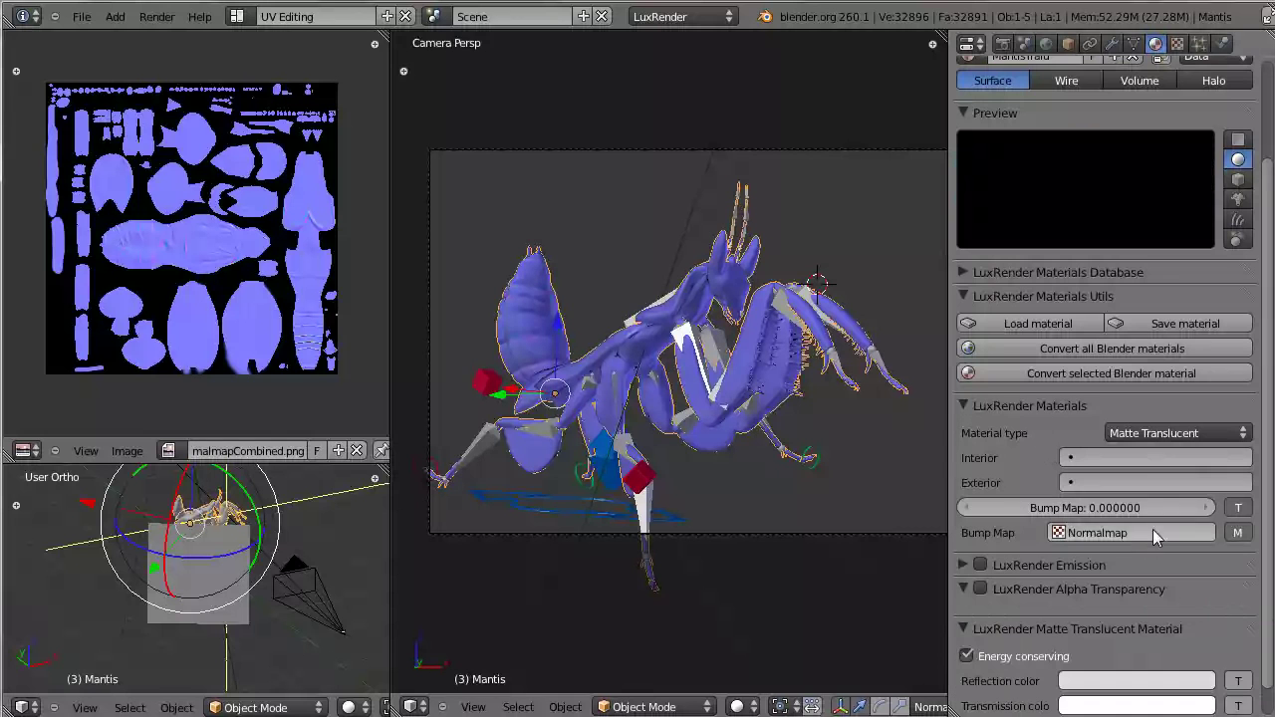
{"action": "left_click", "coordinate": [1097, 518]}
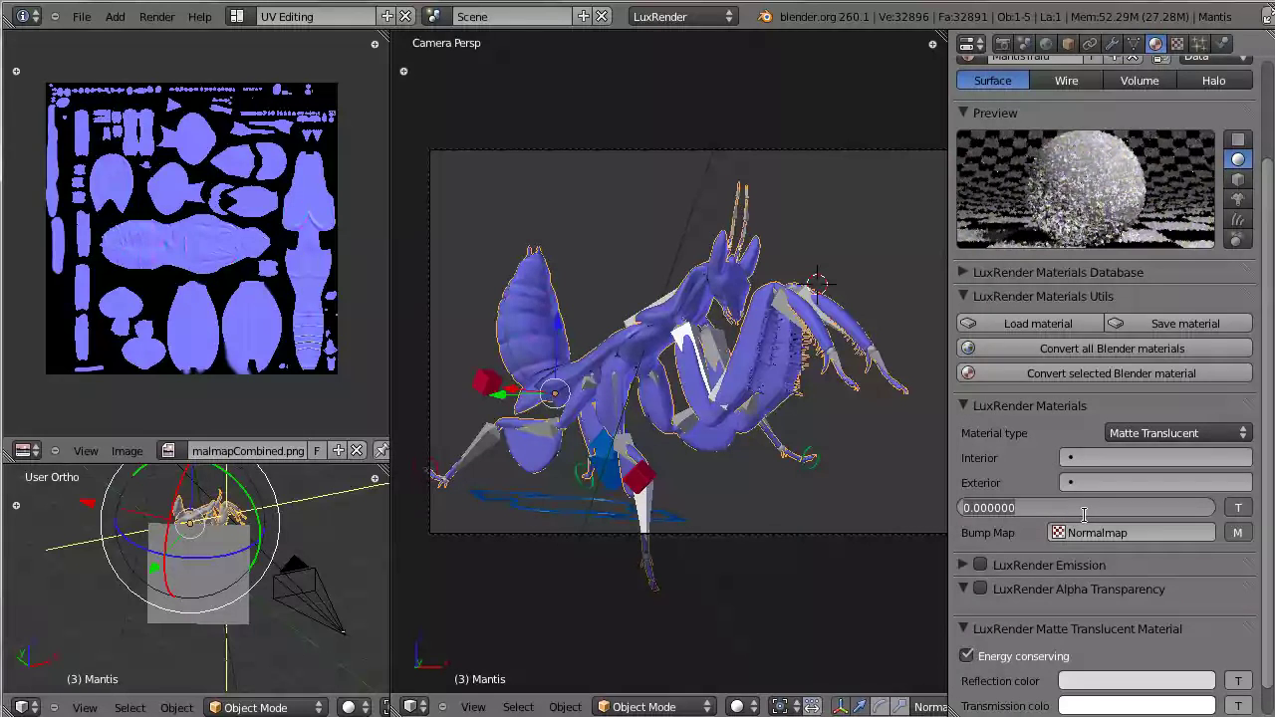
{"action": "type", "text": "1"}
{"action": "key", "text": "Return"}
{"action": "scroll", "coordinate": [1103, 533], "scroll_direction": "up", "scroll_amount": 2}
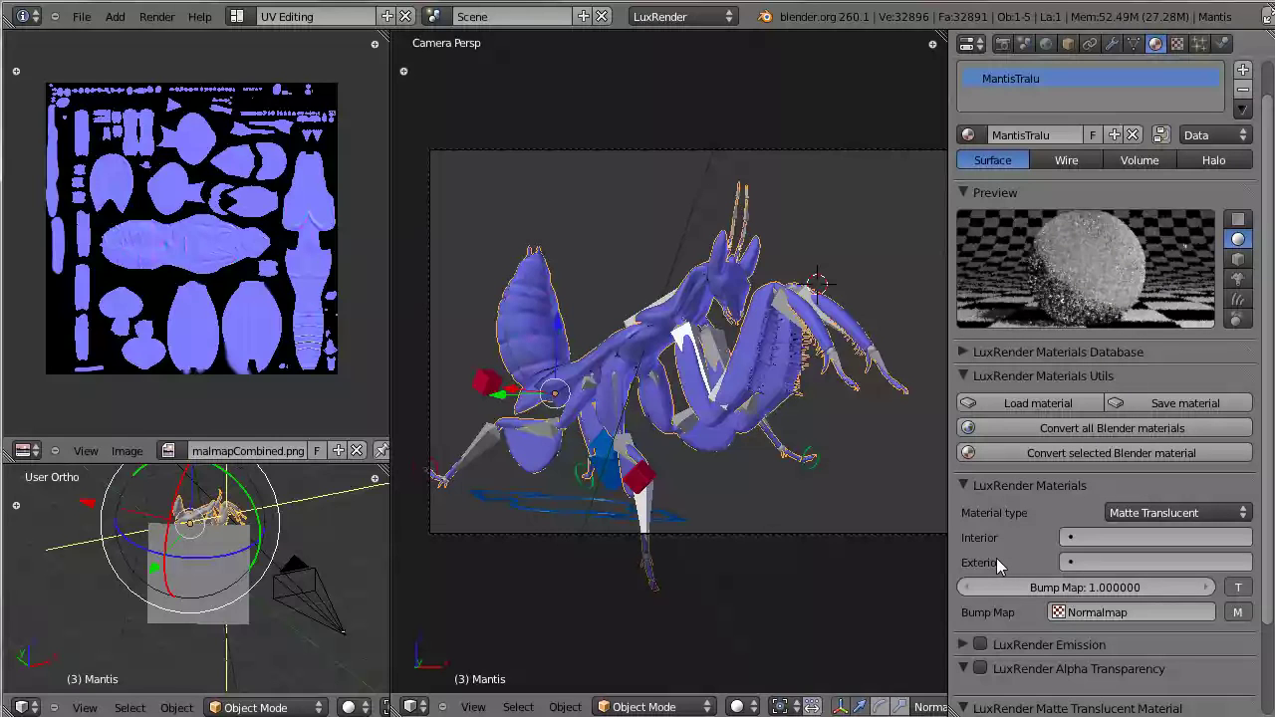
Assign NormalmapCombined.png as the image file of the Normalmap texture
{"action": "left_click", "coordinate": [1177, 45]}
{"action": "scroll", "coordinate": [1144, 271], "scroll_direction": "down", "scroll_amount": 1}
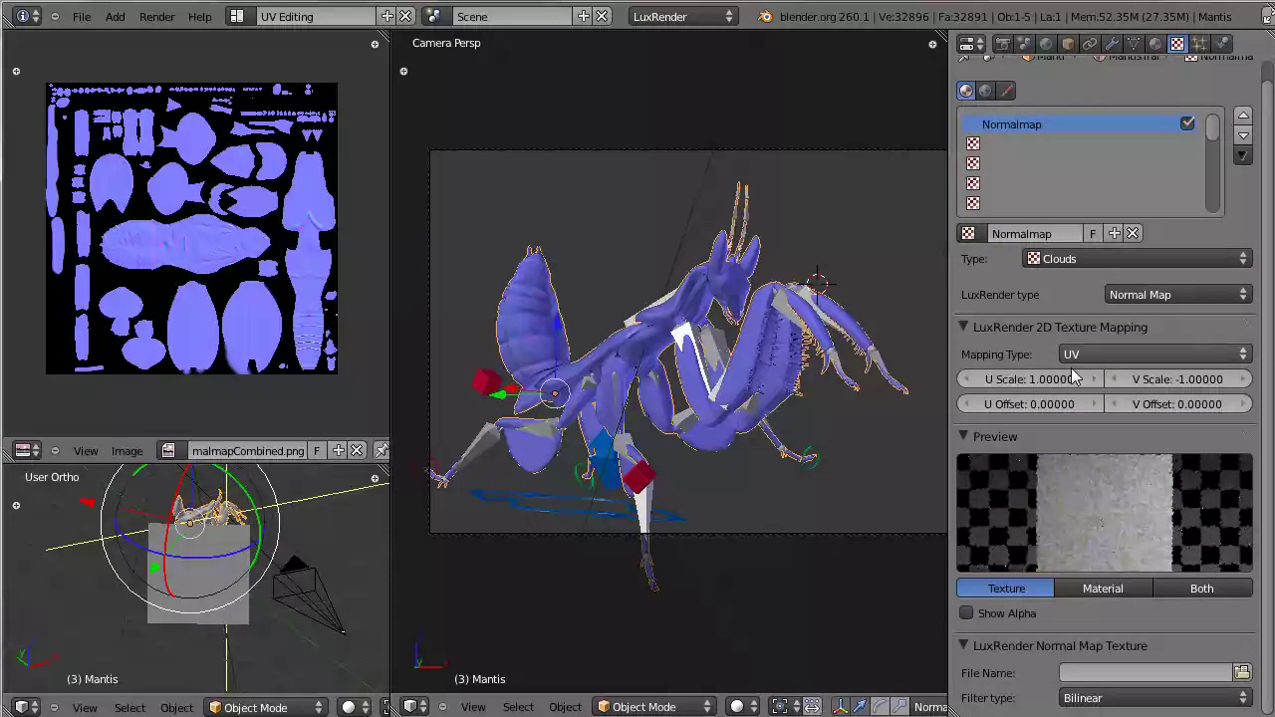
{"action": "left_click", "coordinate": [1246, 686]}
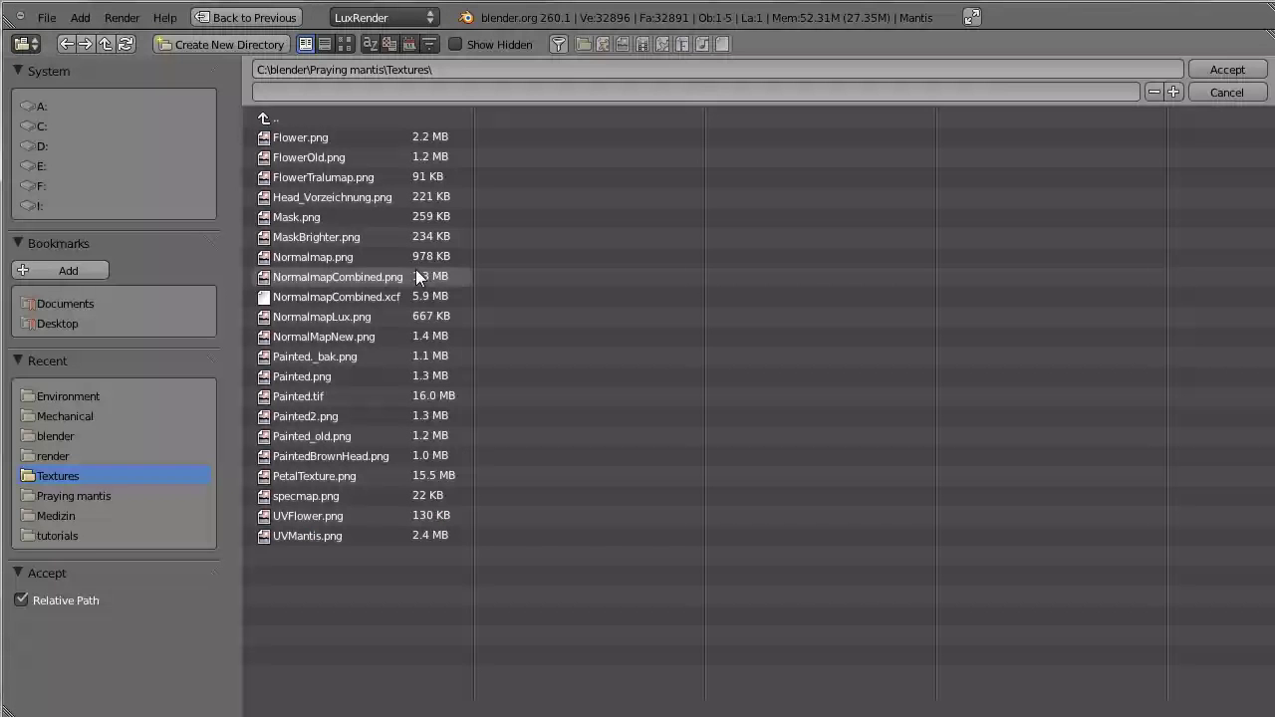
{"action": "left_click", "coordinate": [415, 271]}
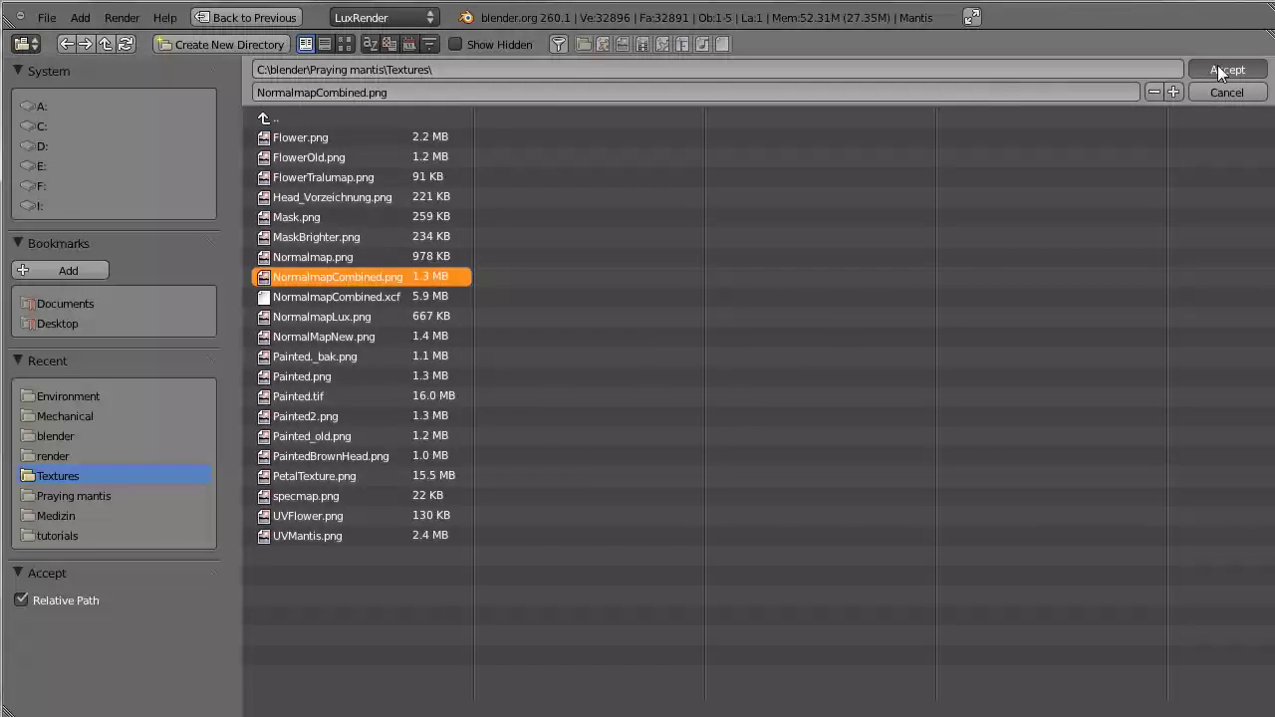
{"action": "left_click", "coordinate": [1217, 68]}
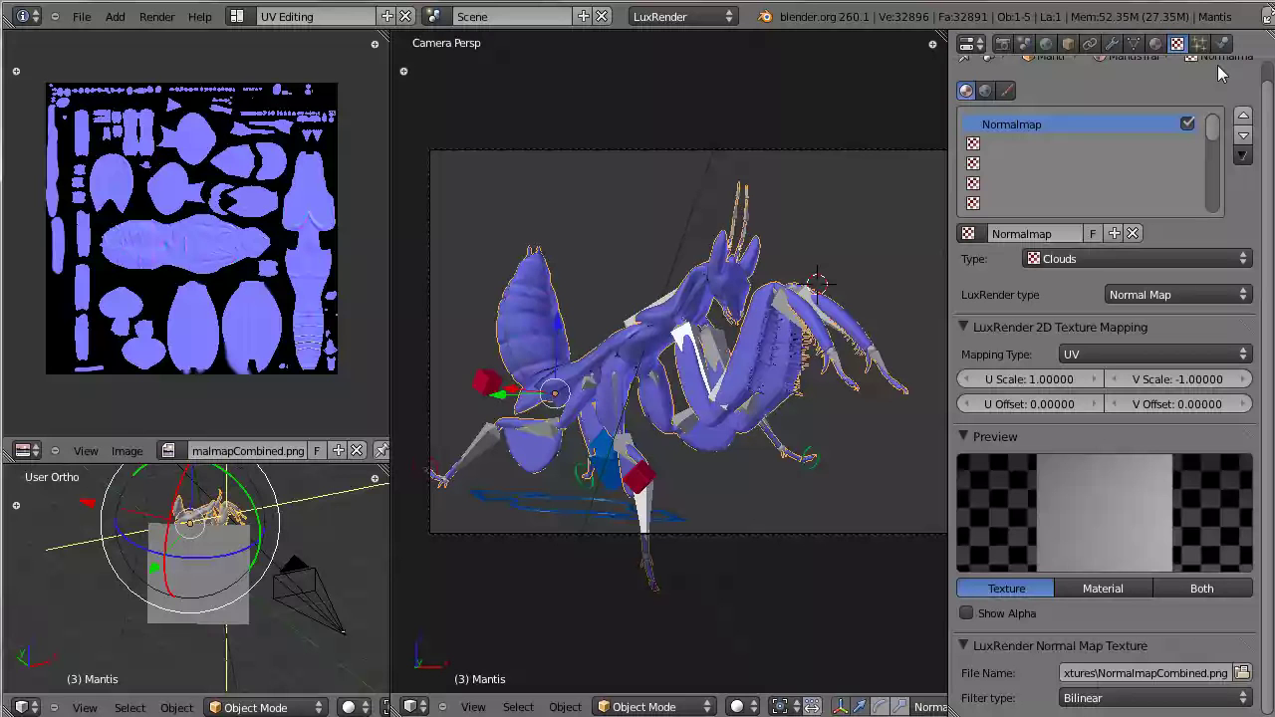
{"action": "left_click", "coordinate": [1155, 44]}
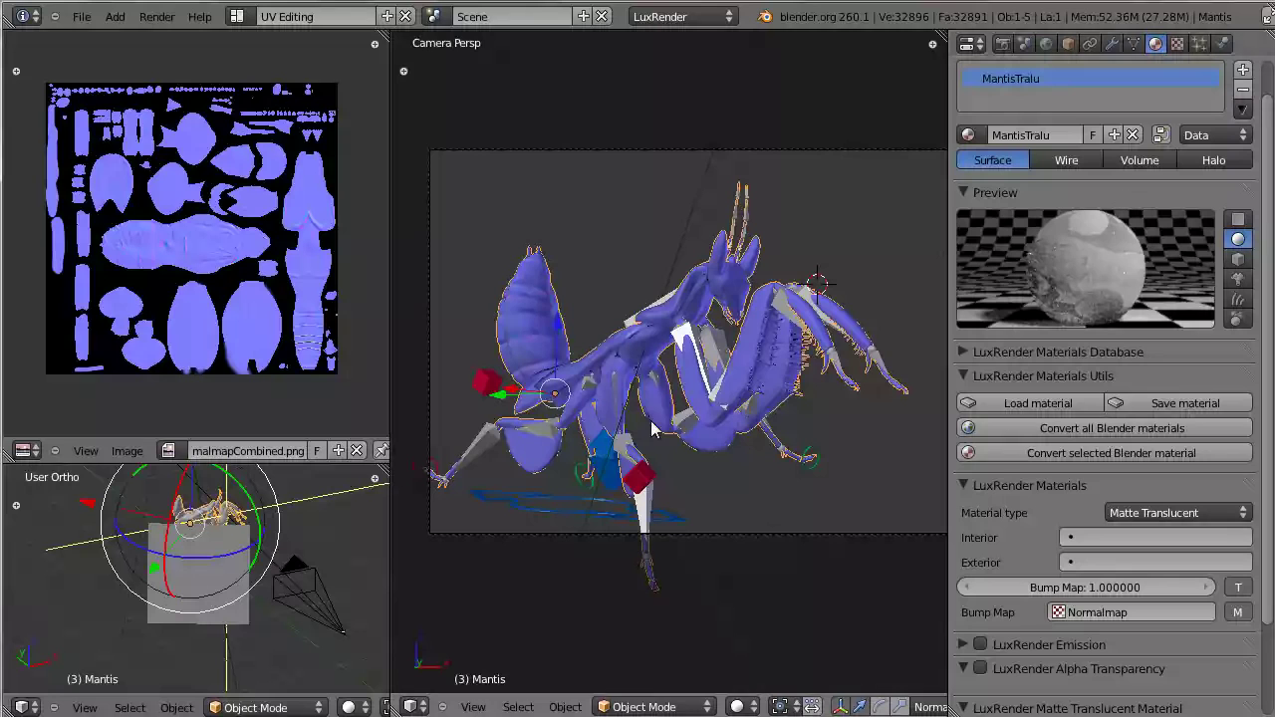
Start a LuxRender render of the mantis scene with F12
{"action": "key", "text": "F12"}
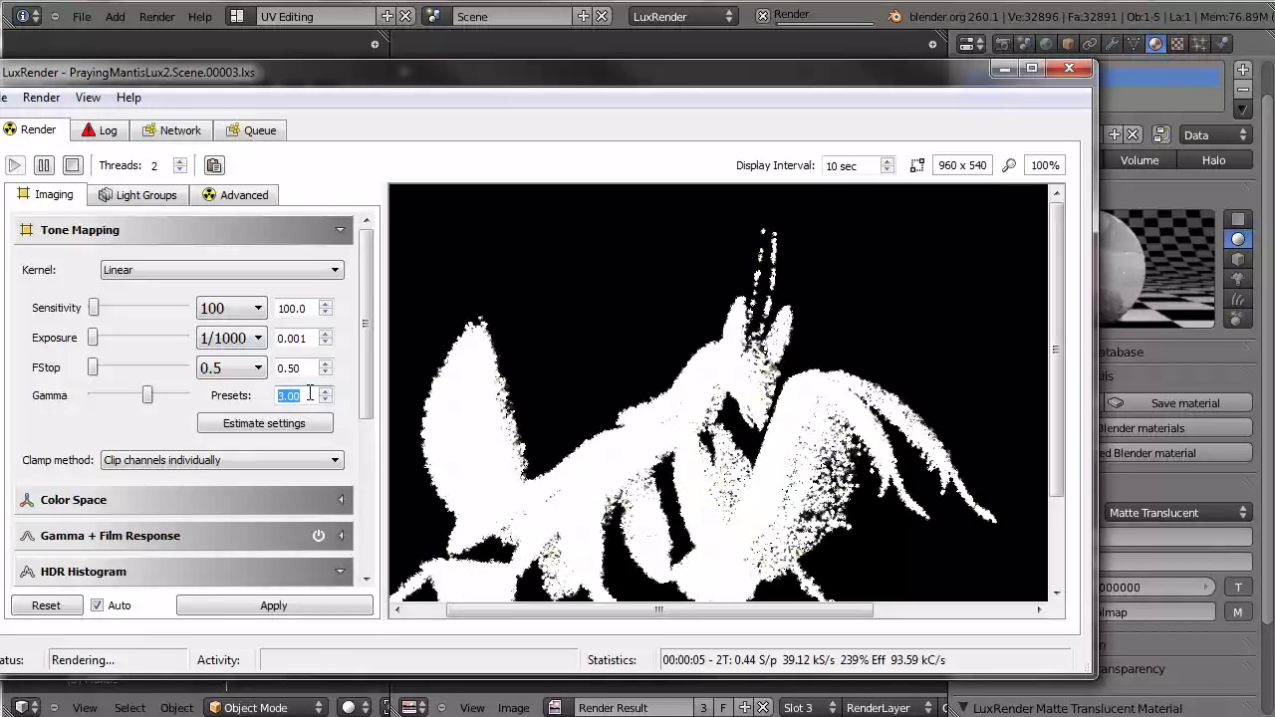
{"action": "scroll", "coordinate": [310, 395], "scroll_direction": "up", "scroll_amount": 2}
{"action": "scroll", "coordinate": [309, 367], "scroll_direction": "up", "scroll_amount": 3}
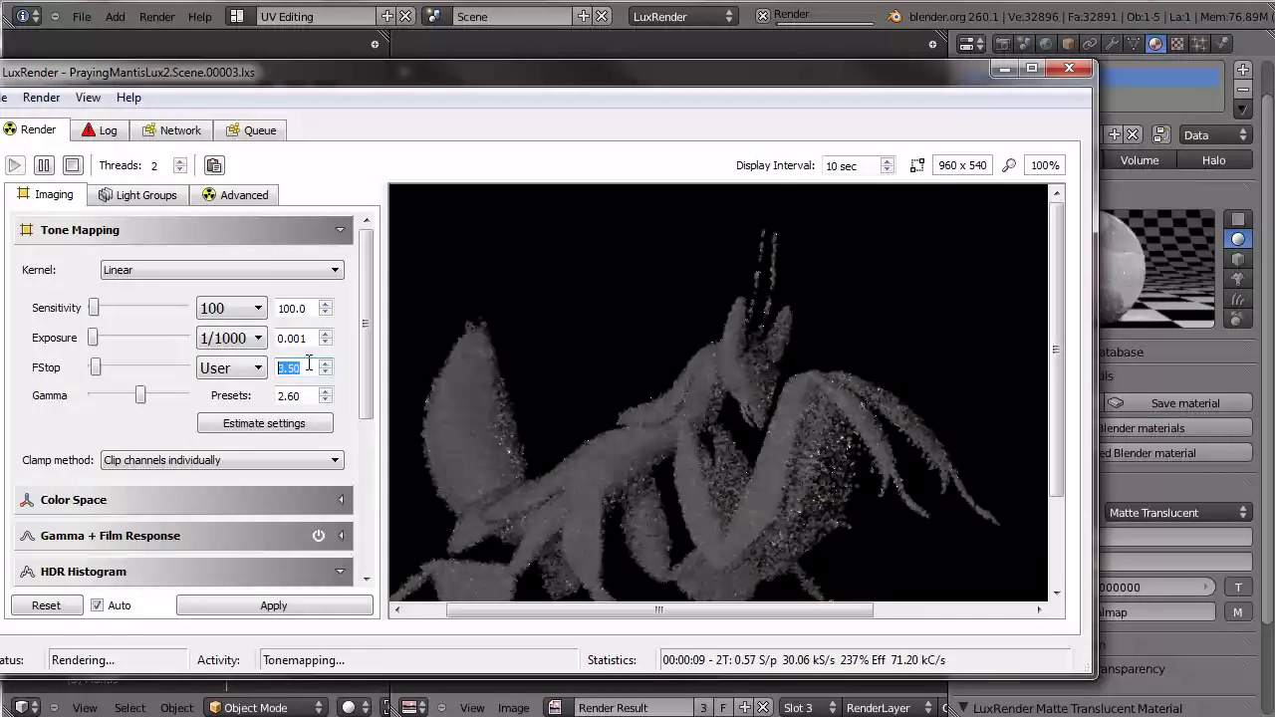
Inspect the missing Normalmap texture error in the LuxRender log, then leave the render window
{"action": "left_click", "coordinate": [103, 130]}
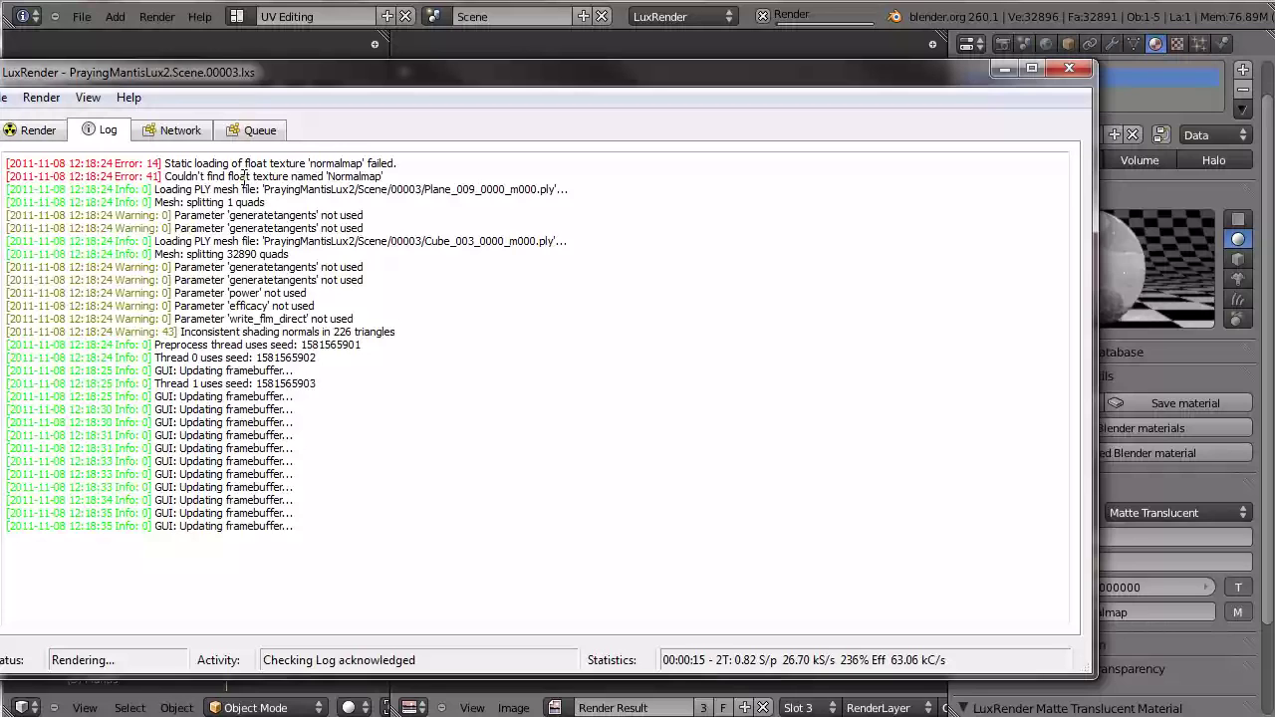
{"action": "left_click_drag", "start_coordinate": [237, 163], "coordinate": [398, 161]}
{"action": "left_click", "coordinate": [386, 177]}
{"action": "left_click_drag", "start_coordinate": [172, 177], "coordinate": [447, 174]}
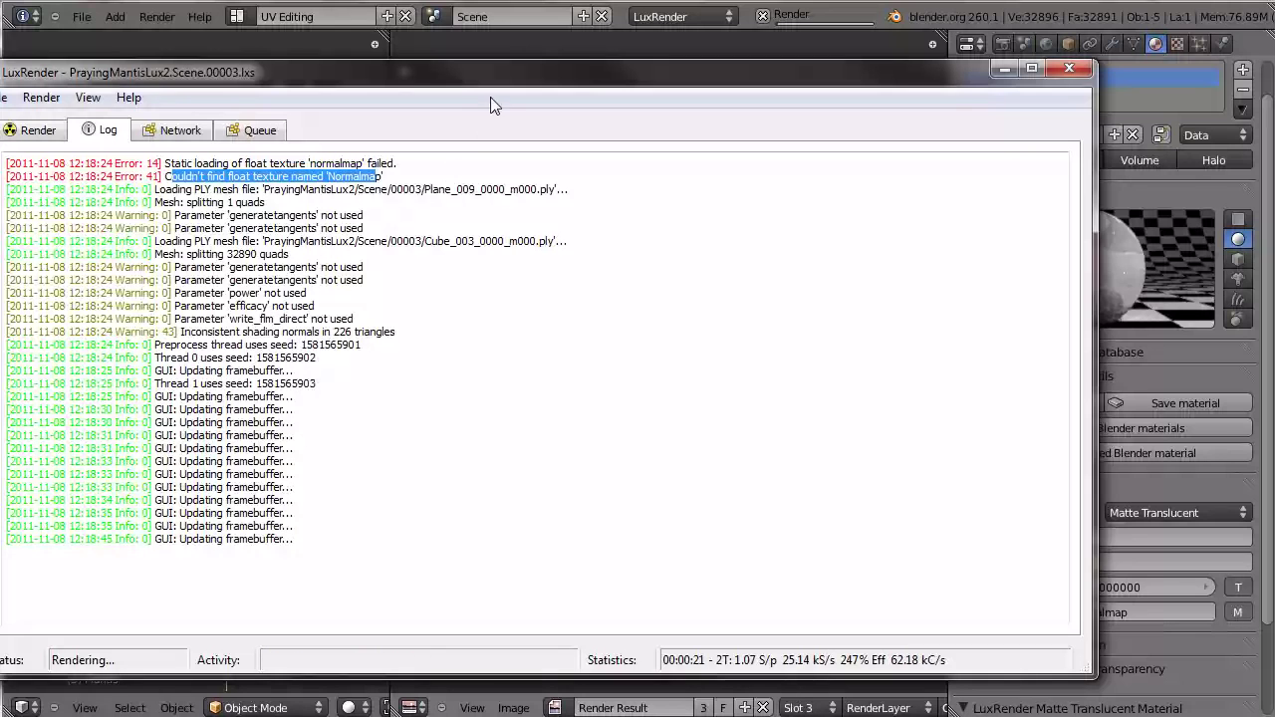
{"action": "key", "text": "alt+Tab"}
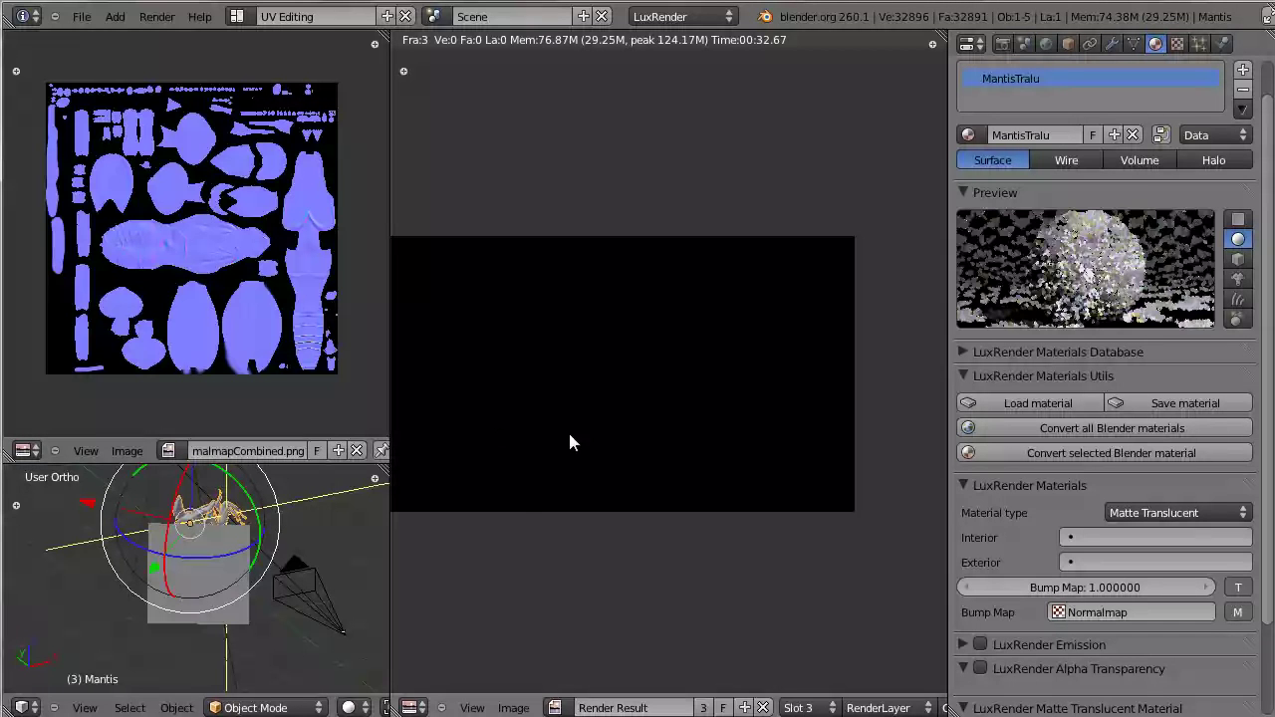
Return to the camera view and change the Normalmap texture's LuxRender type to Image Map
{"action": "key", "text": "Escape"}
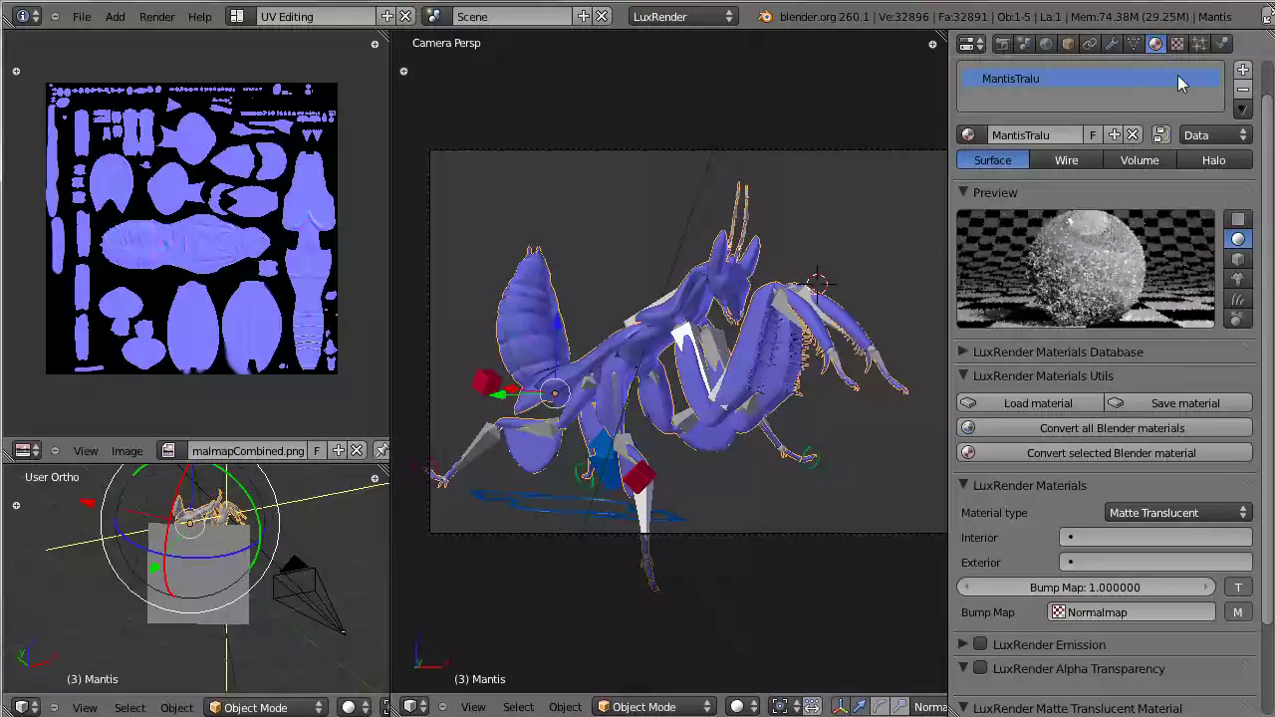
{"action": "left_click", "coordinate": [1112, 43]}
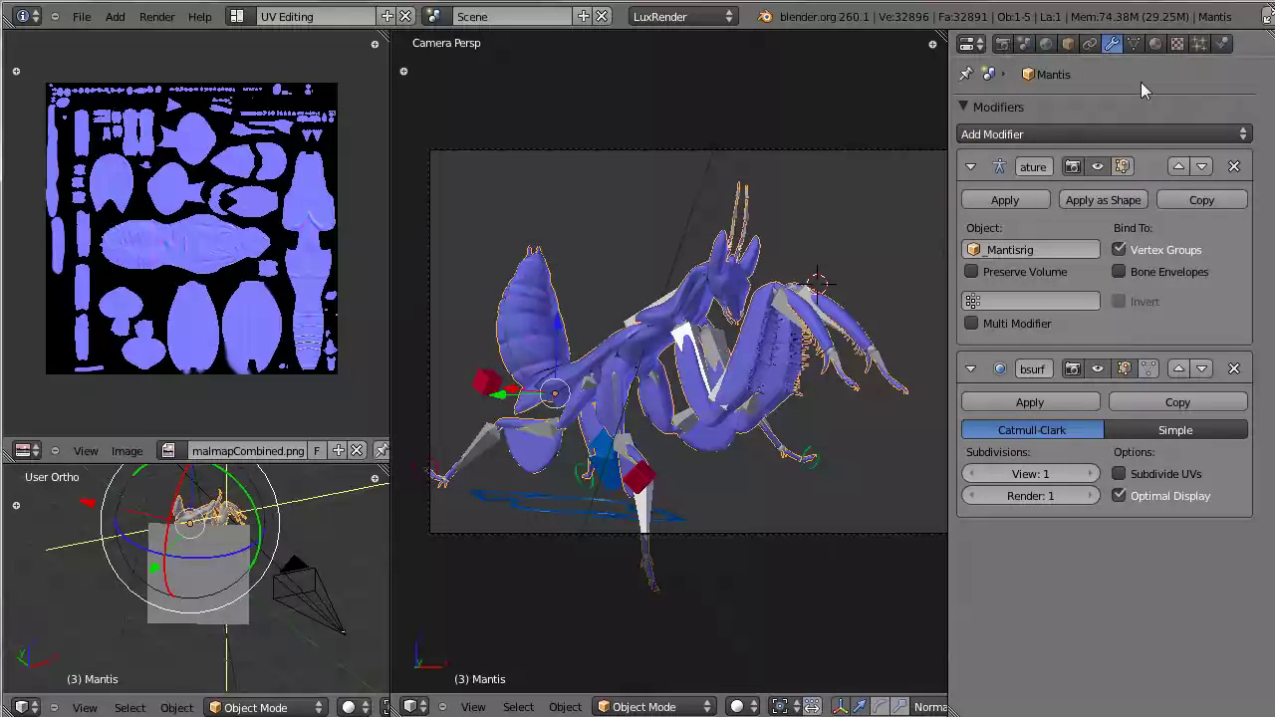
{"action": "left_click", "coordinate": [1158, 43]}
{"action": "left_click", "coordinate": [1175, 43]}
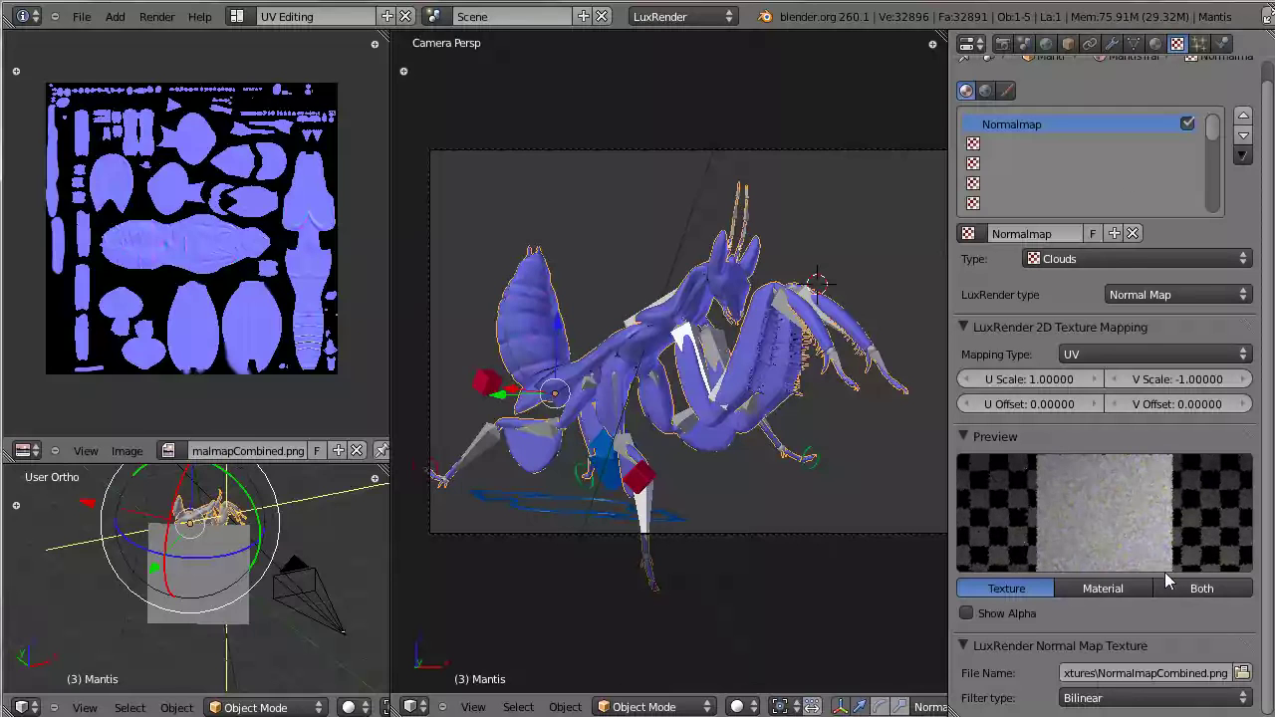
{"action": "left_click", "coordinate": [1142, 295]}
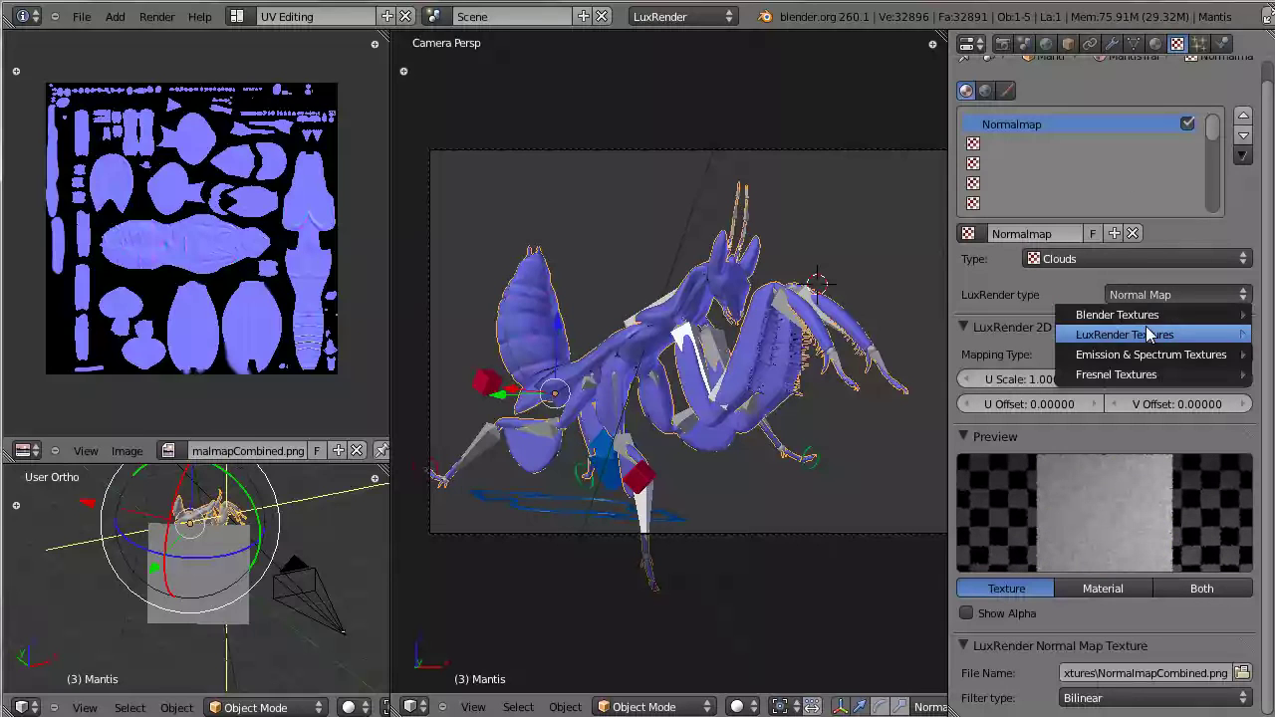
{"action": "mouse_move", "coordinate": [1151, 335]}
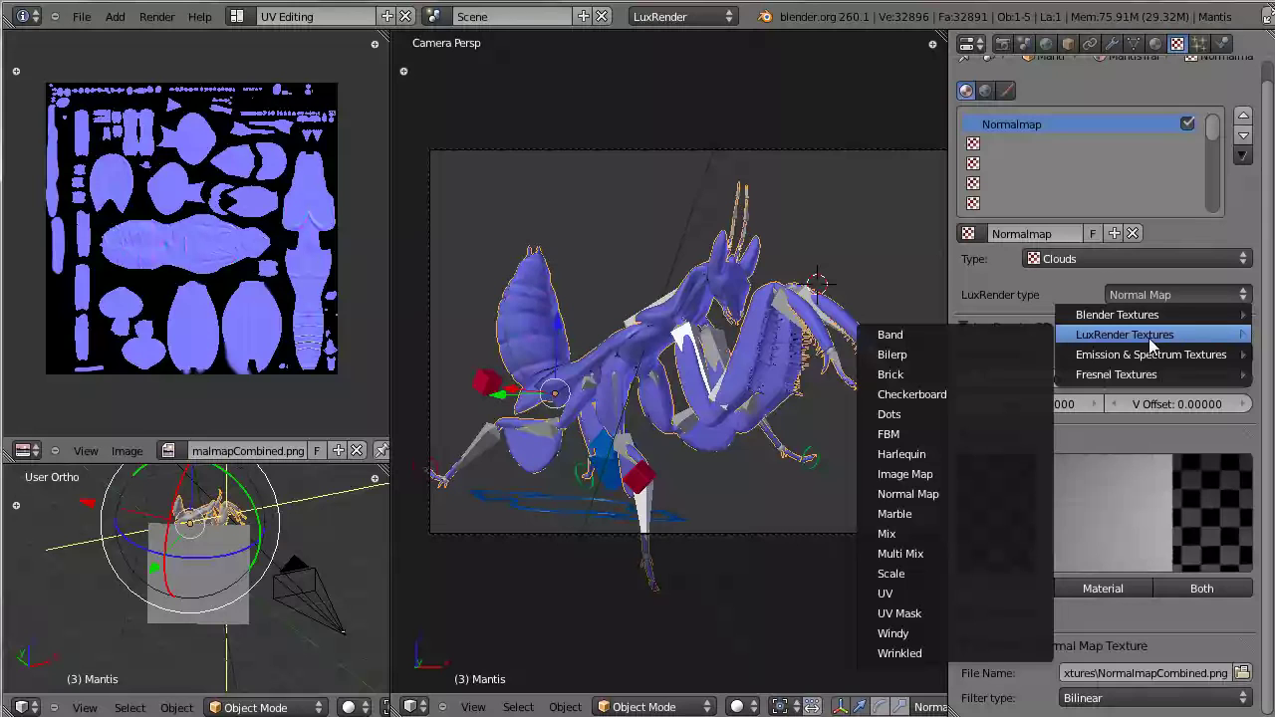
{"action": "left_click", "coordinate": [957, 474]}
{"action": "scroll", "coordinate": [1048, 529], "scroll_direction": "down", "scroll_amount": 3}
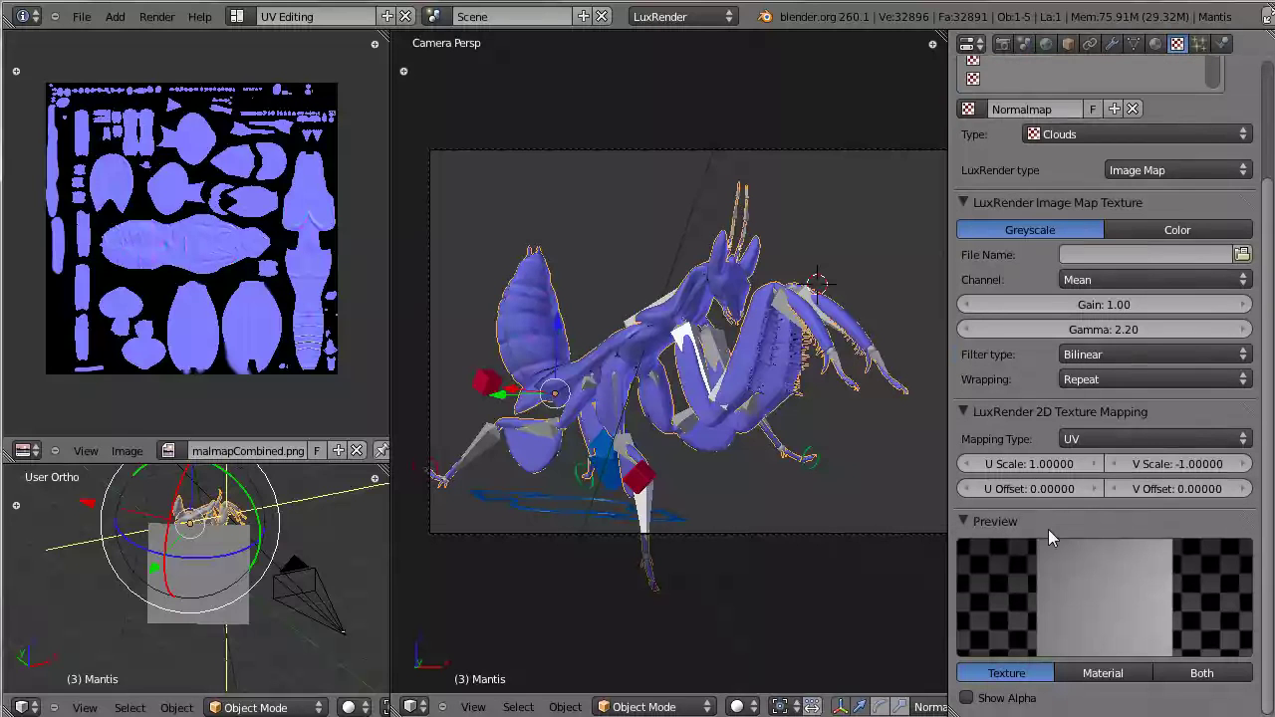
{"action": "scroll", "coordinate": [1048, 529], "scroll_direction": "up", "scroll_amount": 4}
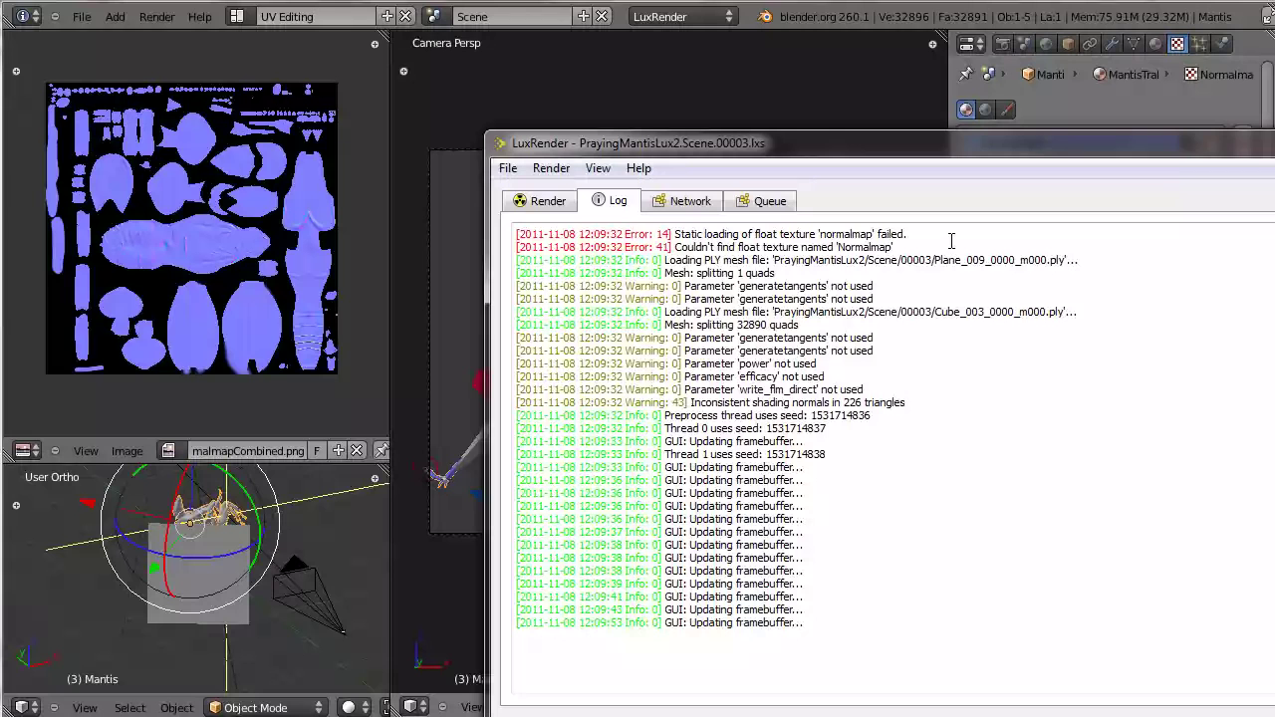
Load NormalmapLux.png from the Textures folder as the Normalmap image map's file
{"action": "left_click_drag", "start_coordinate": [1041, 142], "coordinate": [657, 219]}
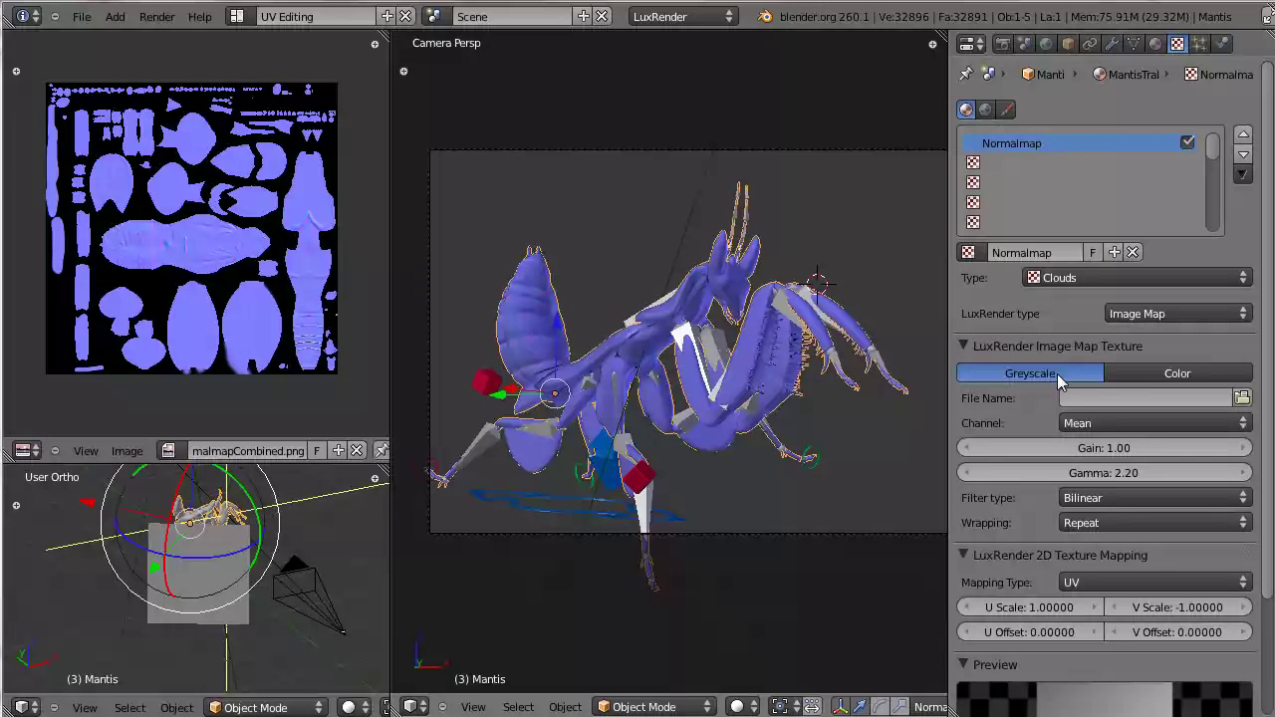
{"action": "left_click", "coordinate": [1243, 398]}
{"action": "left_click", "coordinate": [368, 317]}
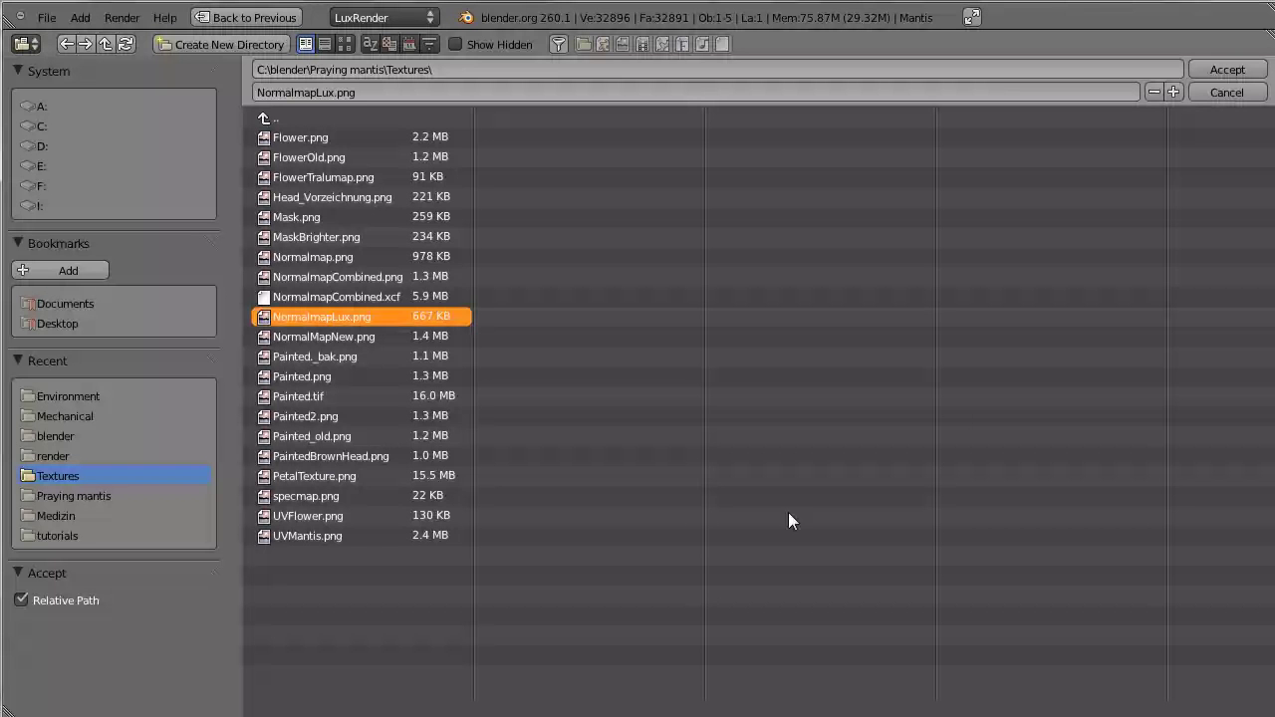
{"action": "left_click", "coordinate": [1229, 70]}
Glance at the mantis material, then select an empty texture slot
{"action": "left_click", "coordinate": [1156, 43]}
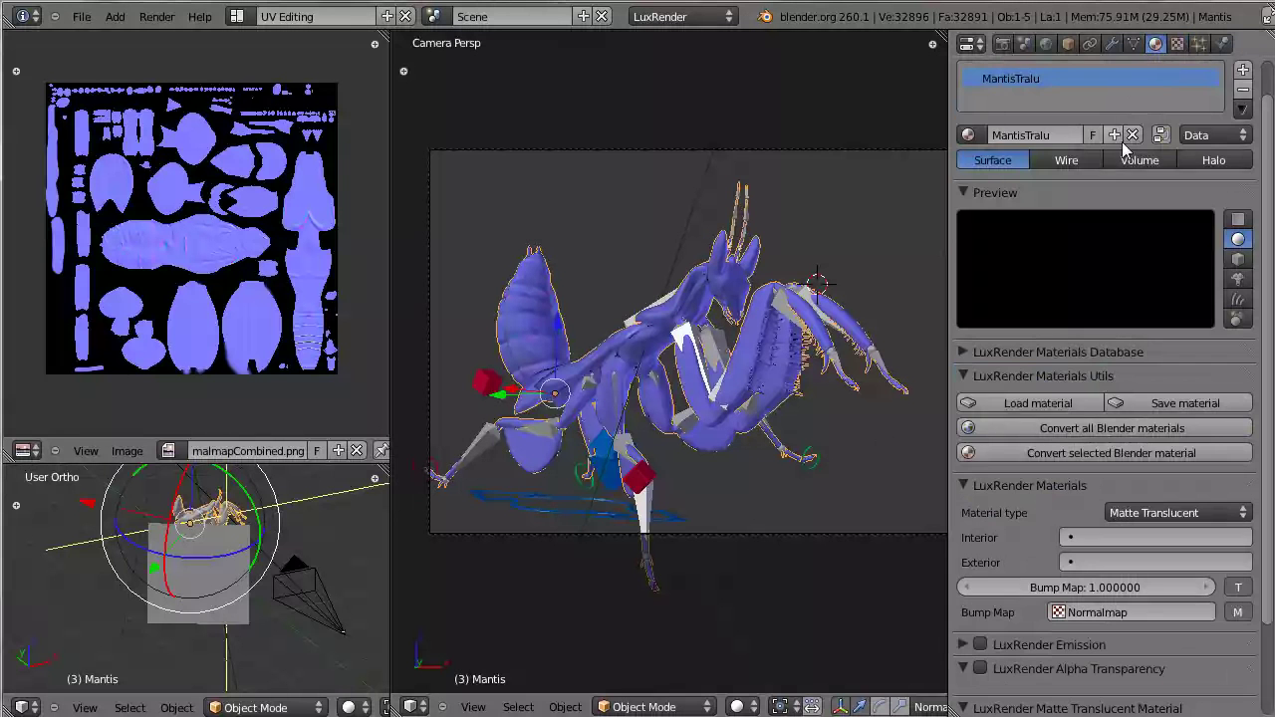
{"action": "left_click", "coordinate": [1177, 43]}
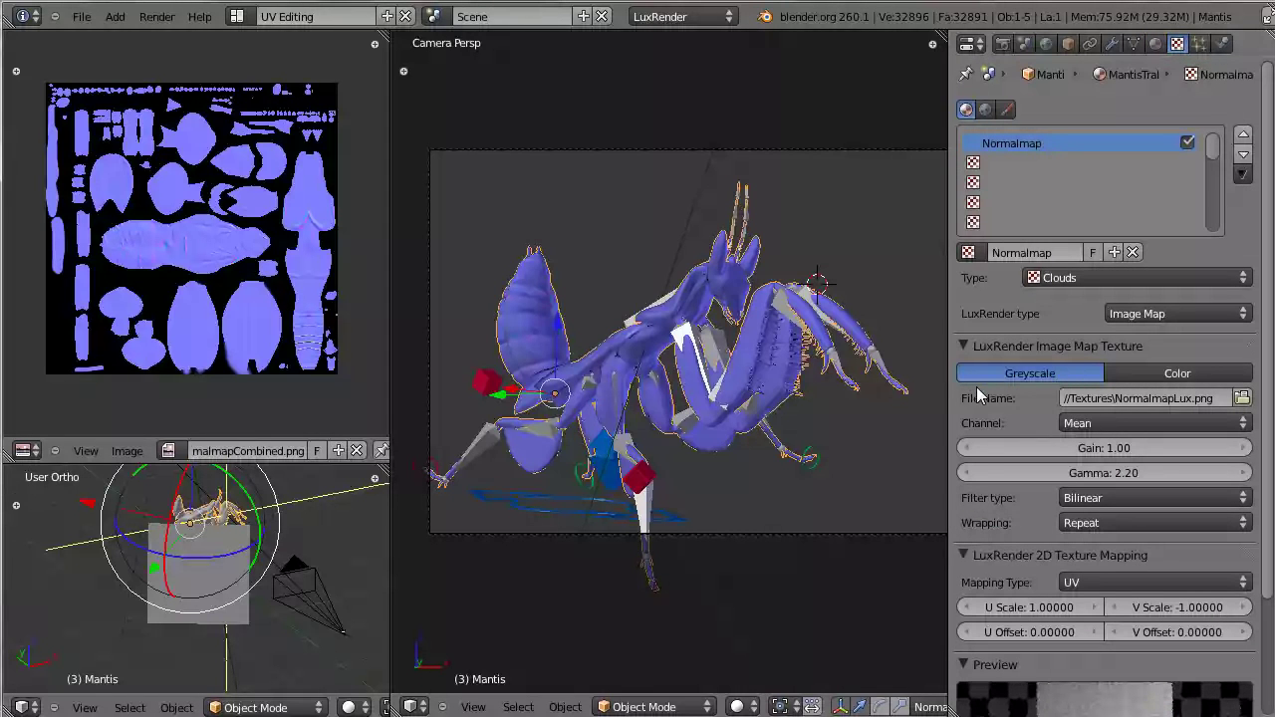
{"action": "scroll", "coordinate": [1109, 534], "scroll_direction": "down", "scroll_amount": 2}
{"action": "scroll", "coordinate": [1109, 535], "scroll_direction": "up", "scroll_amount": 2}
{"action": "left_click", "coordinate": [1148, 164]}
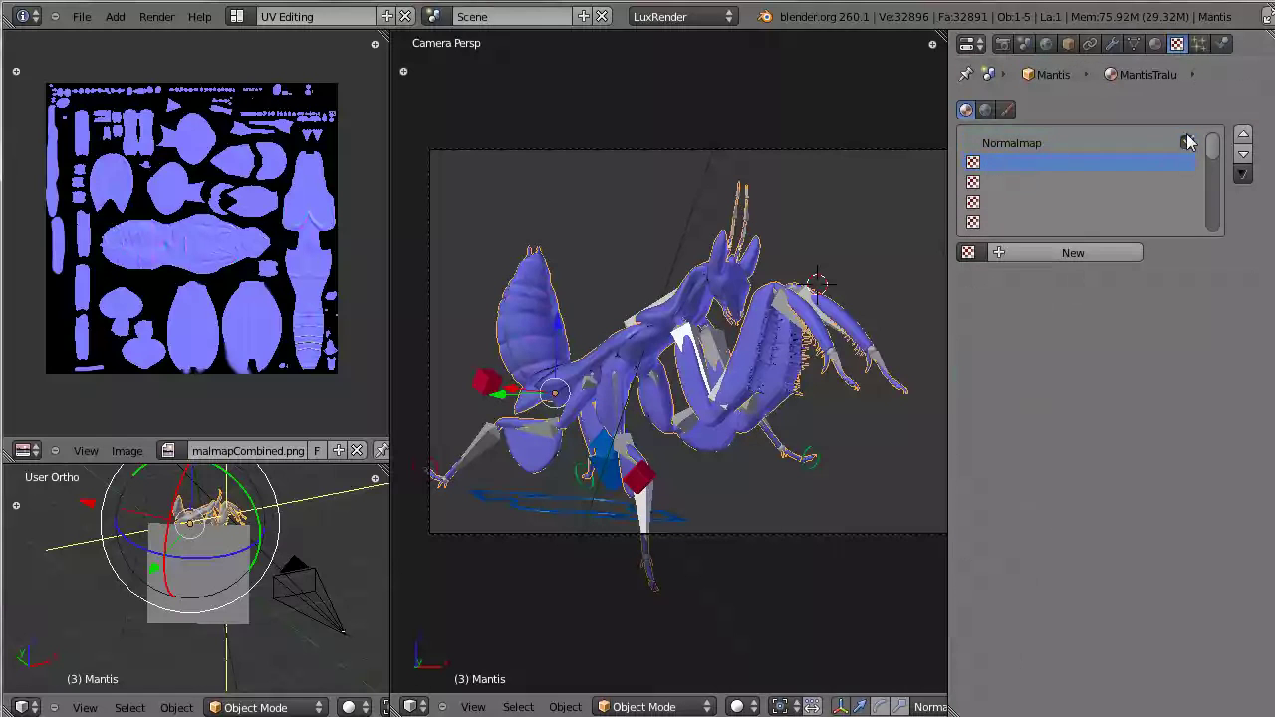
Create a new texture named MantisPainted as a colour Image Map
{"action": "left_click", "coordinate": [1034, 250]}
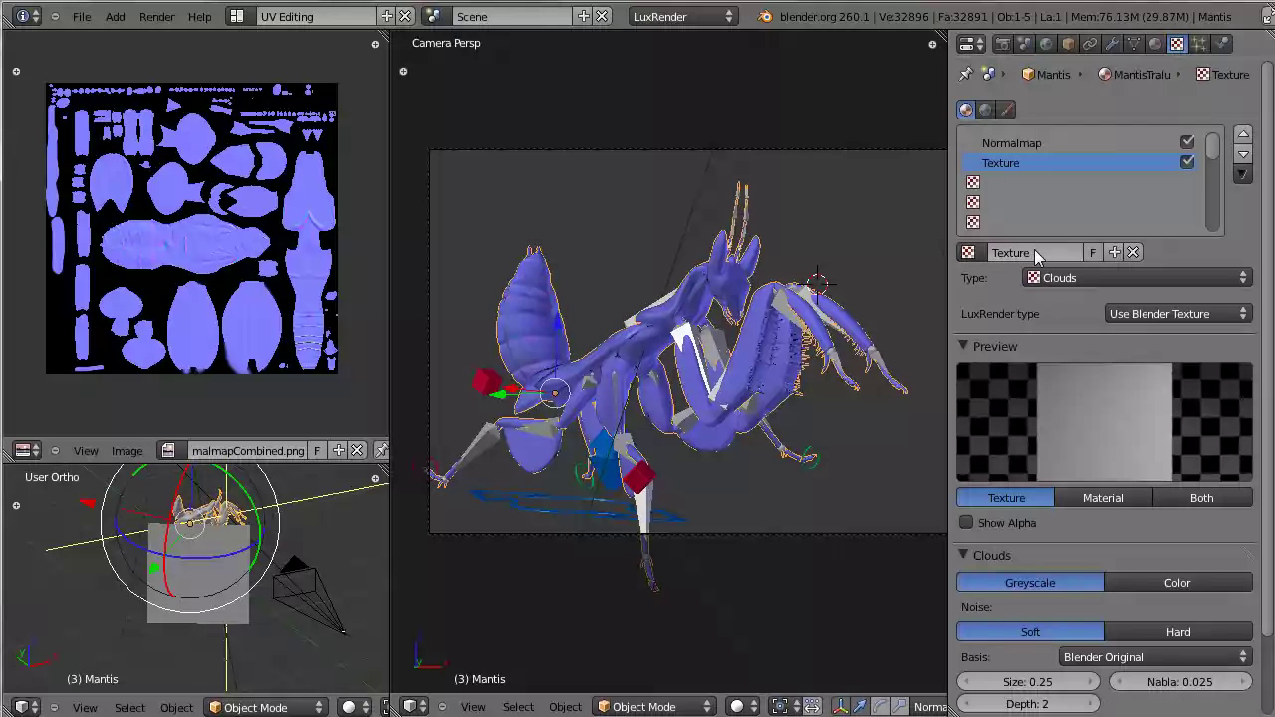
{"action": "type", "text": "MantisPainted"}
{"action": "key", "text": "Return"}
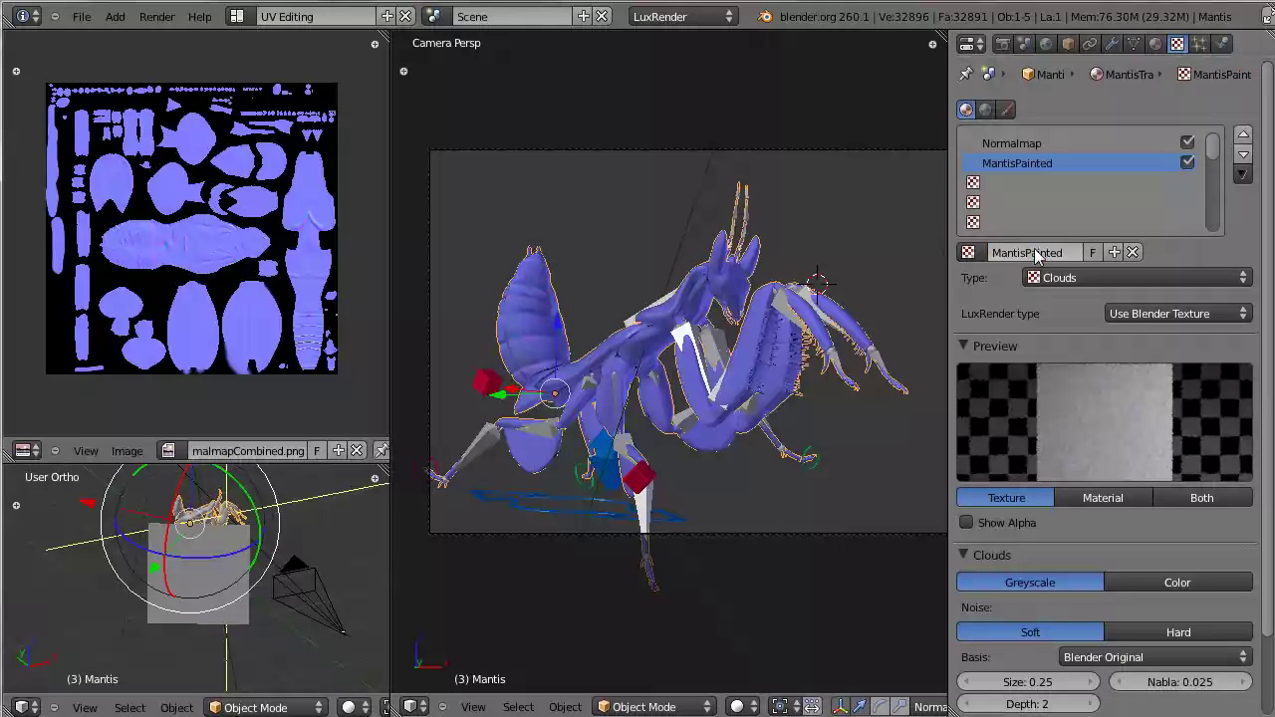
{"action": "left_click", "coordinate": [1130, 319]}
{"action": "mouse_move", "coordinate": [1130, 357]}
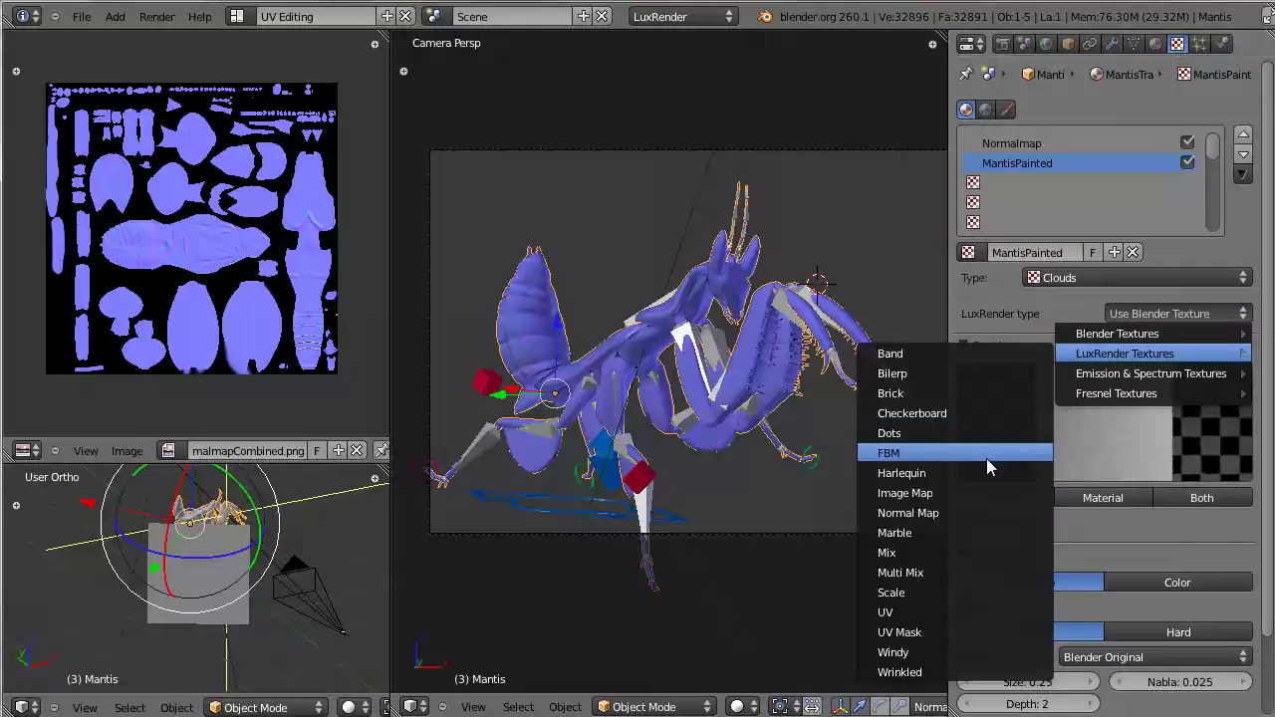
{"action": "left_click", "coordinate": [995, 494]}
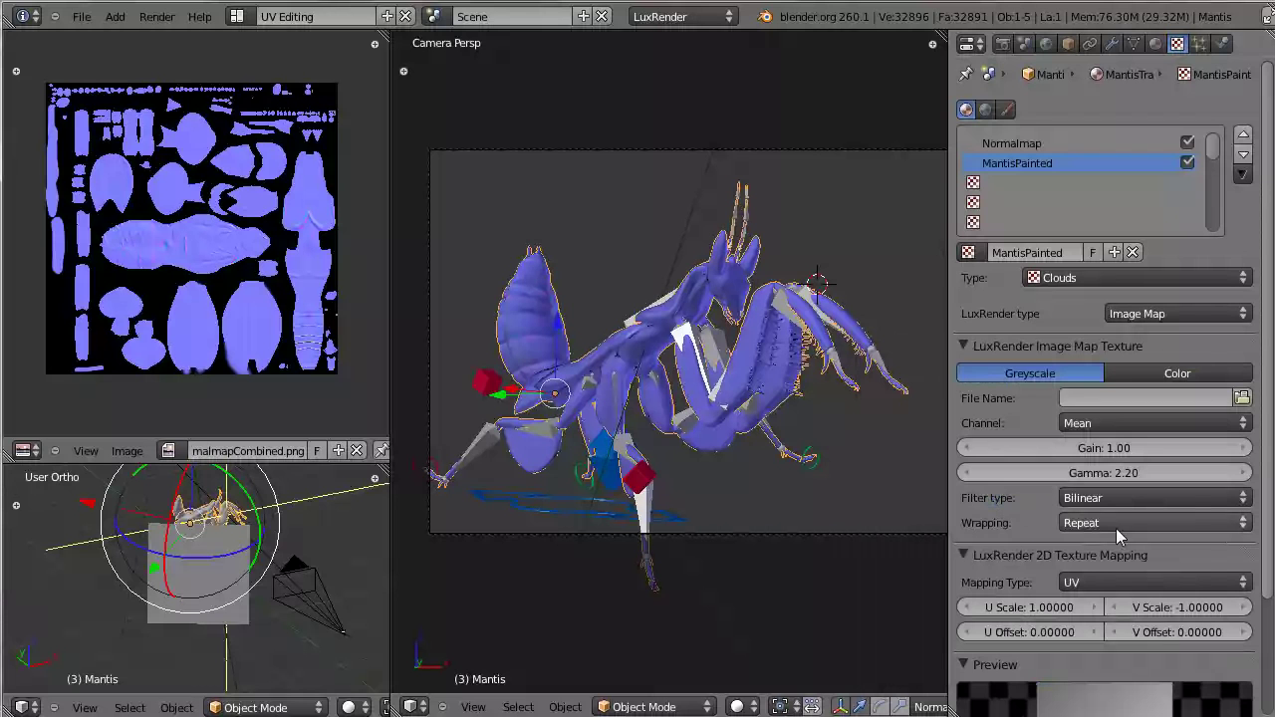
{"action": "left_click", "coordinate": [1176, 373]}
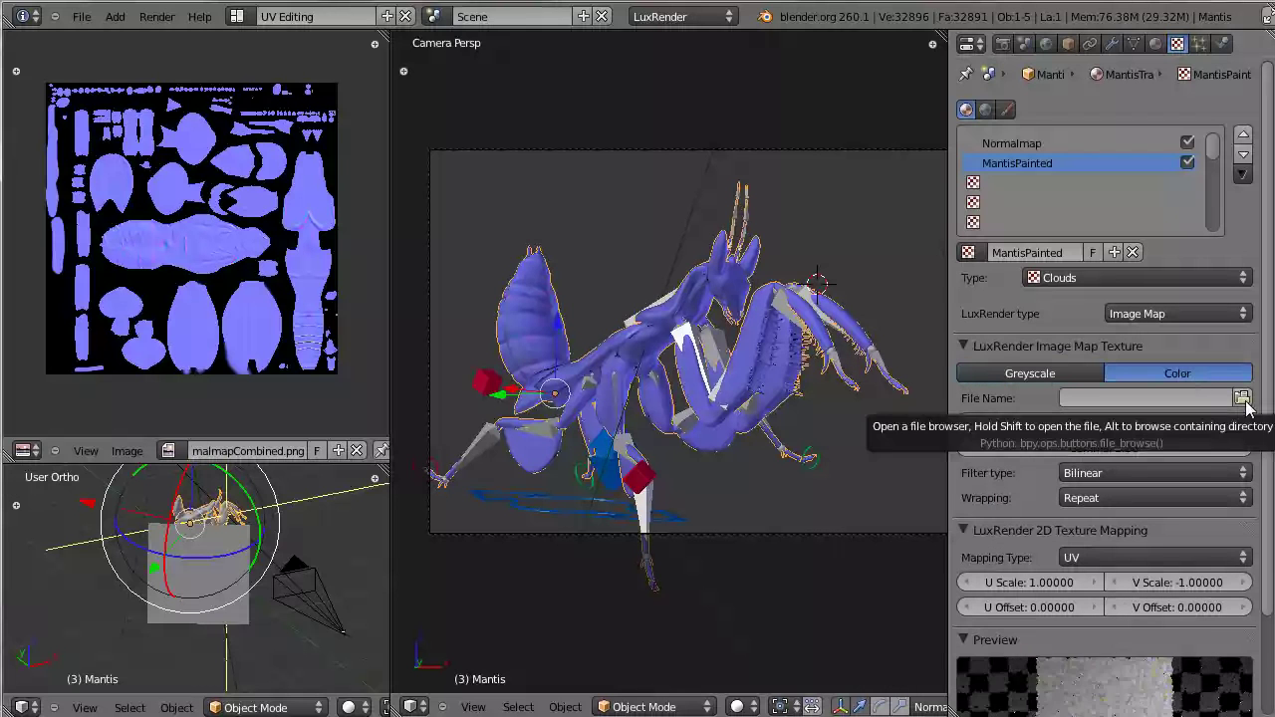
Set MantisPainted's image to Painted.png, then create another texture in the next empty slot
{"action": "left_click", "coordinate": [1243, 399]}
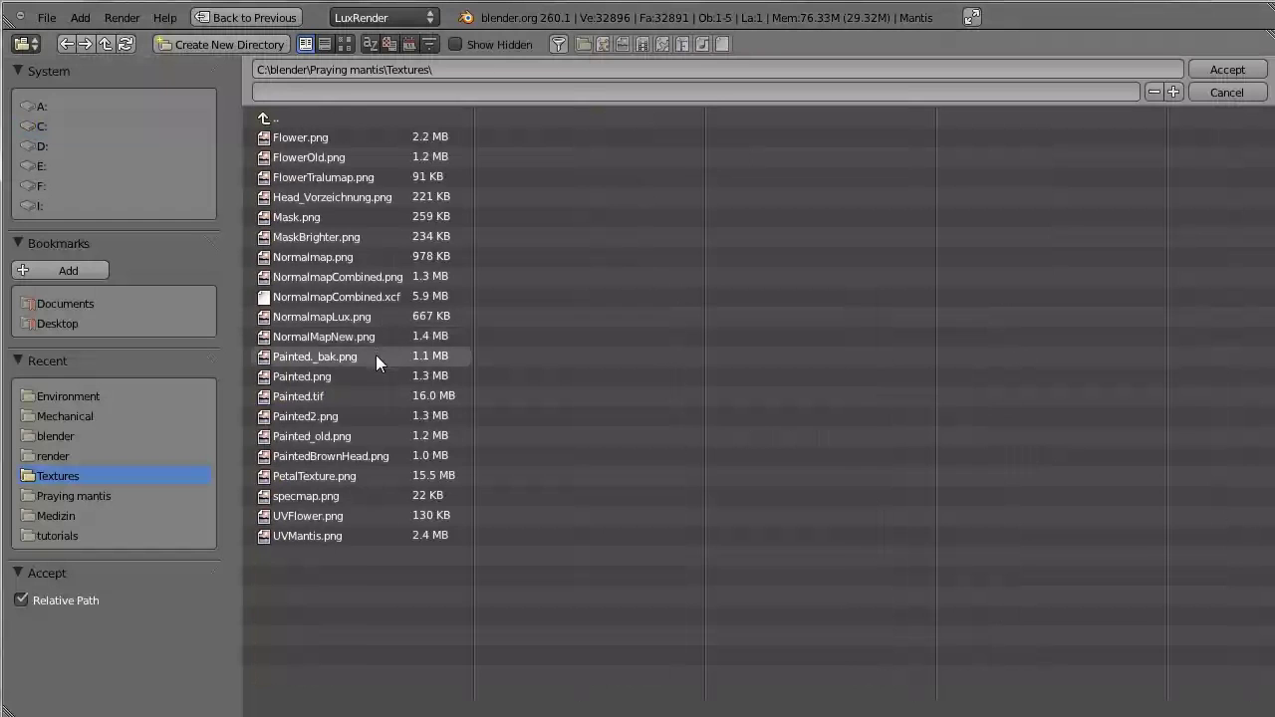
{"action": "double_click", "coordinate": [375, 354]}
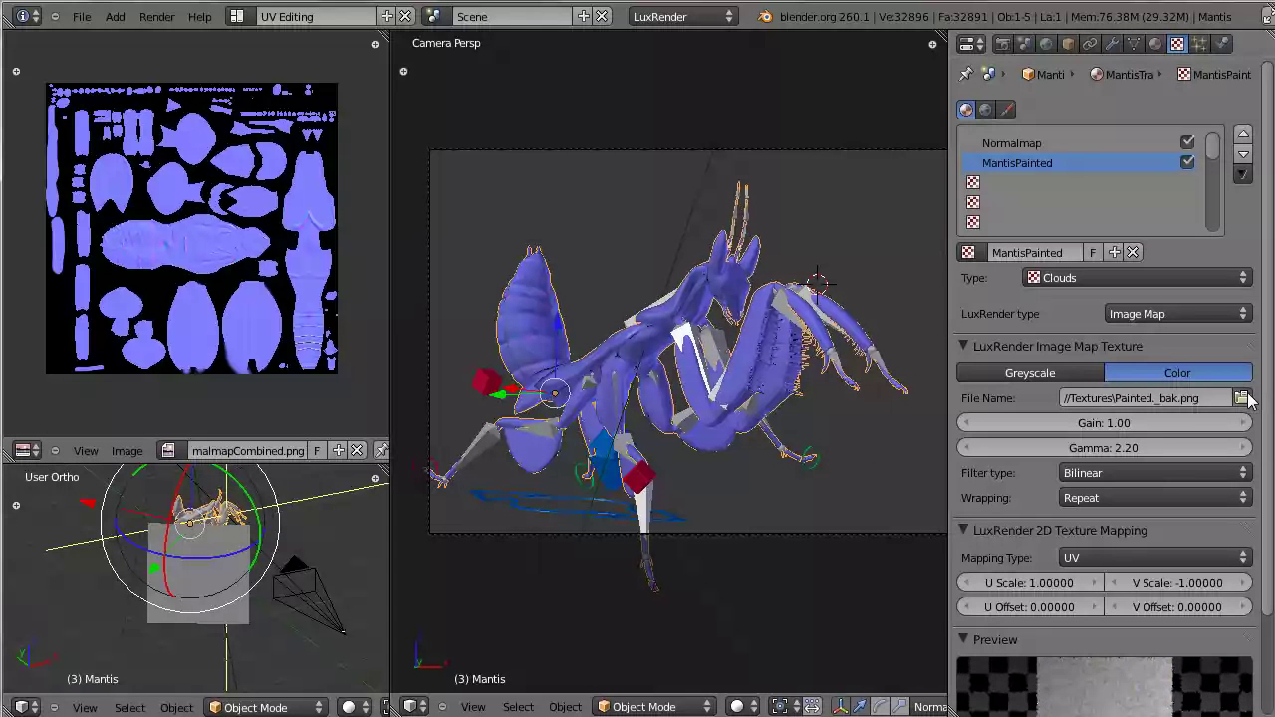
{"action": "key", "text": "ctrl+z"}
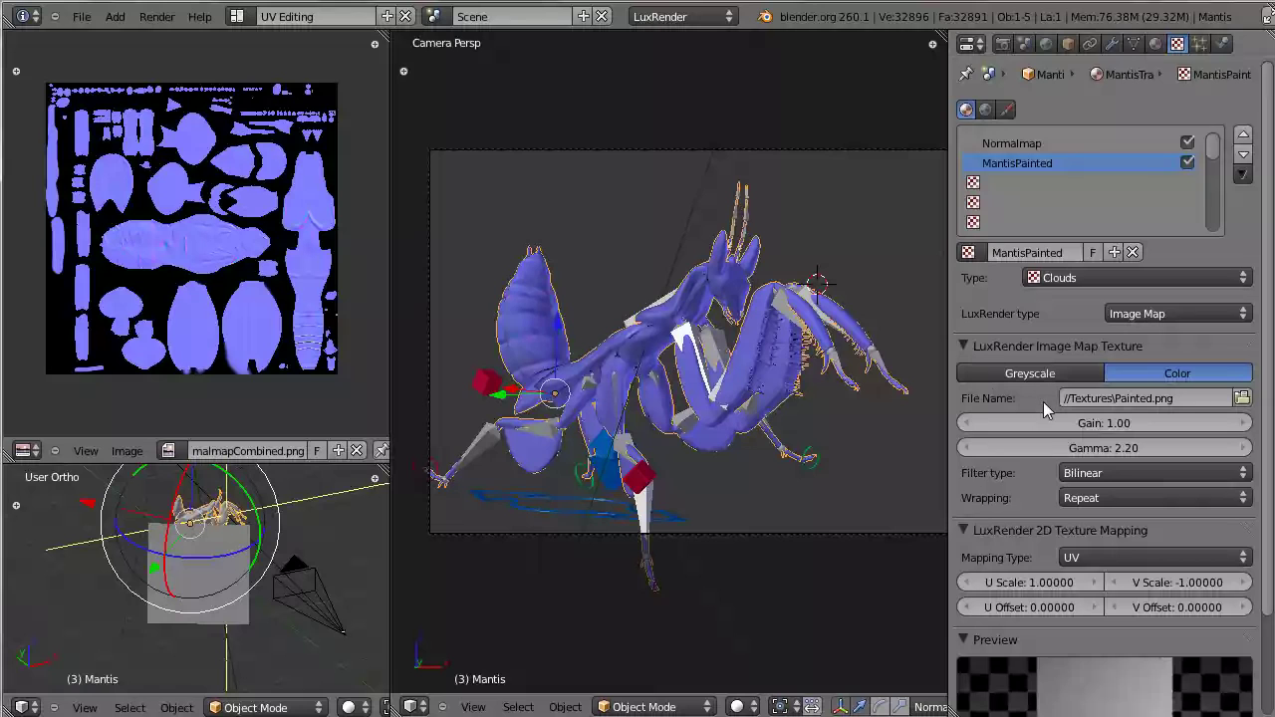
{"action": "scroll", "coordinate": [1046, 407], "scroll_direction": "down", "scroll_amount": 3}
{"action": "scroll", "coordinate": [1047, 406], "scroll_direction": "up", "scroll_amount": 3}
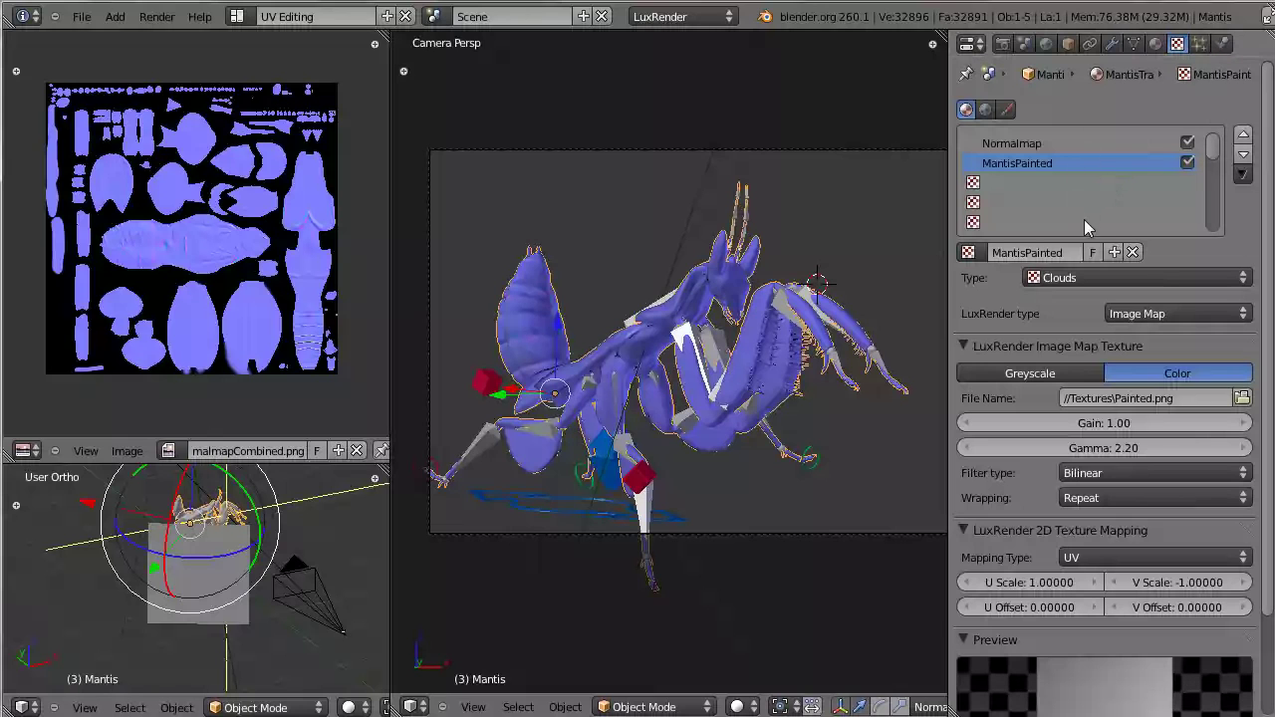
{"action": "left_click", "coordinate": [1041, 182]}
{"action": "left_click", "coordinate": [1031, 251]}
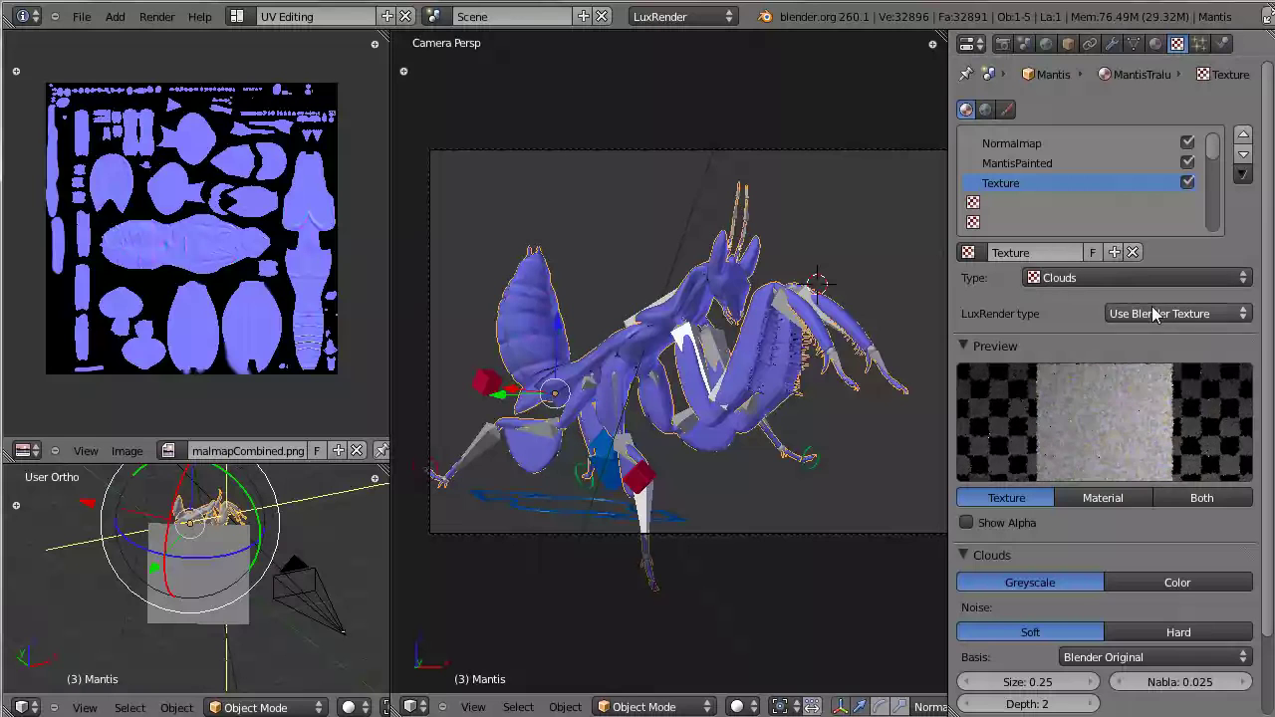
Make the third texture an Image Map loading specmap.png
{"action": "left_click", "coordinate": [1153, 313]}
{"action": "mouse_move", "coordinate": [1126, 354]}
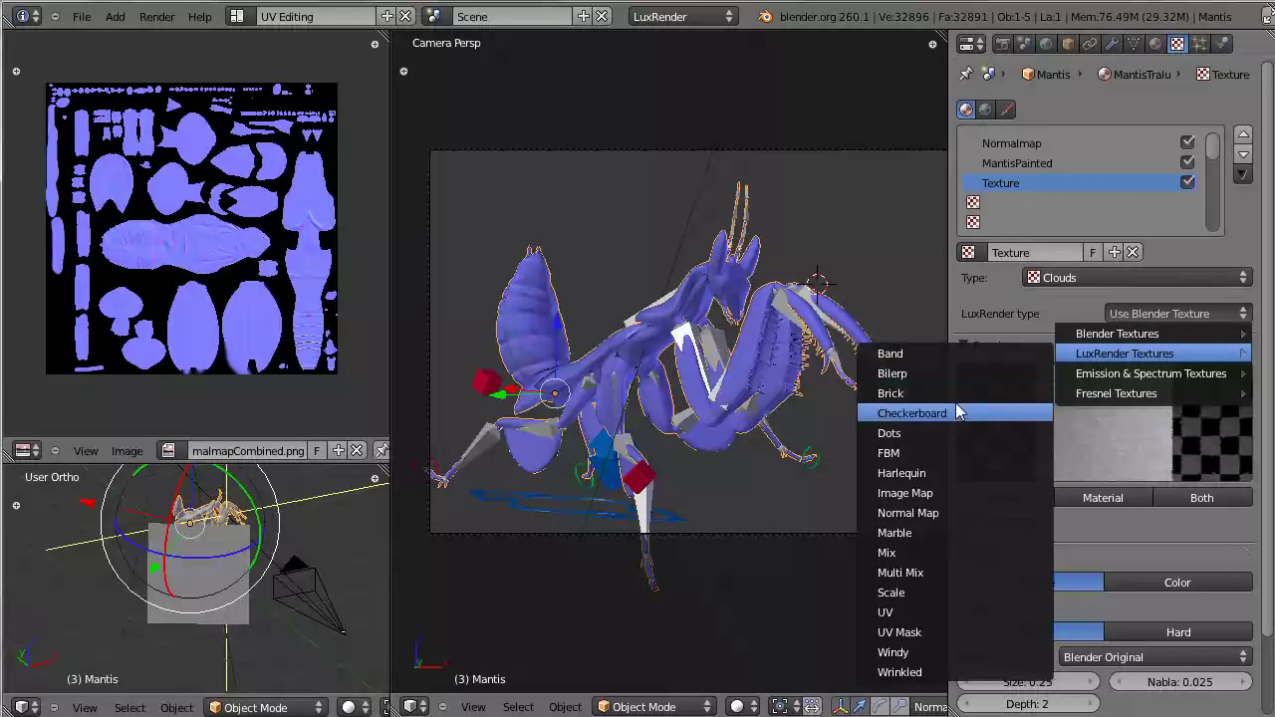
{"action": "left_click", "coordinate": [945, 494]}
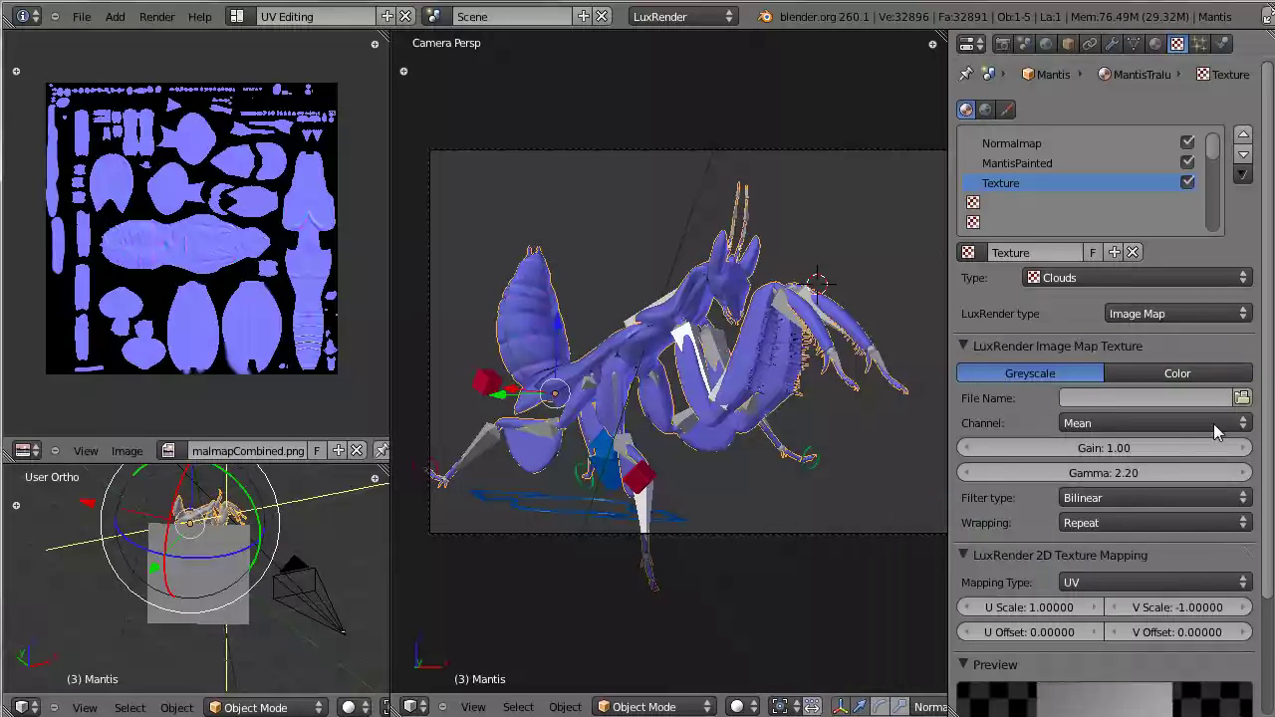
{"action": "left_click", "coordinate": [1243, 397]}
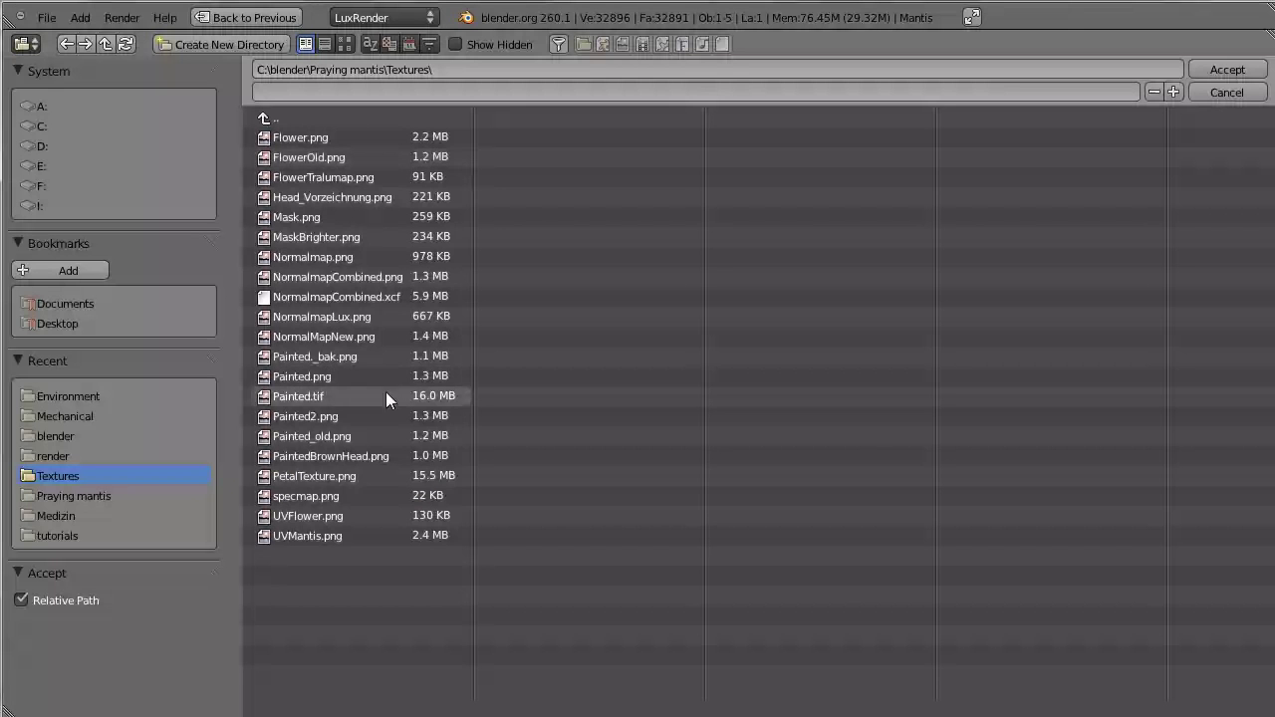
{"action": "double_click", "coordinate": [349, 499]}
Display specmap.png in the UV/Image editor
{"action": "left_click", "coordinate": [168, 450]}
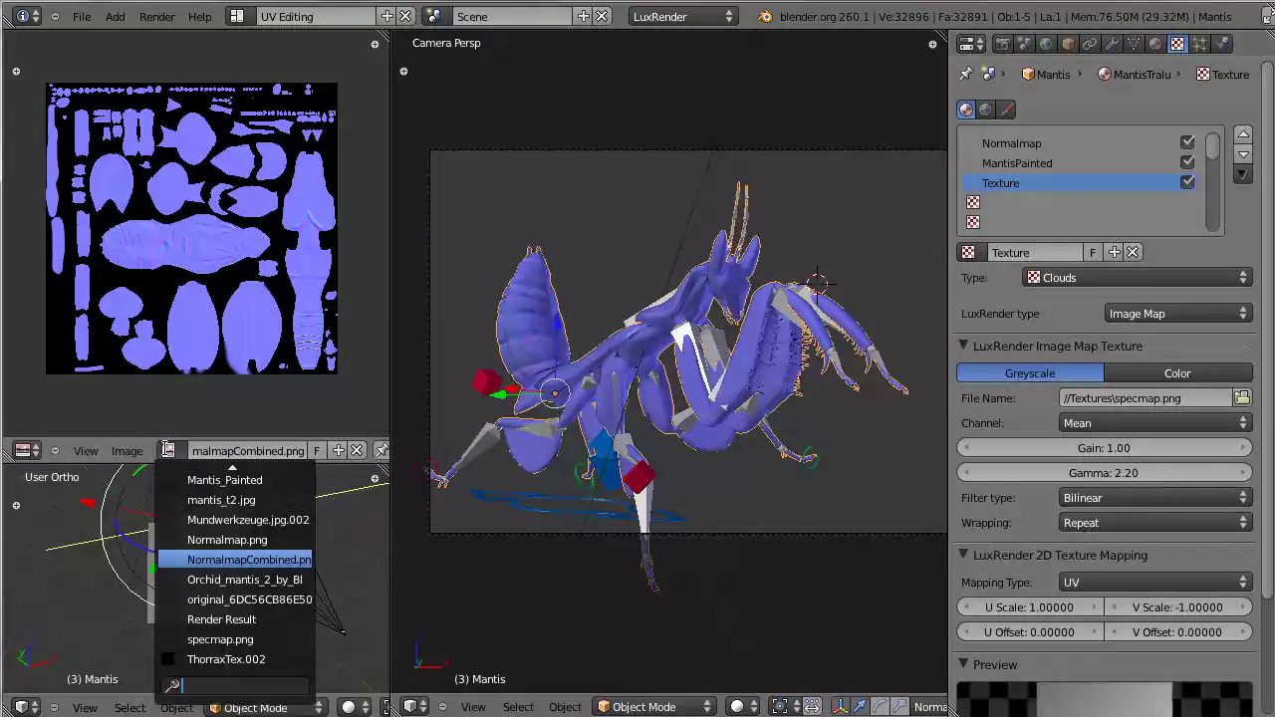
{"action": "type", "text": "spec"}
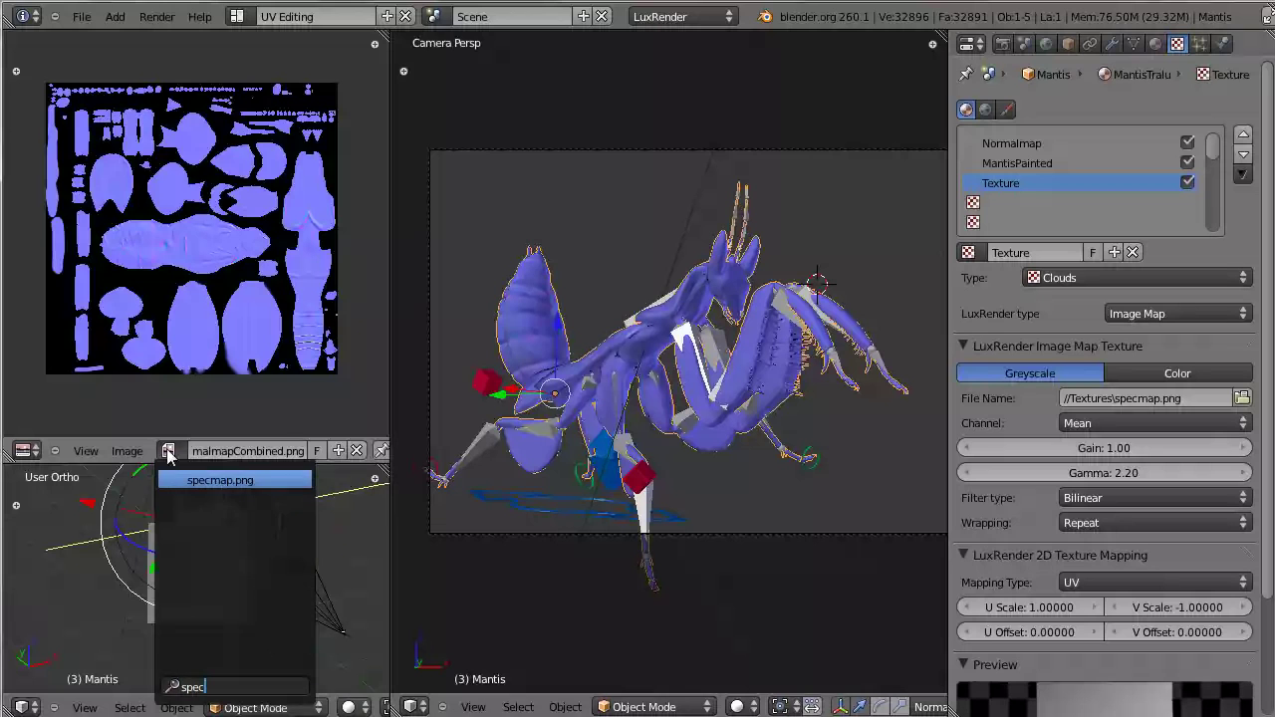
{"action": "key", "text": "Return"}
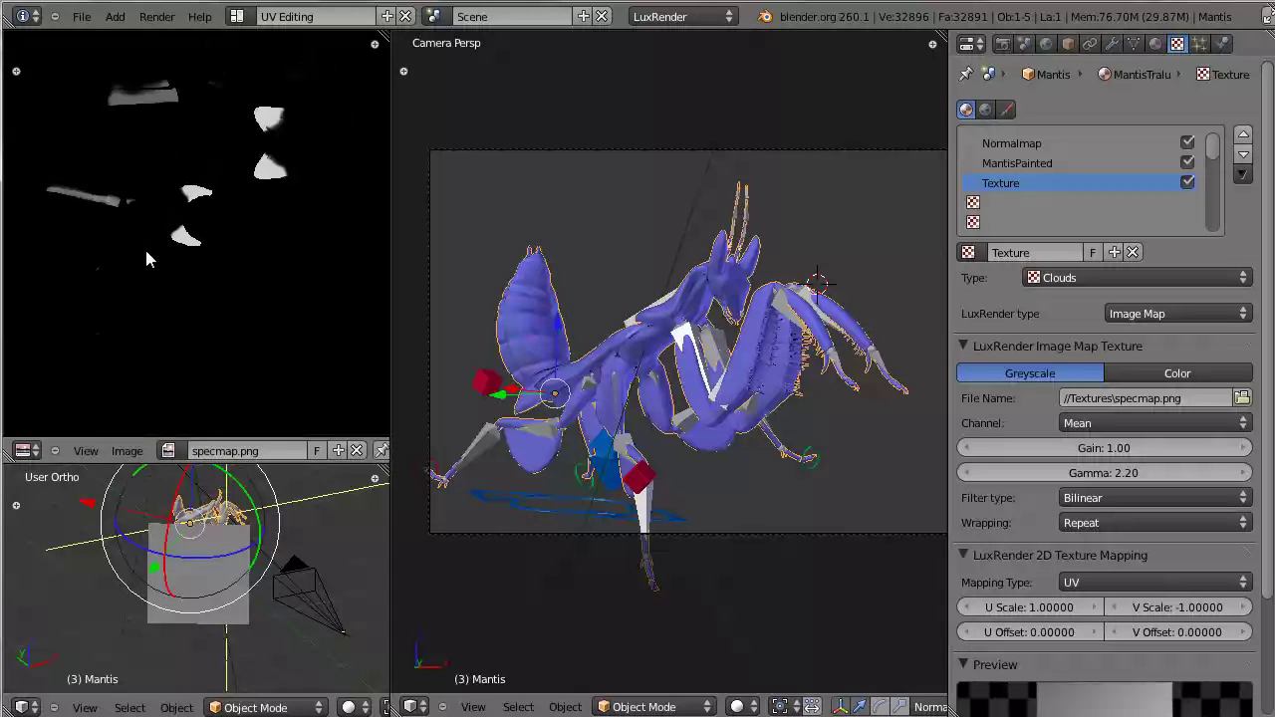
Assign specmap.png to the whole mantis mesh in Edit Mode
{"action": "key", "text": "Tab"}
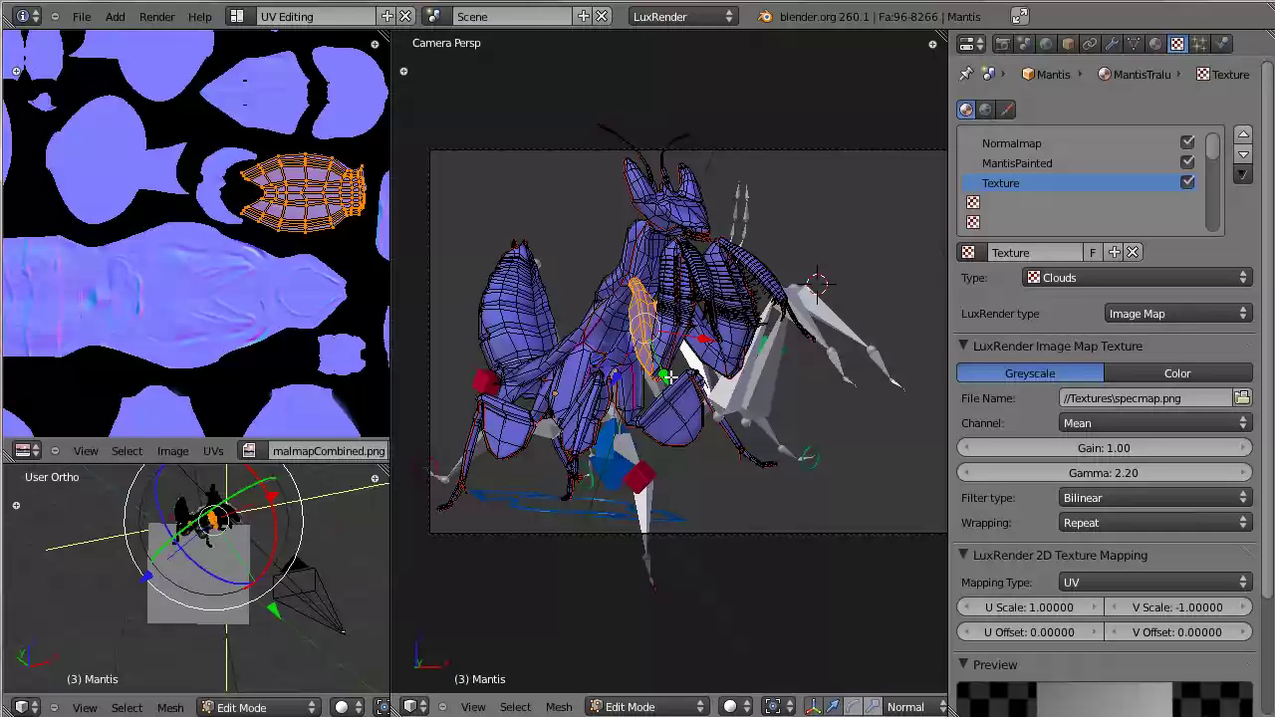
{"action": "key", "text": "a"}
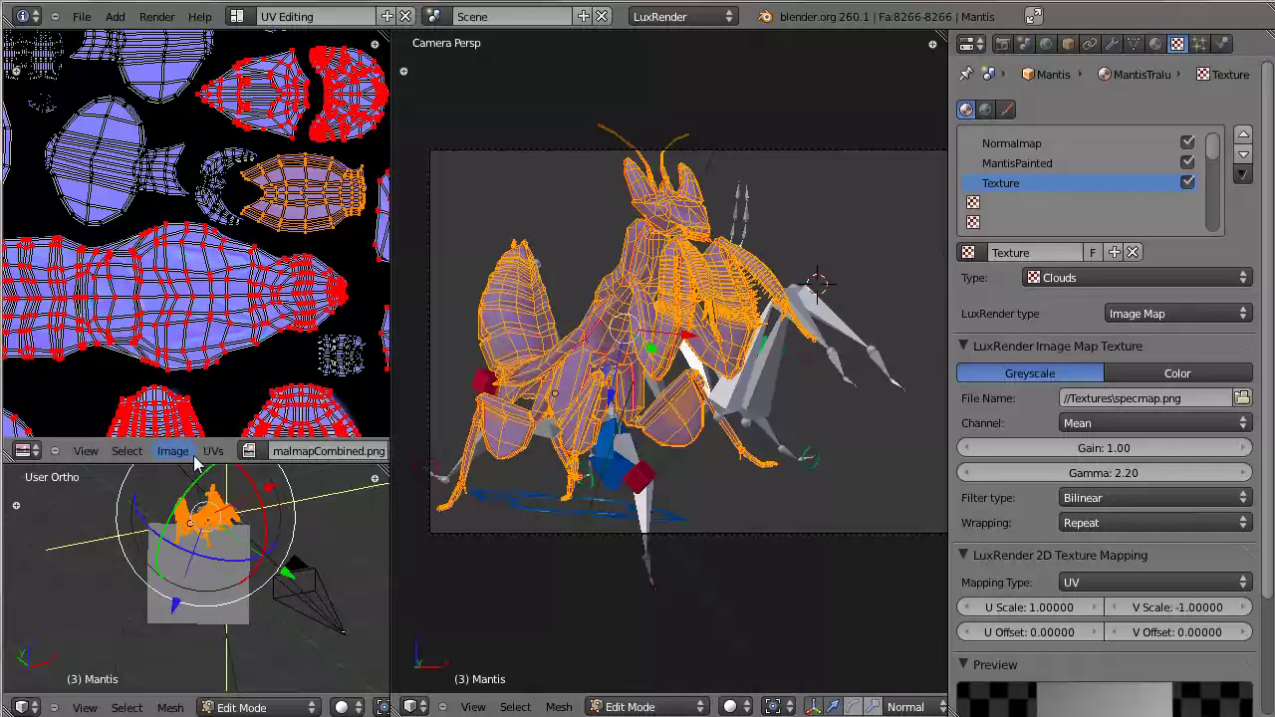
{"action": "left_click", "coordinate": [249, 450]}
{"action": "left_click", "coordinate": [248, 450]}
{"action": "scroll", "coordinate": [315, 578], "scroll_direction": "down", "scroll_amount": 1}
{"action": "type", "text": "spec"}
{"action": "key", "text": "Return"}
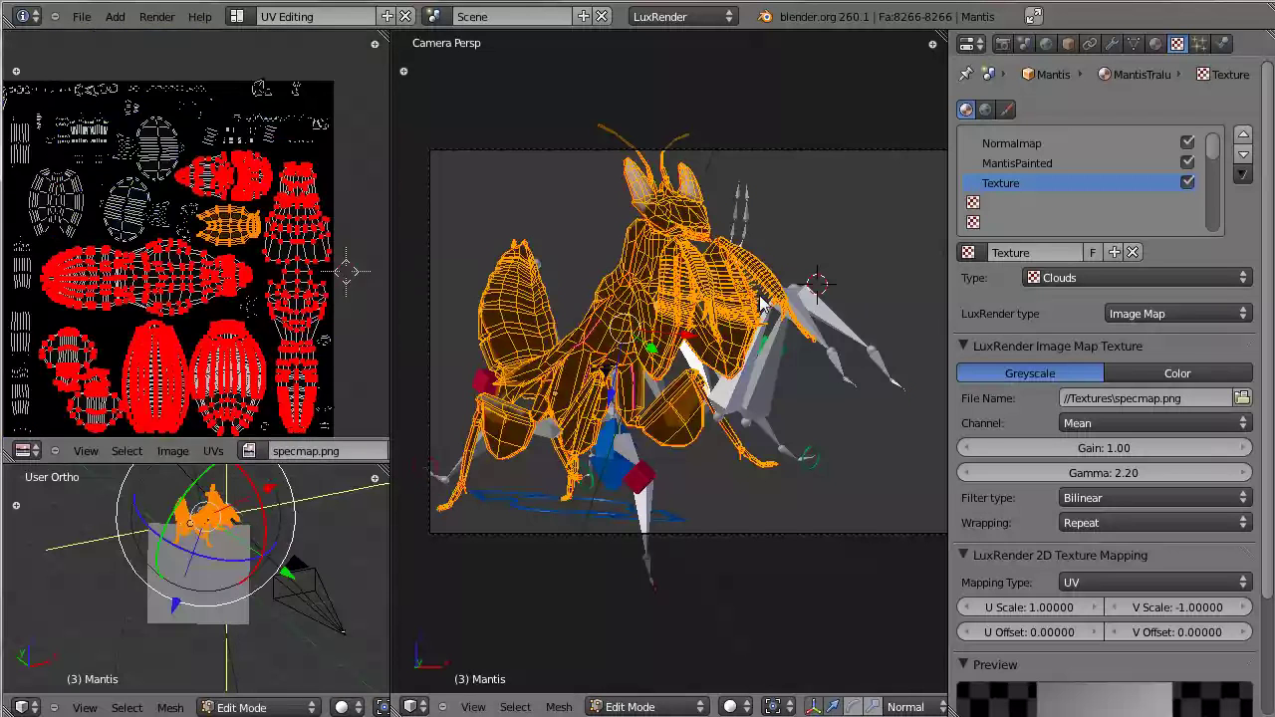
{"action": "key", "text": "Tab"}
Isolate the mantis in local view and shift the specmap image in its view
{"action": "scroll", "coordinate": [787, 339], "scroll_direction": "up", "scroll_amount": 2}
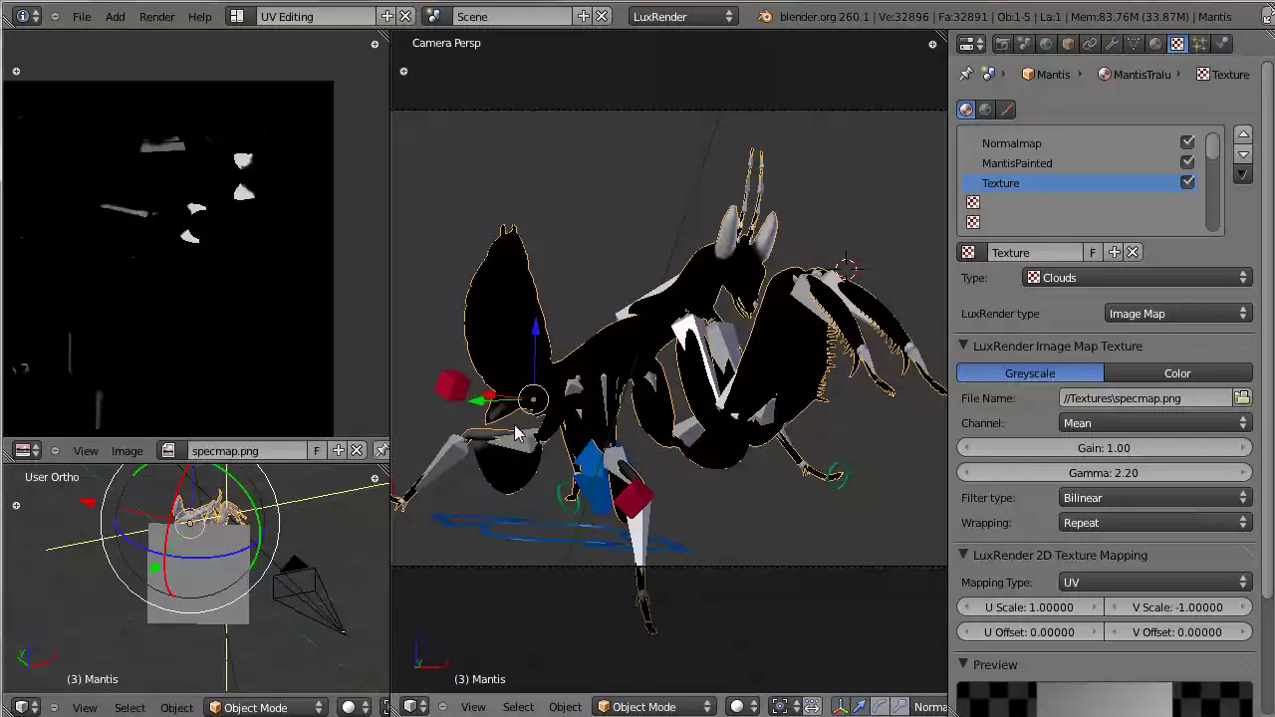
{"action": "key", "text": "1"}
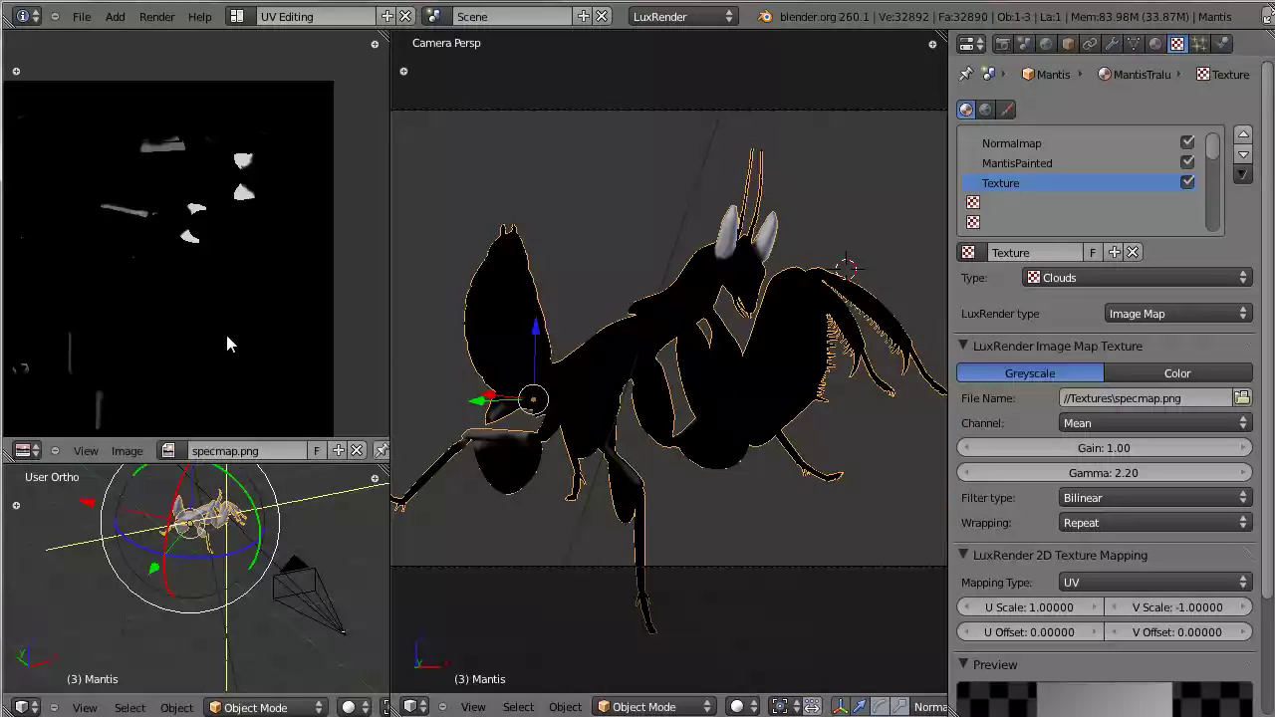
{"action": "middle_click_drag", "start_coordinate": [227, 338], "coordinate": [281, 351]}
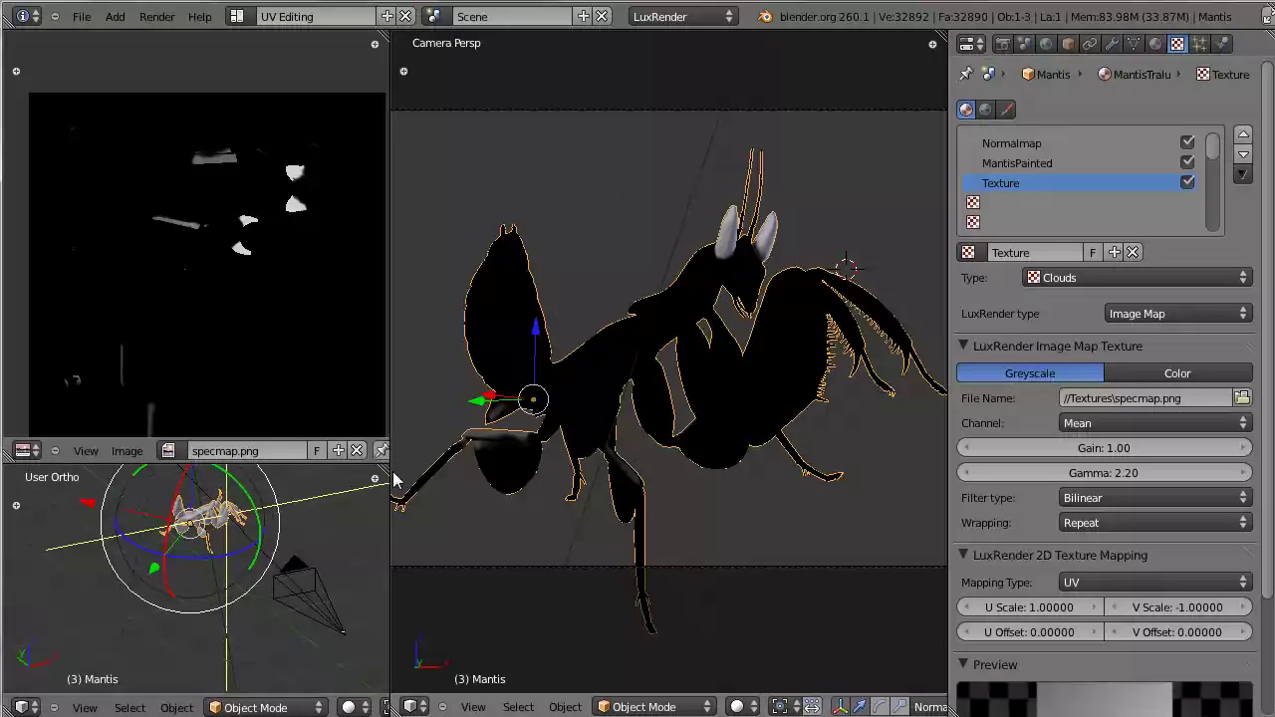
Rename the image-map texture to Specmap
{"action": "left_click", "coordinate": [1036, 256]}
{"action": "type", "text": "Sp"}
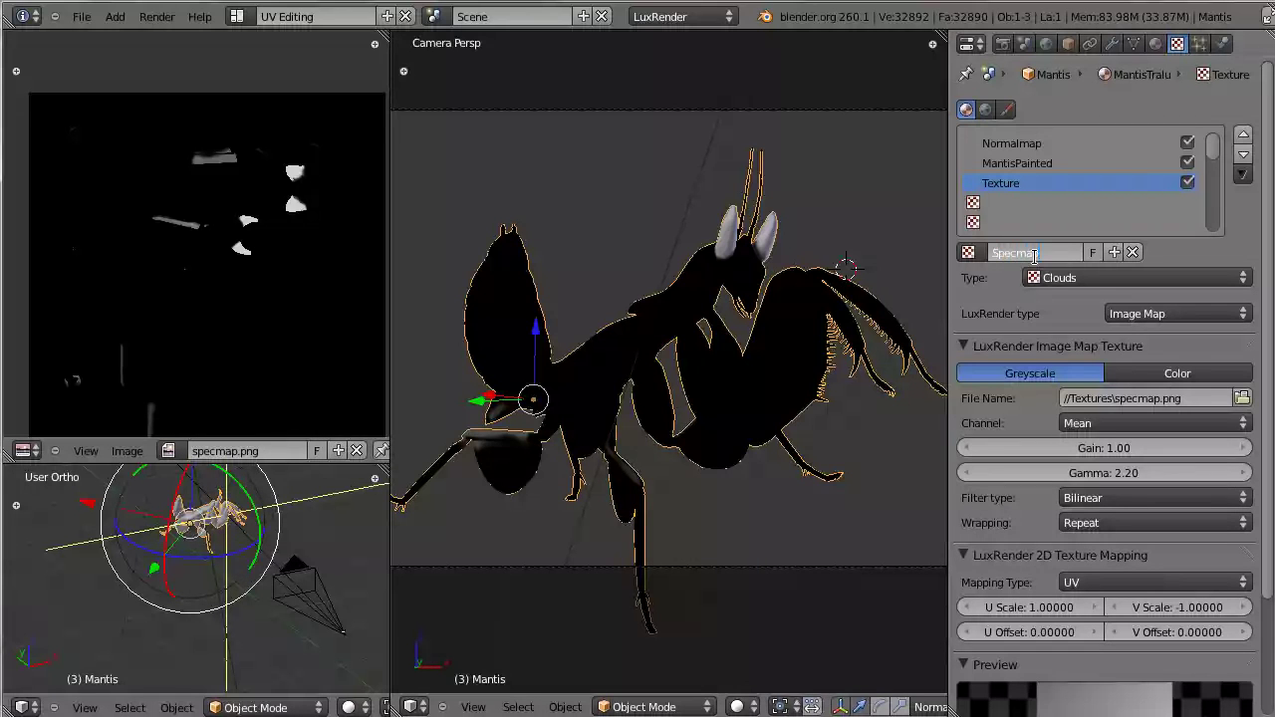
{"action": "type", "text": "ecmap"}
{"action": "key", "text": "Return"}
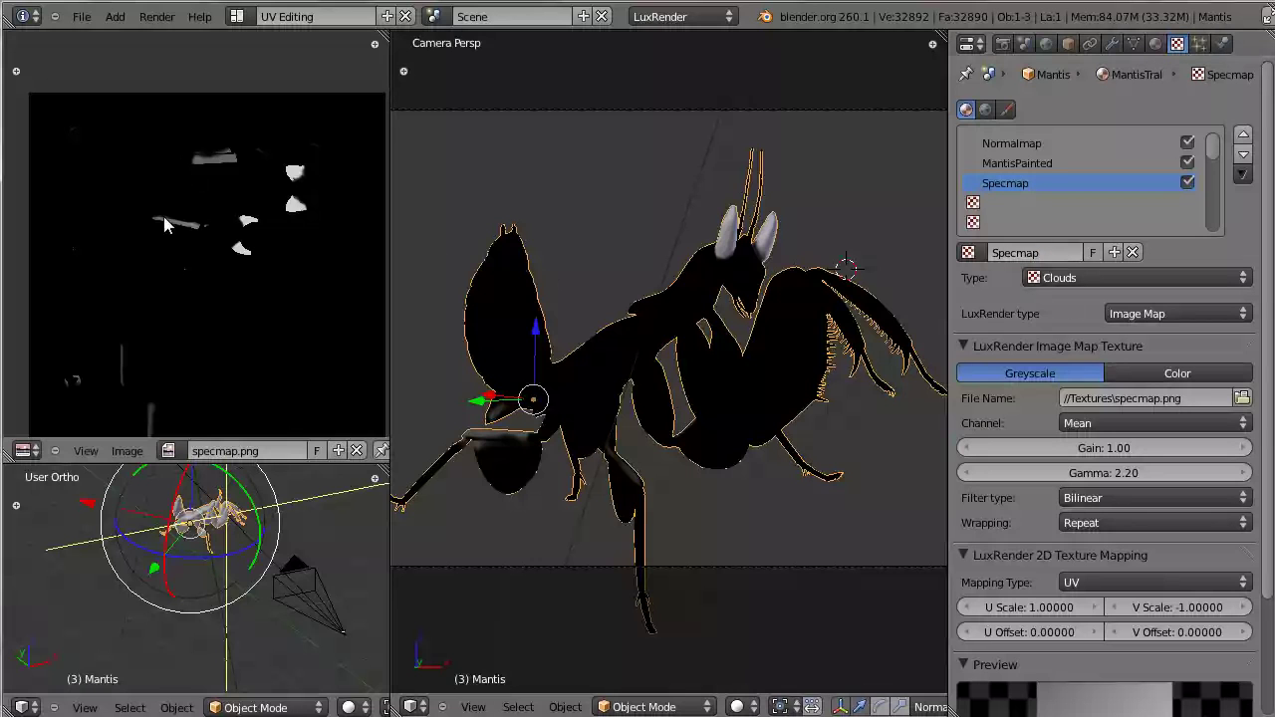
{"action": "middle_click_drag", "start_coordinate": [133, 230], "coordinate": [72, 215]}
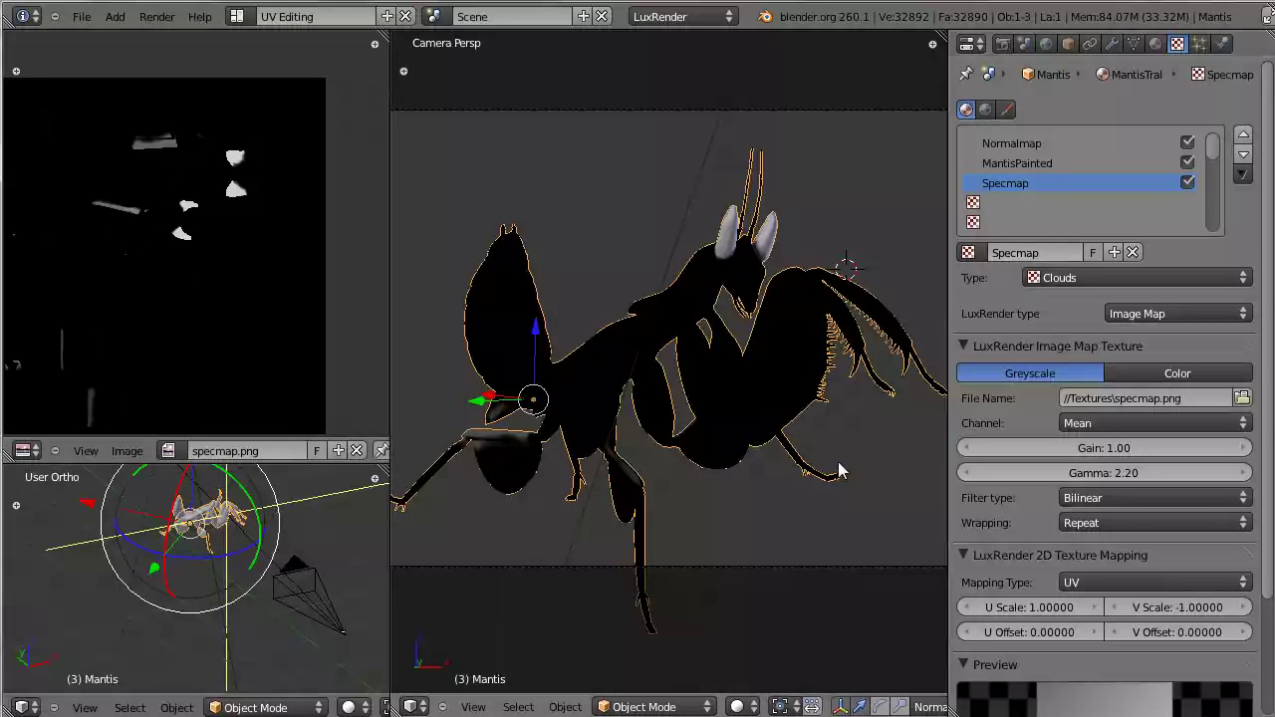
Review Specmap's mapping and wrapping options, then re-render the MantisTralu material preview
{"action": "left_click", "coordinate": [1176, 586]}
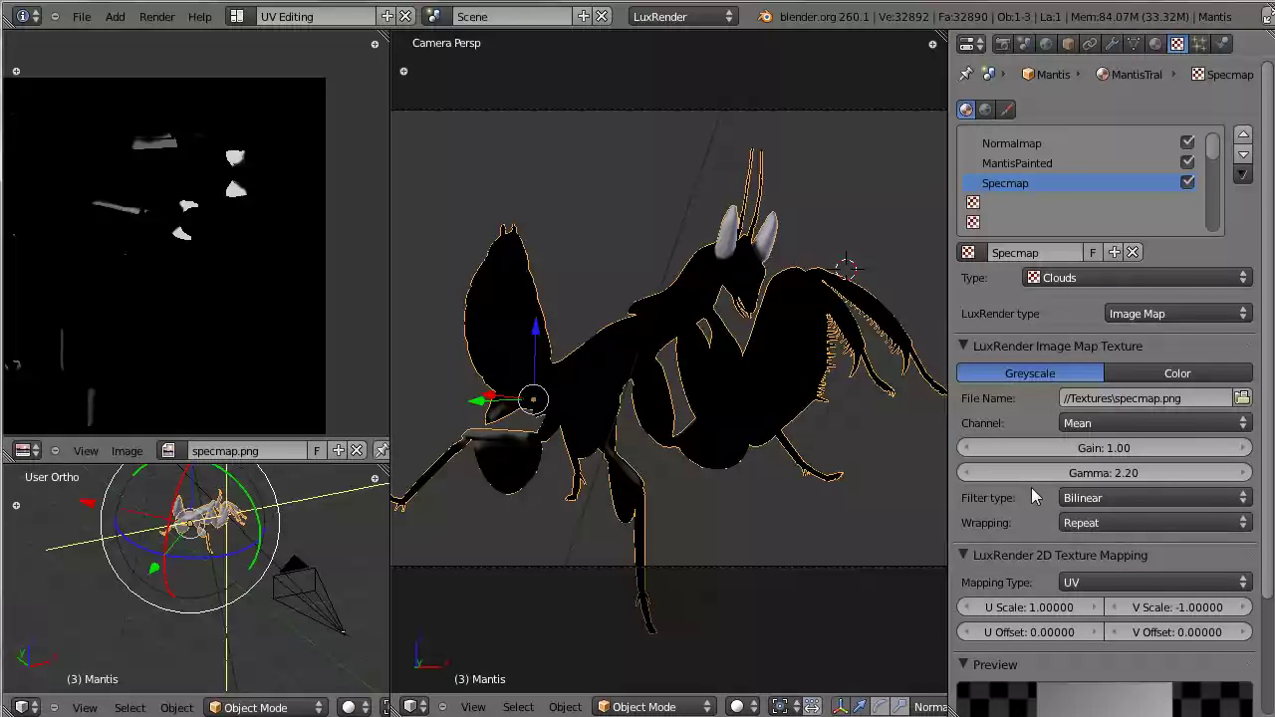
{"action": "scroll", "coordinate": [1032, 488], "scroll_direction": "down", "scroll_amount": 4}
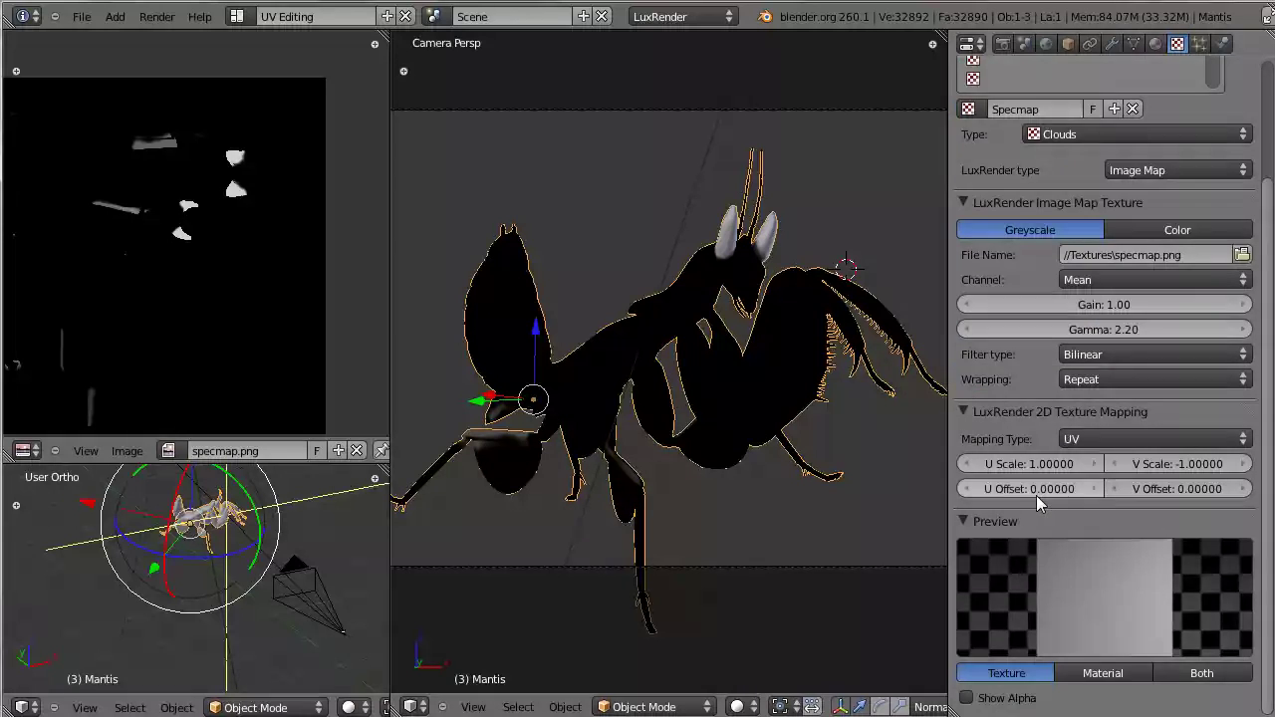
{"action": "left_click", "coordinate": [1078, 379]}
{"action": "scroll", "coordinate": [1041, 471], "scroll_direction": "up", "scroll_amount": 4}
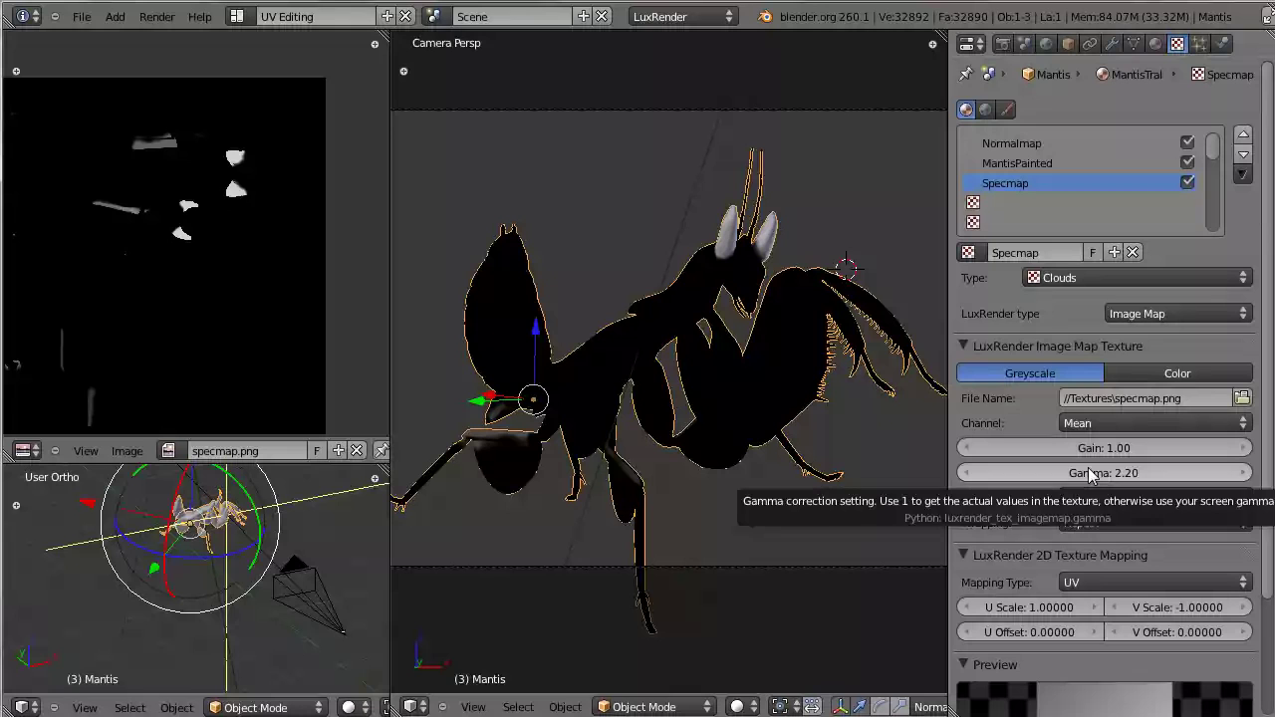
{"action": "scroll", "coordinate": [1102, 503], "scroll_direction": "down", "scroll_amount": 4}
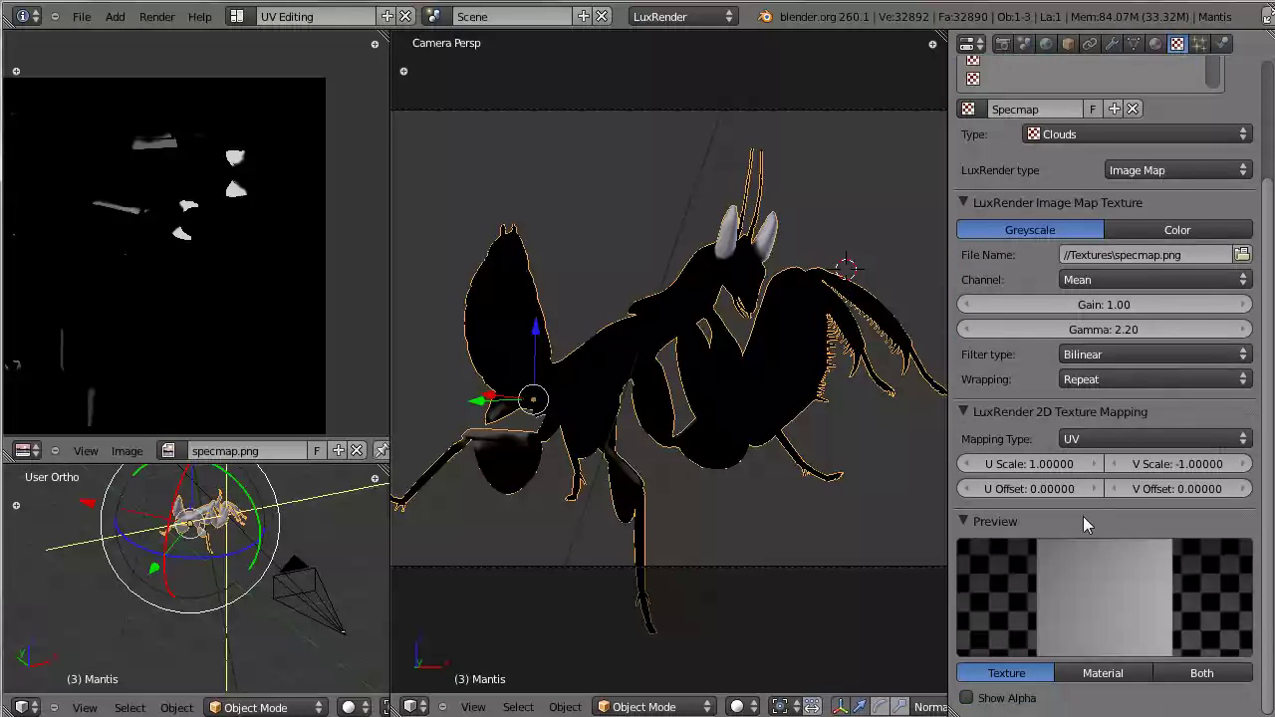
{"action": "scroll", "coordinate": [1084, 516], "scroll_direction": "up", "scroll_amount": 4}
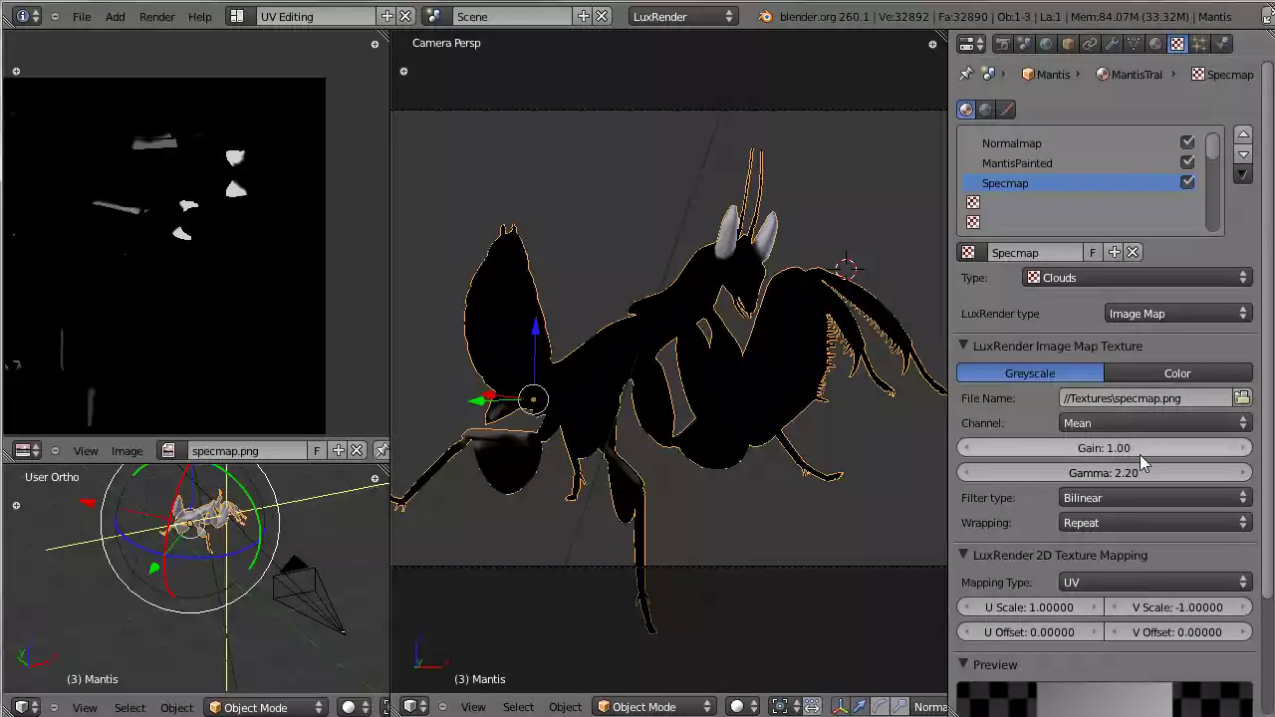
{"action": "scroll", "coordinate": [1146, 469], "scroll_direction": "down", "scroll_amount": 4}
{"action": "scroll", "coordinate": [1155, 486], "scroll_direction": "up", "scroll_amount": 4}
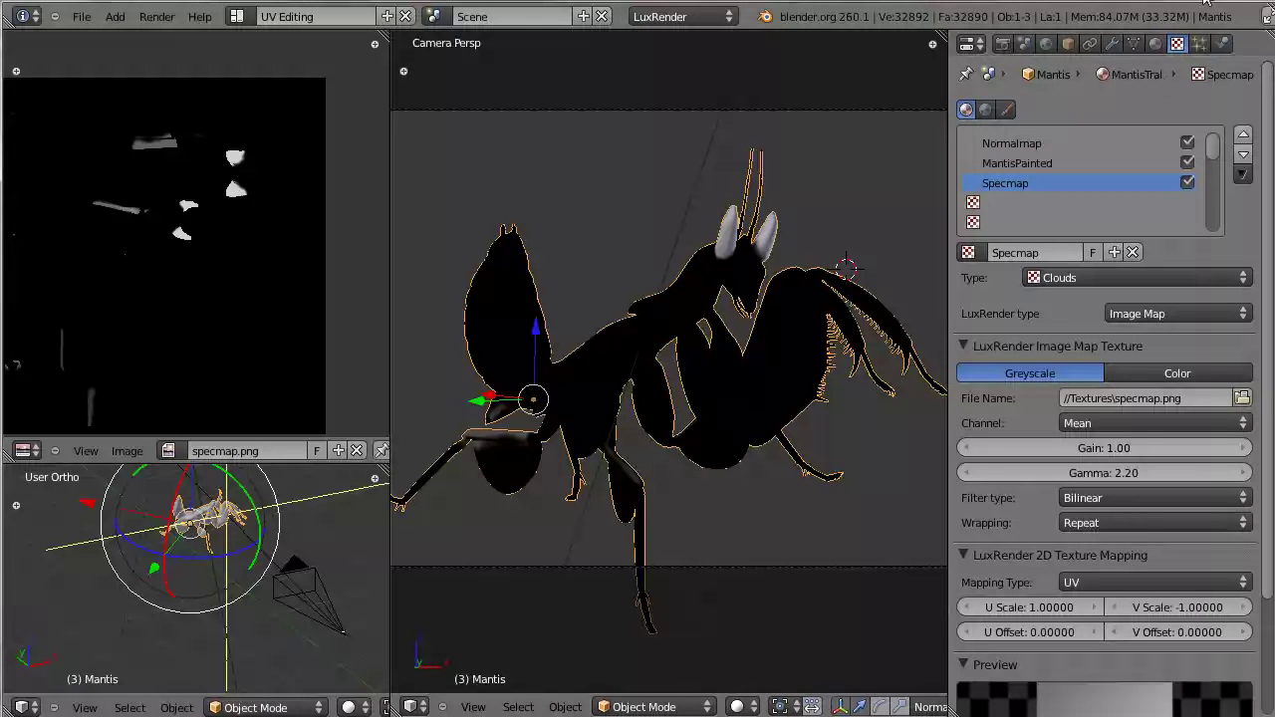
{"action": "left_click", "coordinate": [1155, 43]}
{"action": "left_click", "coordinate": [1206, 451]}
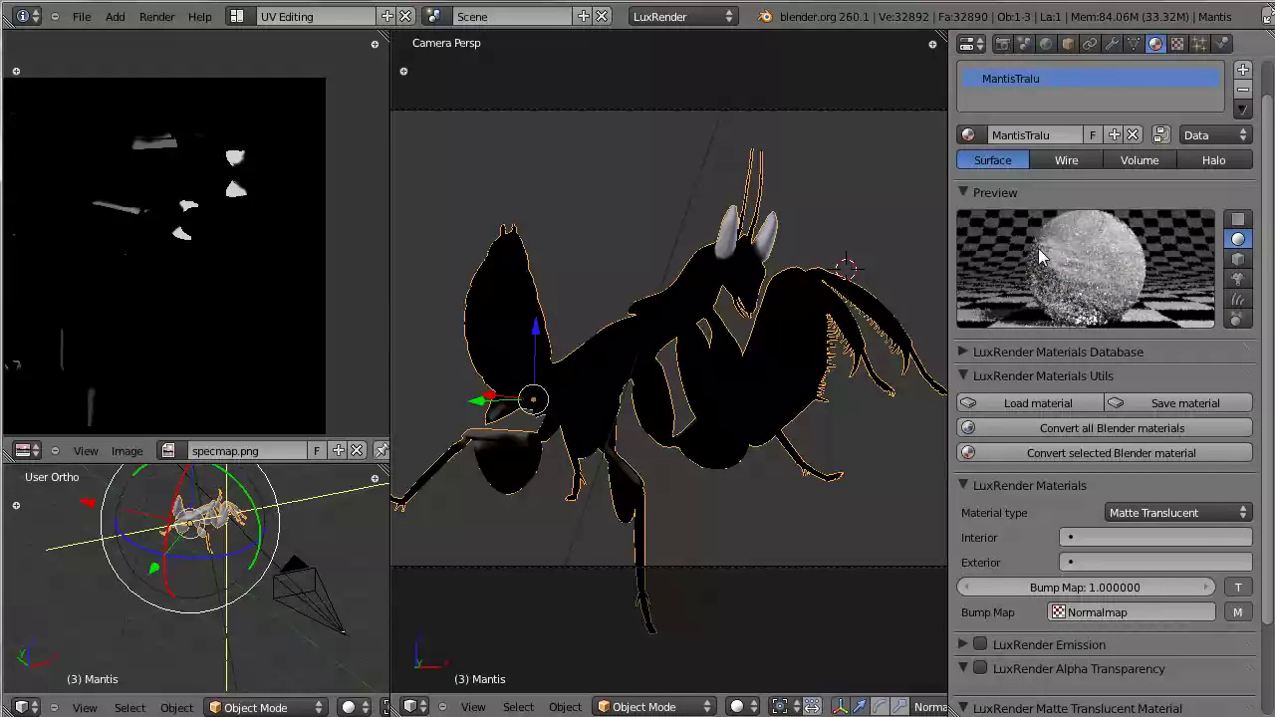
Set the MantisTralu Normalmap bump map value to 0.2
{"action": "left_click", "coordinate": [1111, 586]}
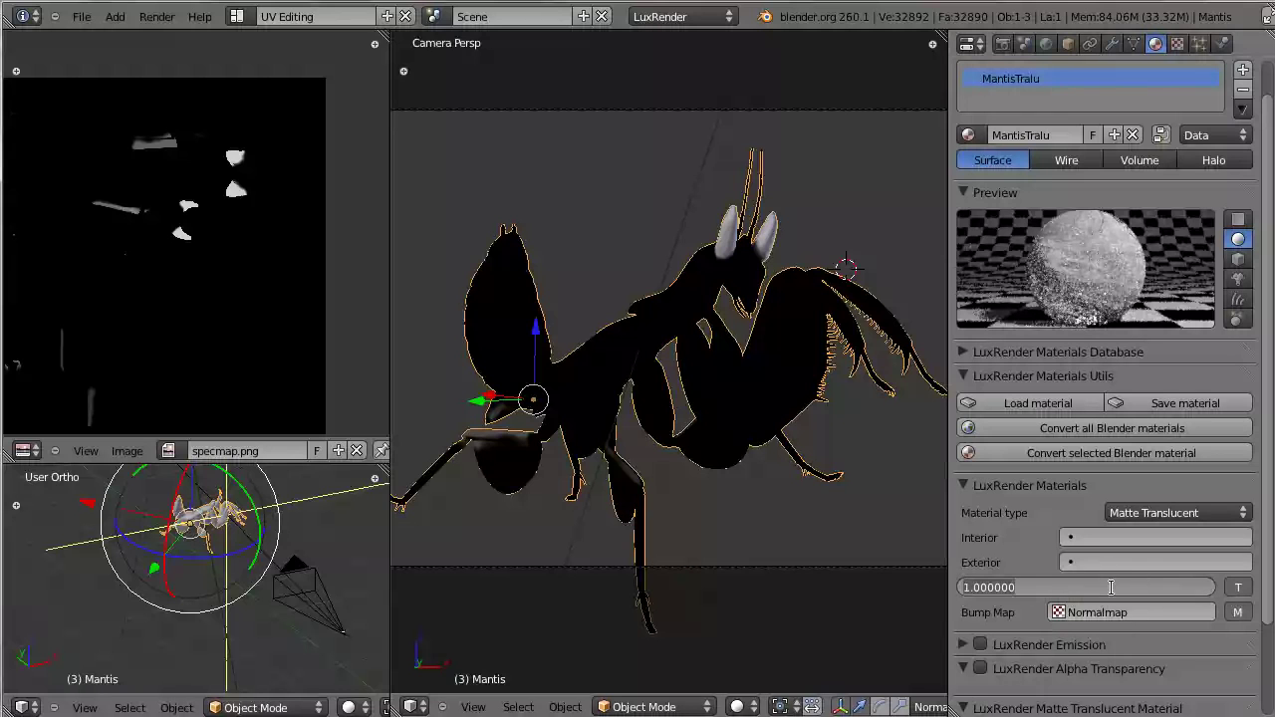
{"action": "type", "text": "0.2"}
{"action": "key", "text": "Return"}
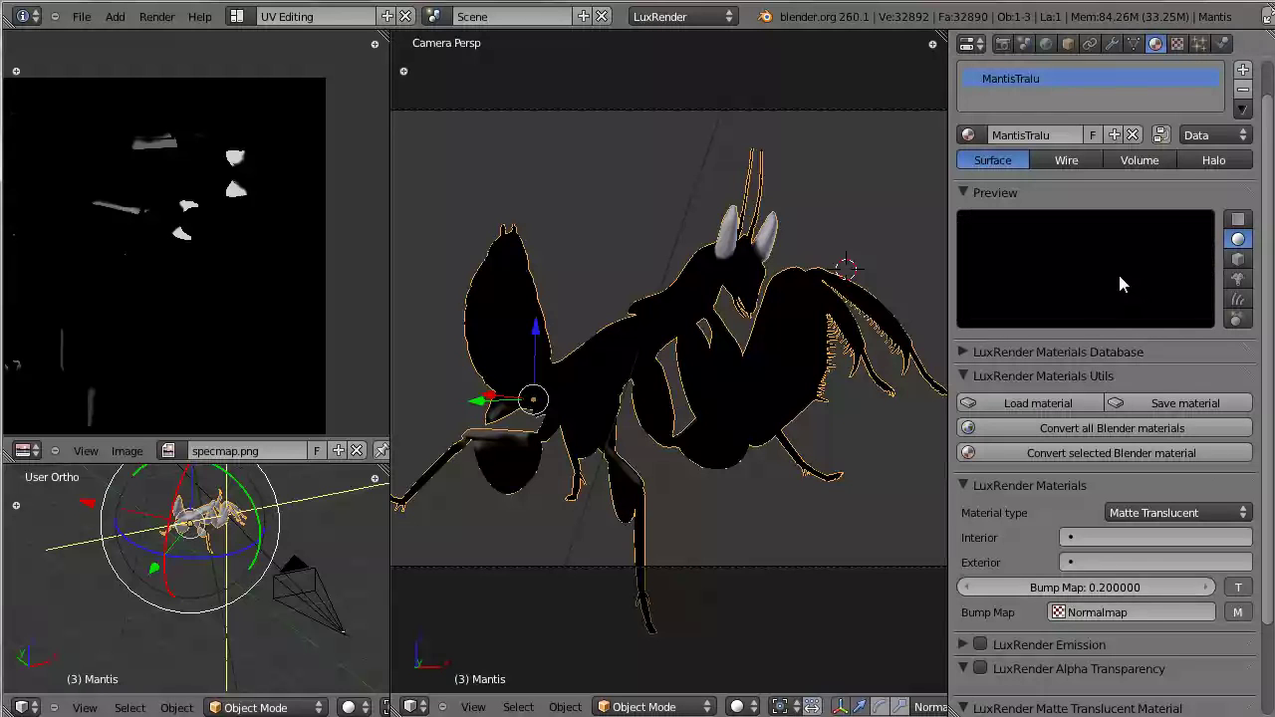
{"action": "scroll", "coordinate": [1135, 318], "scroll_direction": "down", "scroll_amount": 5}
{"action": "scroll", "coordinate": [1135, 317], "scroll_direction": "up", "scroll_amount": 4}
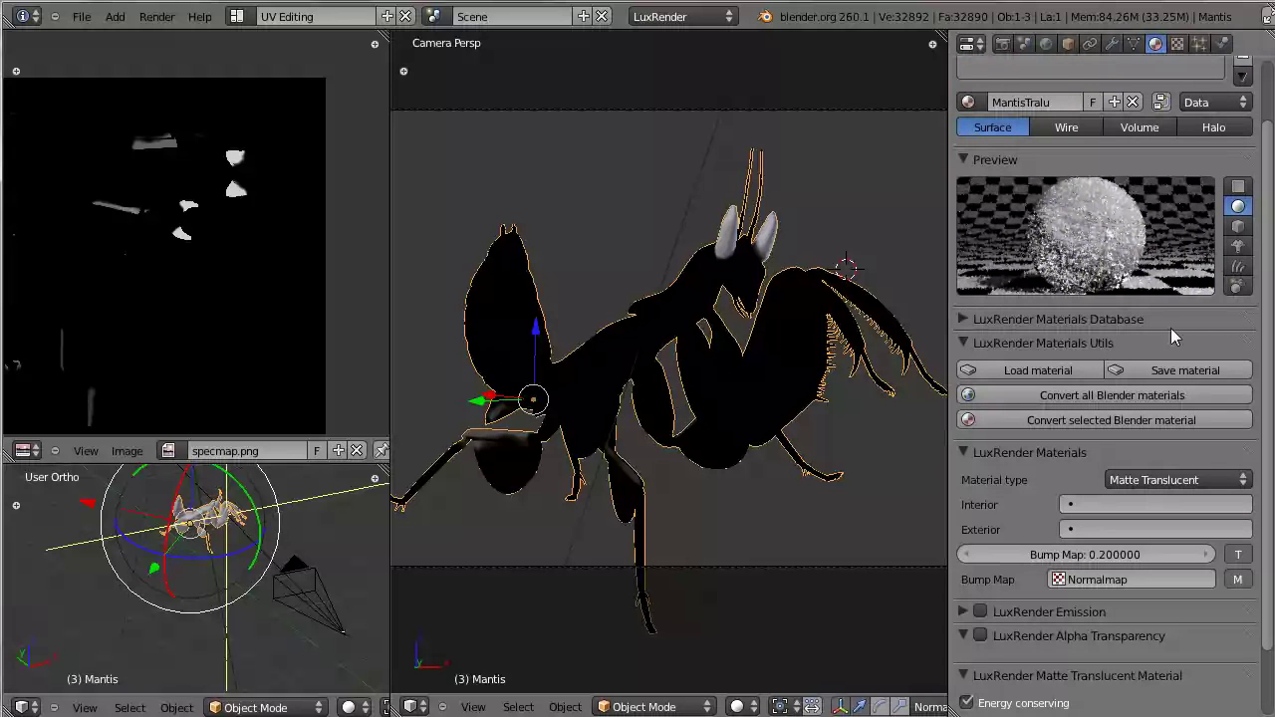
{"action": "scroll", "coordinate": [1146, 294], "scroll_direction": "down", "scroll_amount": 2}
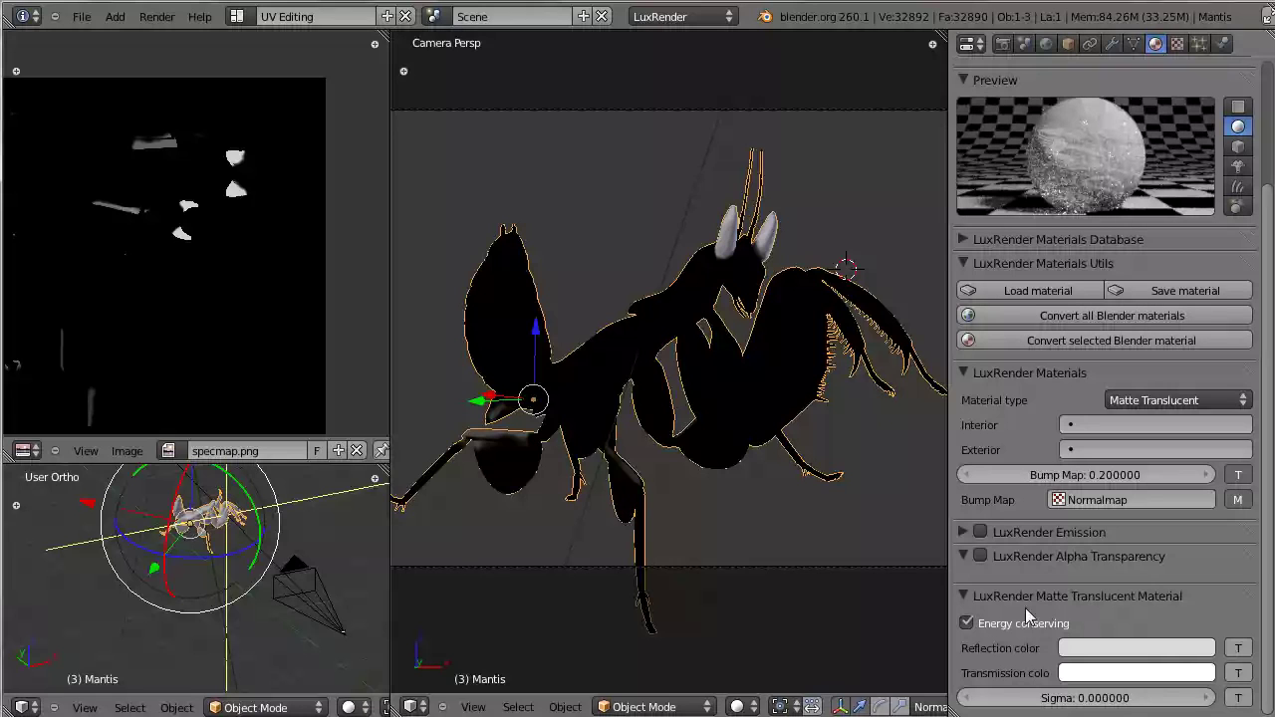
Make the transmission colour a dark green and preview the material on the monkey head
{"action": "left_click", "coordinate": [1147, 649]}
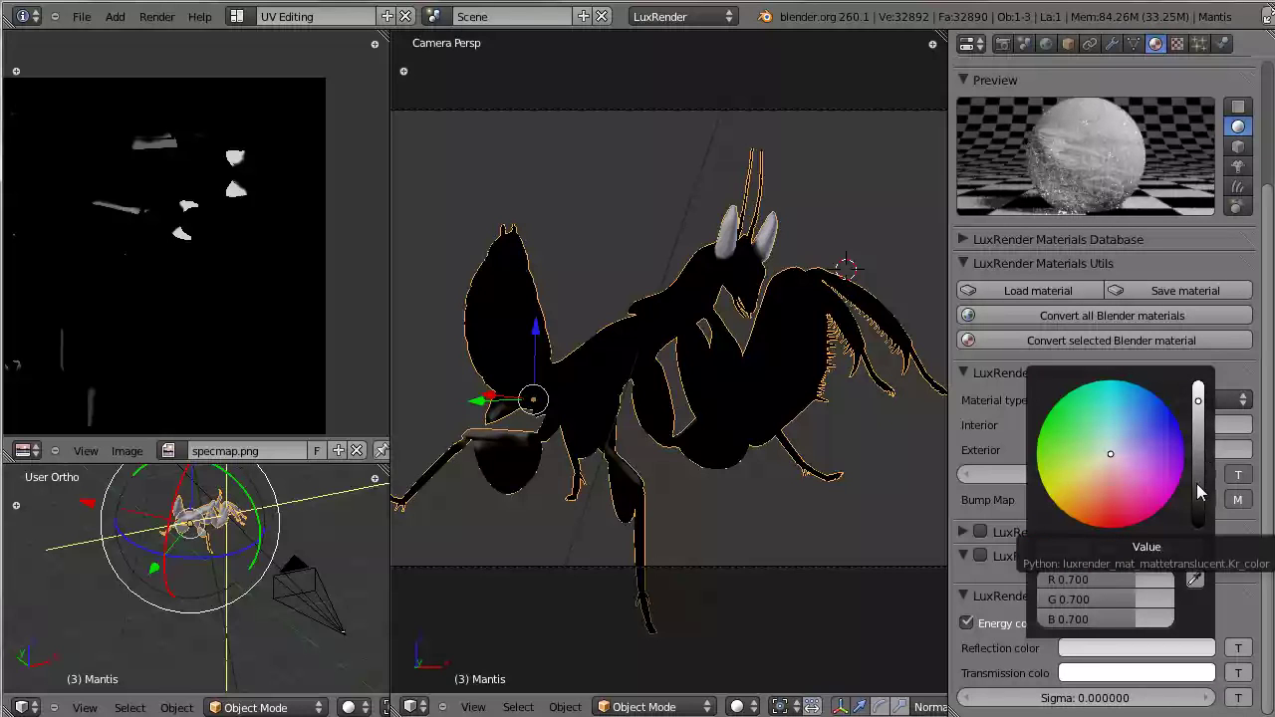
{"action": "left_click", "coordinate": [1095, 675]}
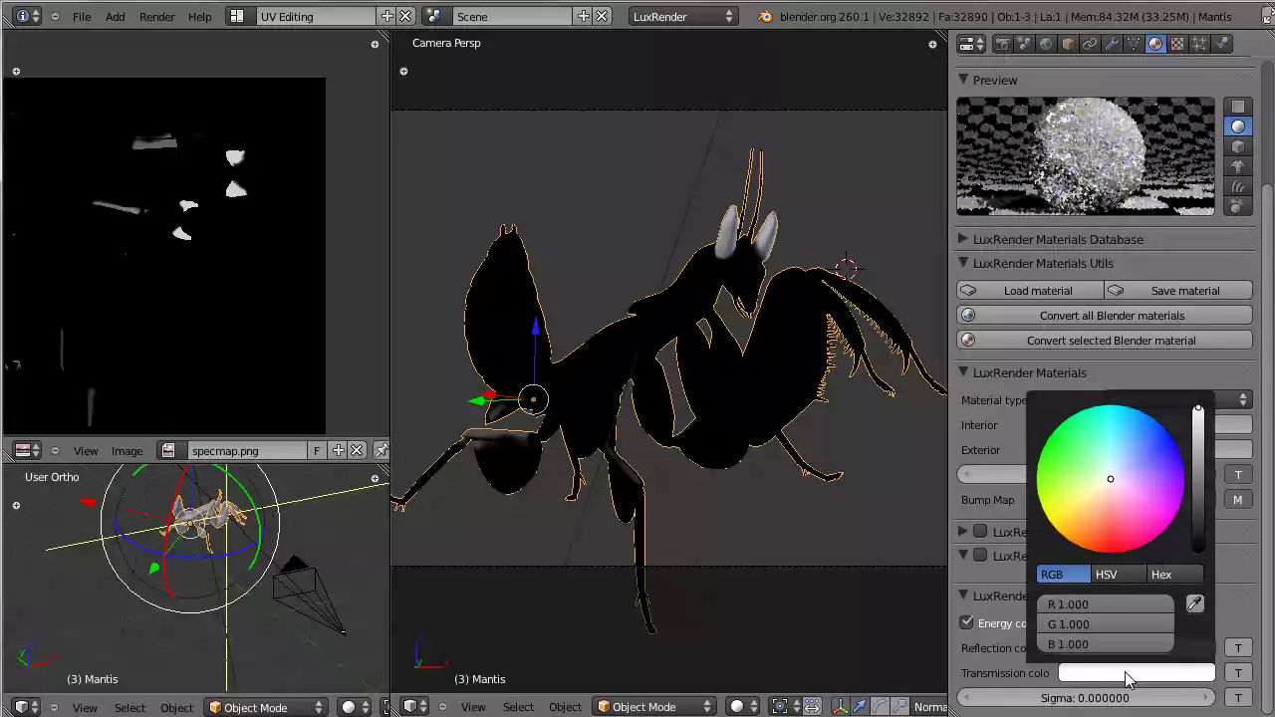
{"action": "left_click", "coordinate": [1128, 675]}
{"action": "mouse_move", "coordinate": [1081, 453]}
{"action": "left_mouse_down"}
{"action": "mouse_move", "coordinate": [1060, 473]}
{"action": "mouse_move", "coordinate": [1062, 445]}
{"action": "left_mouse_up"}
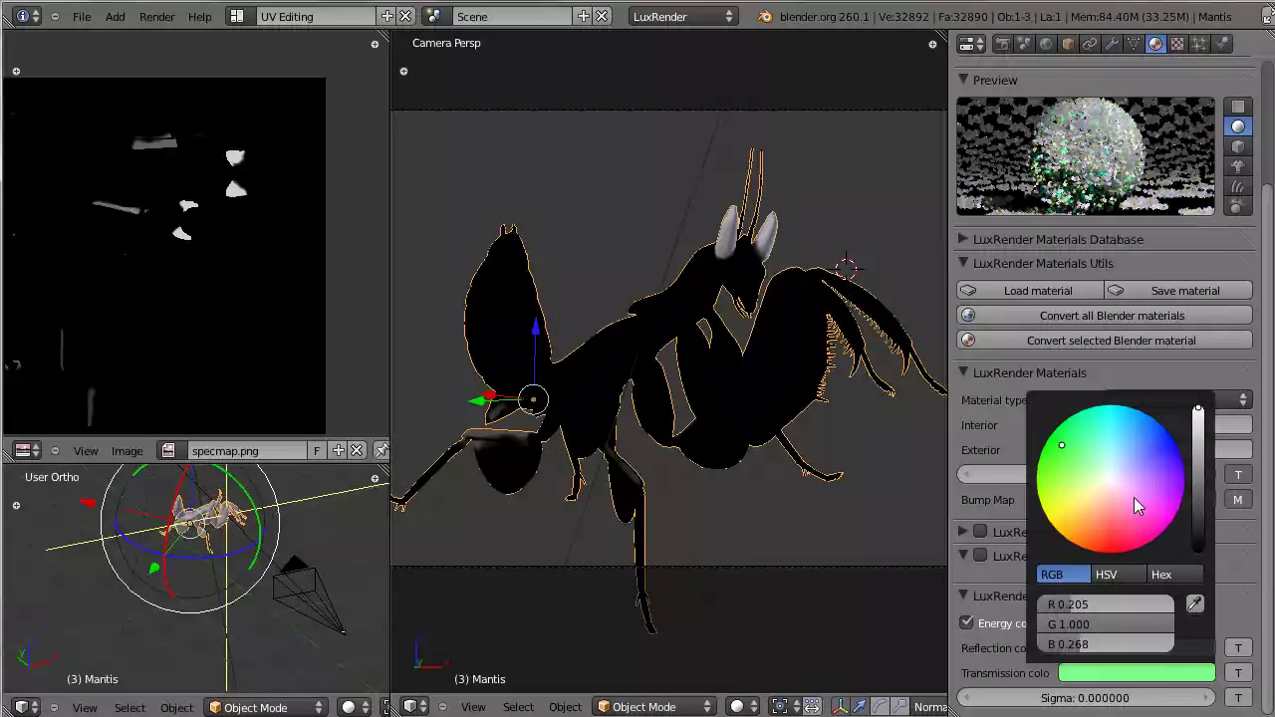
{"action": "left_click_drag", "start_coordinate": [1110, 481], "coordinate": [1151, 538]}
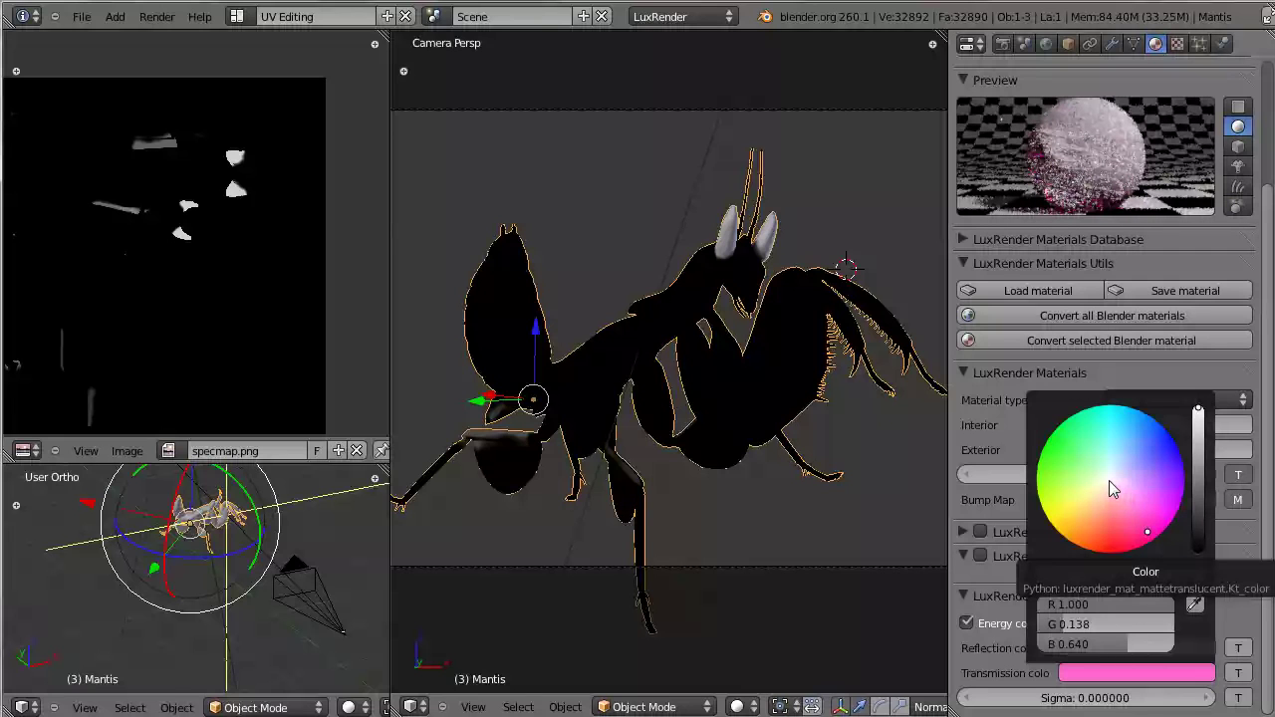
{"action": "left_click", "coordinate": [1069, 465]}
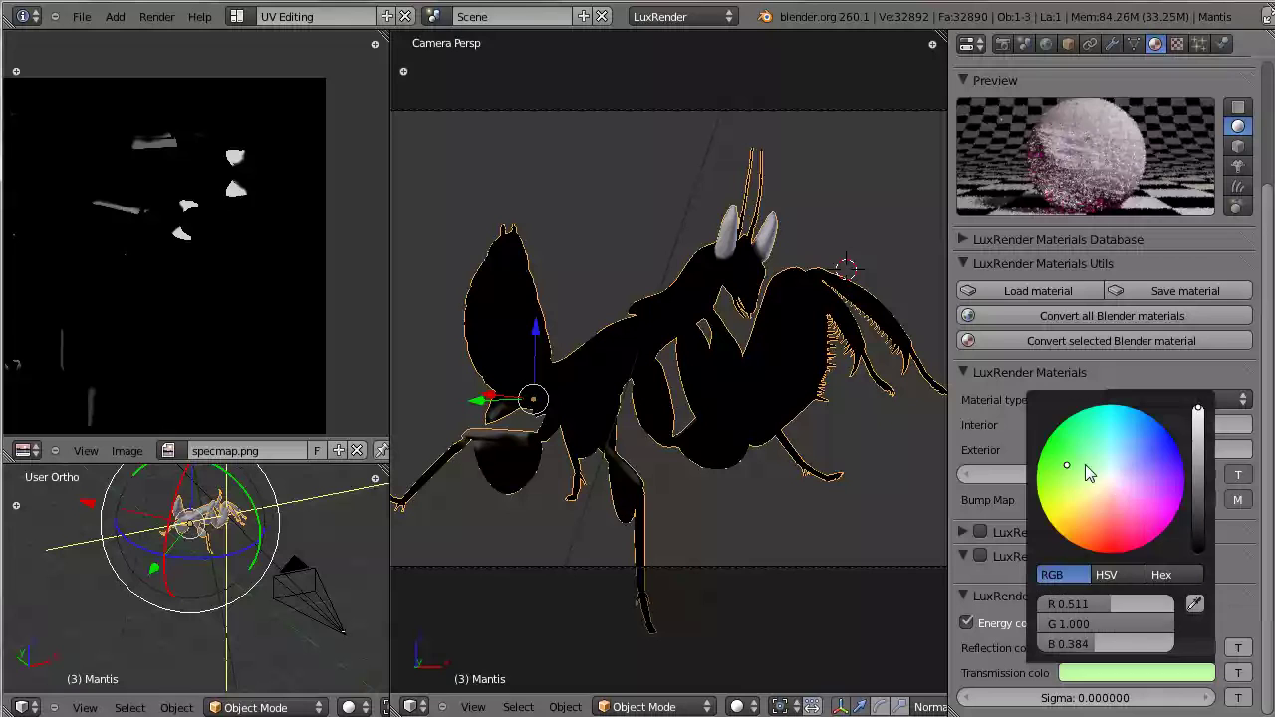
{"action": "left_click_drag", "start_coordinate": [1200, 424], "coordinate": [1199, 478]}
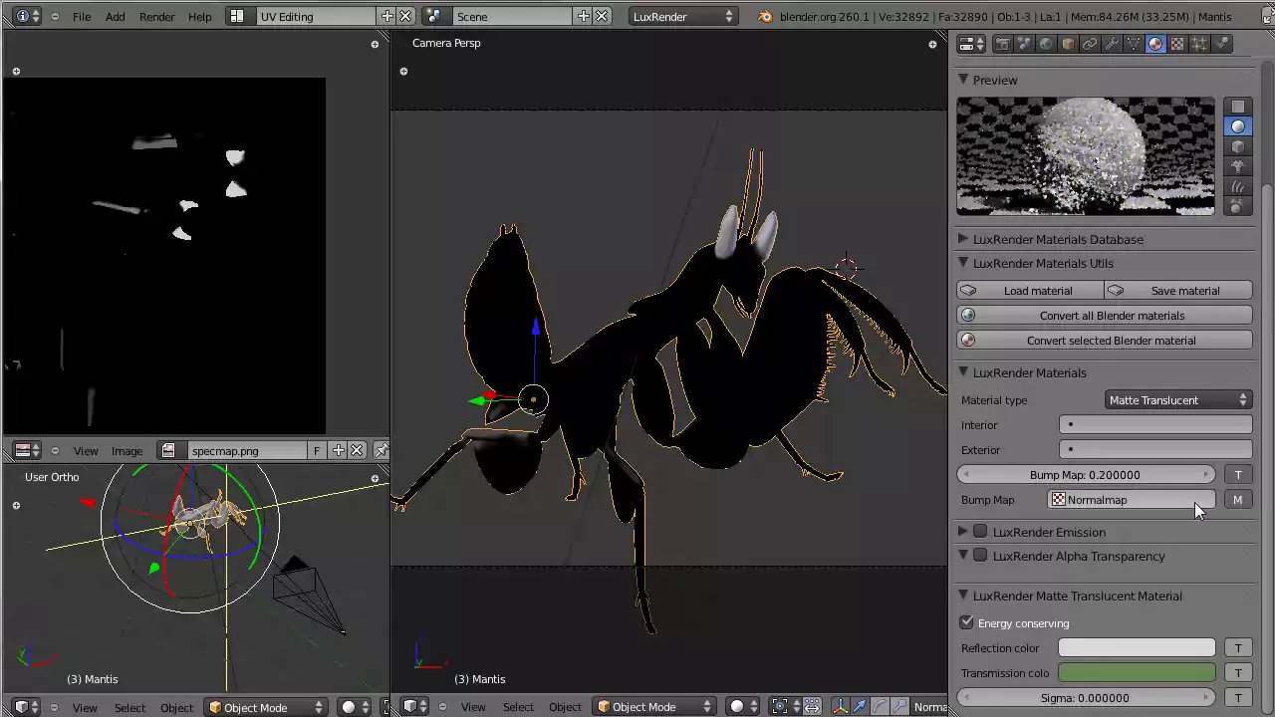
{"action": "left_click", "coordinate": [1238, 167]}
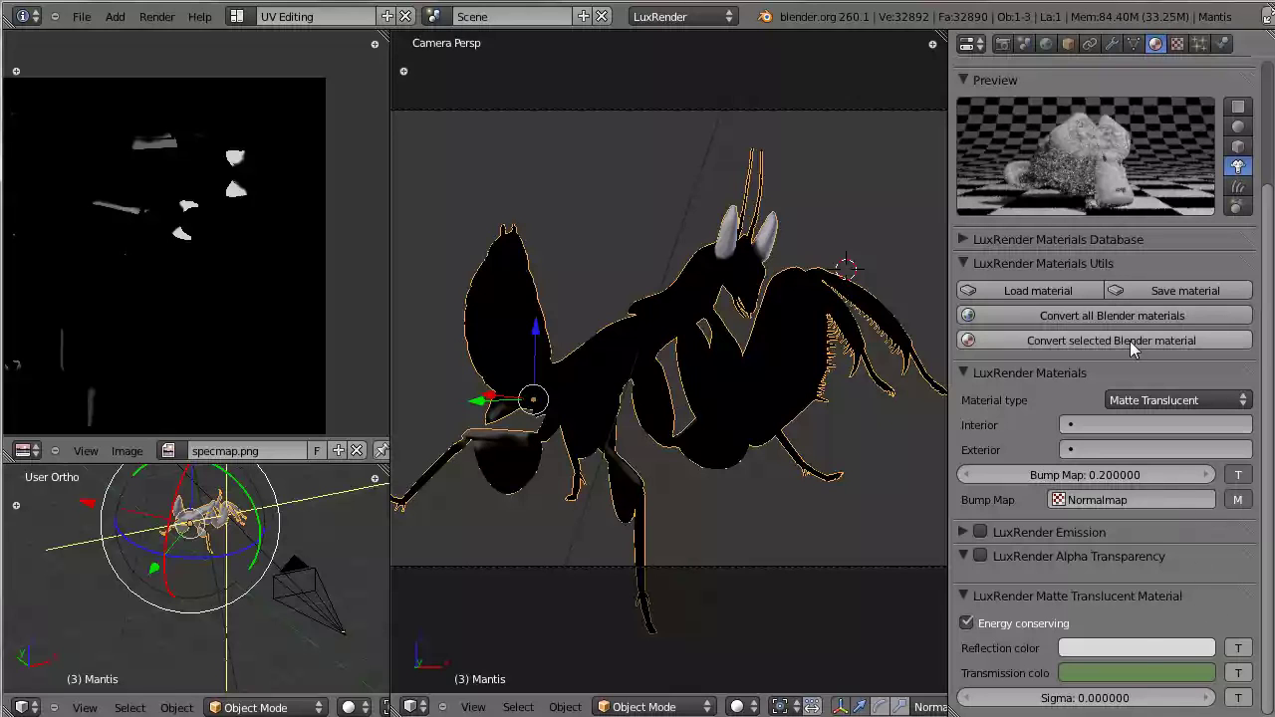
Drive MantisTralu's reflection colour with the MantisPainted texture
{"action": "scroll", "coordinate": [1017, 605], "scroll_direction": "up", "scroll_amount": 3}
{"action": "scroll", "coordinate": [1101, 518], "scroll_direction": "down", "scroll_amount": 3}
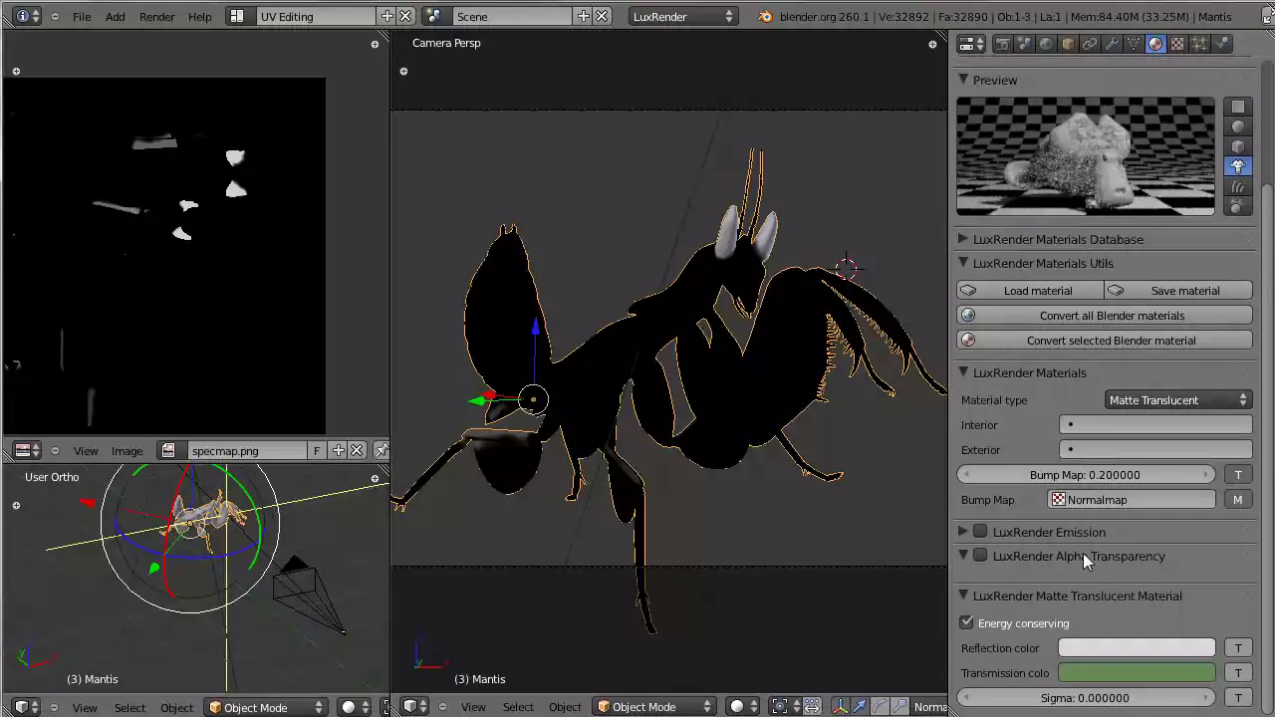
{"action": "left_click", "coordinate": [1238, 648]}
{"action": "left_click", "coordinate": [1238, 649]}
{"action": "left_click", "coordinate": [1239, 649]}
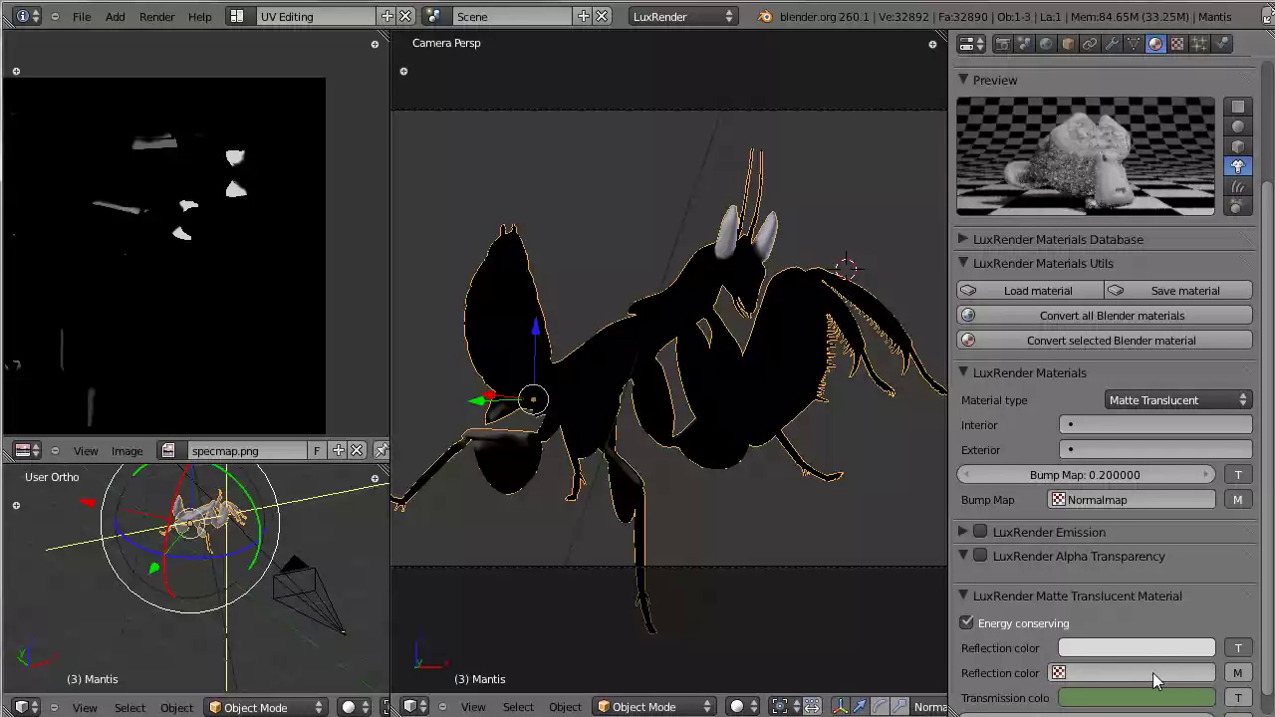
{"action": "left_click", "coordinate": [1126, 672]}
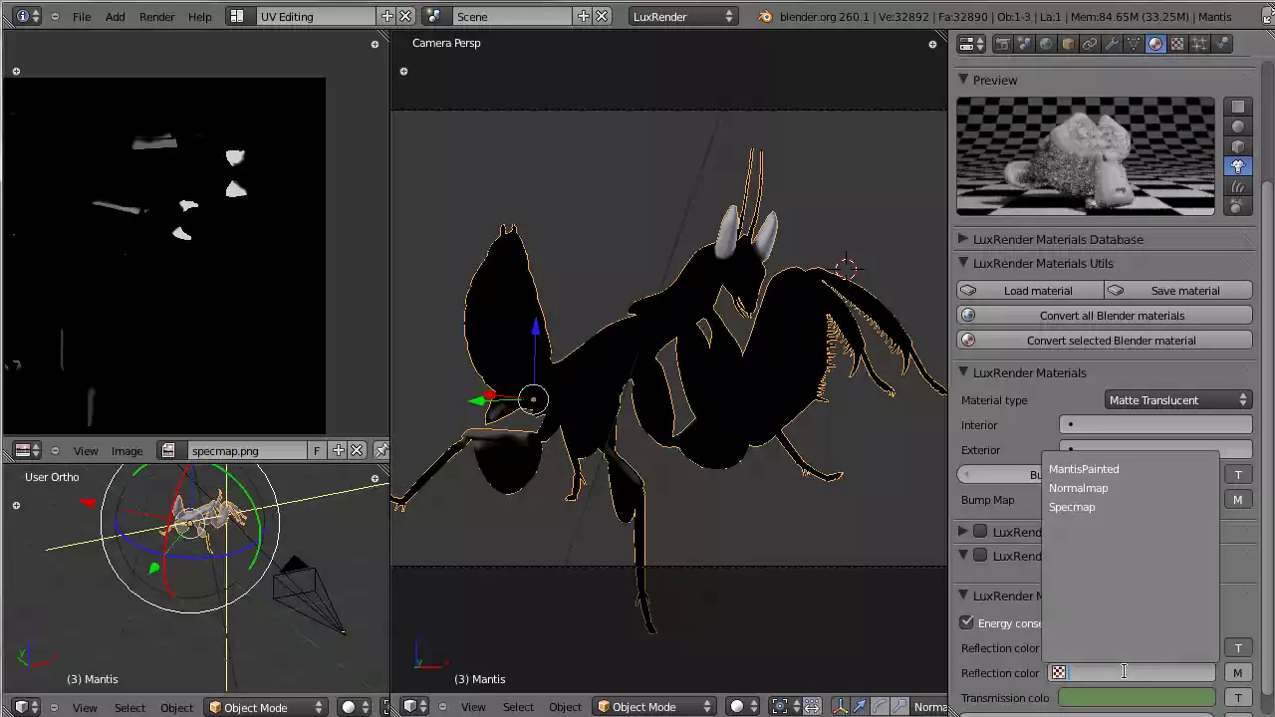
{"action": "left_click", "coordinate": [1108, 468]}
Drive the transmission colour with the MantisPainted texture too
{"action": "scroll", "coordinate": [1139, 595], "scroll_direction": "down", "scroll_amount": 1}
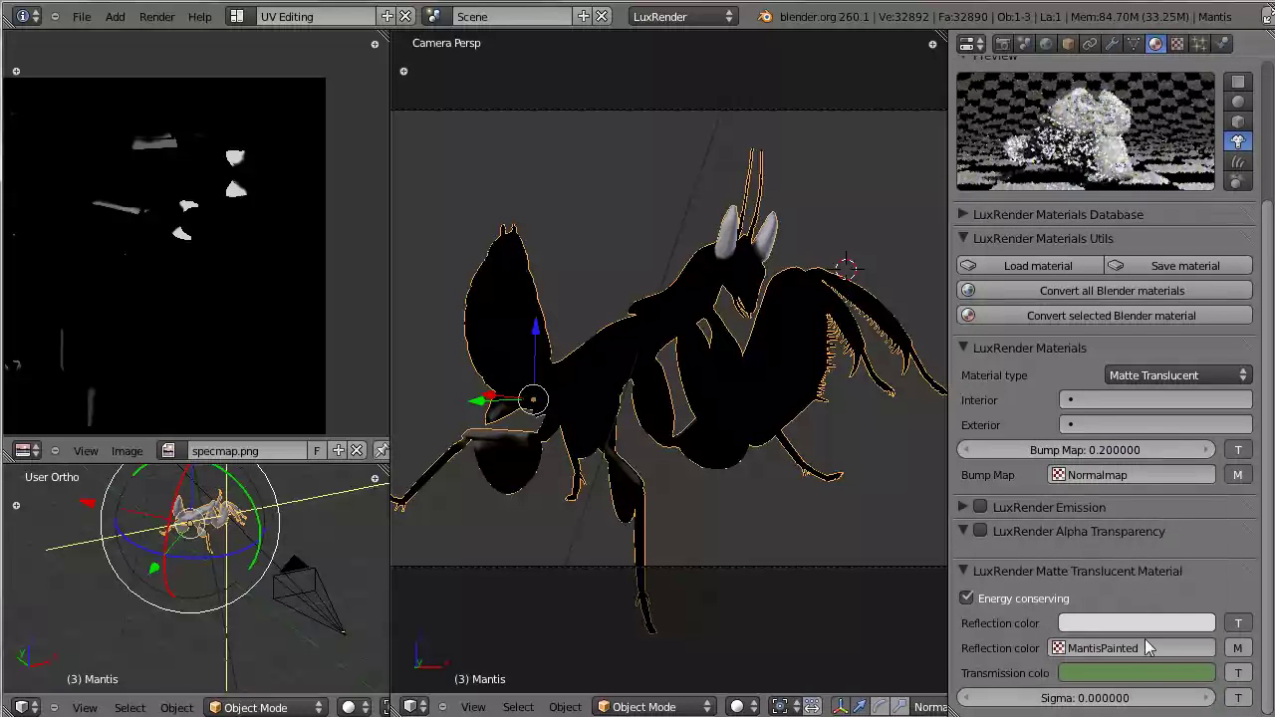
{"action": "left_click", "coordinate": [1238, 673]}
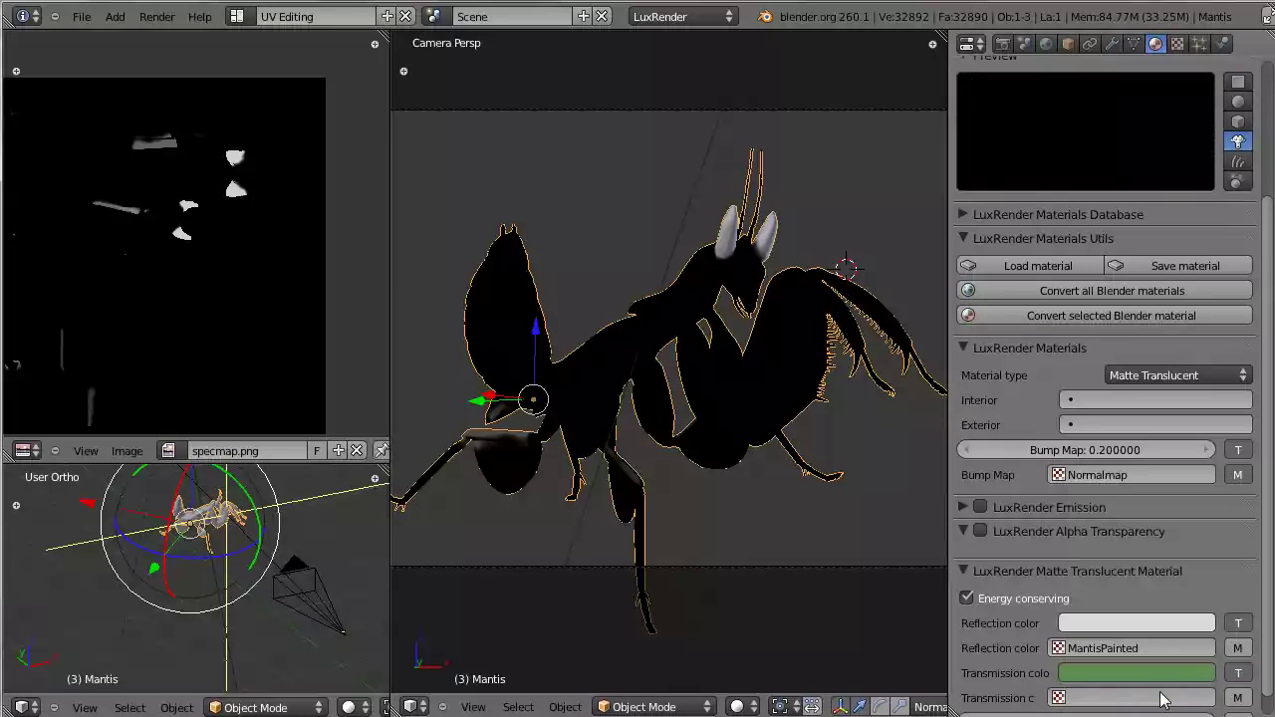
{"action": "left_click", "coordinate": [1153, 698]}
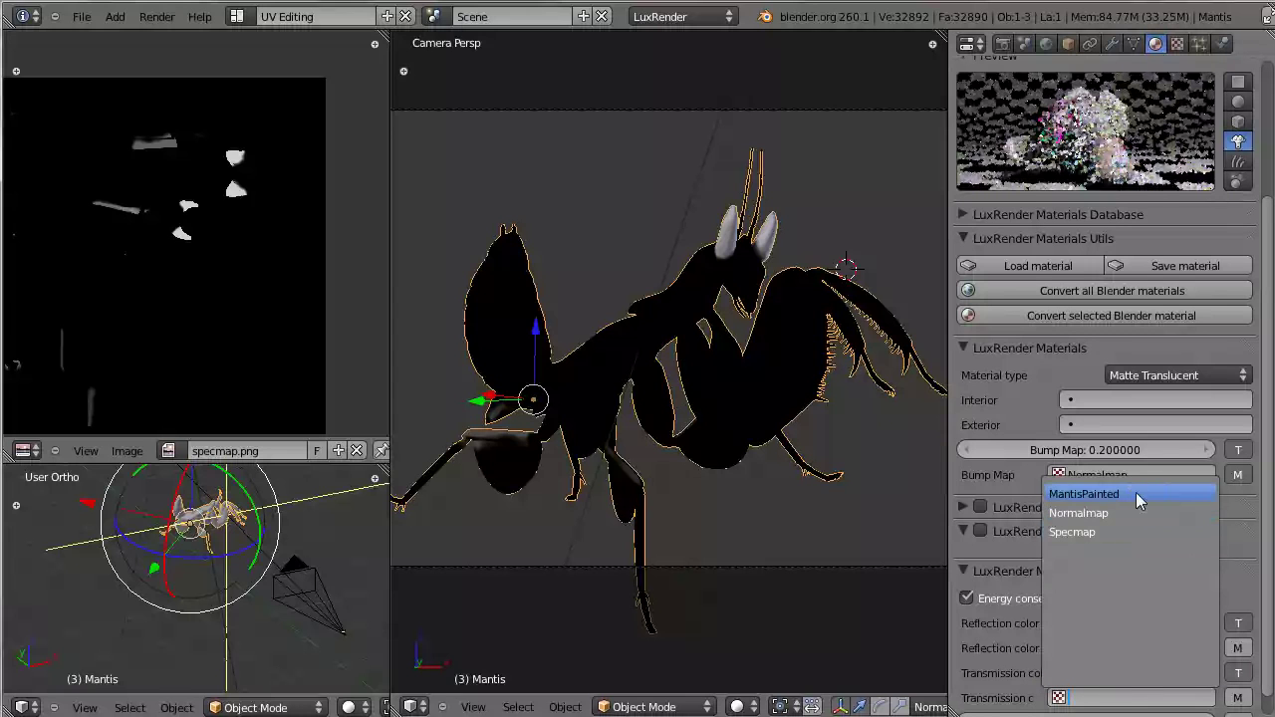
{"action": "left_click", "coordinate": [1134, 494]}
{"action": "scroll", "coordinate": [1121, 609], "scroll_direction": "down", "scroll_amount": 1}
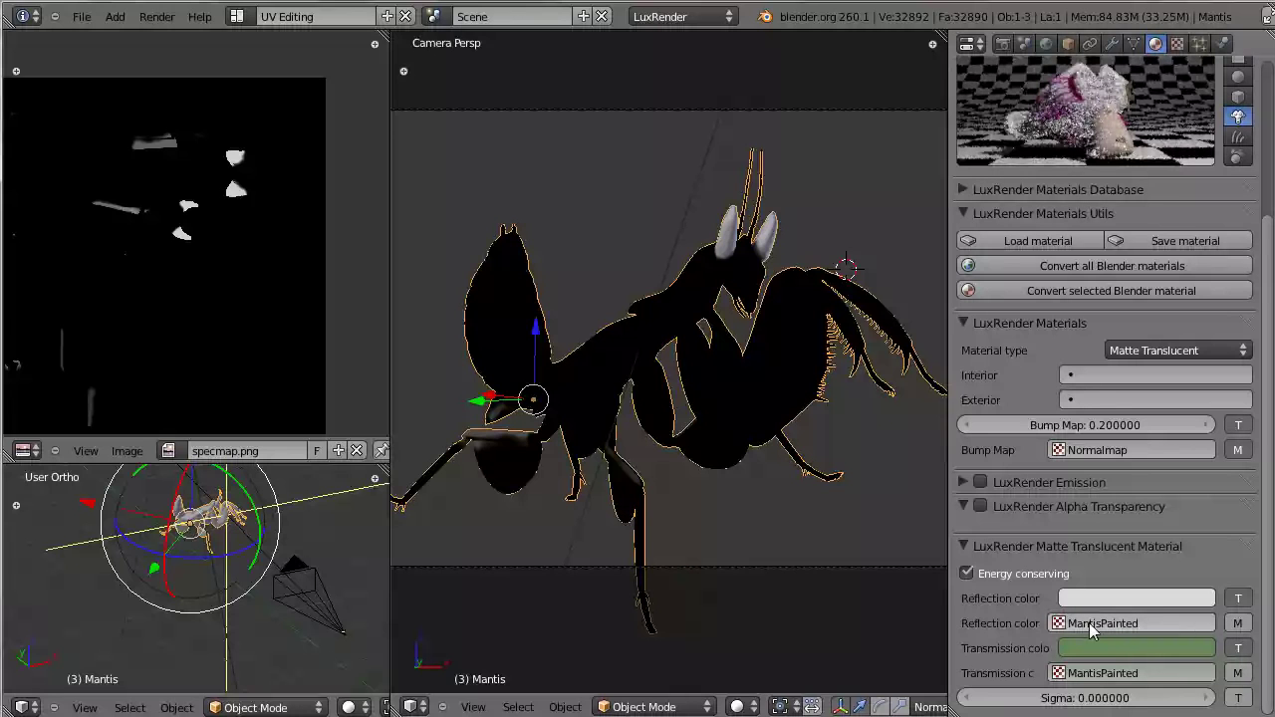
Add a second material slot with a new material and start renaming it
{"action": "scroll", "coordinate": [1110, 650], "scroll_direction": "up", "scroll_amount": 5}
{"action": "scroll", "coordinate": [1111, 650], "scroll_direction": "up", "scroll_amount": 1}
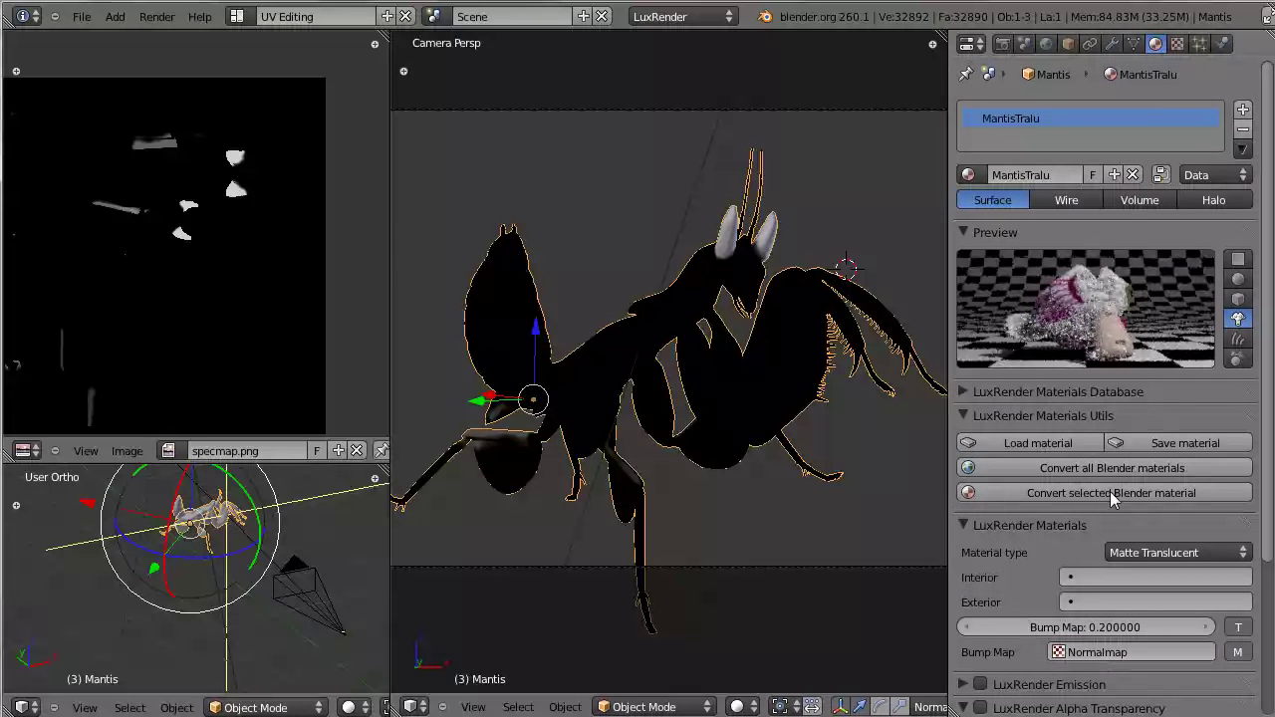
{"action": "left_click", "coordinate": [1243, 108]}
{"action": "left_click", "coordinate": [1071, 174]}
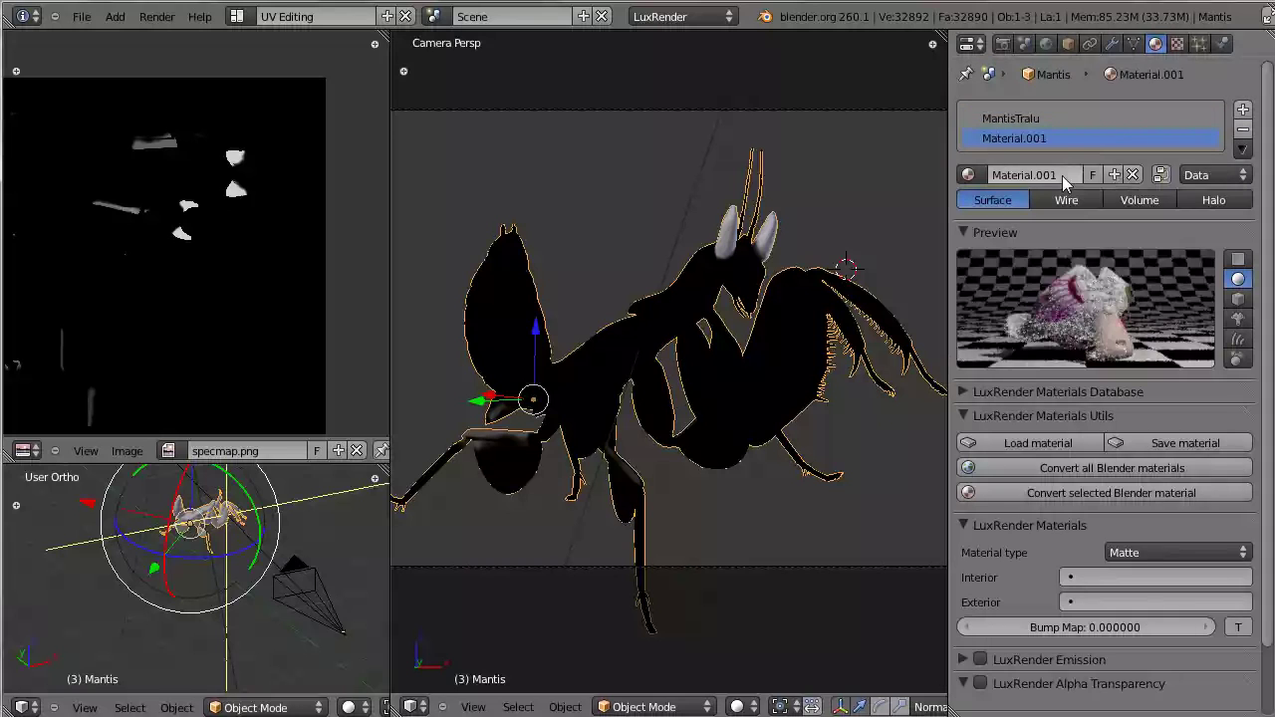
{"action": "double_click", "coordinate": [1062, 176]}
{"action": "type", "text": "Mantis"}
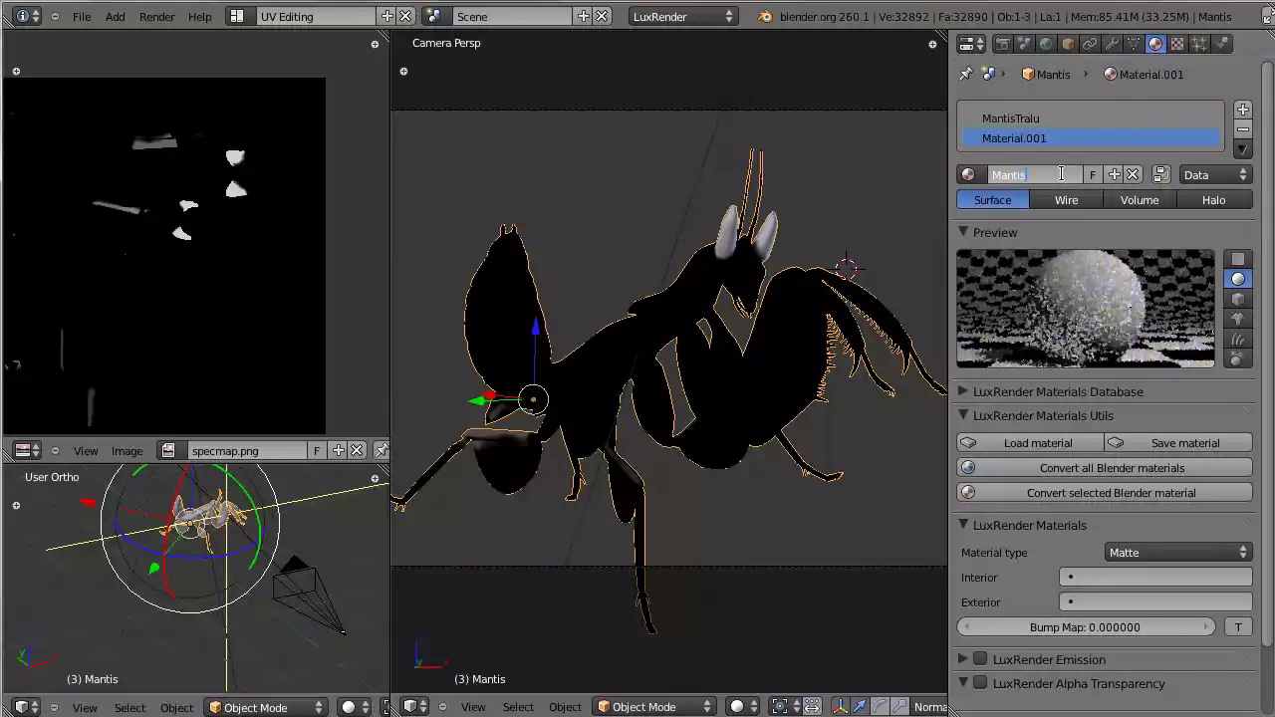
Cancel the rename and assign MantisTralu to the second material slot
{"action": "key", "text": "Escape"}
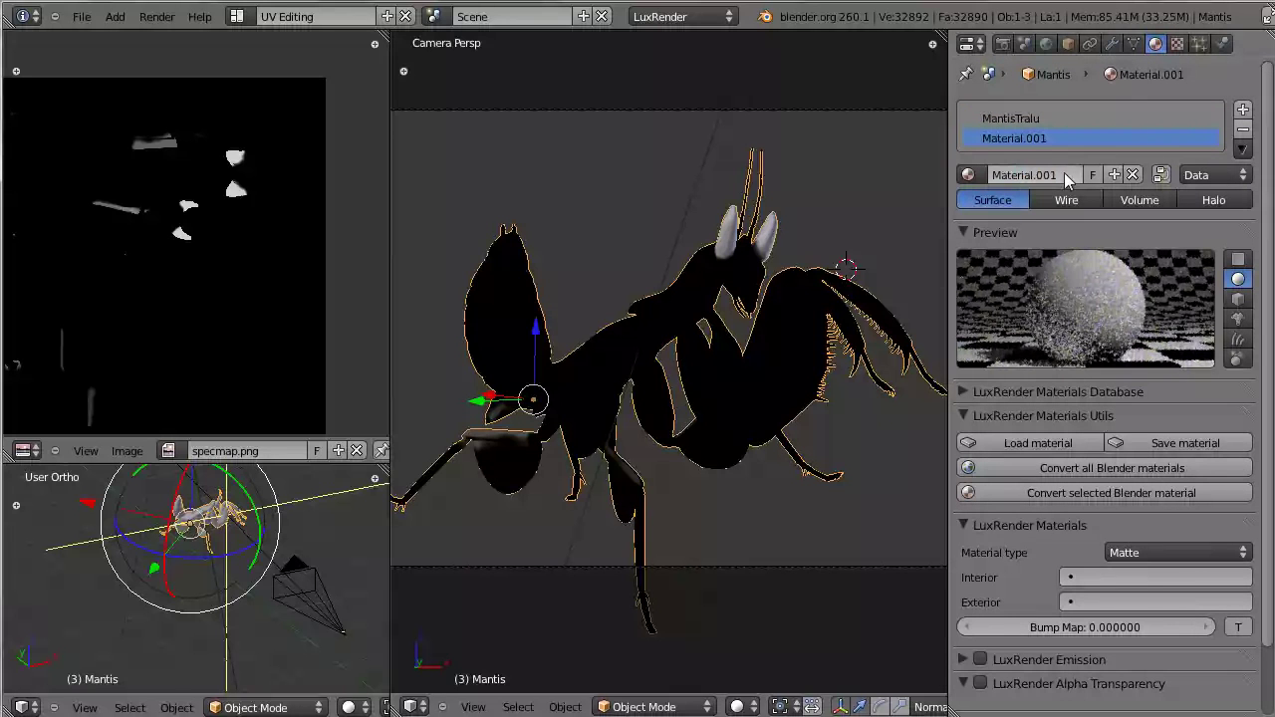
{"action": "left_click", "coordinate": [966, 170]}
{"action": "type", "text": "MA"}
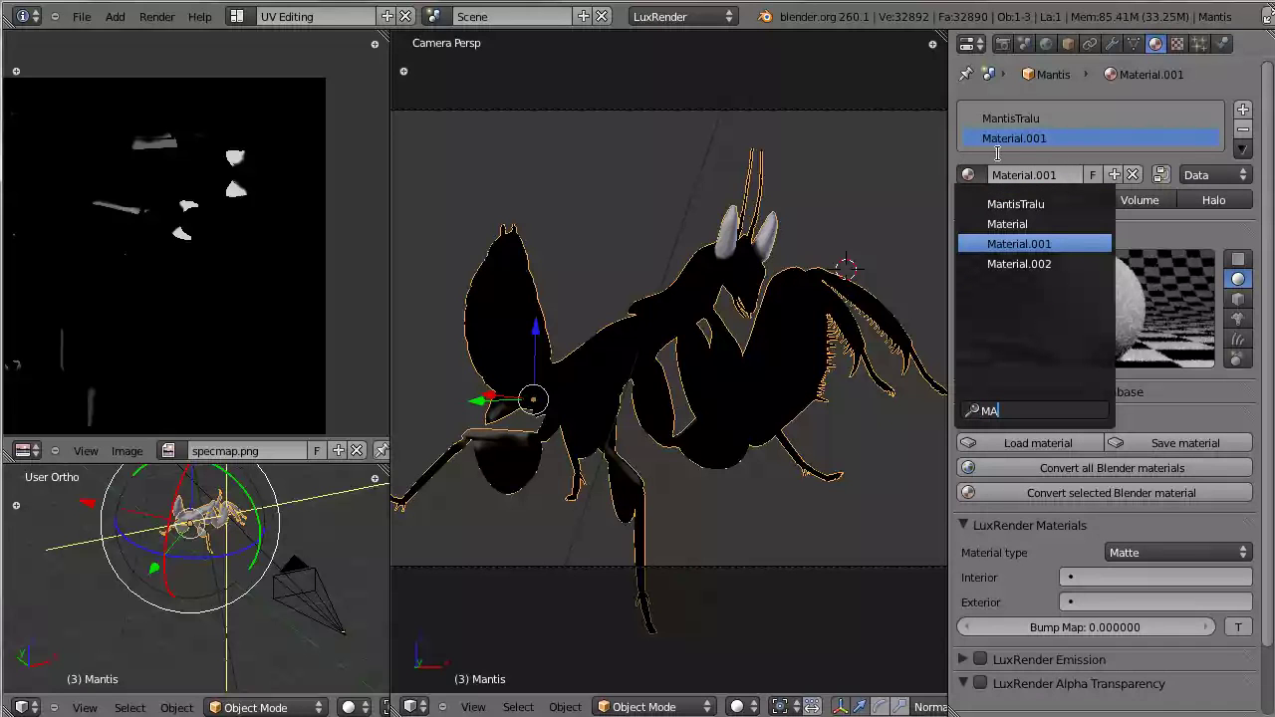
{"action": "left_click", "coordinate": [1004, 203]}
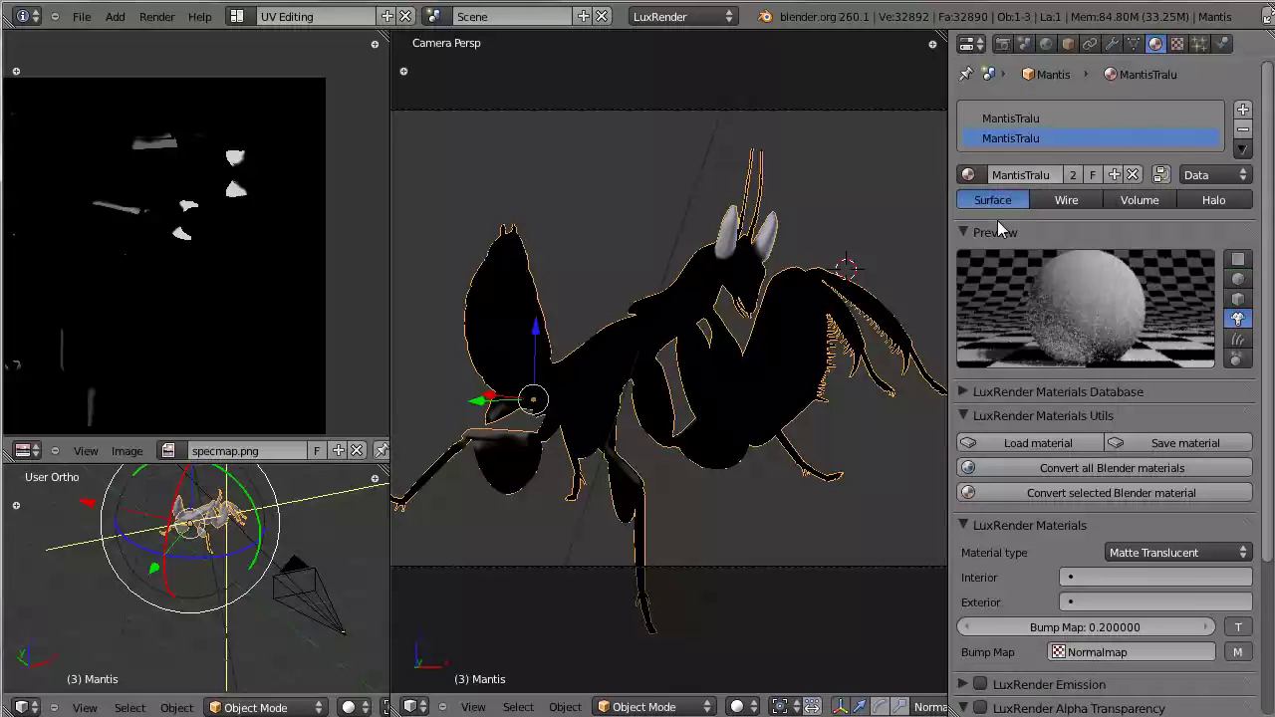
Make the slot's MantisTralu a single-user copy and begin renaming it
{"action": "left_click", "coordinate": [1142, 652]}
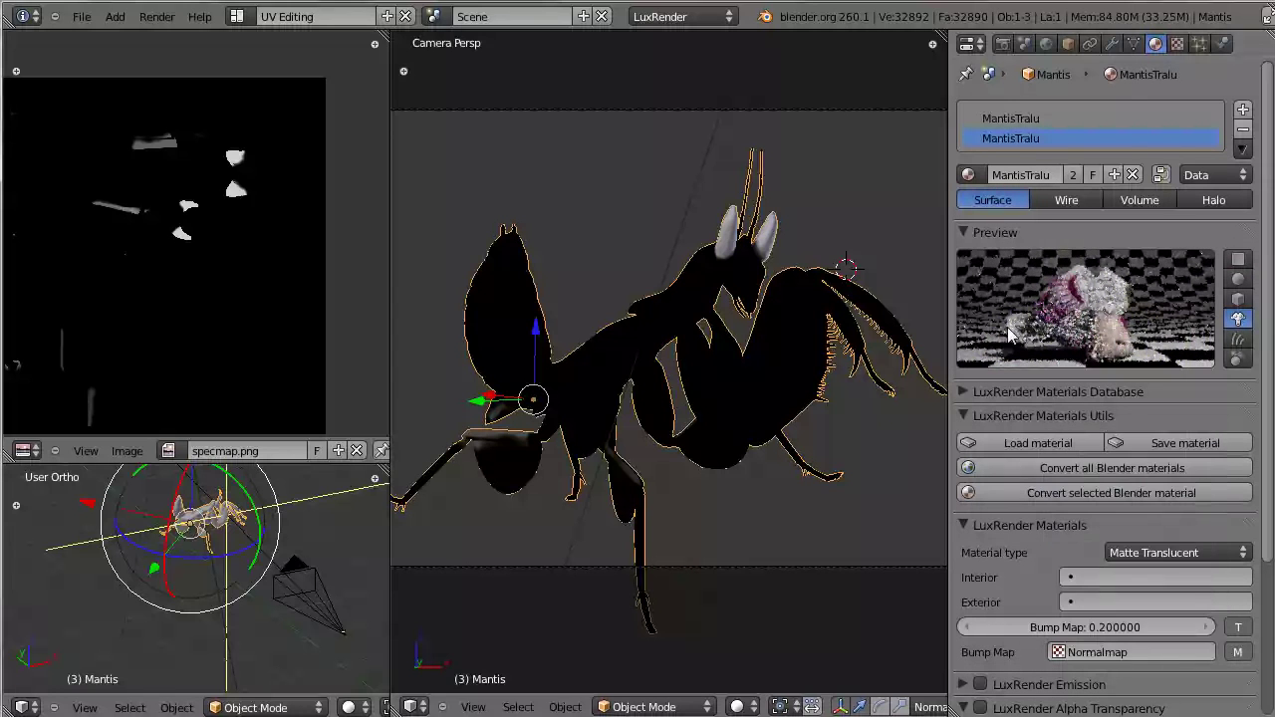
{"action": "left_click", "coordinate": [1177, 44]}
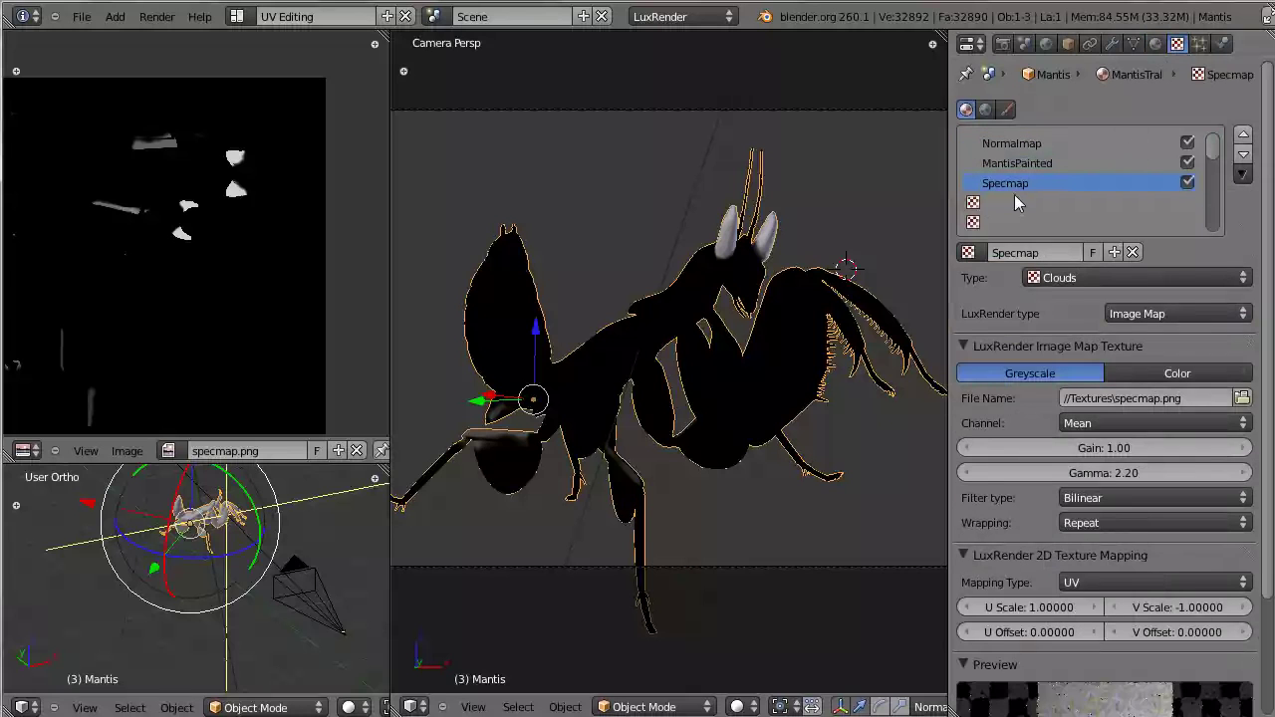
{"action": "left_click", "coordinate": [1156, 44]}
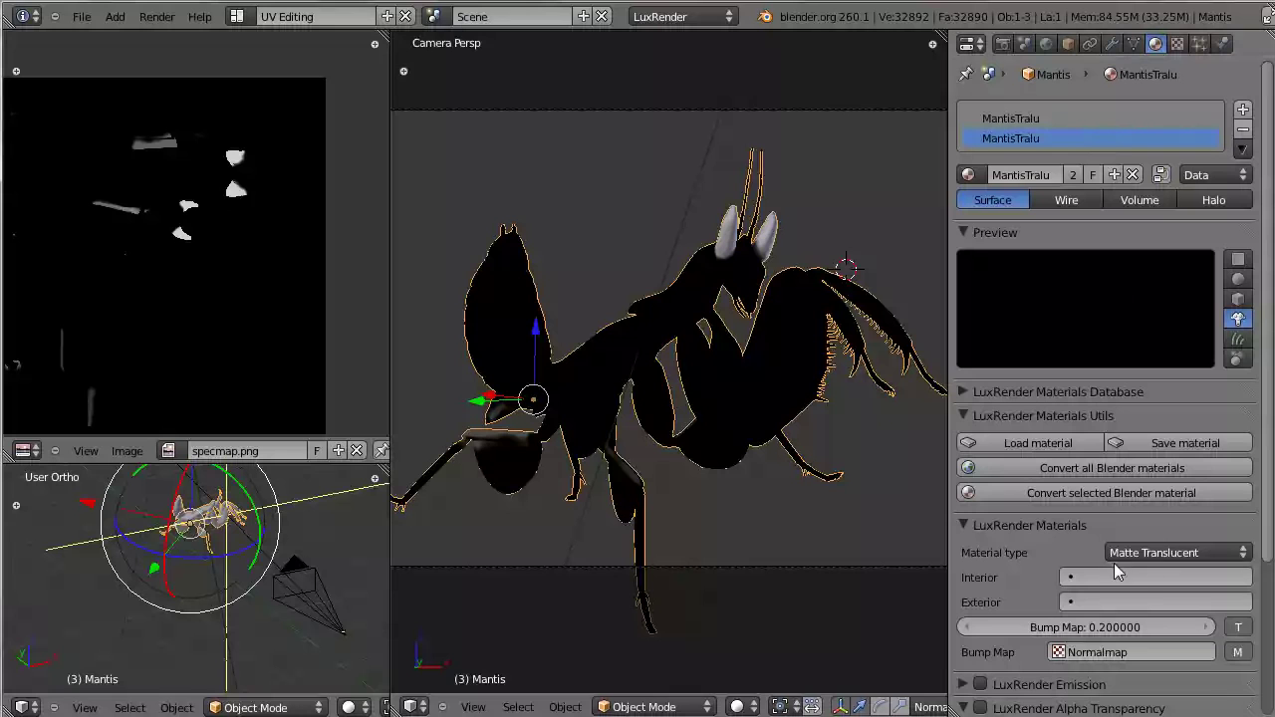
{"action": "left_click", "coordinate": [1076, 175]}
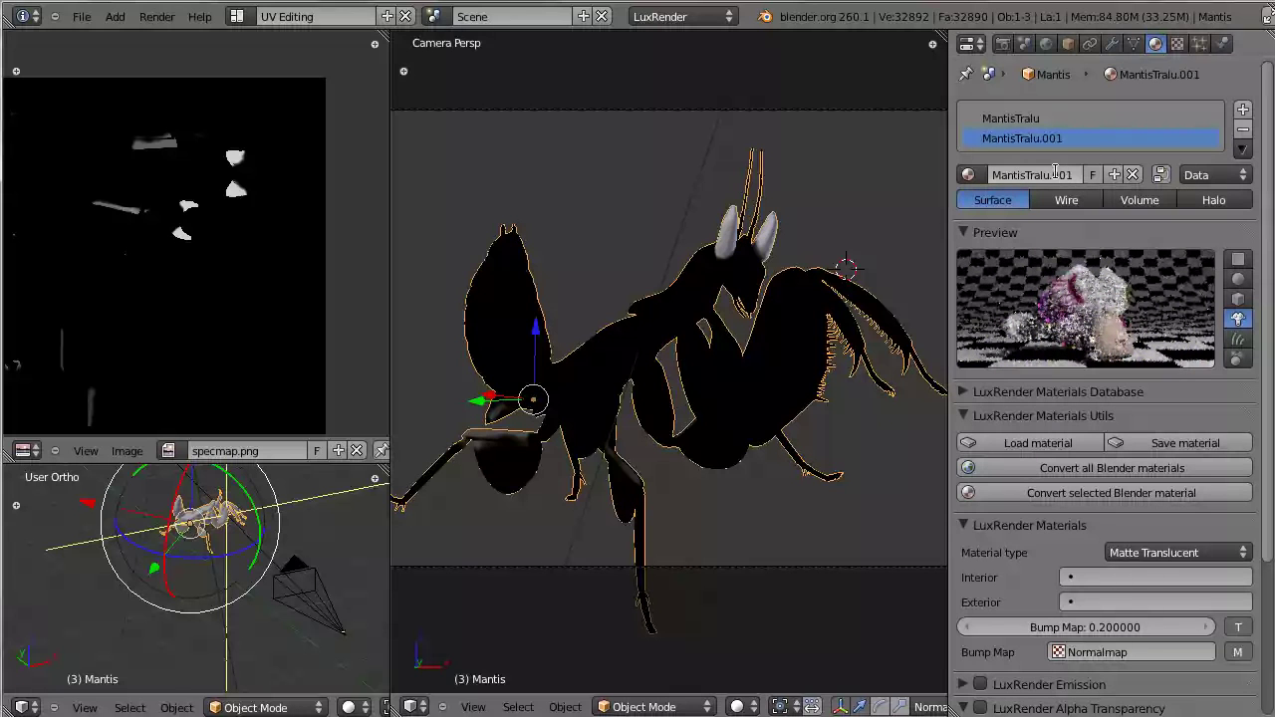
{"action": "left_click", "coordinate": [1041, 174]}
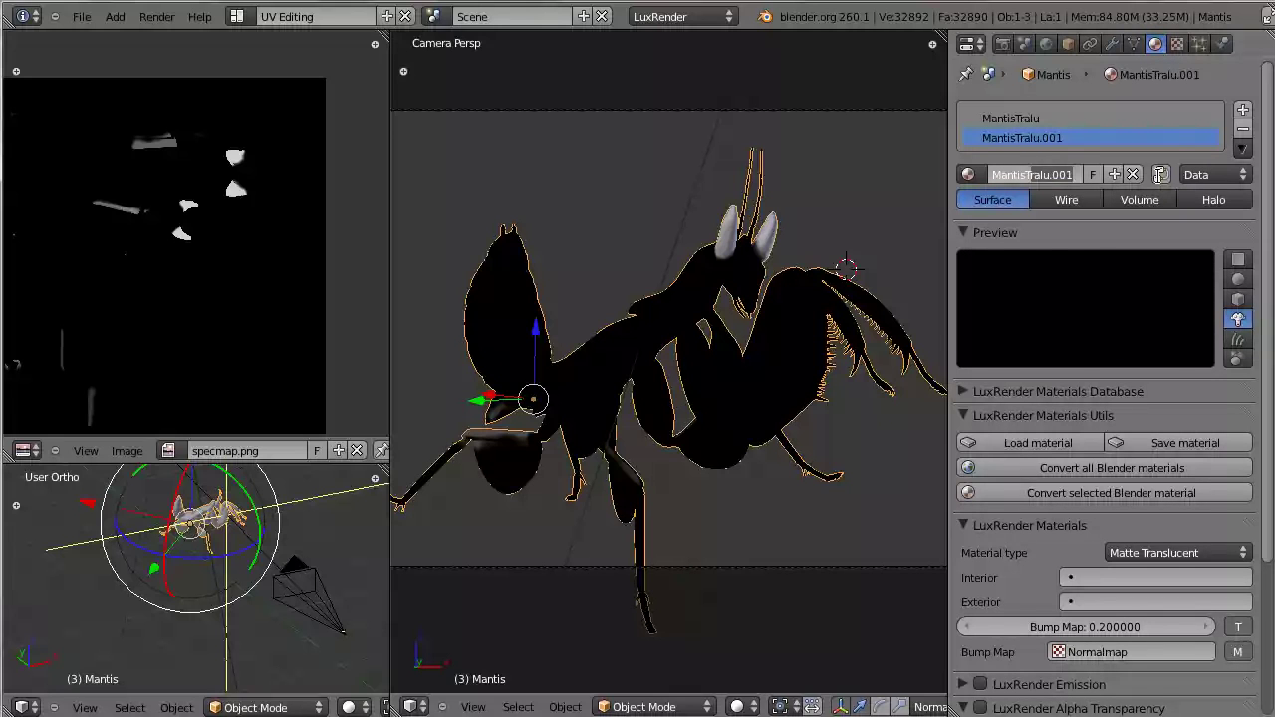
Name the copied material MantisScatter and change its type to Scatter
{"action": "type", "text": "MantisScatter"}
{"action": "key", "text": "Return"}
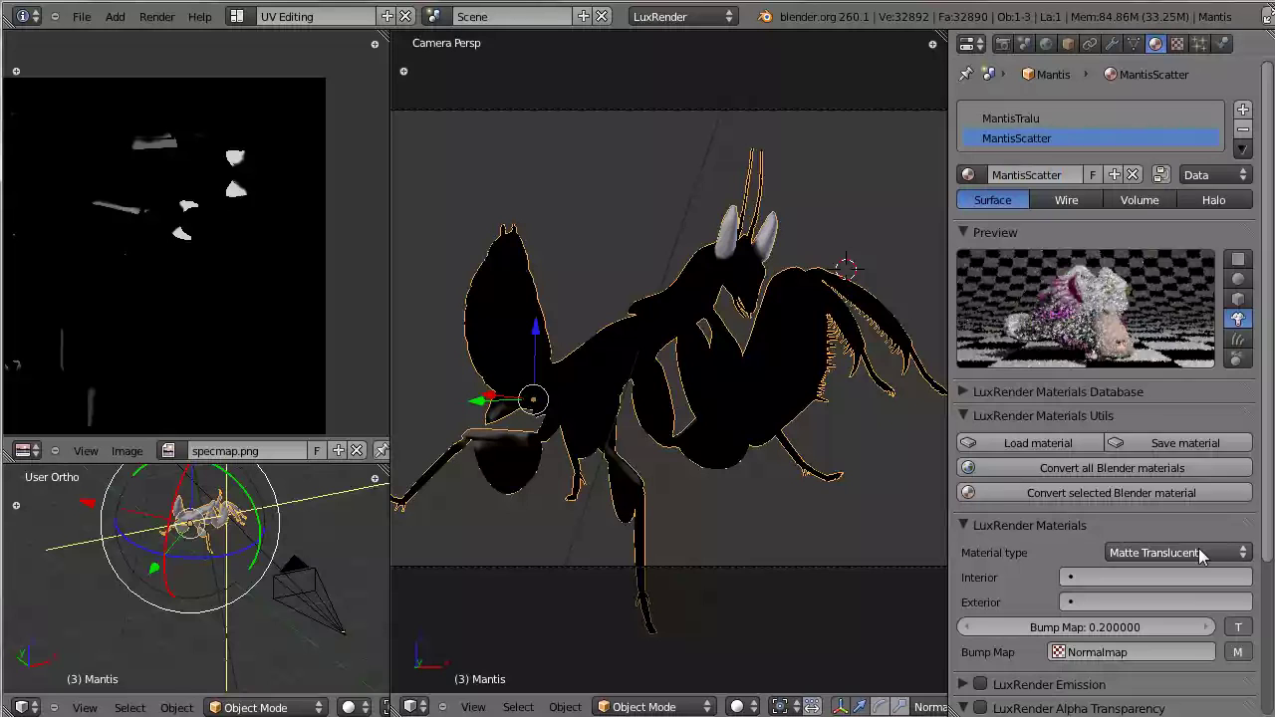
{"action": "left_click", "coordinate": [1199, 550]}
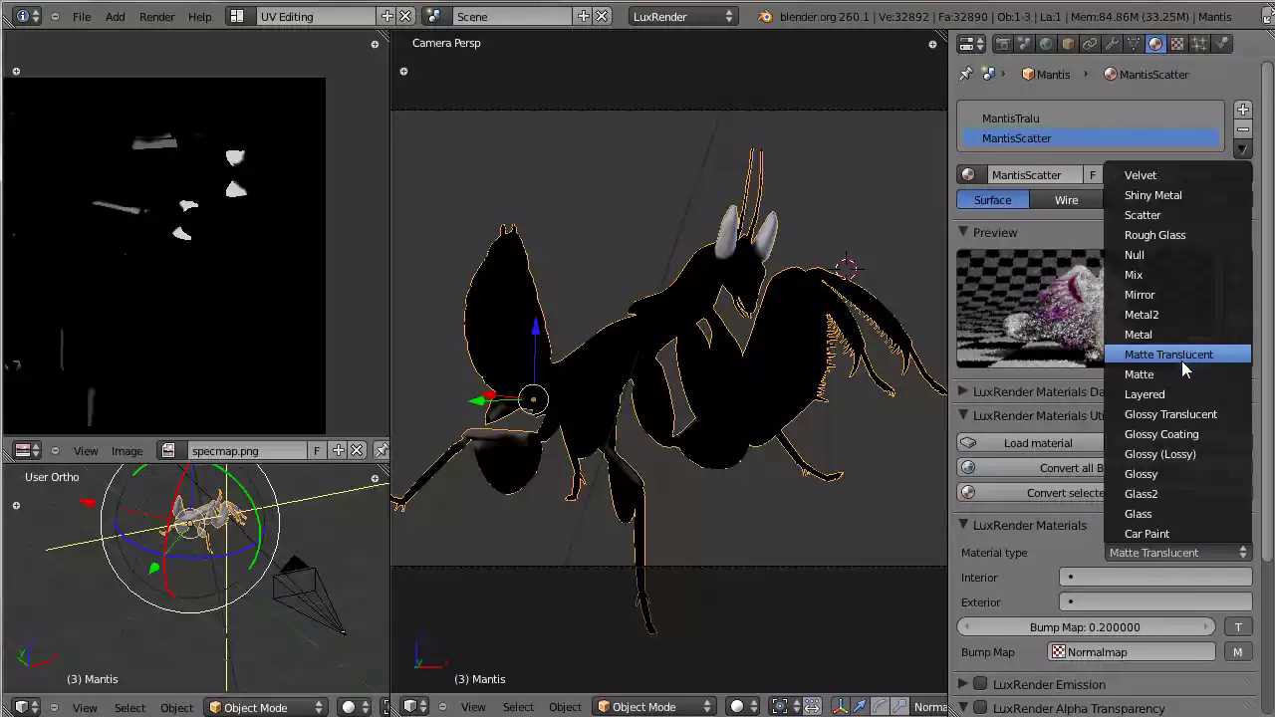
{"action": "left_click", "coordinate": [1189, 213]}
Drive MantisScatter's diffuse colour with the MantisPainted texture
{"action": "scroll", "coordinate": [1131, 579], "scroll_direction": "down", "scroll_amount": 3}
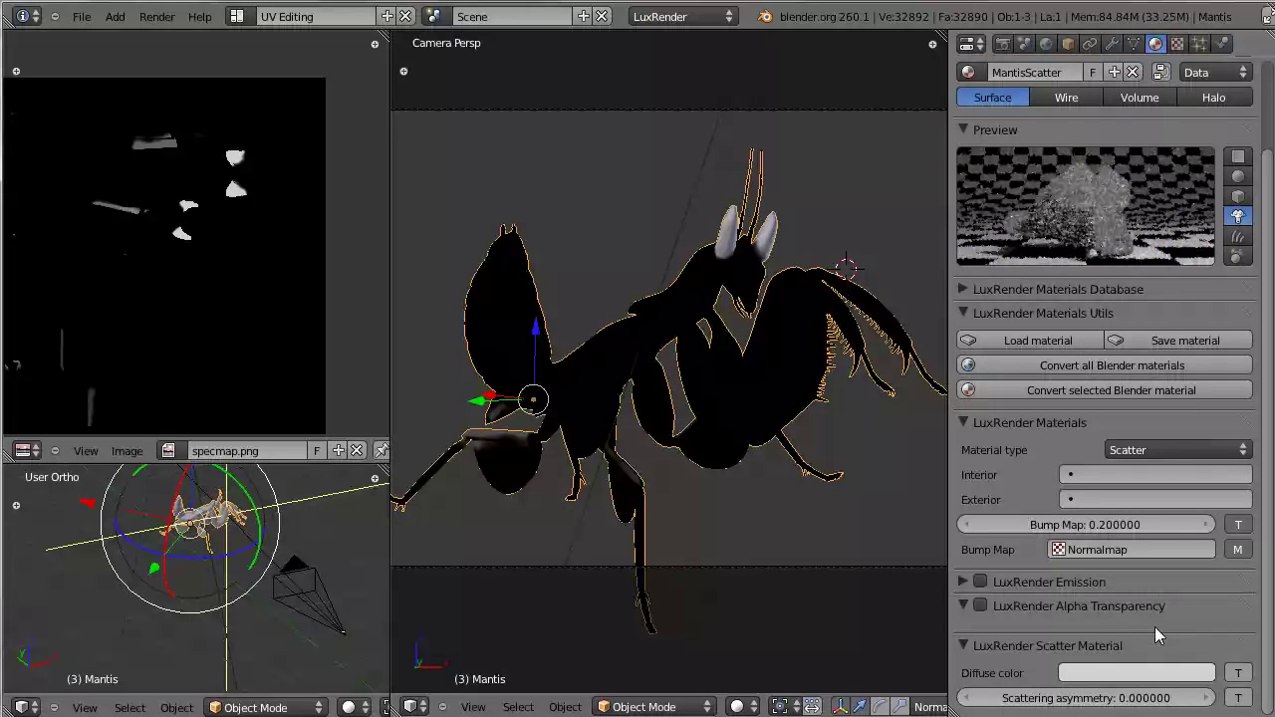
{"action": "left_click", "coordinate": [1250, 675]}
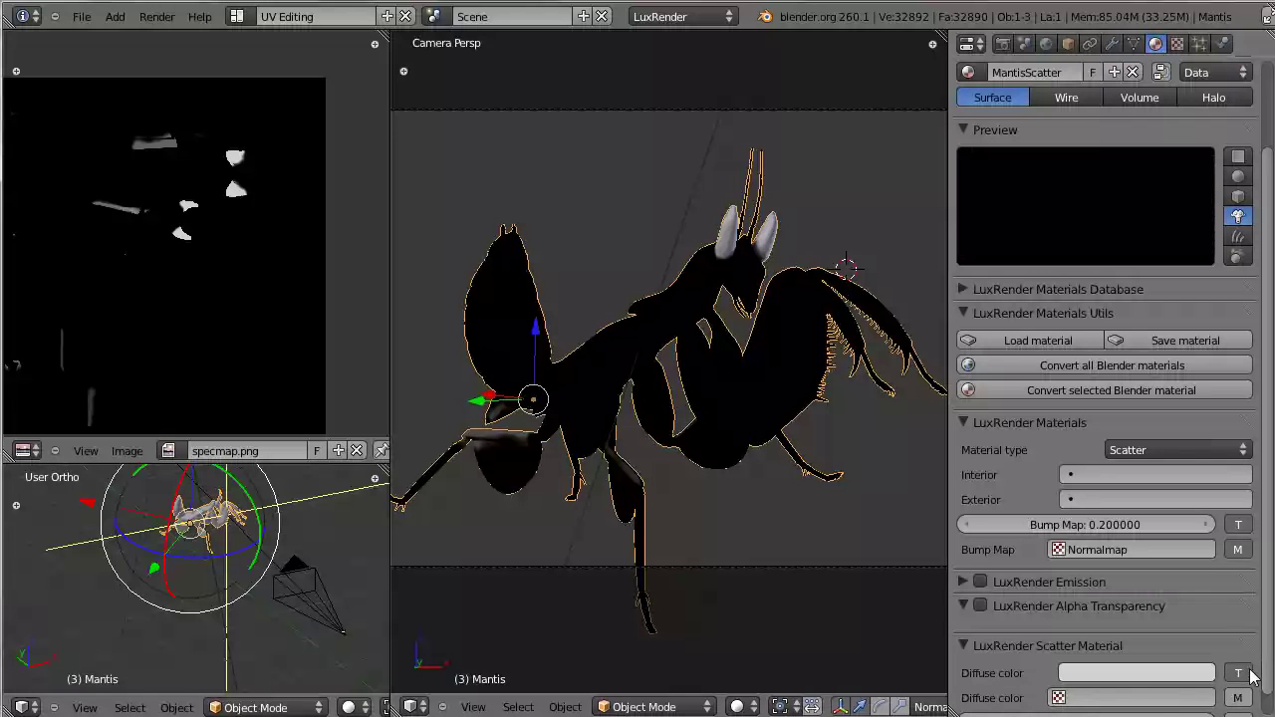
{"action": "left_click", "coordinate": [1153, 699]}
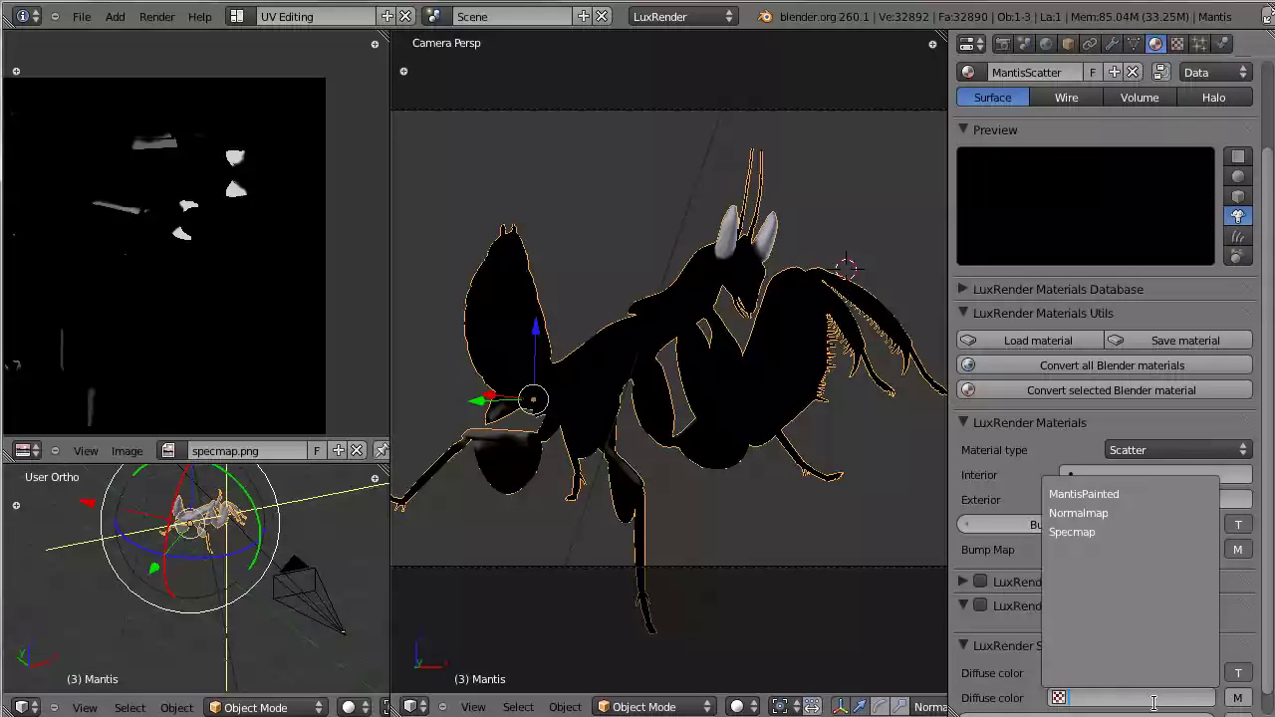
{"action": "left_click", "coordinate": [1132, 495]}
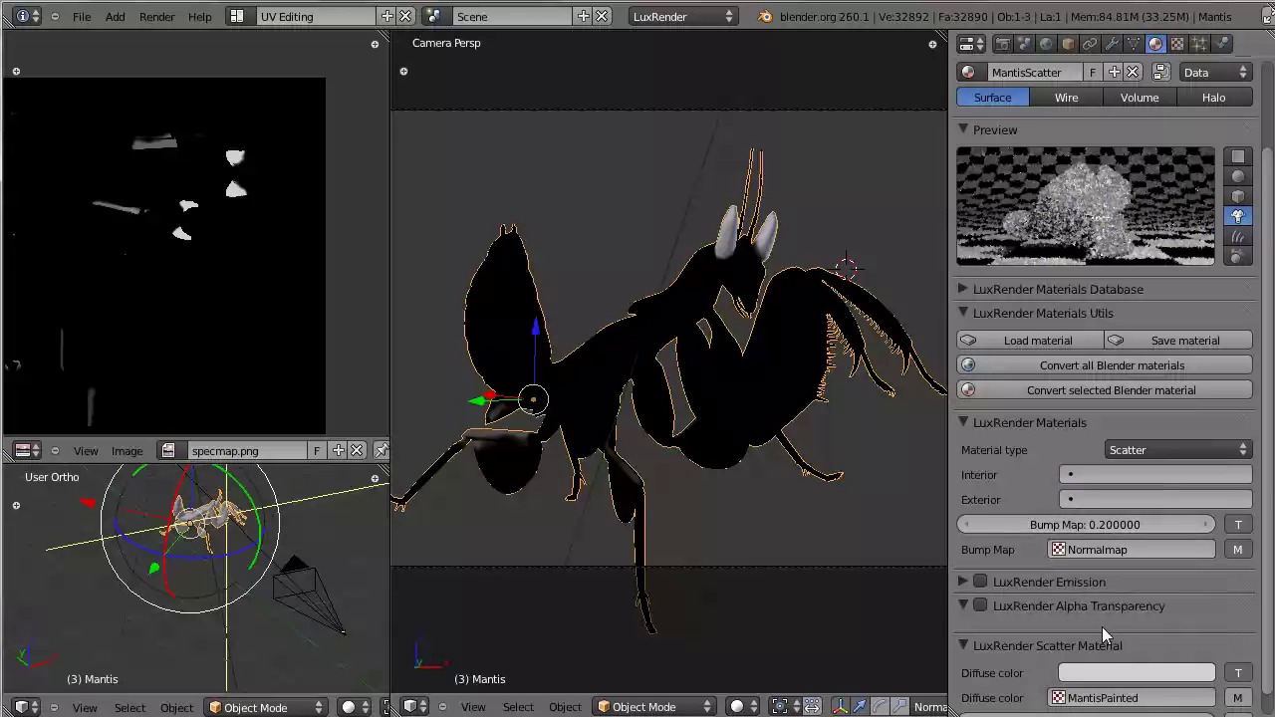
{"action": "scroll", "coordinate": [1106, 629], "scroll_direction": "down", "scroll_amount": 1}
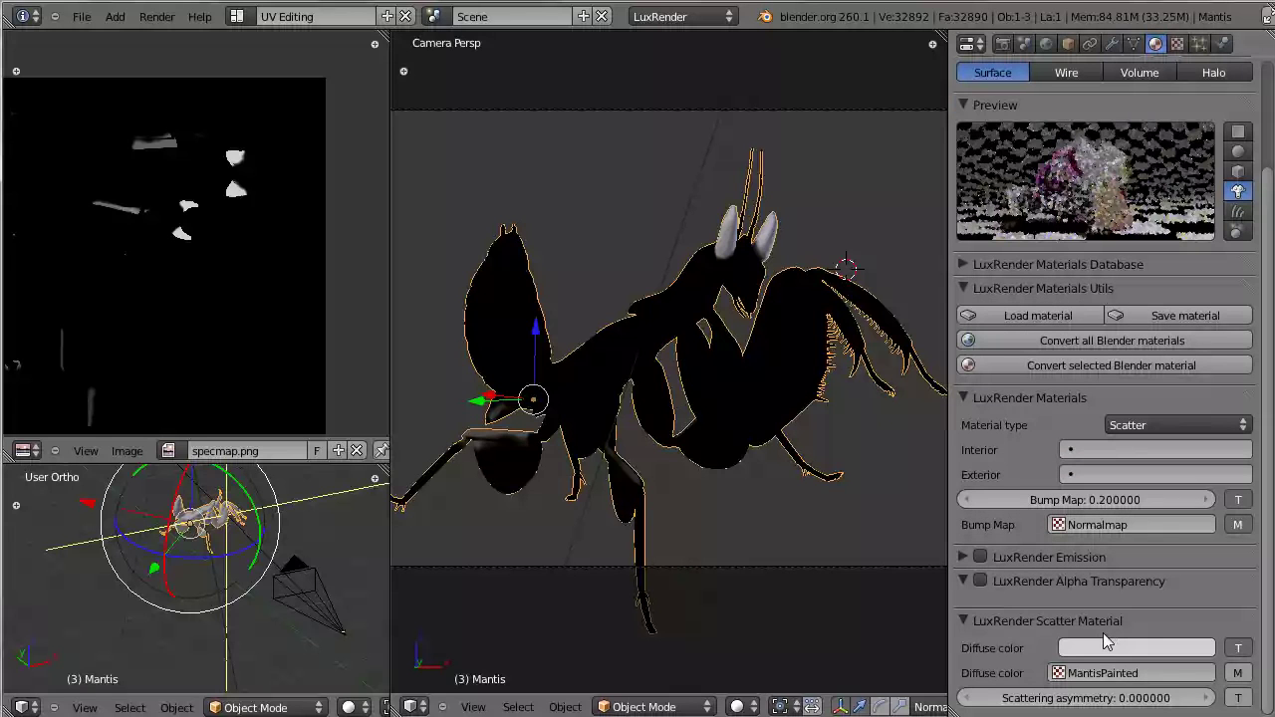
{"action": "scroll", "coordinate": [1108, 651], "scroll_direction": "up", "scroll_amount": 5}
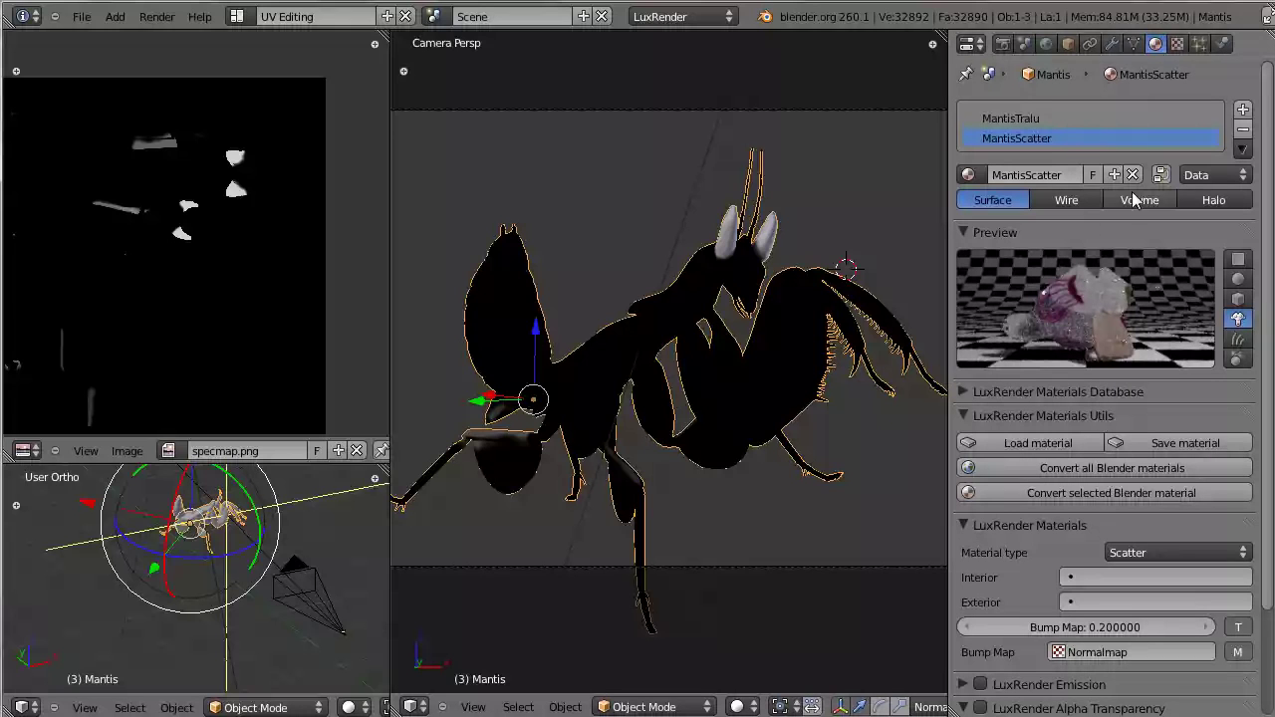
With the MantisTralu slot selected, load Mask.png into the UV/Image editor in place of specmap.png
{"action": "left_click", "coordinate": [1056, 121]}
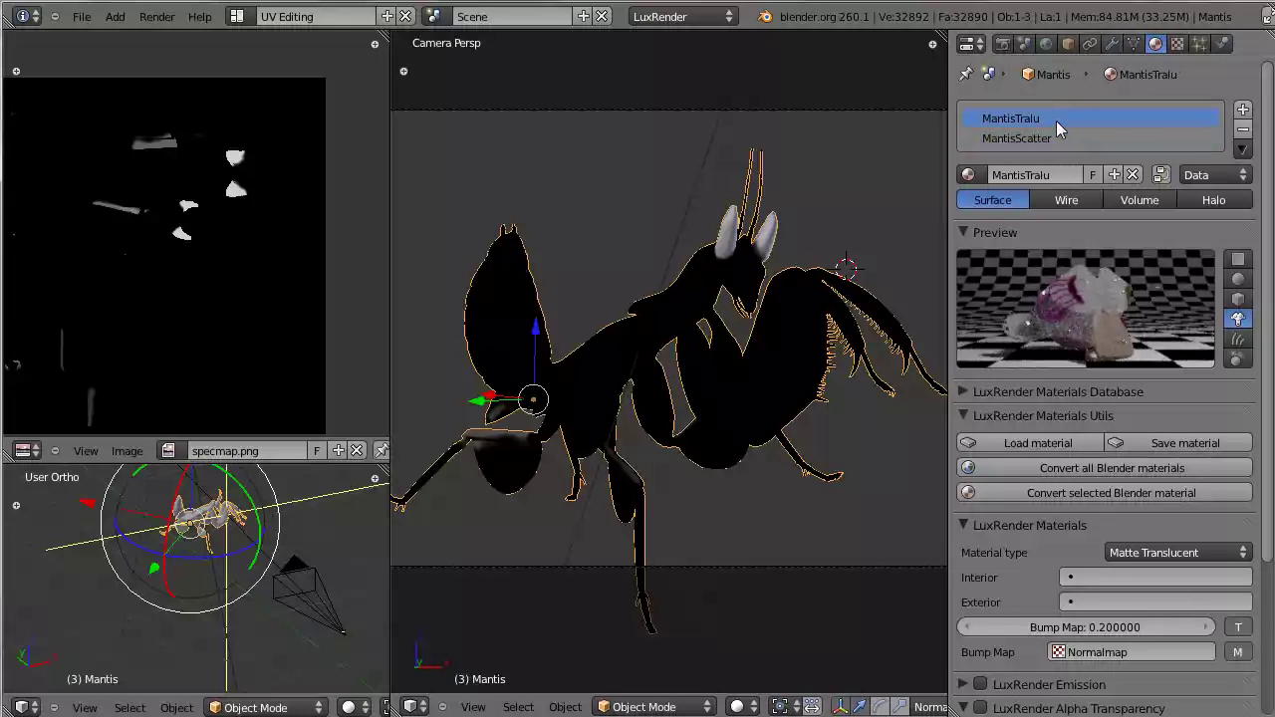
{"action": "left_click", "coordinate": [169, 451]}
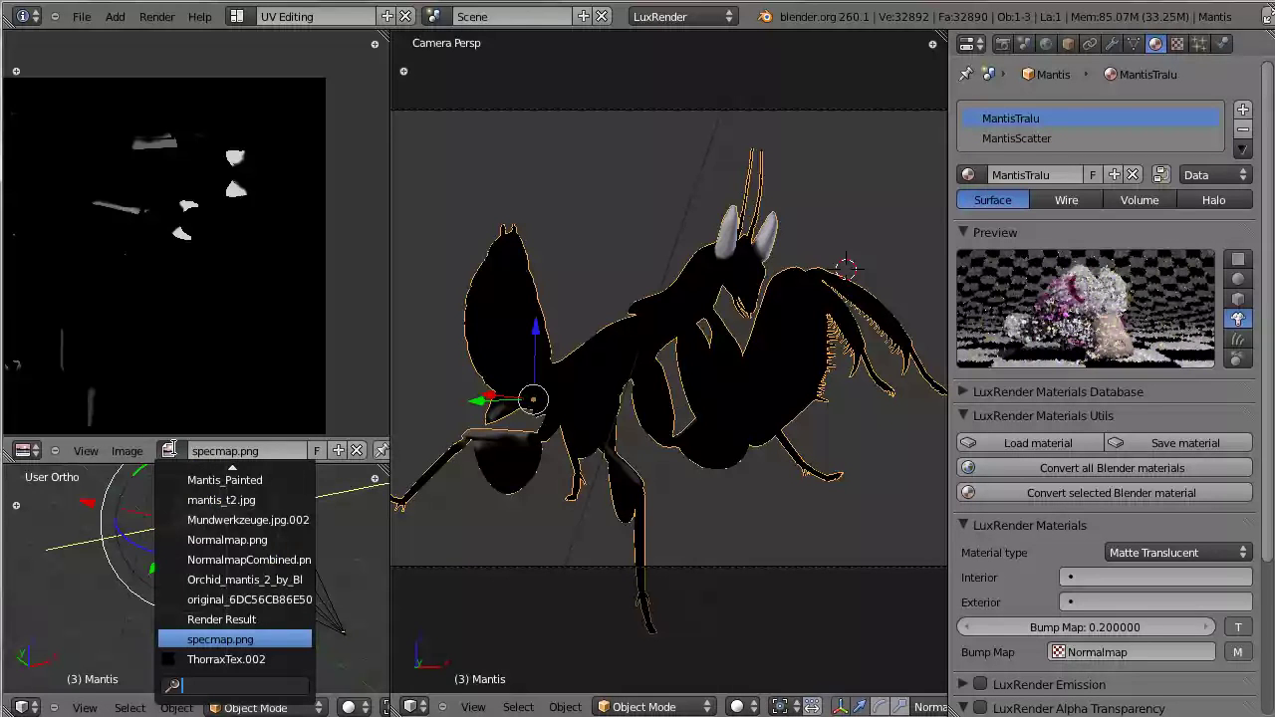
{"action": "type", "text": "mas"}
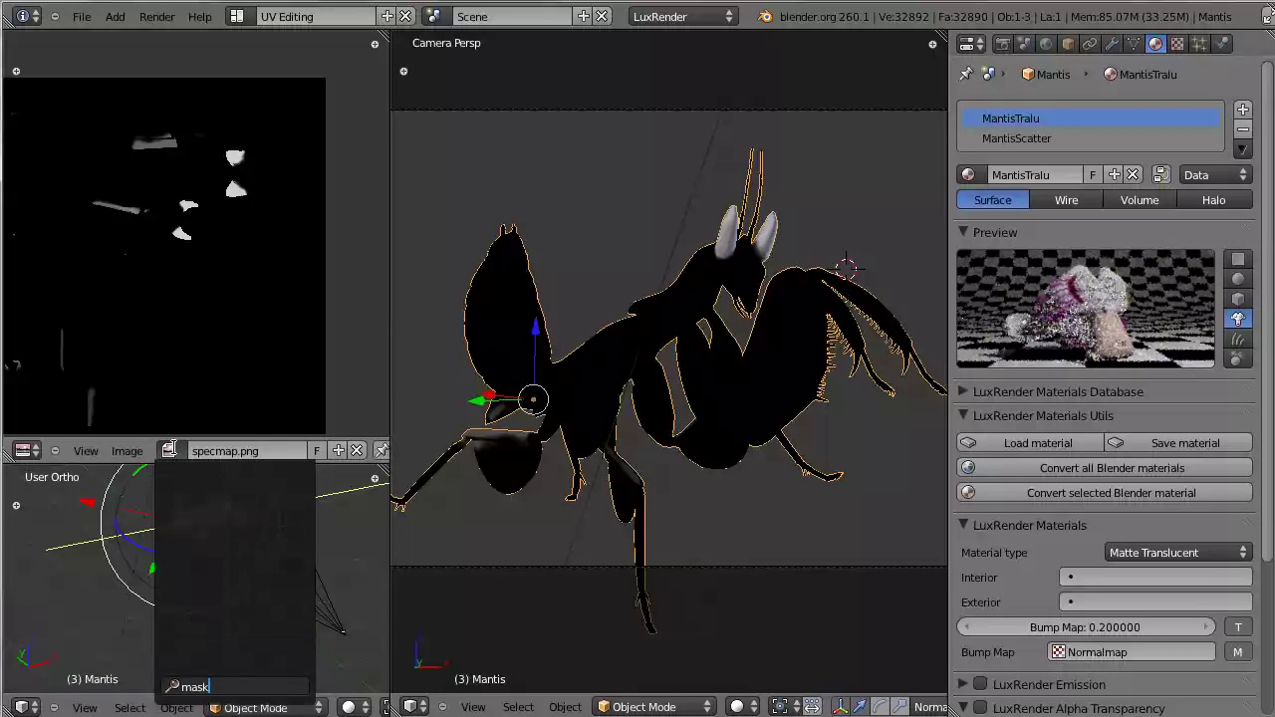
{"action": "key", "text": "Return"}
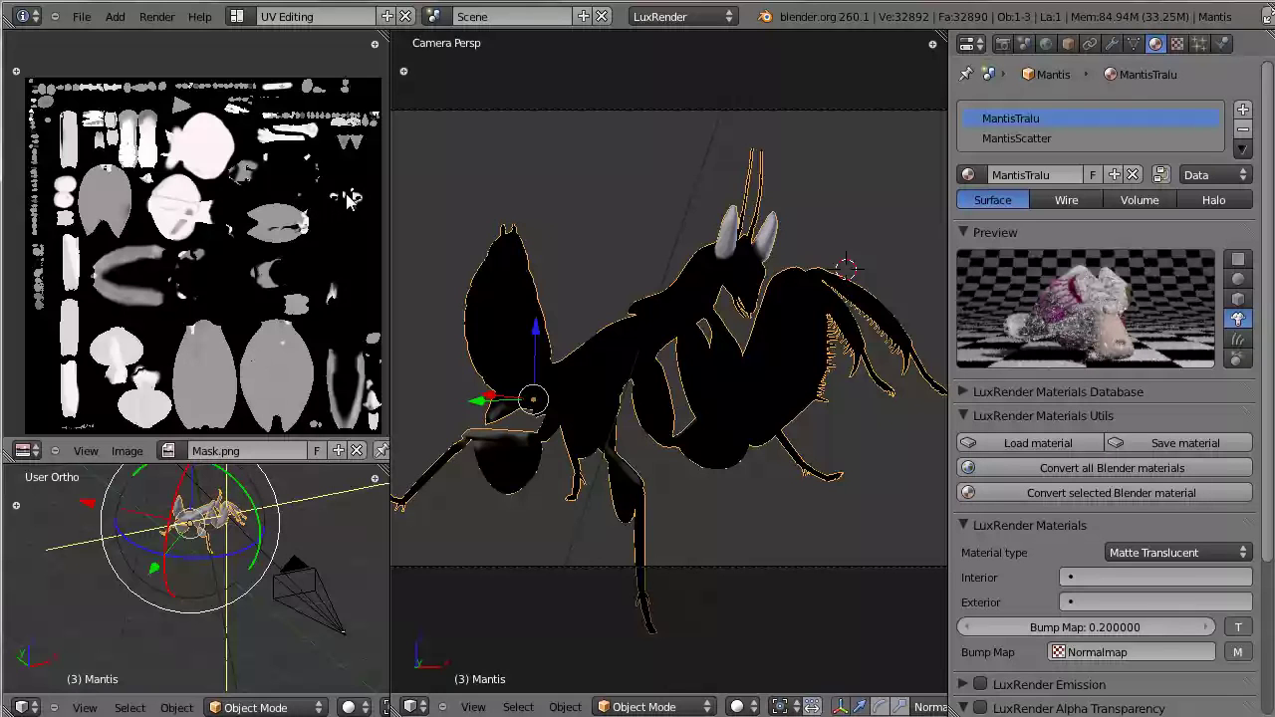
{"action": "middle_click_drag", "start_coordinate": [299, 286], "coordinate": [267, 262]}
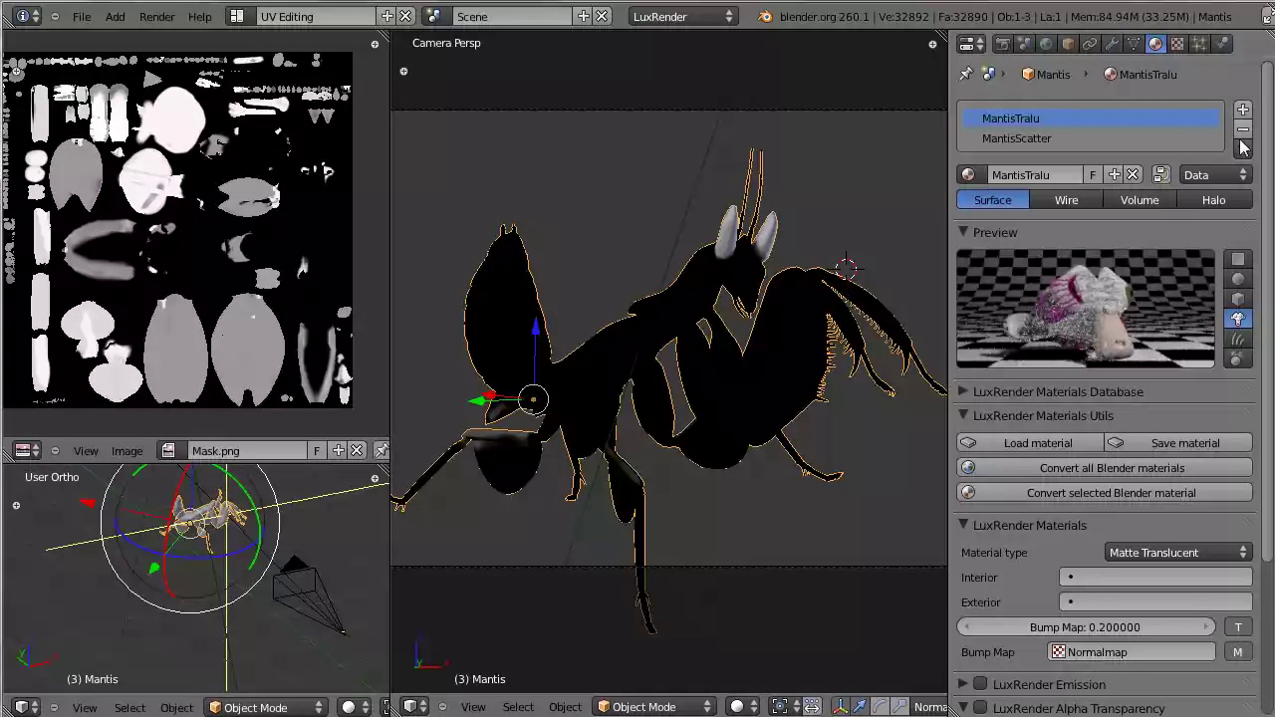
Add a third material slot holding a new material, Material.003, with Use Nodes enabled
{"action": "left_click", "coordinate": [1242, 110]}
{"action": "left_click", "coordinate": [1083, 187]}
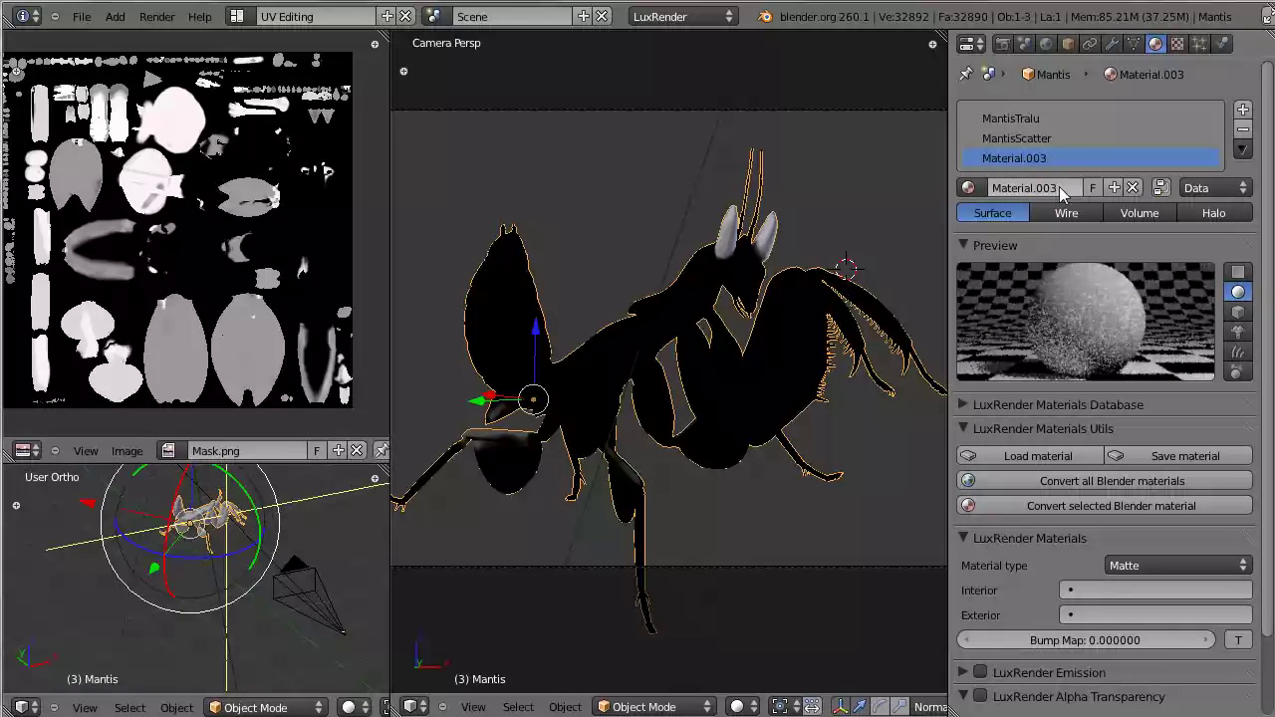
{"action": "left_click", "coordinate": [1162, 190]}
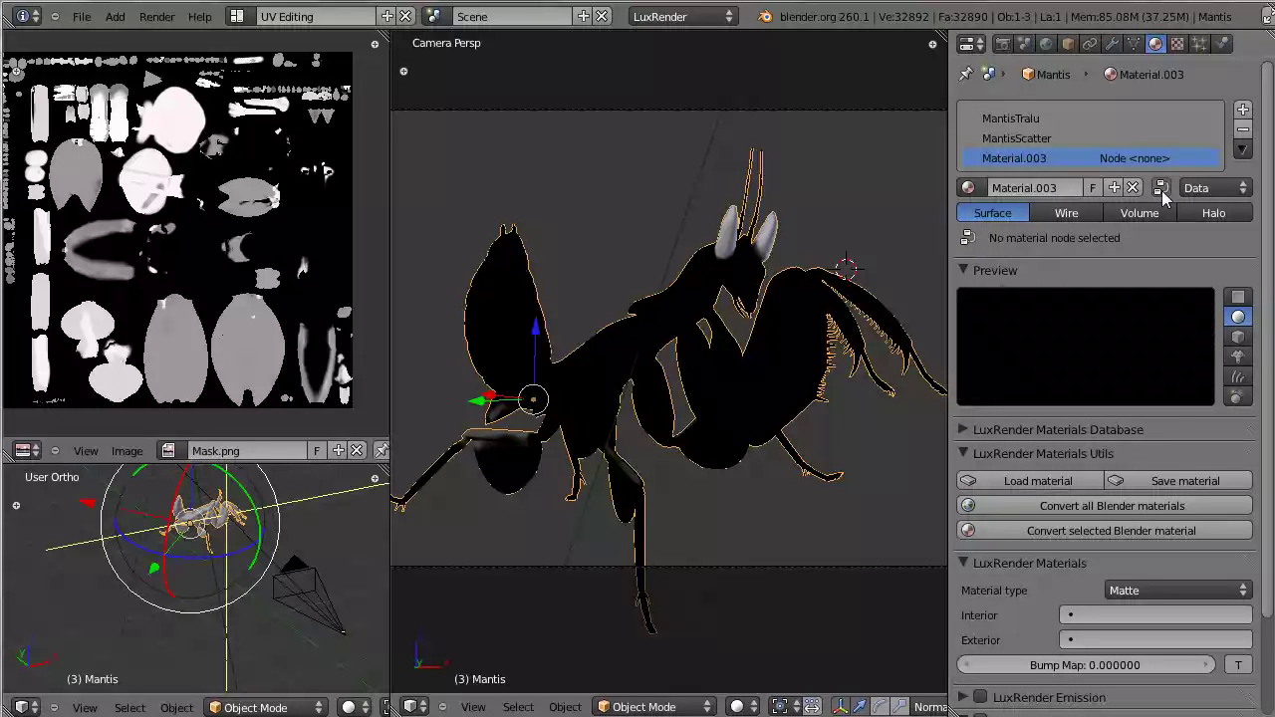
{"action": "left_click", "coordinate": [22, 451]}
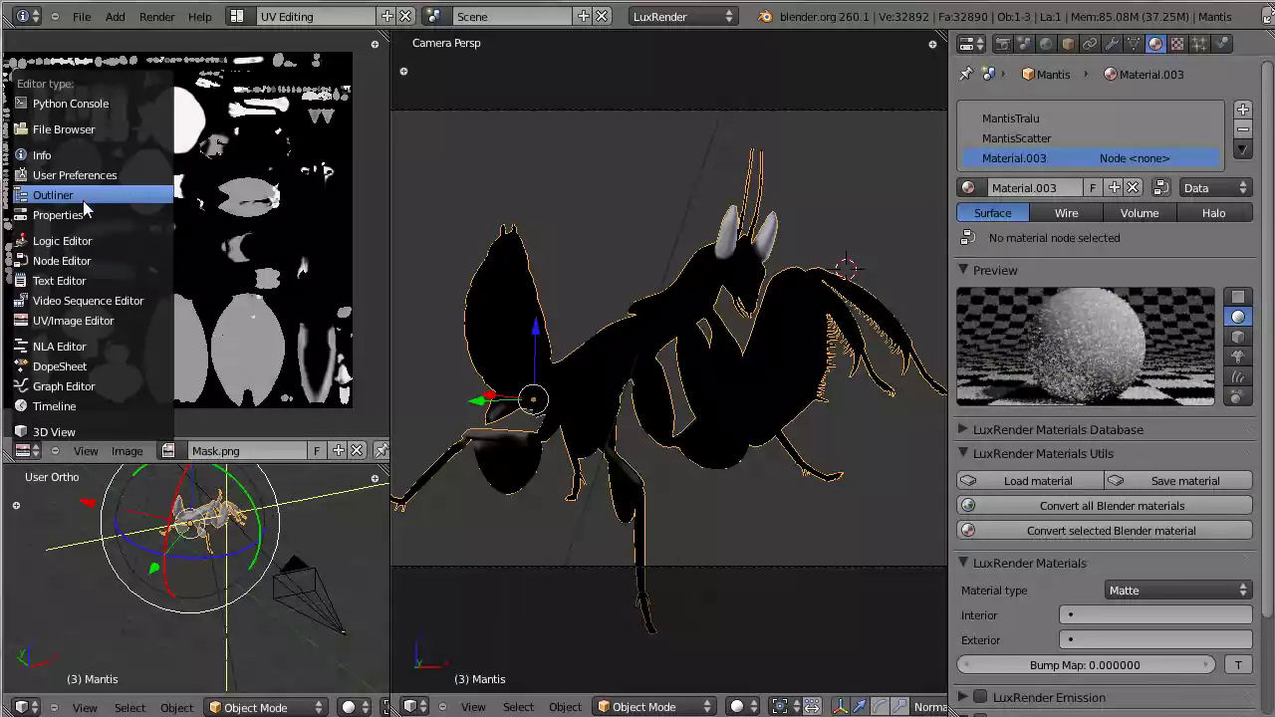
Turn the lower-left 3D view into a Node Editor and toggle Use Nodes on and off for Material.003
{"action": "left_click", "coordinate": [22, 708]}
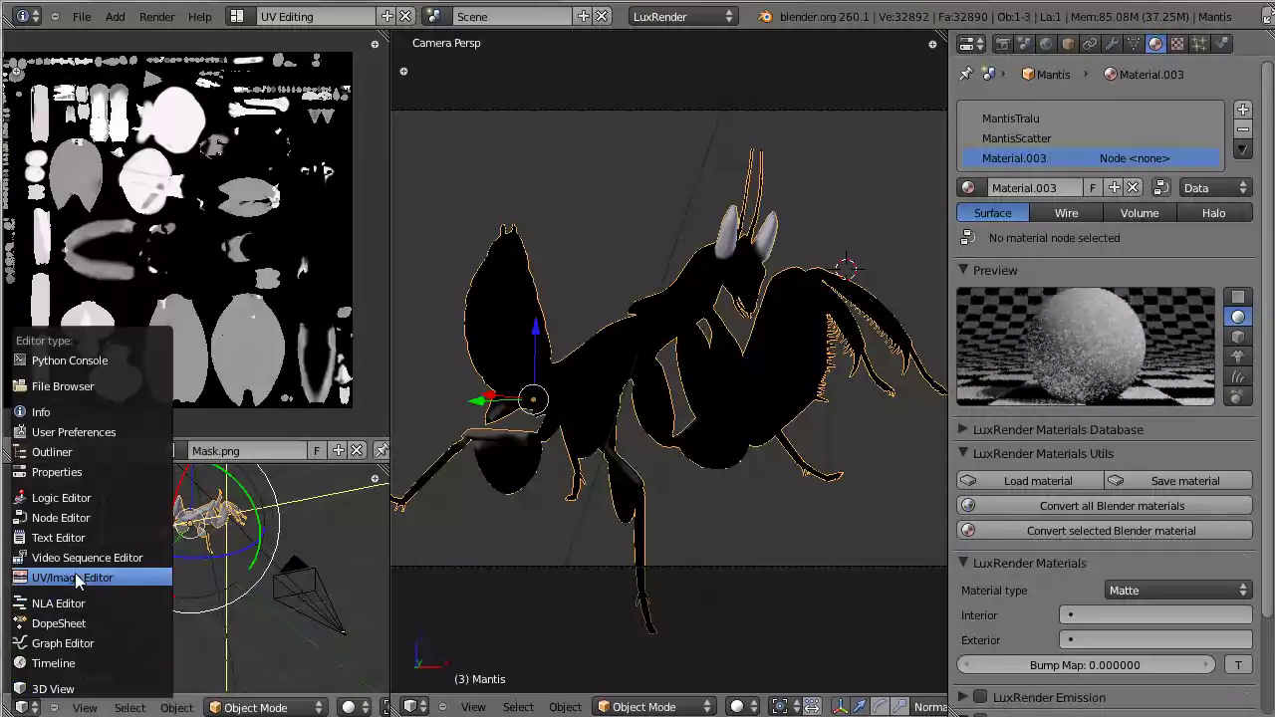
{"action": "left_click", "coordinate": [89, 518]}
{"action": "scroll", "coordinate": [191, 527], "scroll_direction": "up", "scroll_amount": 3}
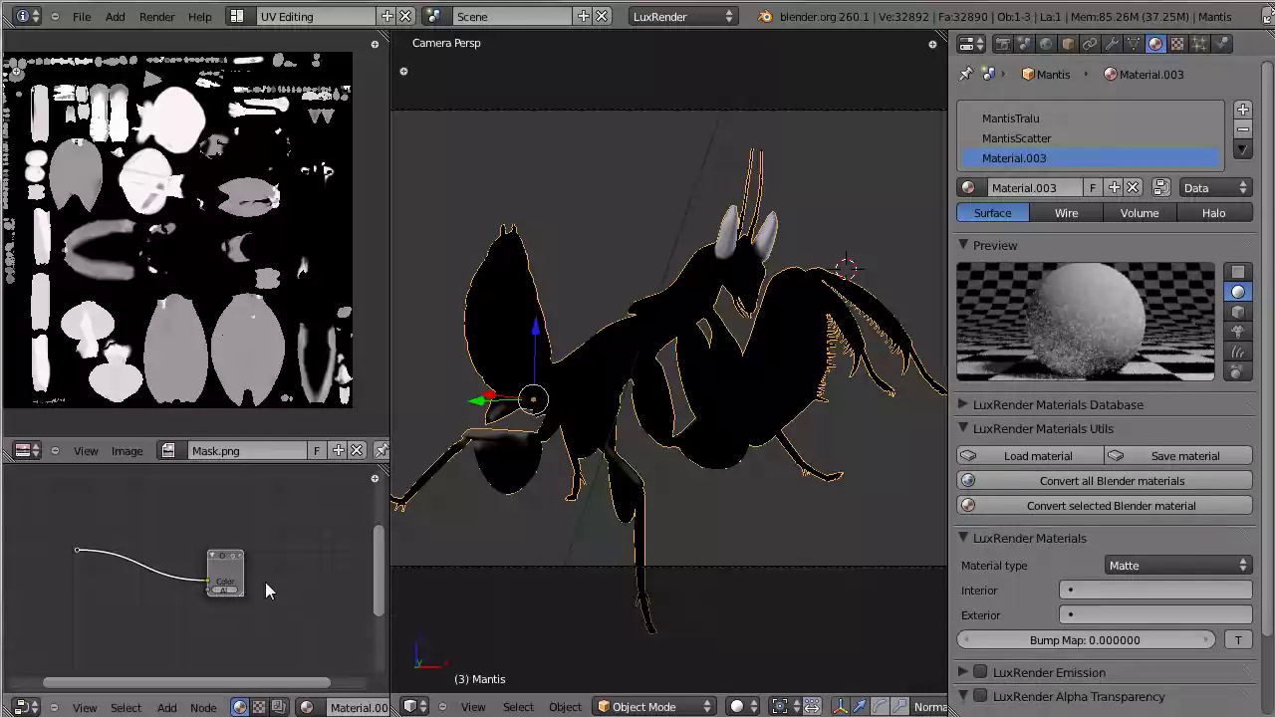
{"action": "key", "text": "x"}
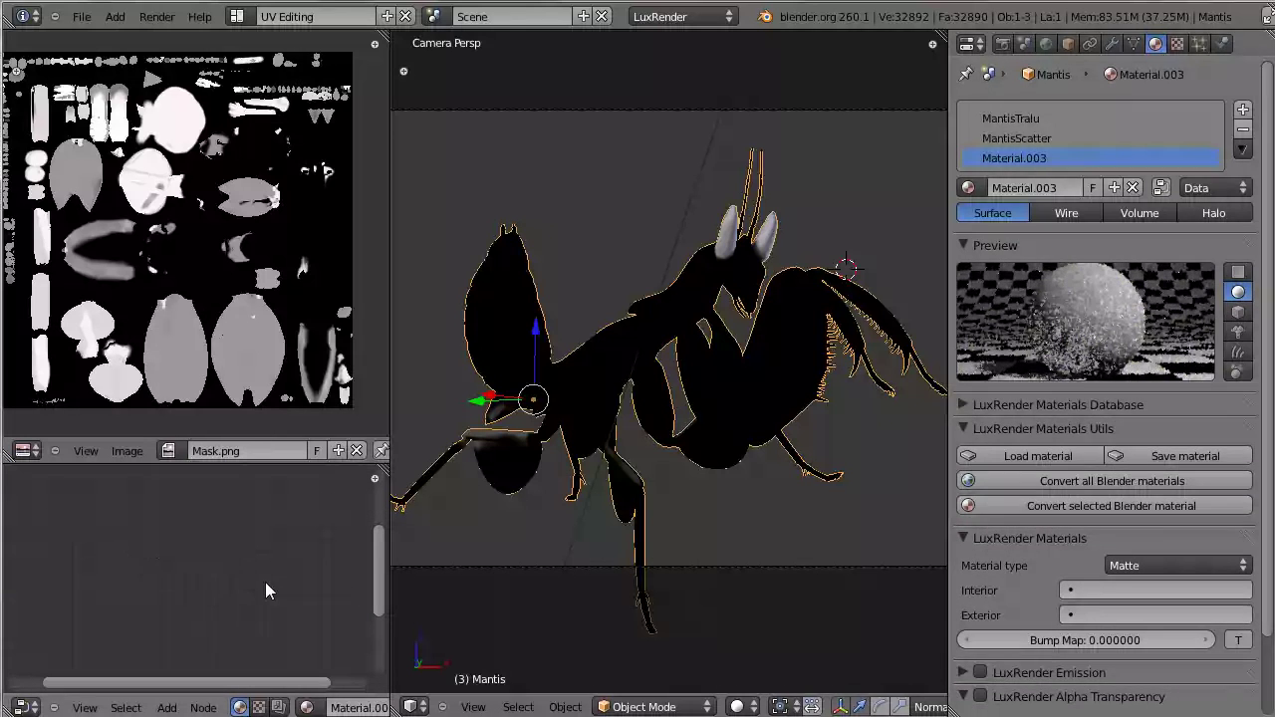
{"action": "left_click", "coordinate": [1161, 189]}
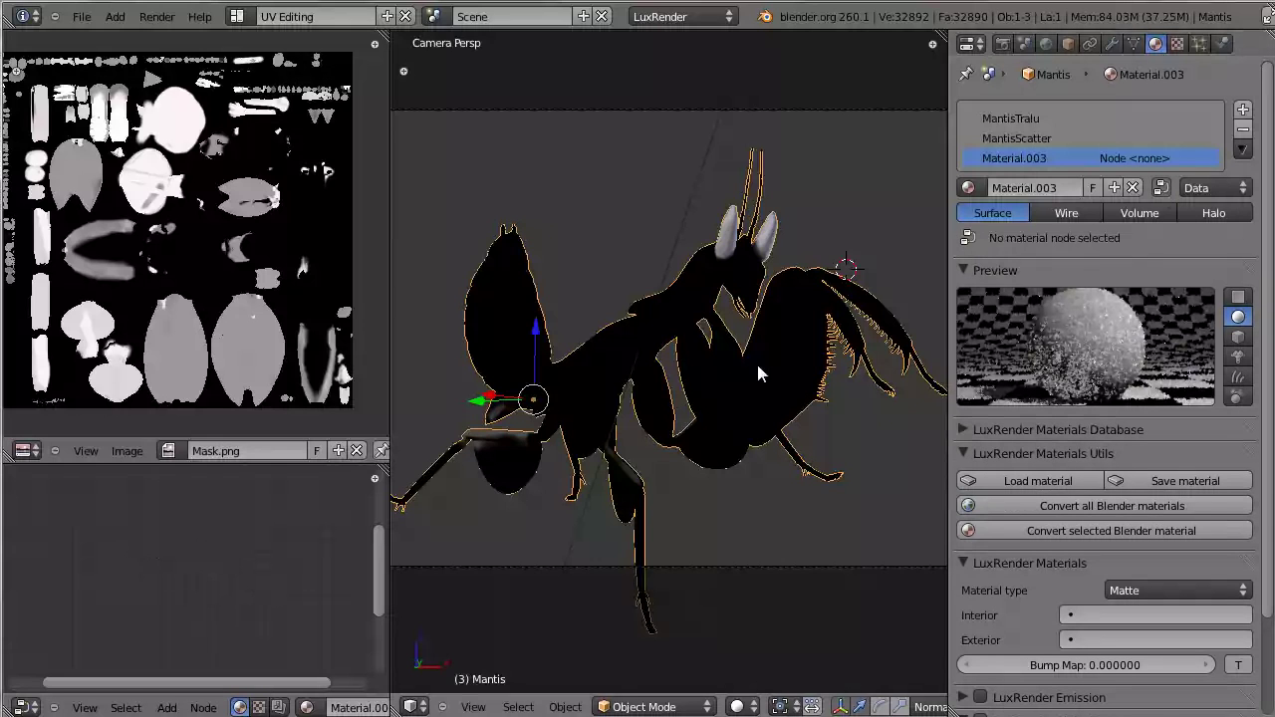
{"action": "left_click", "coordinate": [1159, 187]}
Inspect MantisScatter's node tree and Add-node list, then switch its nodes off and return to Material.003
{"action": "left_click", "coordinate": [1040, 138]}
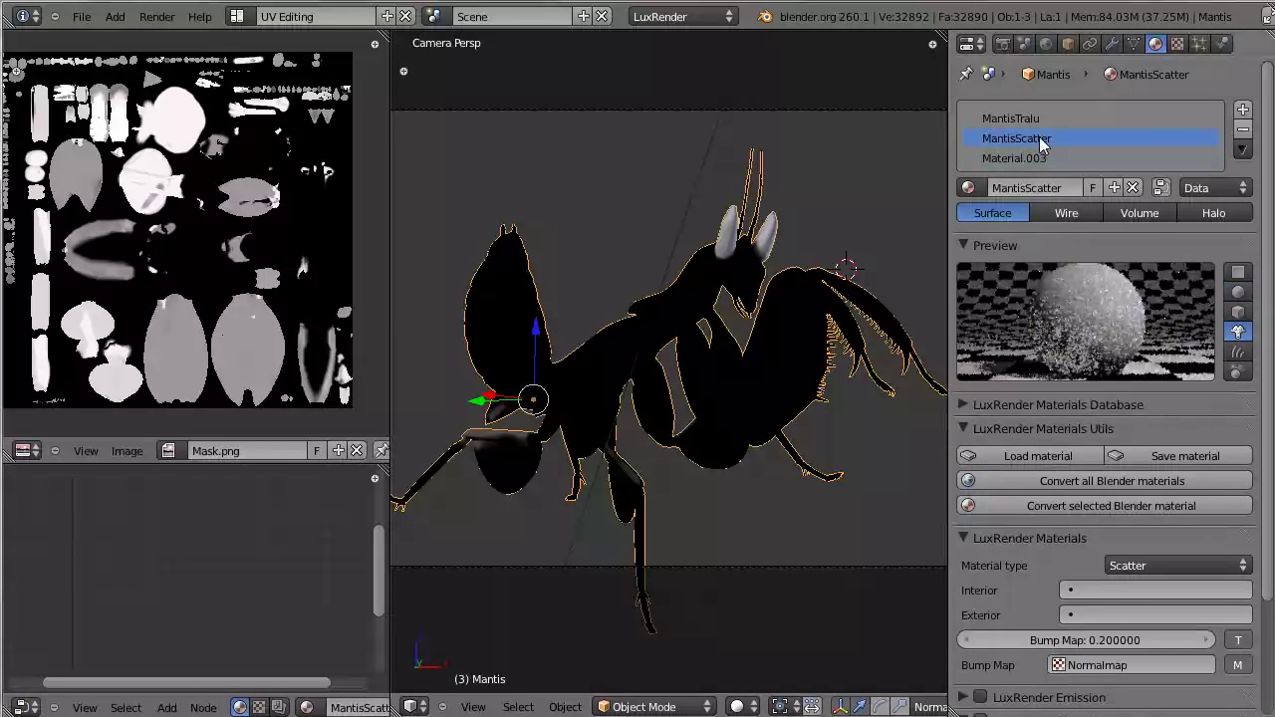
{"action": "left_click", "coordinate": [1161, 191]}
{"action": "scroll", "coordinate": [122, 624], "scroll_direction": "up", "scroll_amount": 2}
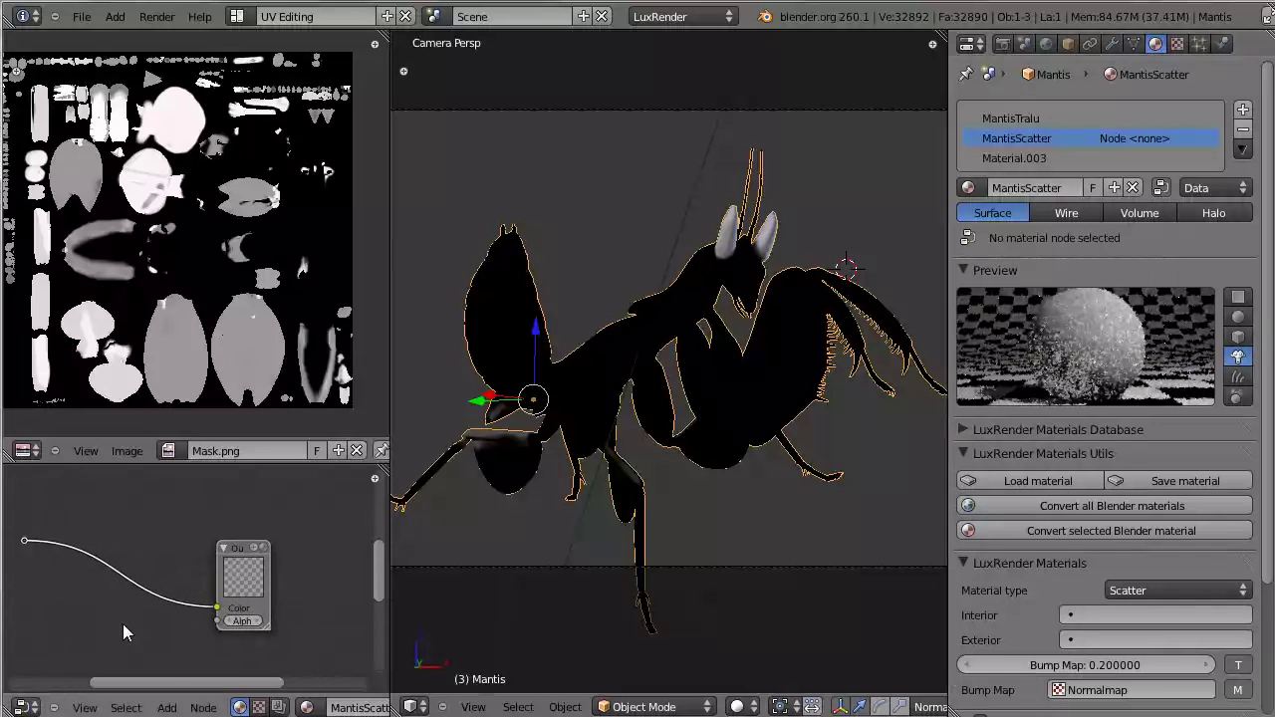
{"action": "scroll", "coordinate": [265, 628], "scroll_direction": "up", "scroll_amount": 3}
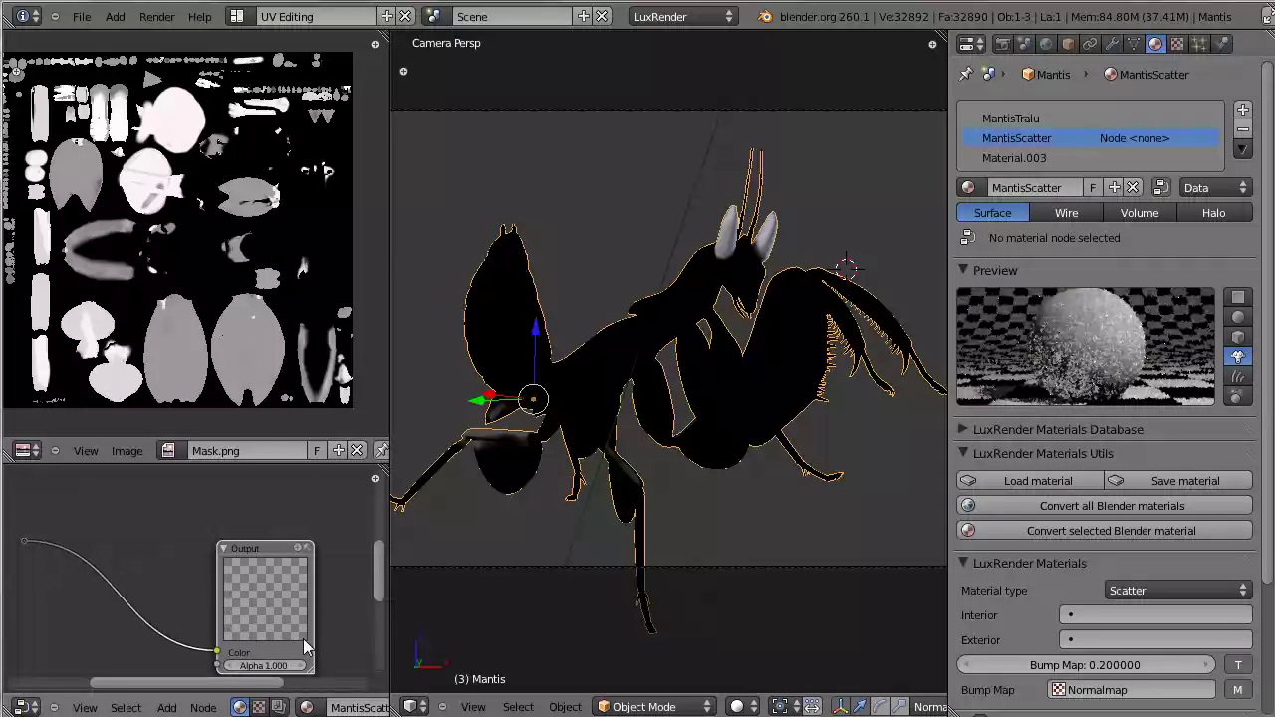
{"action": "middle_click_drag", "start_coordinate": [303, 639], "coordinate": [274, 556]}
{"action": "key", "text": "shift+a"}
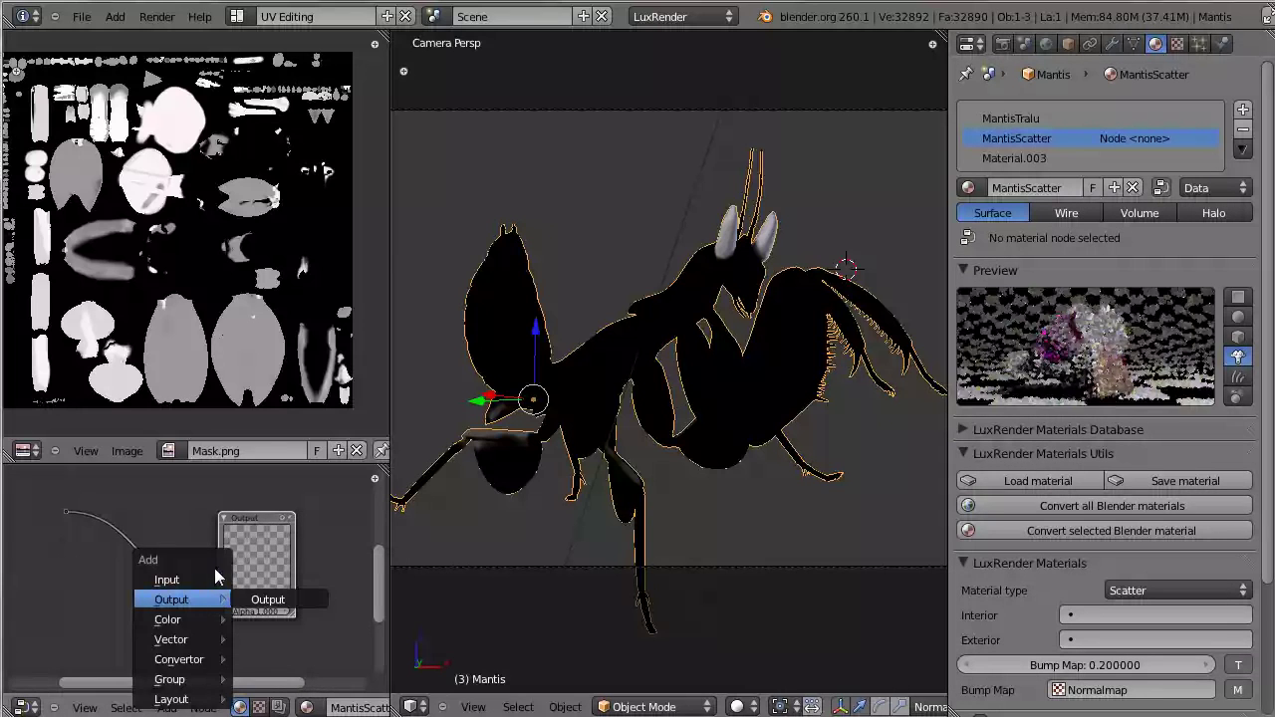
{"action": "mouse_move", "coordinate": [192, 580]}
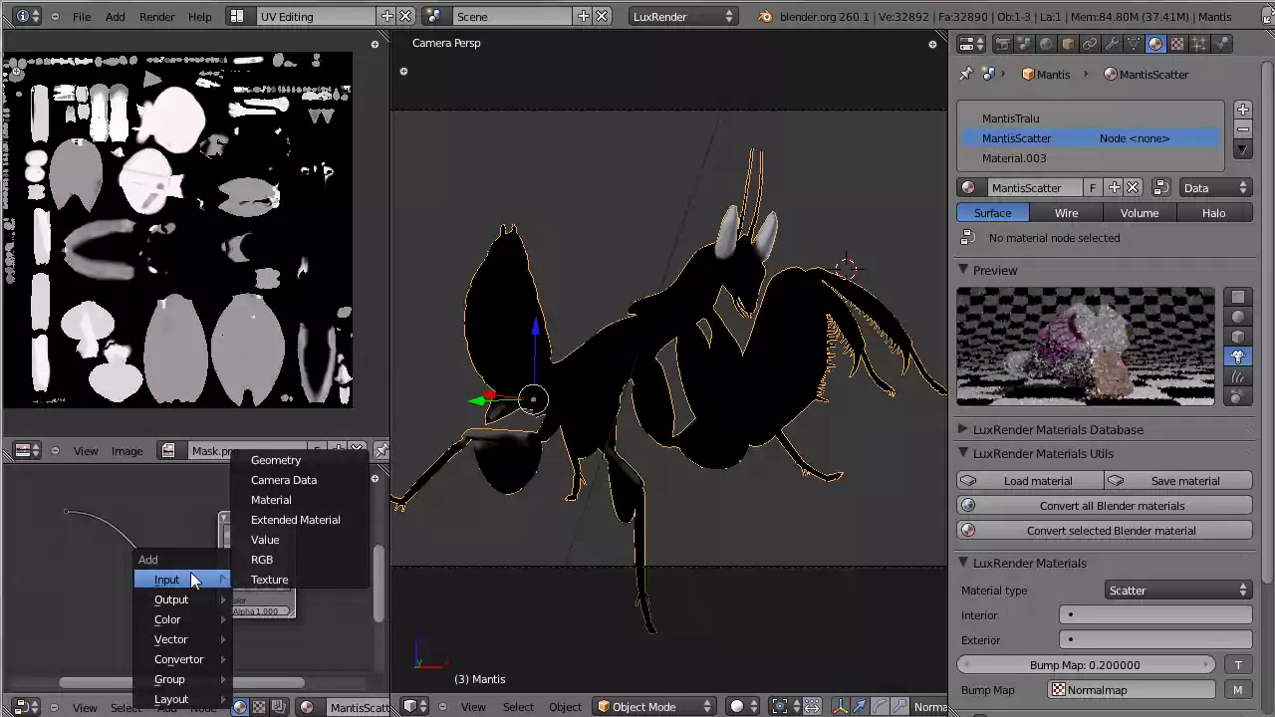
{"action": "key", "text": "Escape"}
{"action": "scroll", "coordinate": [212, 562], "scroll_direction": "down", "scroll_amount": 1}
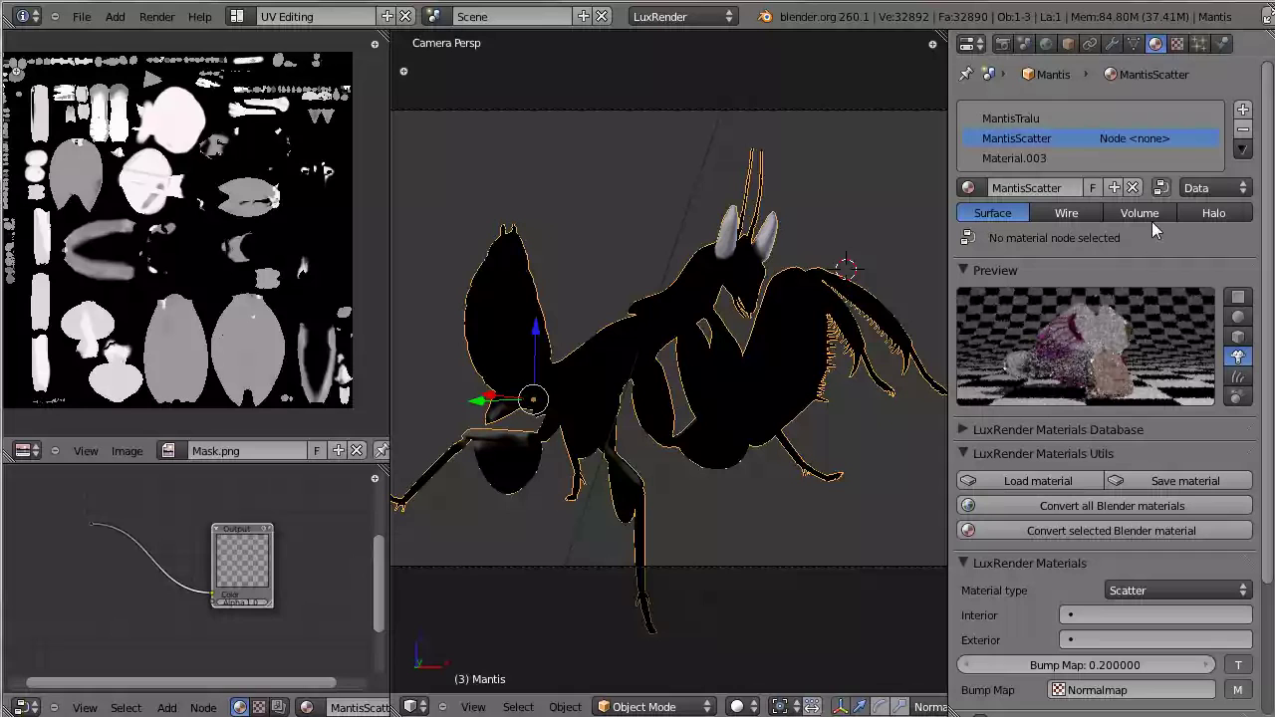
{"action": "middle_click_drag", "start_coordinate": [275, 561], "coordinate": [247, 555]}
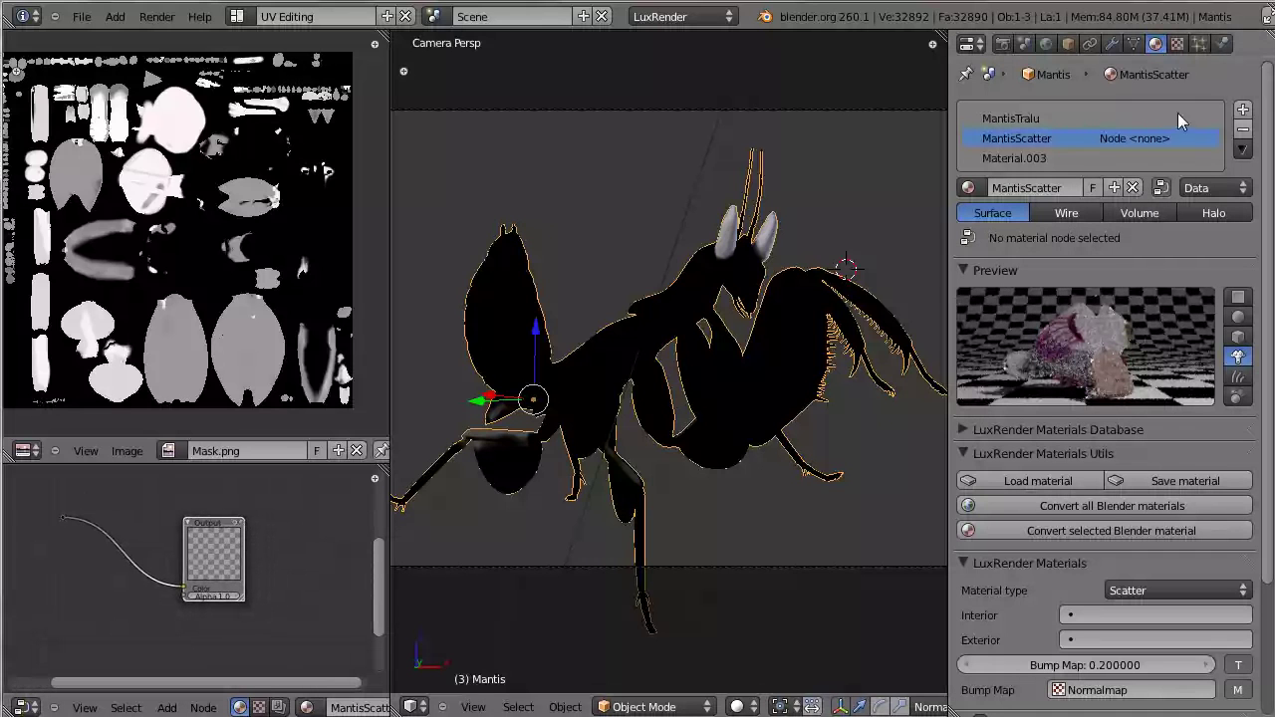
{"action": "left_click", "coordinate": [1159, 189]}
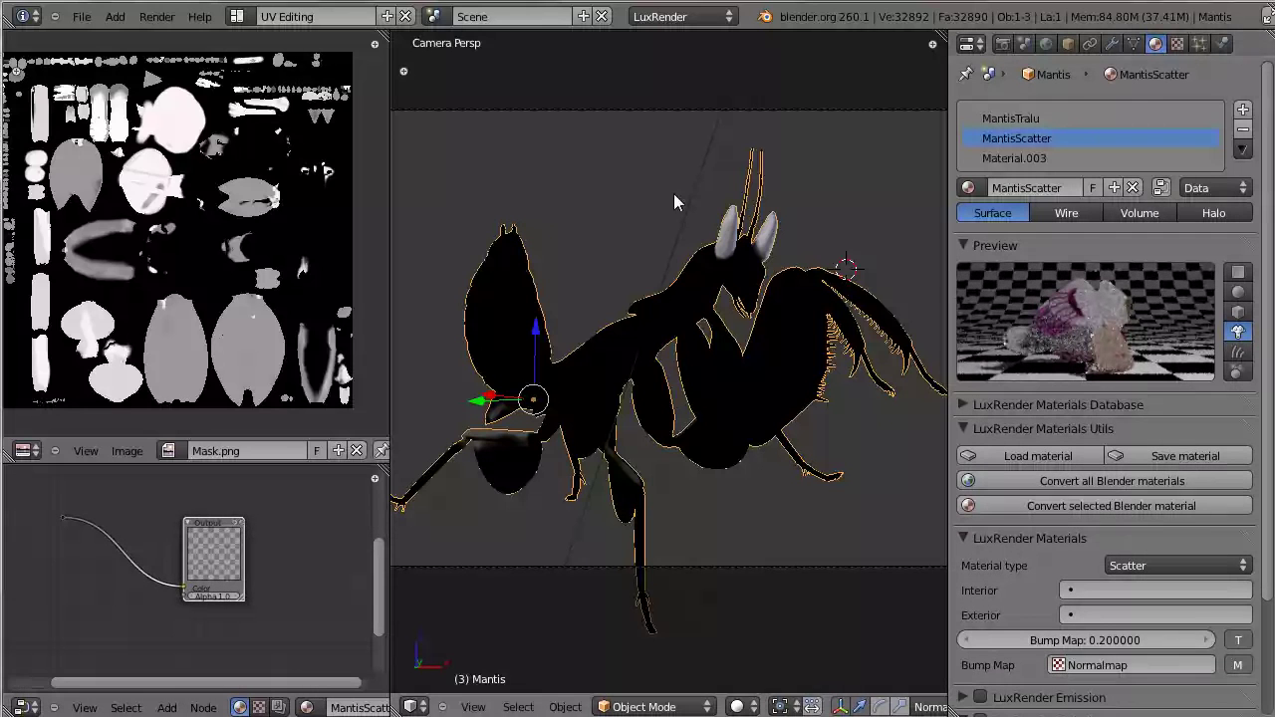
{"action": "left_click", "coordinate": [1105, 158]}
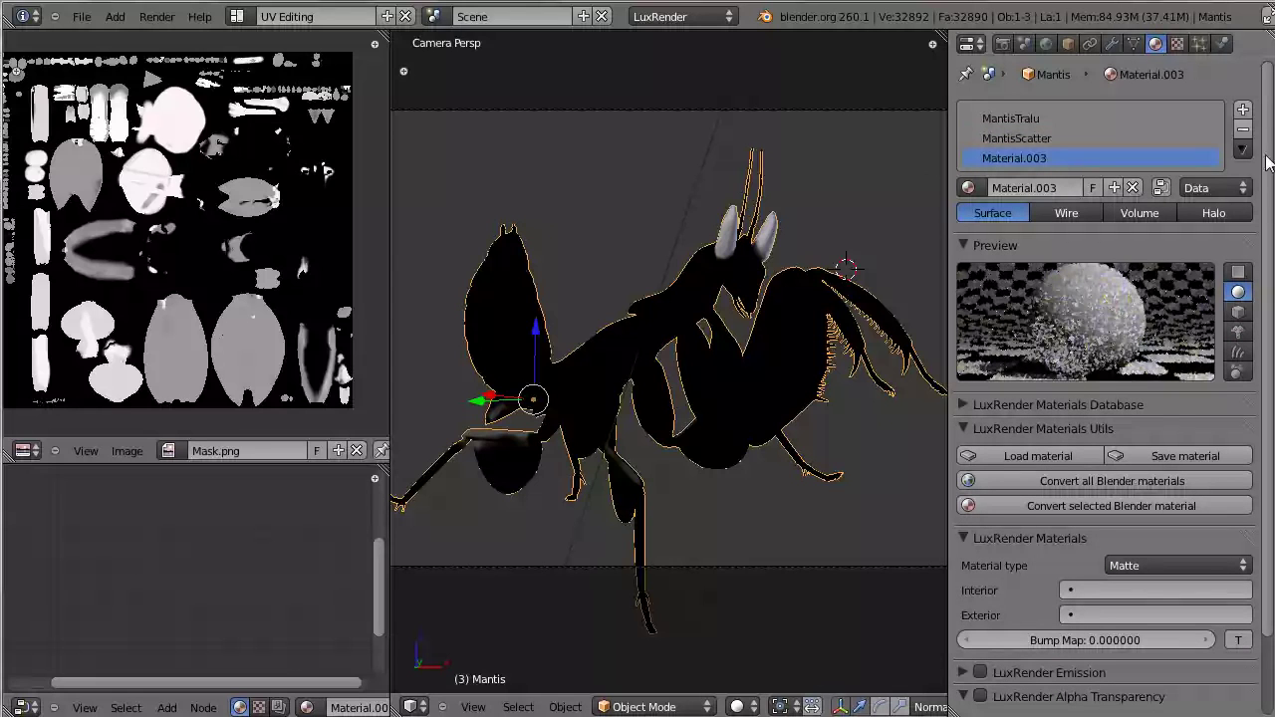
Replace the Material.003 slot with a single-user copy of MantisTralu named MantisPrecomp
{"action": "left_click", "coordinate": [1242, 130]}
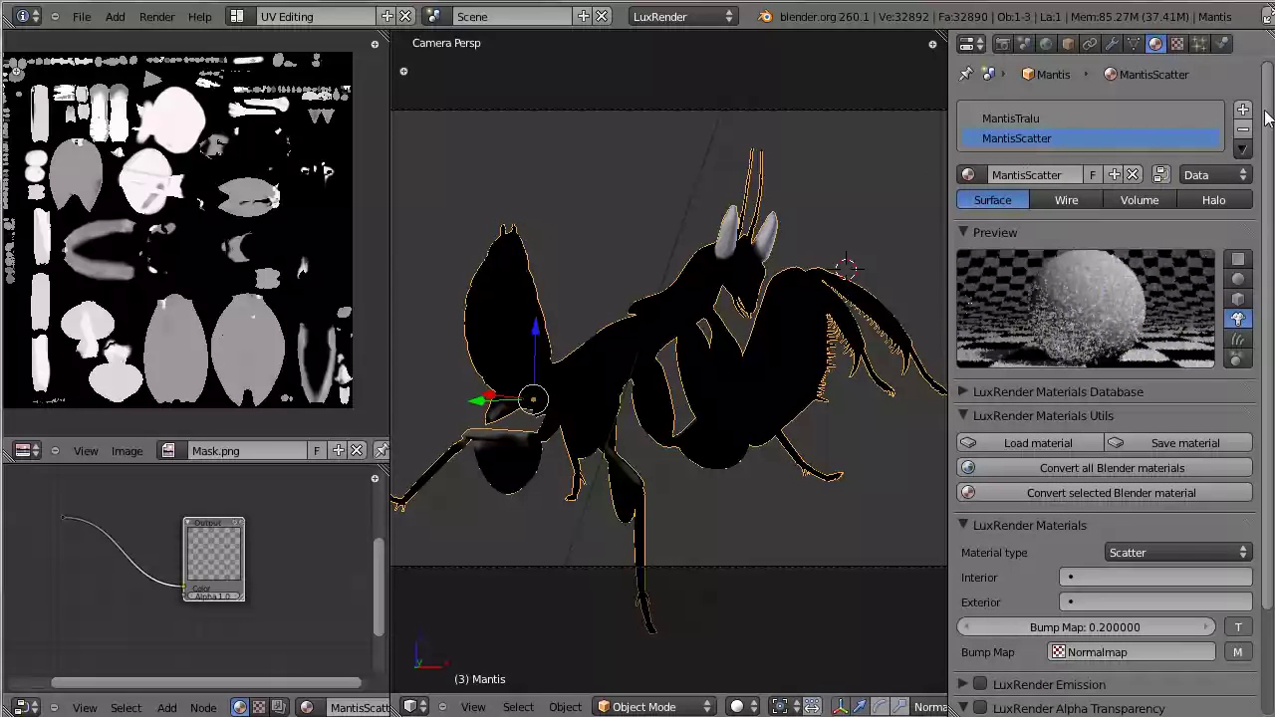
{"action": "left_click", "coordinate": [1243, 109]}
{"action": "left_click", "coordinate": [971, 187]}
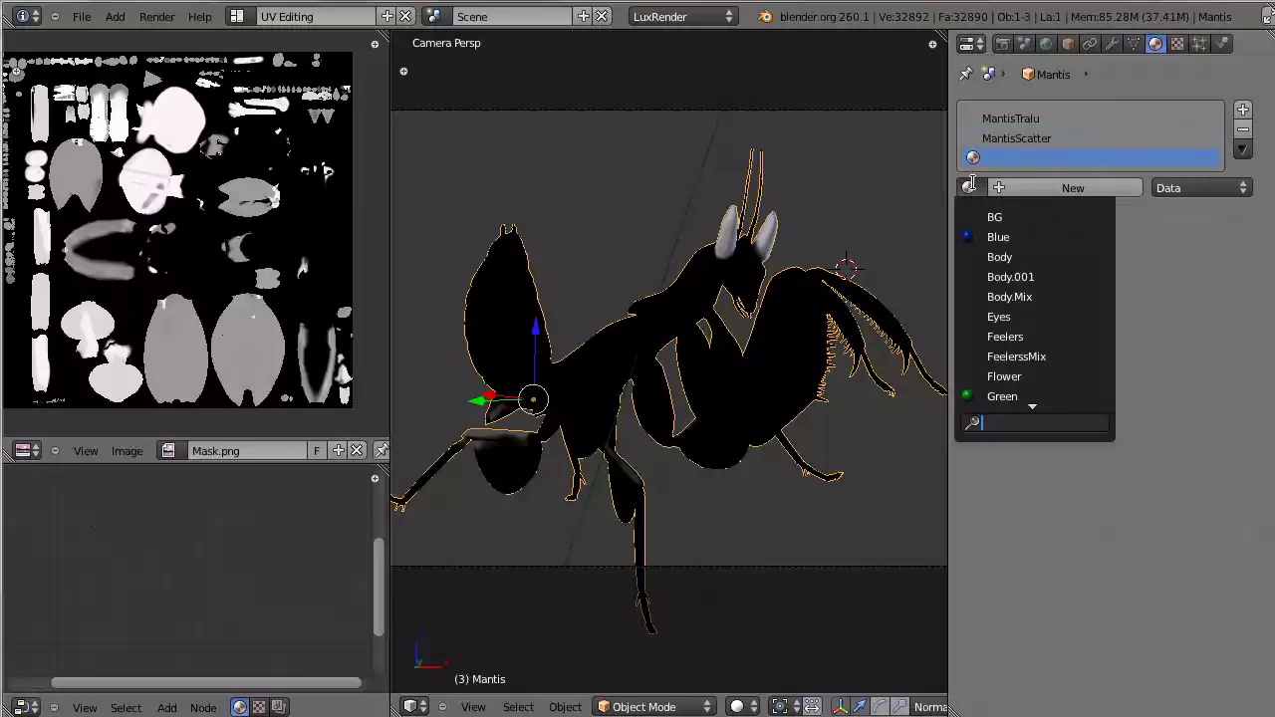
{"action": "type", "text": "tra"}
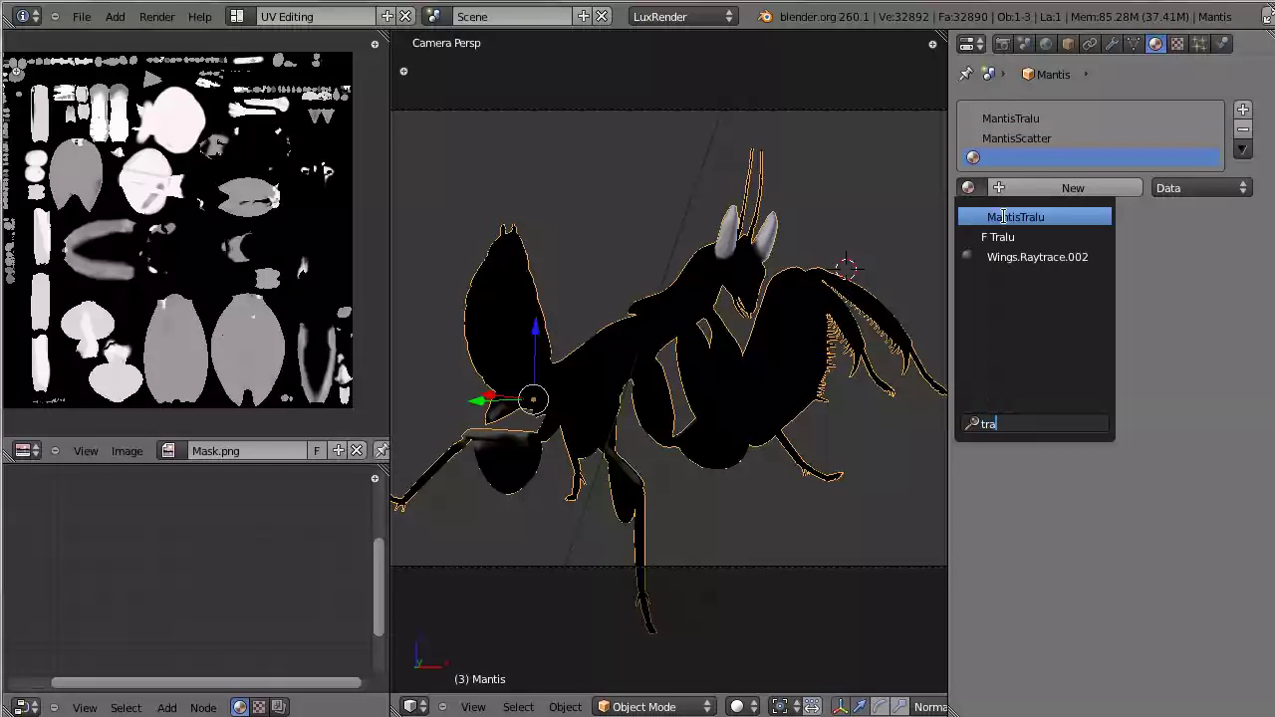
{"action": "left_click", "coordinate": [1045, 216]}
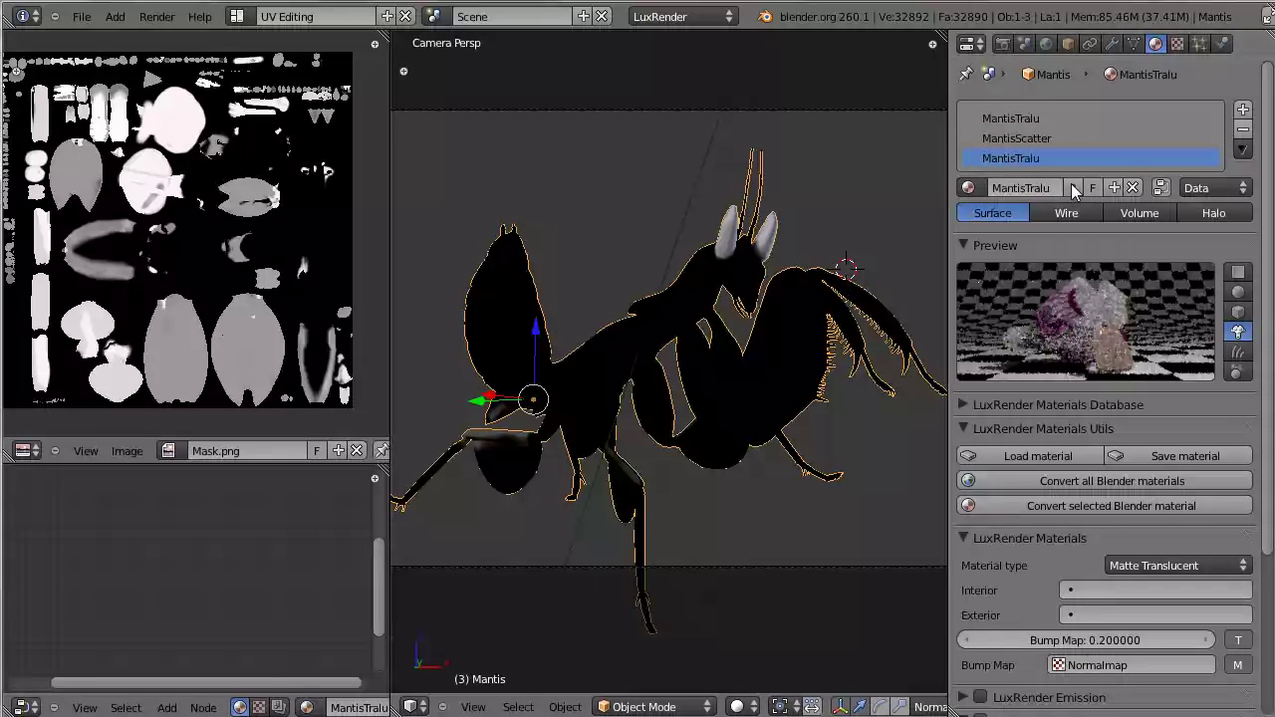
{"action": "left_click", "coordinate": [1071, 185]}
{"action": "double_click", "coordinate": [1030, 185]}
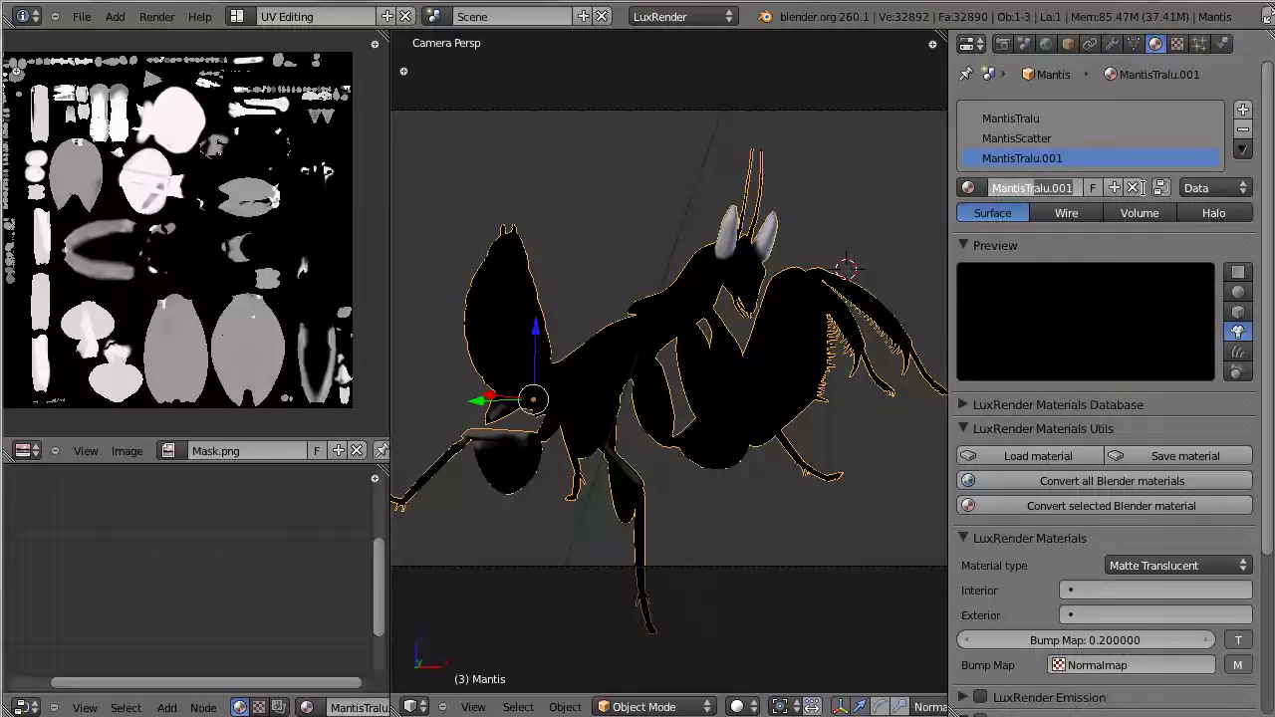
{"action": "type", "text": "Mantis"}
{"action": "key", "text": "BackSpace"}
{"action": "key", "text": "BackSpace"}
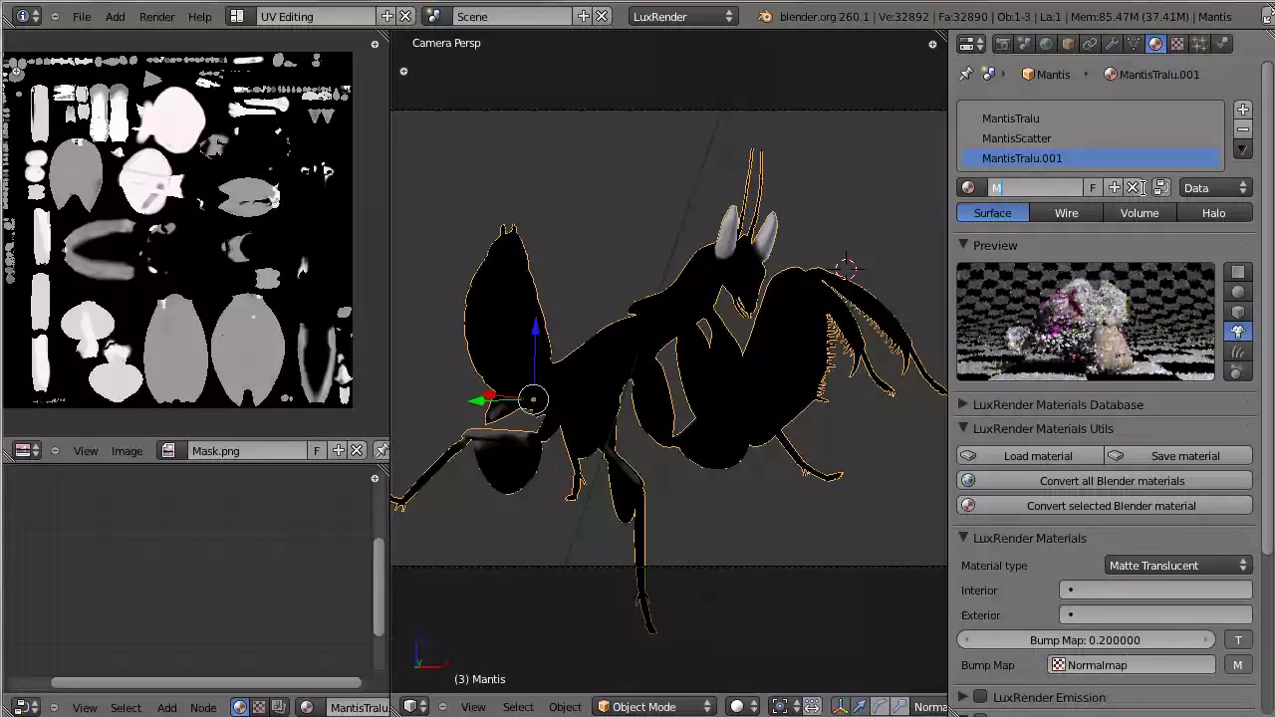
{"action": "type", "text": "antis"}
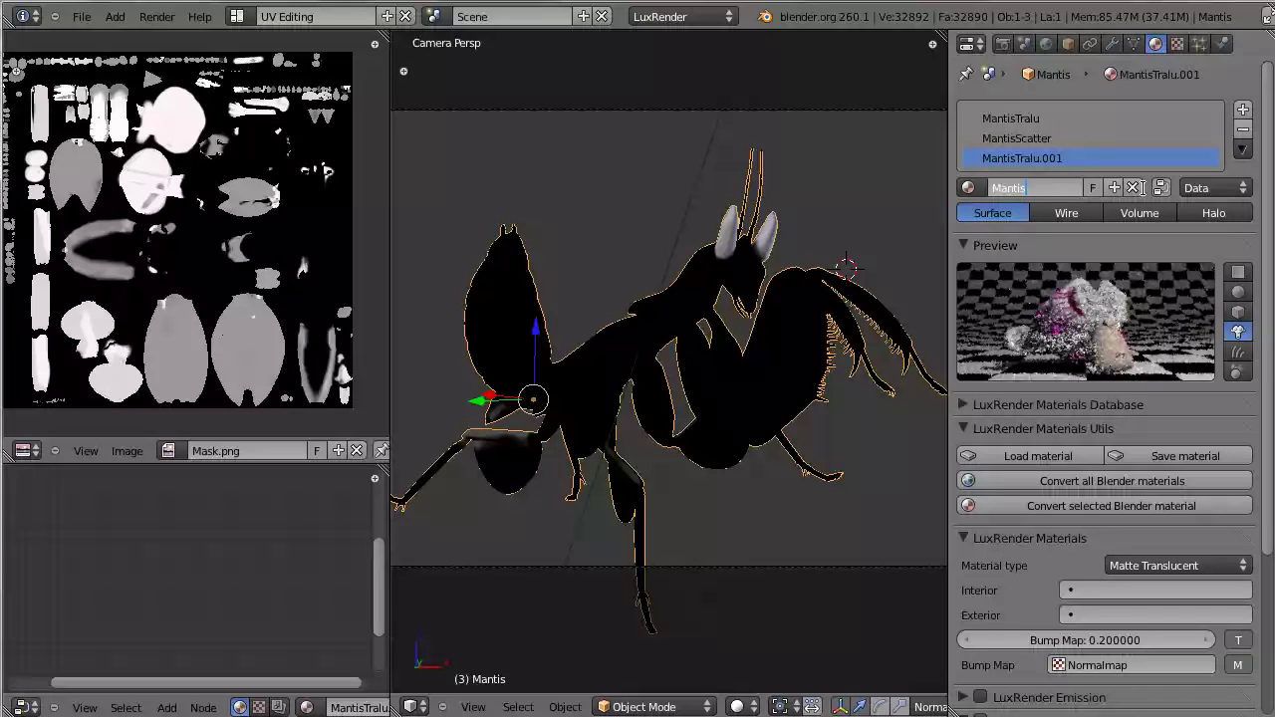
{"action": "type", "text": "Precom"}
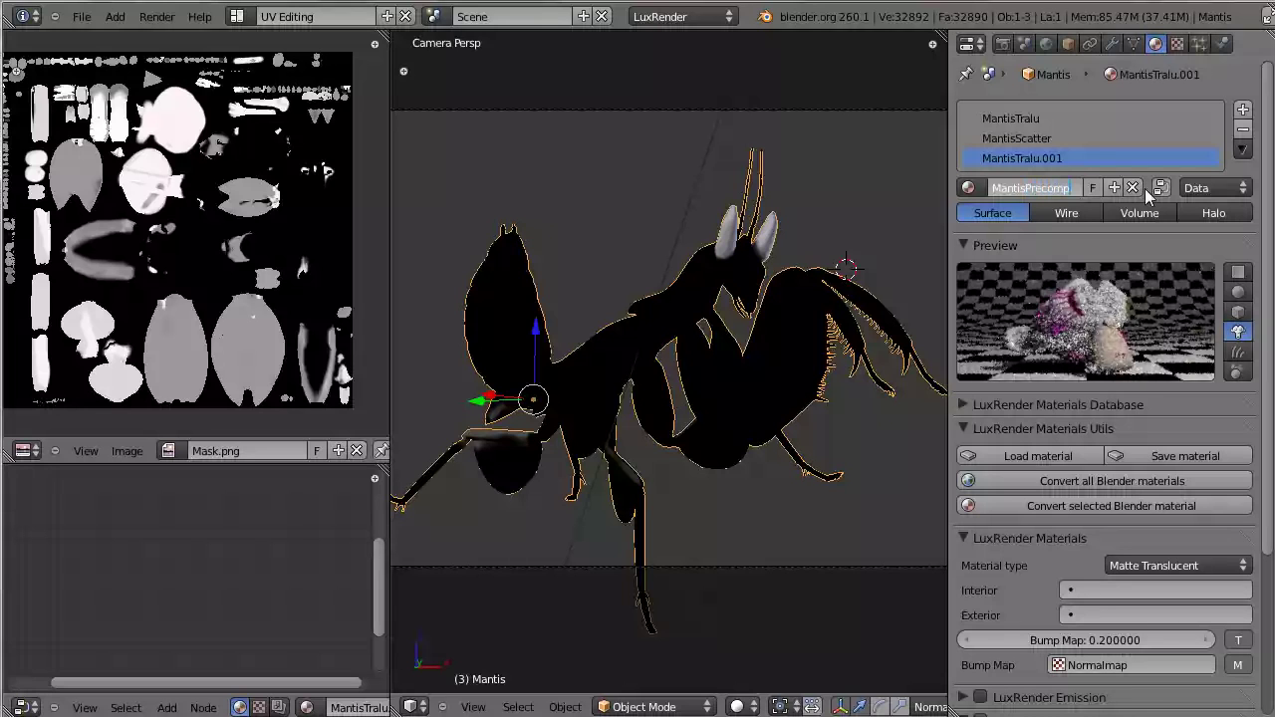
{"action": "type", "text": "p"}
{"action": "key", "text": "Return"}
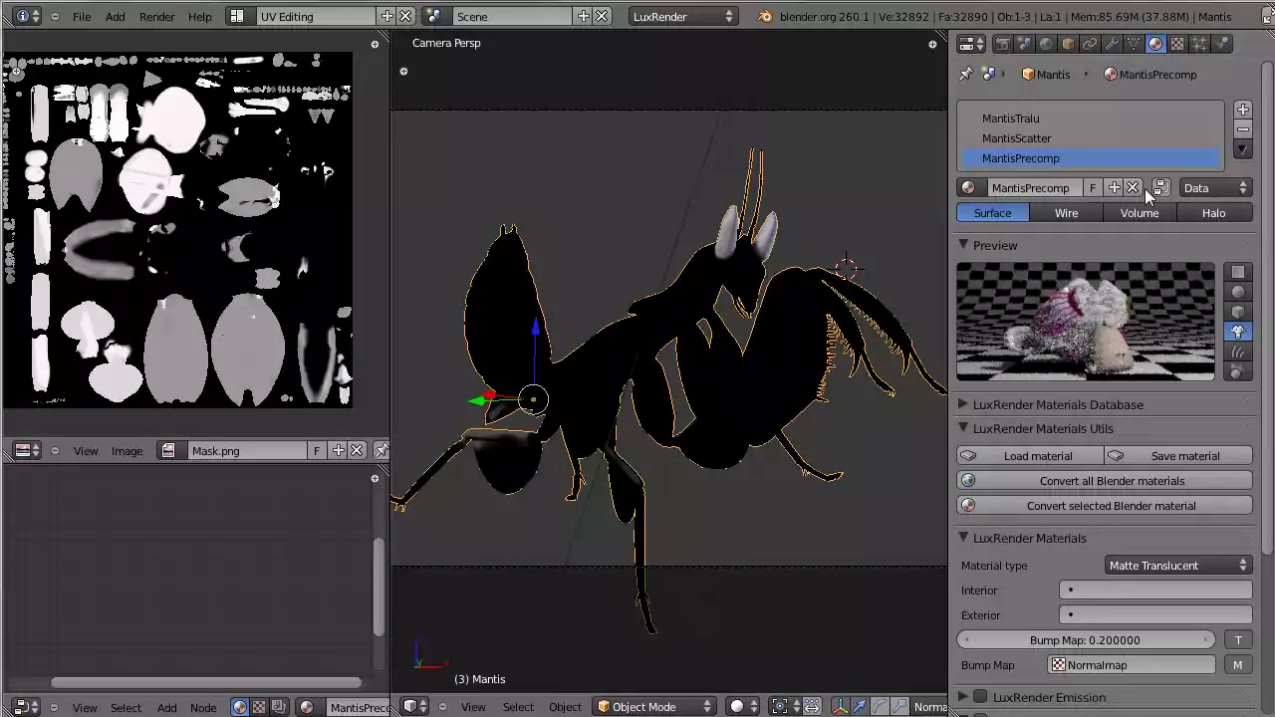
Compare MantisPrecomp with MantisTralu and MantisScatter, then select the empty texture slot below Specmap
{"action": "left_click", "coordinate": [1109, 119]}
{"action": "left_click", "coordinate": [1109, 137]}
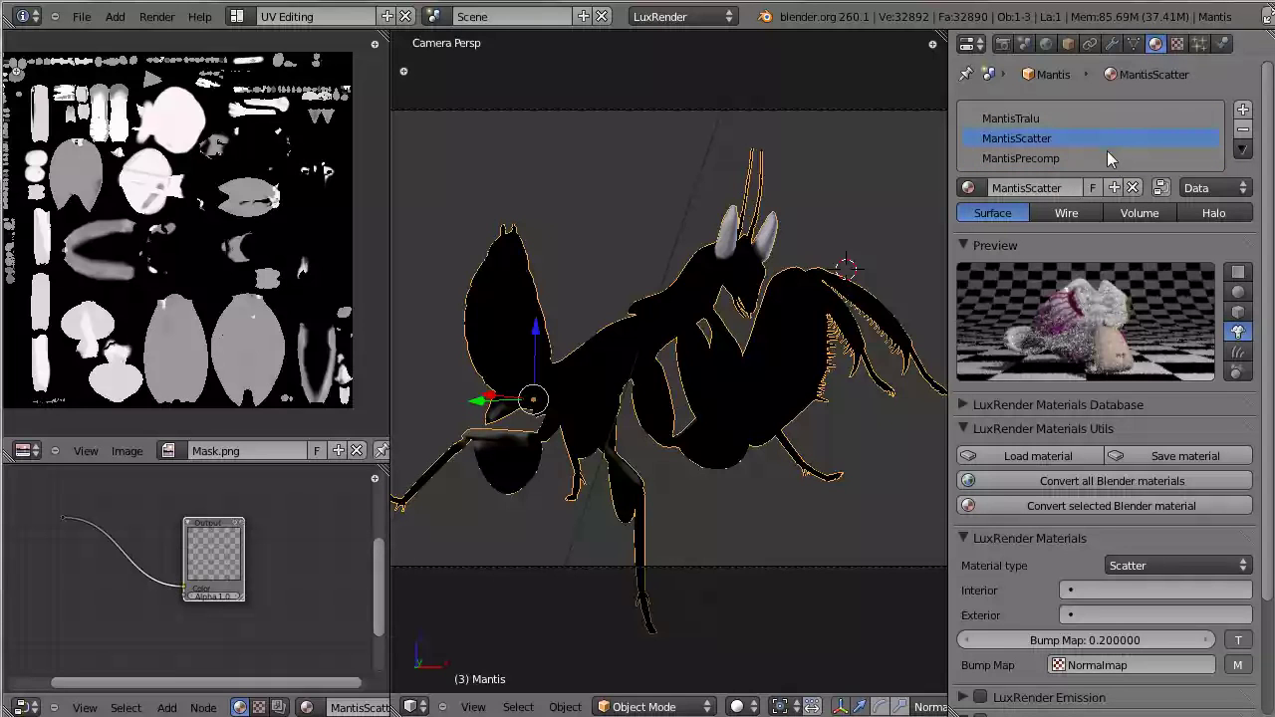
{"action": "left_click", "coordinate": [1104, 157]}
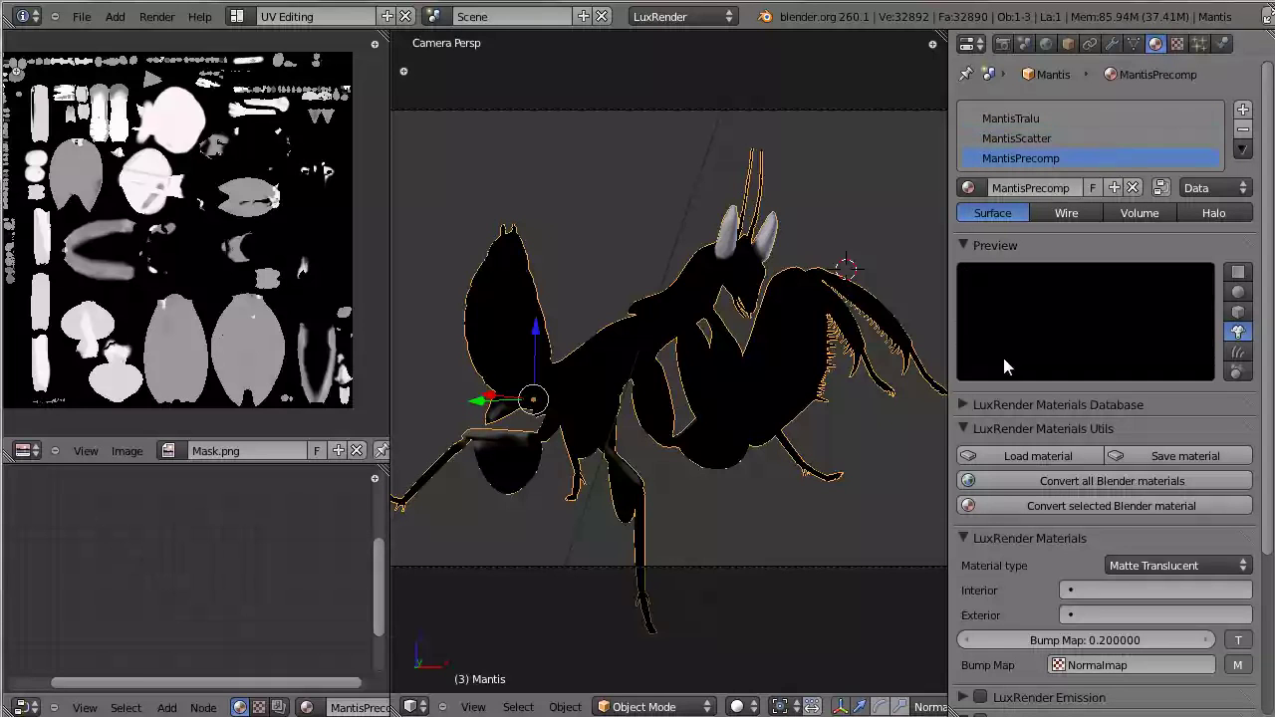
{"action": "left_click", "coordinate": [1031, 137]}
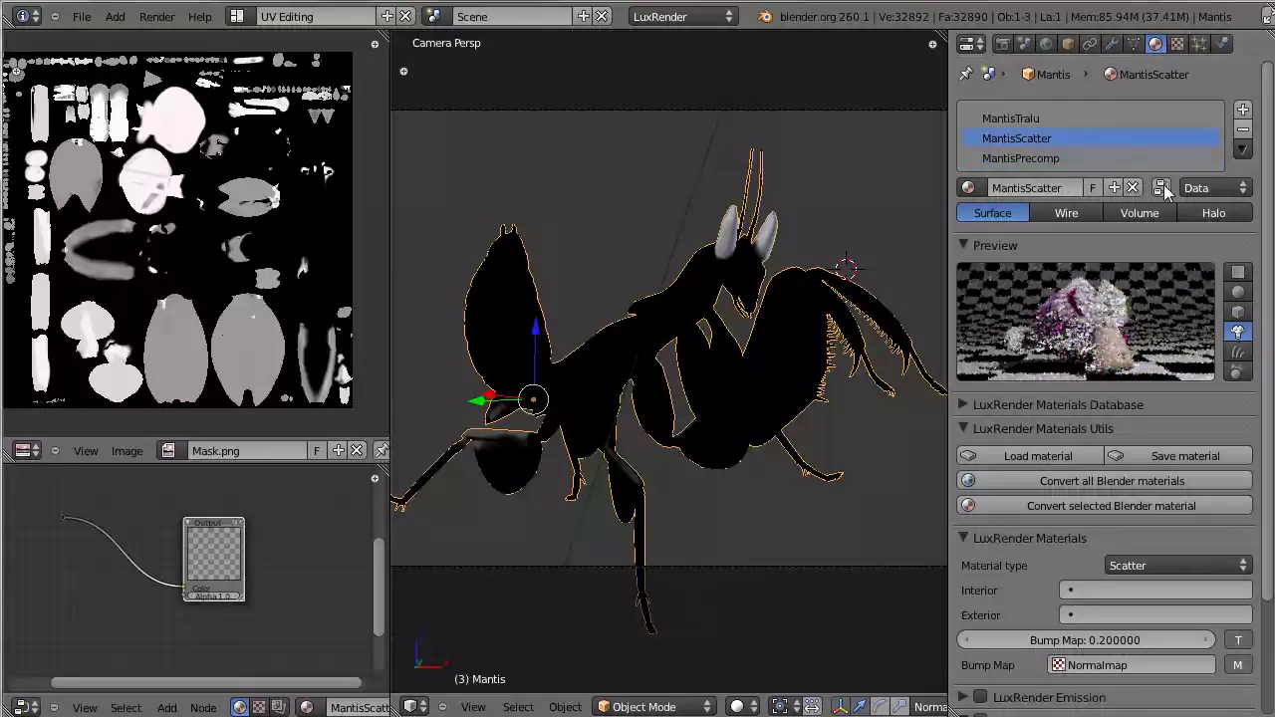
{"action": "left_click", "coordinate": [1055, 162]}
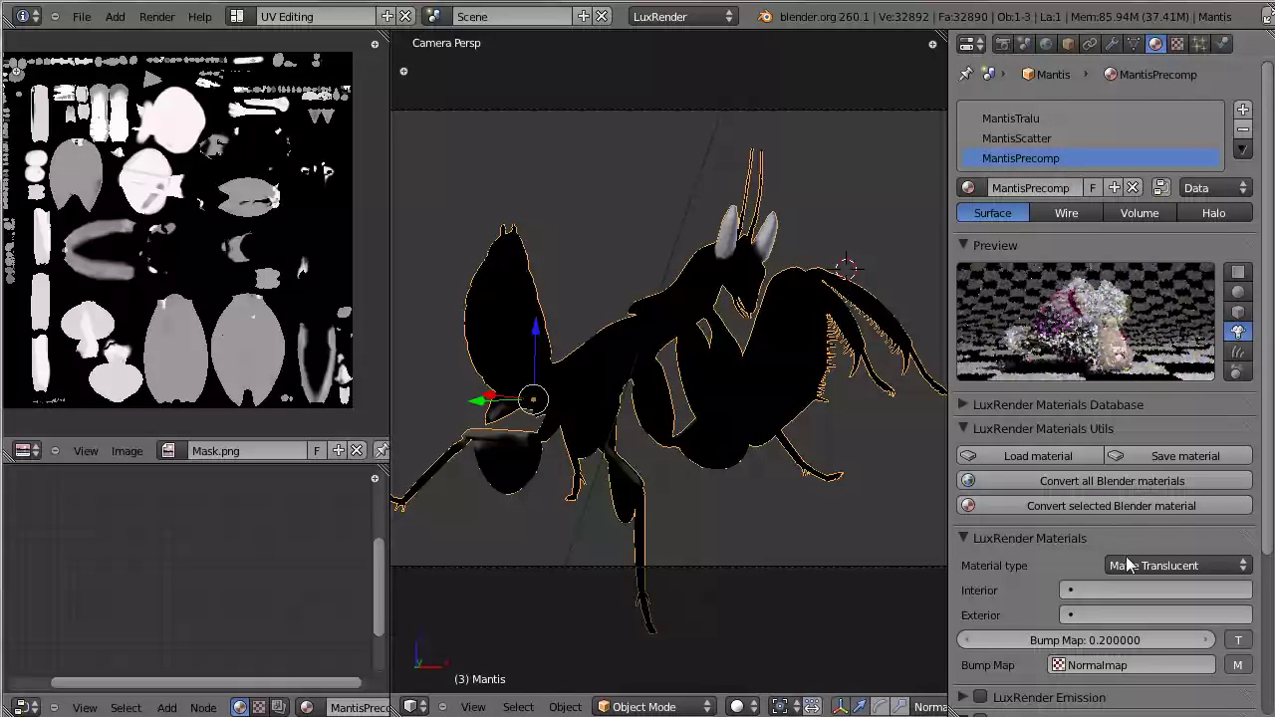
{"action": "left_click", "coordinate": [1178, 44]}
{"action": "left_click", "coordinate": [1033, 204]}
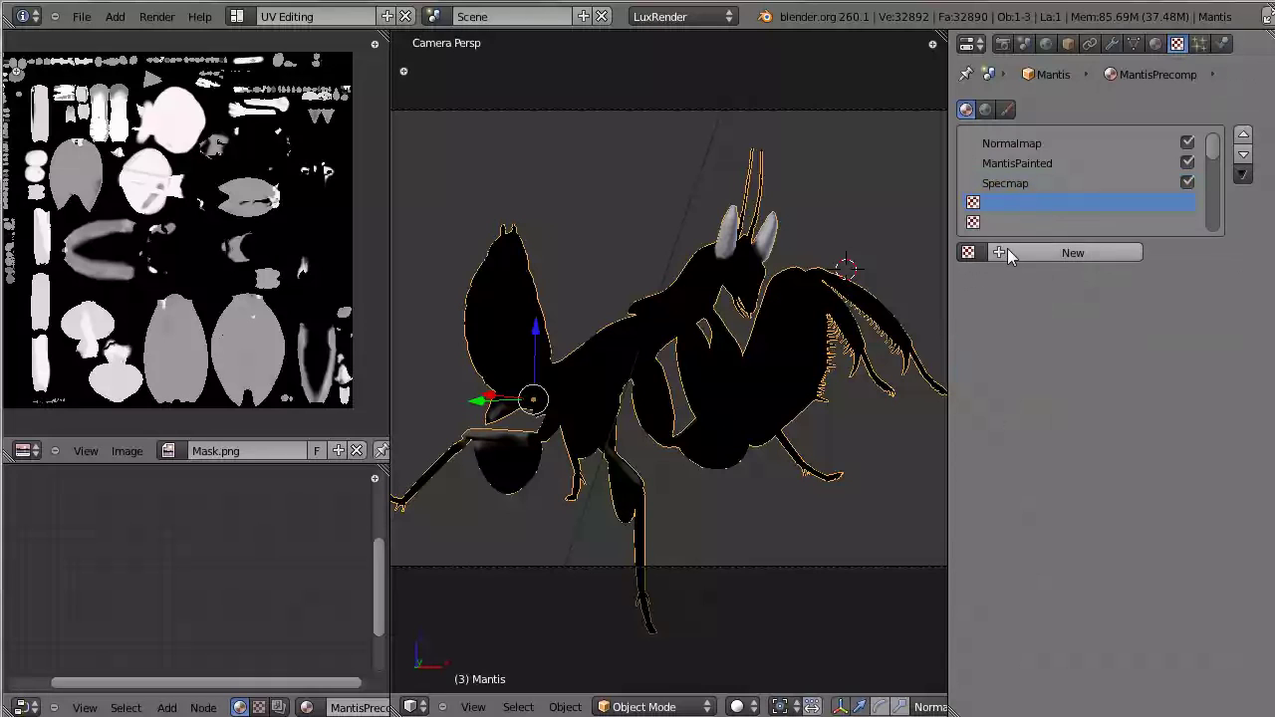
Create a new LuxRender Image Map texture in the empty slot that loads Textures/Mask.png
{"action": "left_click", "coordinate": [1007, 251]}
{"action": "left_click", "coordinate": [1046, 278]}
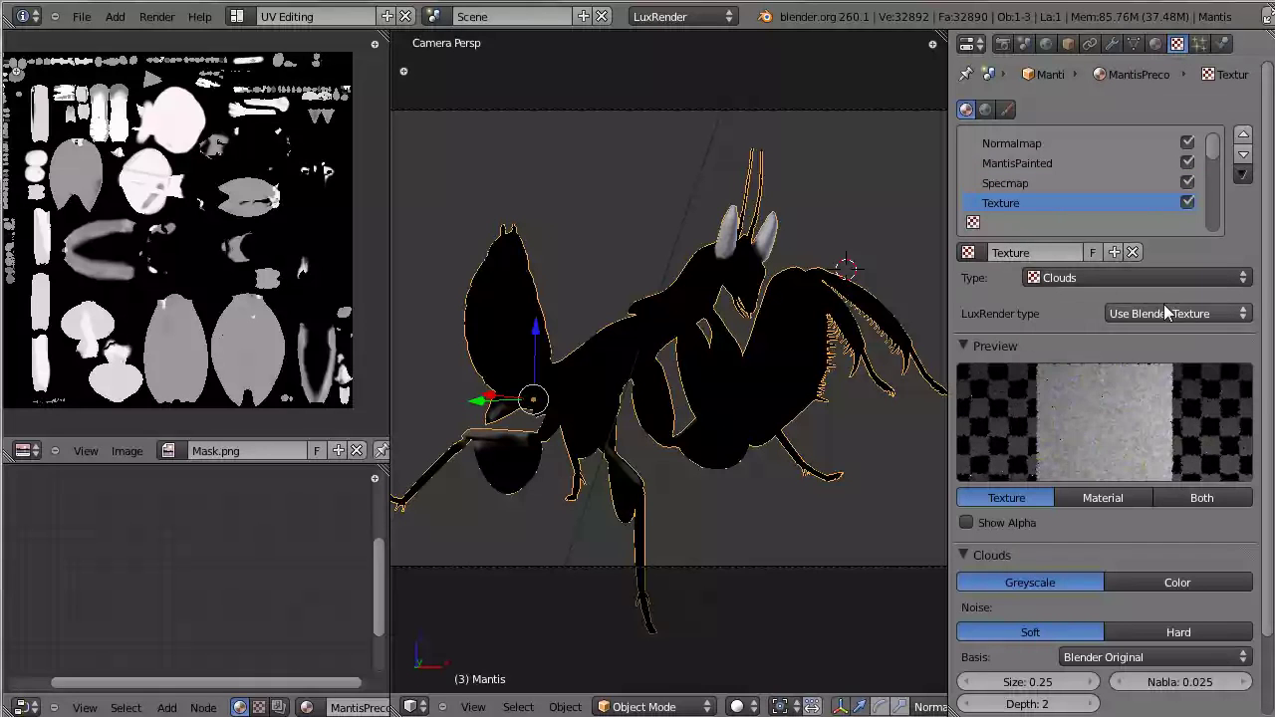
{"action": "left_click", "coordinate": [1156, 314]}
{"action": "mouse_move", "coordinate": [1146, 354]}
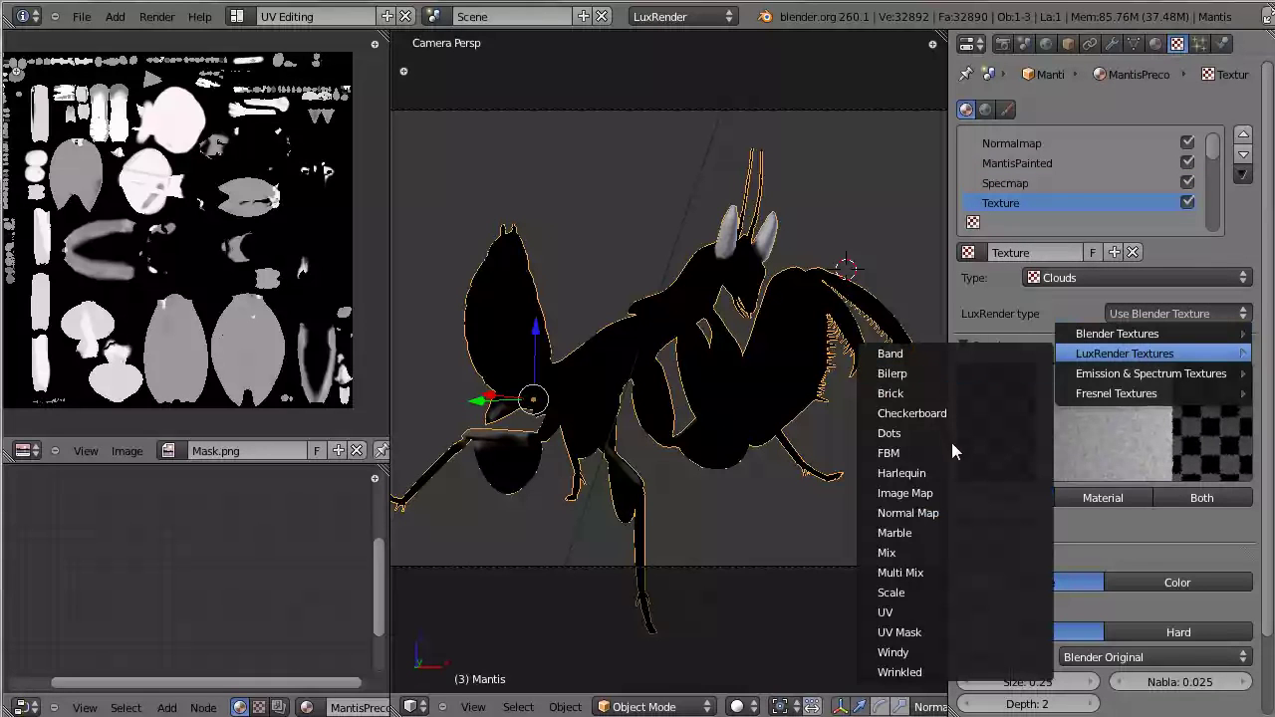
{"action": "left_click", "coordinate": [916, 493]}
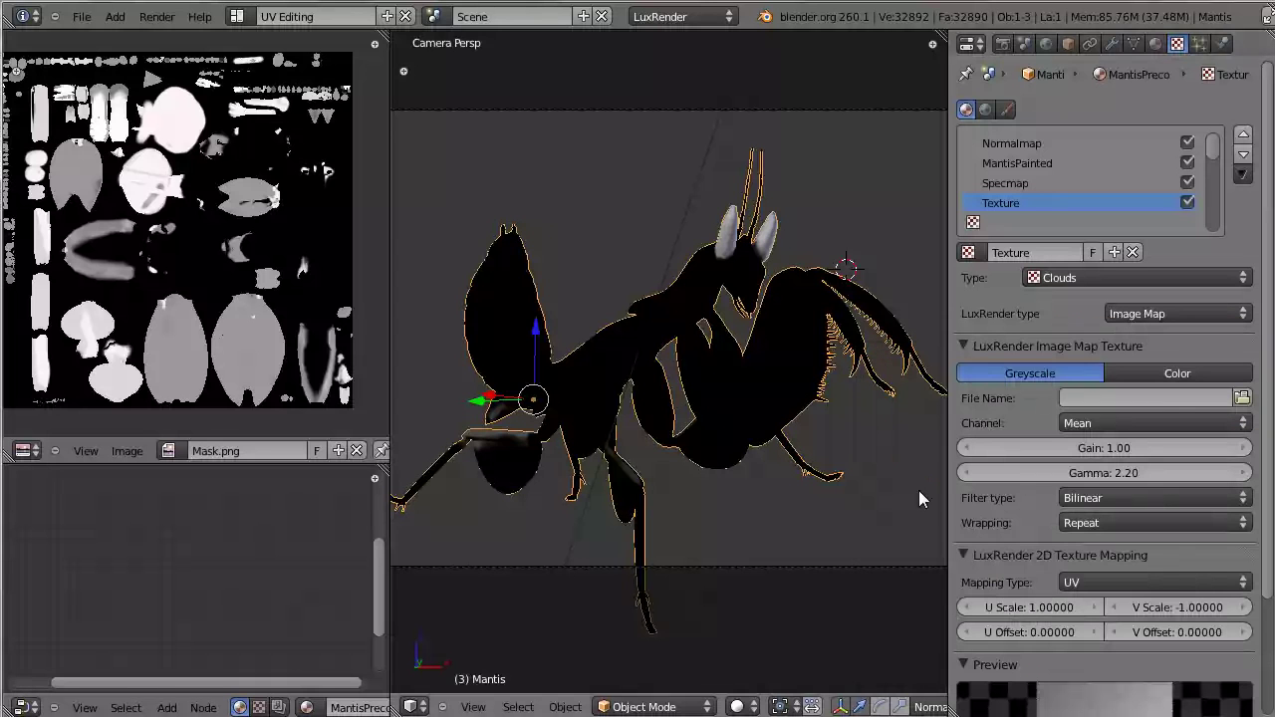
{"action": "left_click", "coordinate": [1243, 398]}
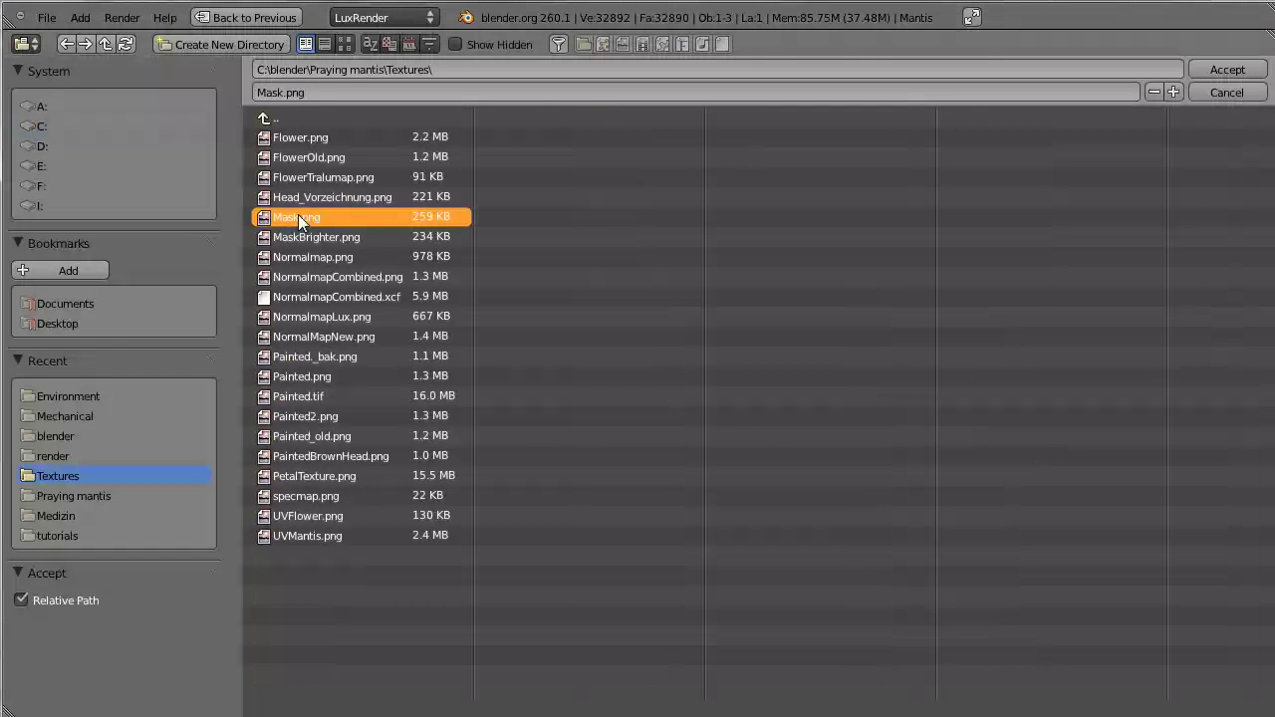
{"action": "double_click", "coordinate": [297, 215]}
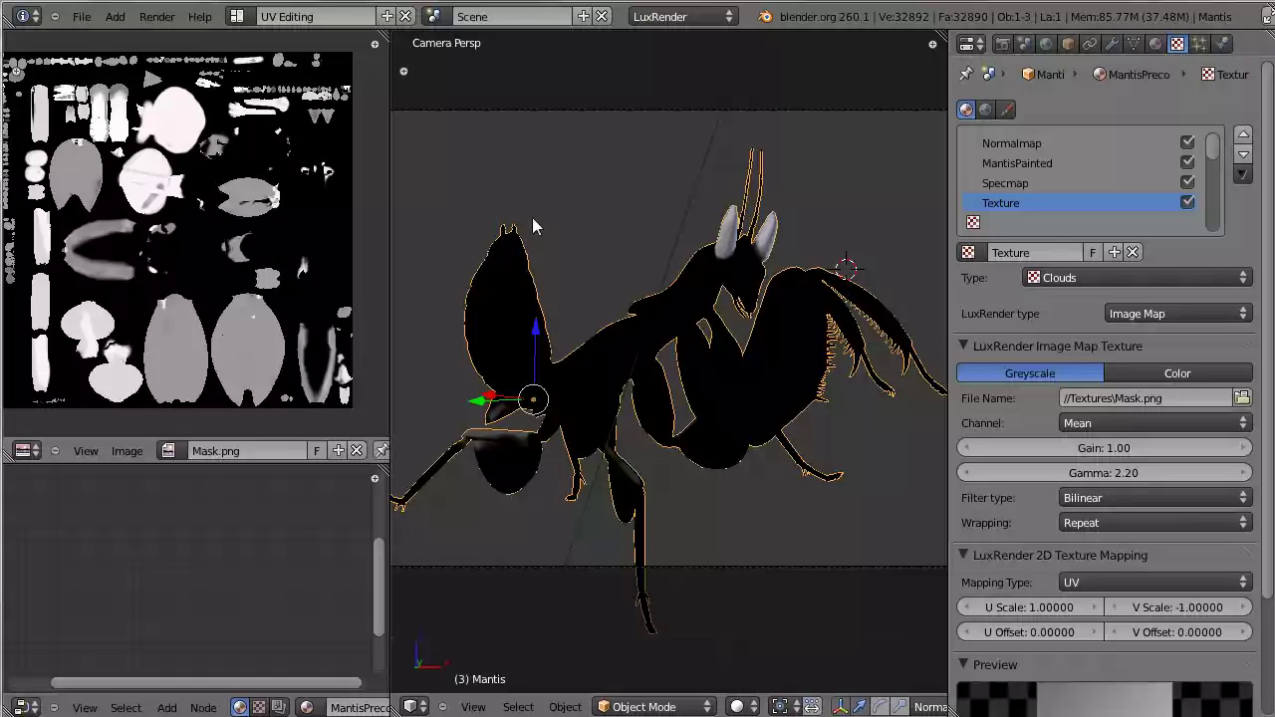
{"action": "left_click", "coordinate": [1155, 44]}
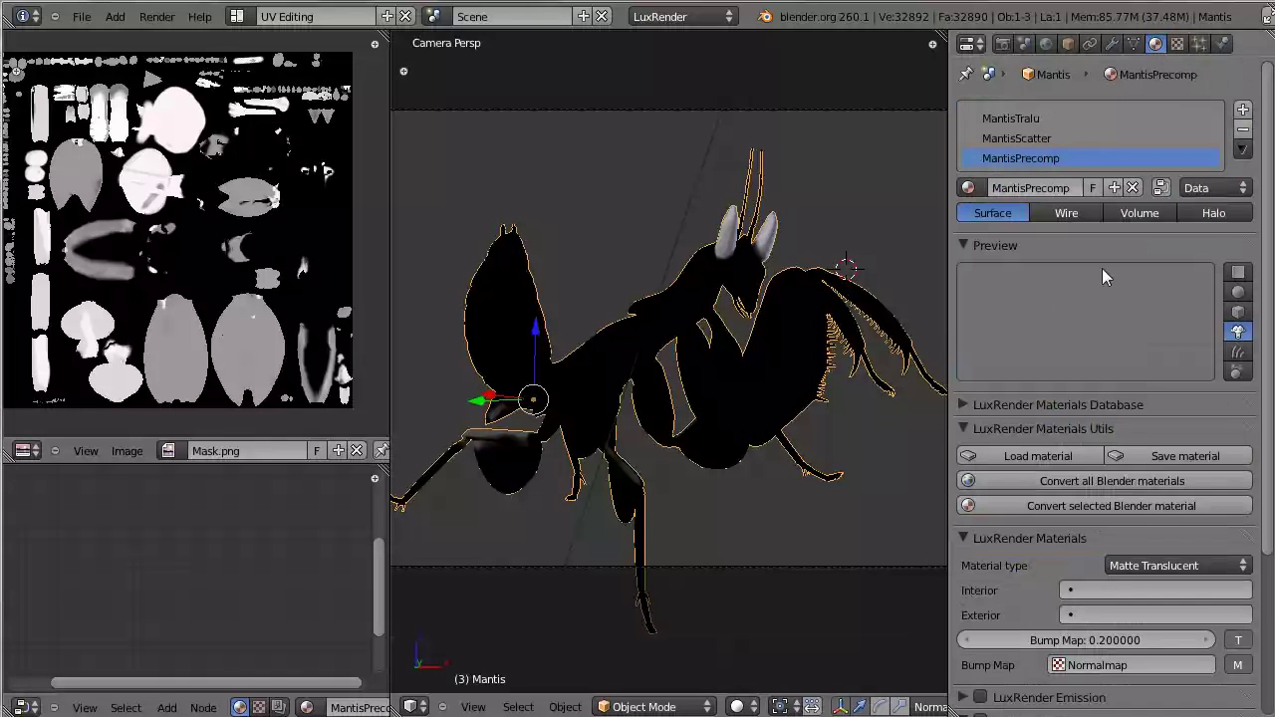
Set MantisPrecomp's material type to Mix, with MantisScatter as Material 1 and MantisTralu as Material 2
{"action": "left_click", "coordinate": [1183, 568]}
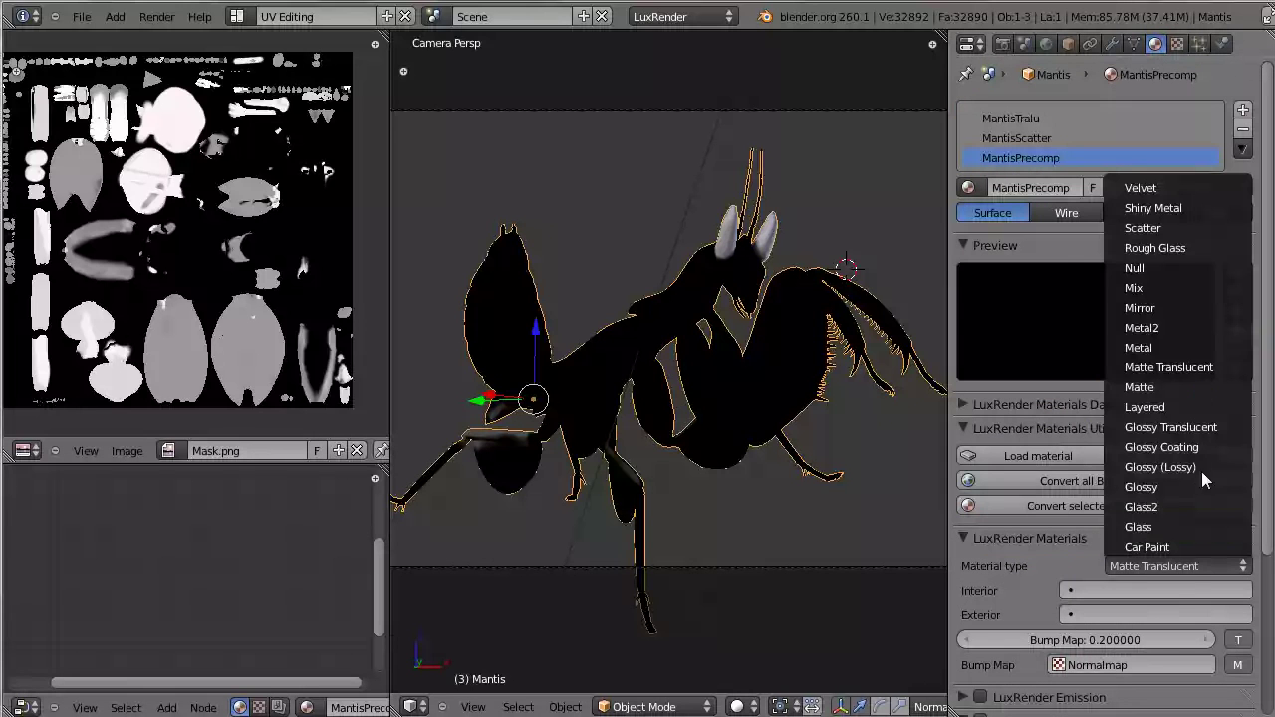
{"action": "left_click", "coordinate": [1136, 287]}
{"action": "scroll", "coordinate": [1141, 468], "scroll_direction": "down", "scroll_amount": 4}
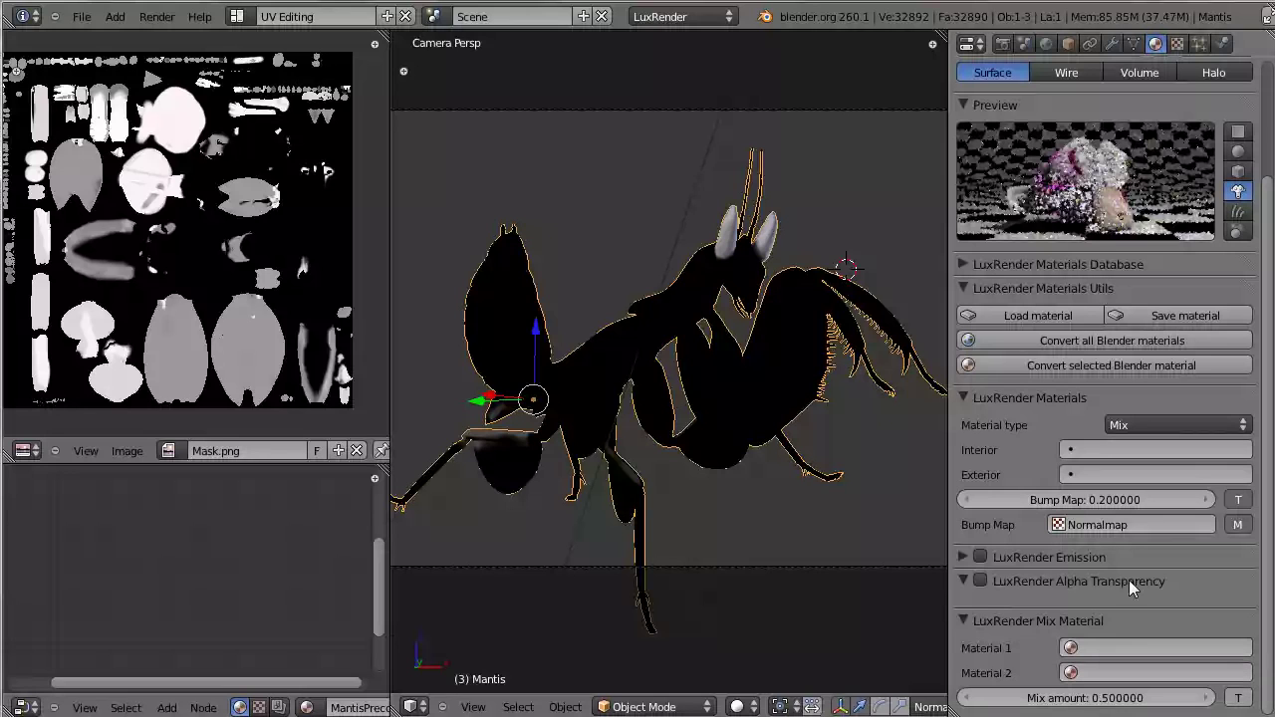
{"action": "left_click", "coordinate": [1122, 649]}
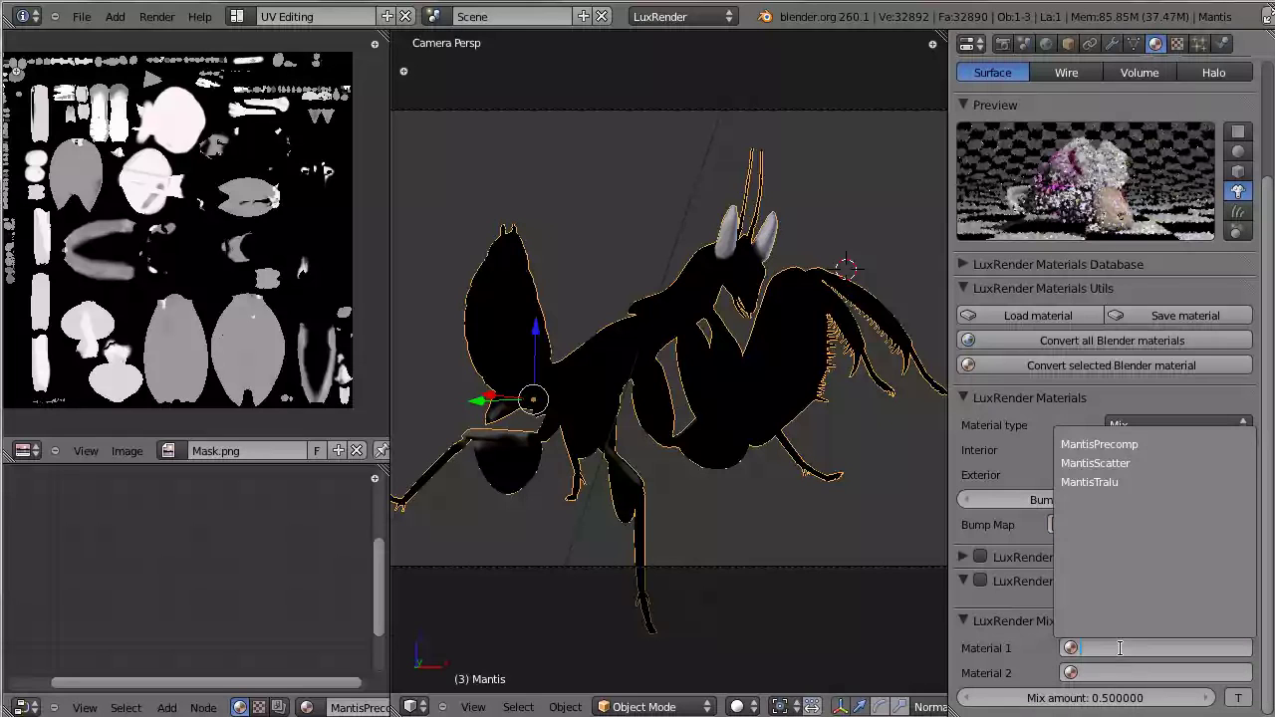
{"action": "left_click", "coordinate": [1136, 467]}
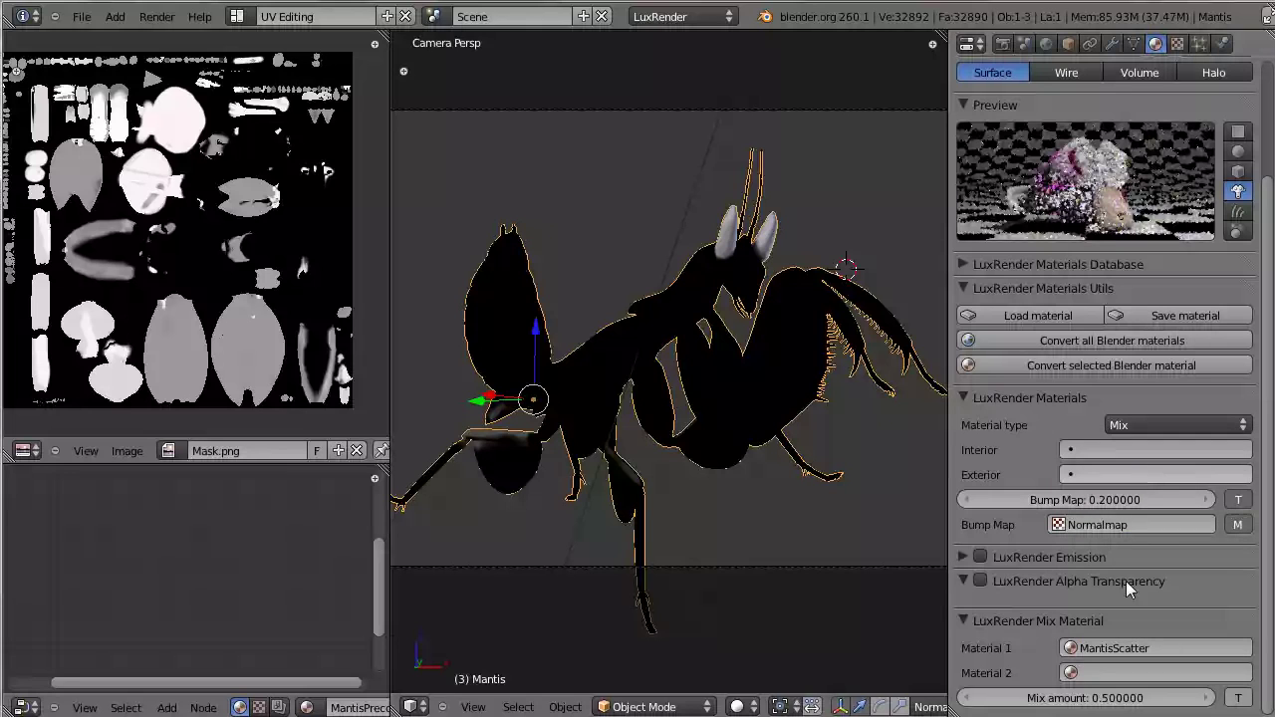
{"action": "left_click", "coordinate": [1101, 671]}
{"action": "left_click", "coordinate": [1111, 508]}
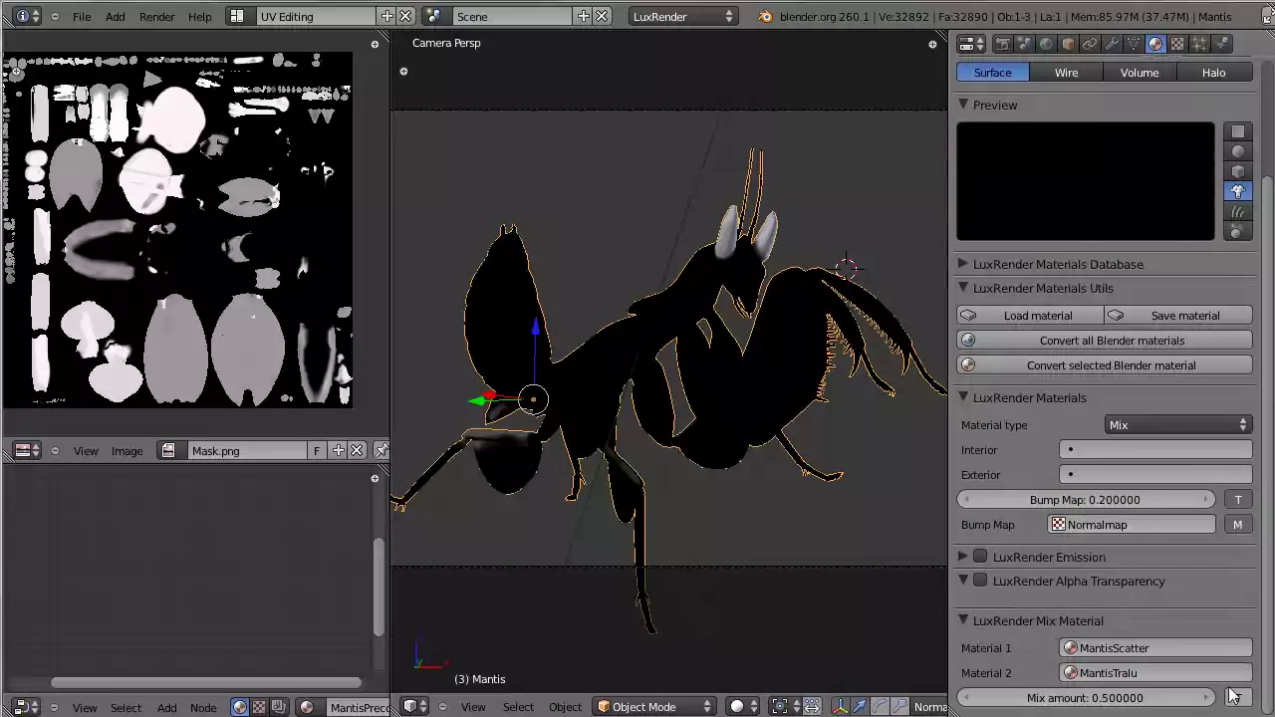
{"action": "scroll", "coordinate": [1159, 582], "scroll_direction": "down", "scroll_amount": 1}
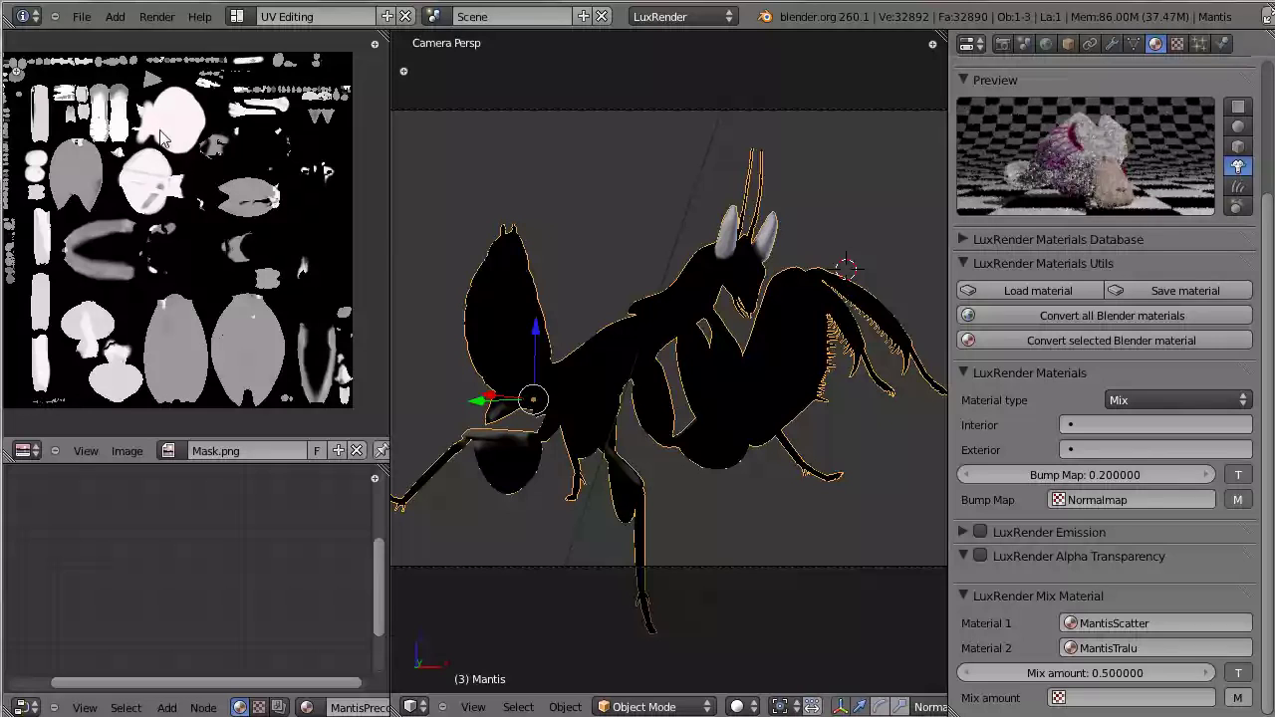
Rename the mask texture to TraluMask and assign it as MantisPrecomp's Mix amount texture
{"action": "left_click", "coordinate": [1152, 703]}
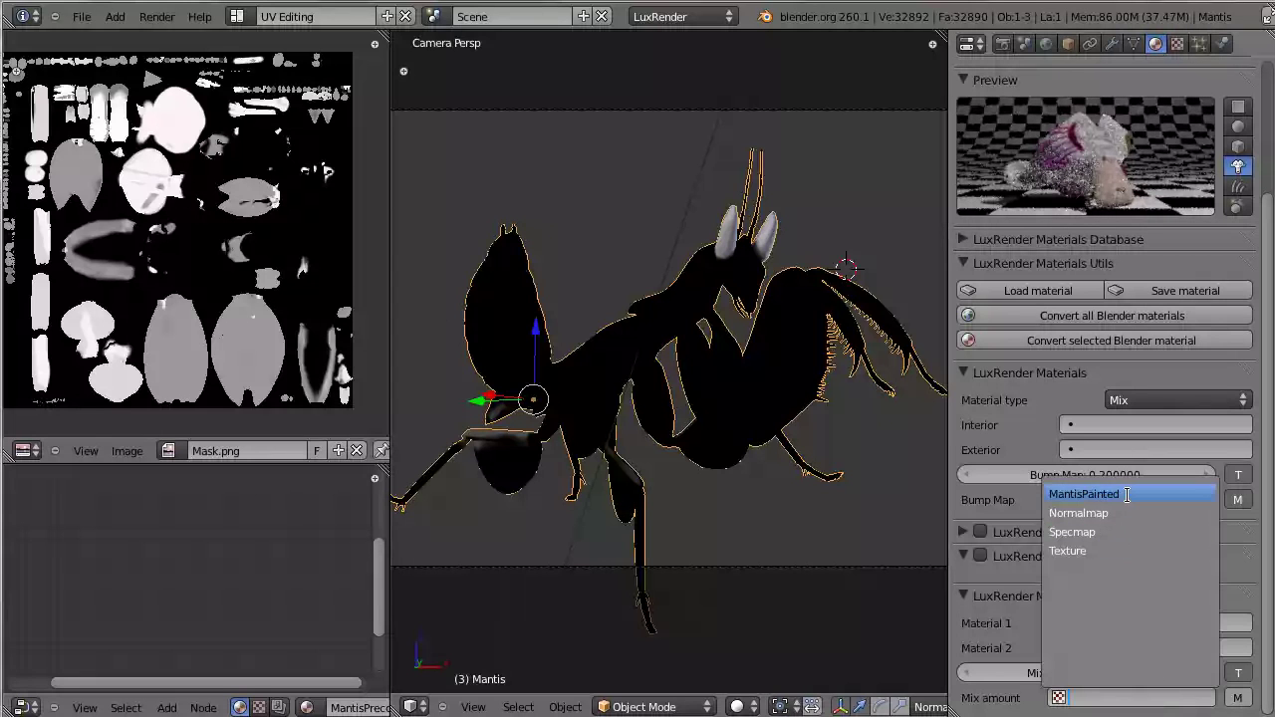
{"action": "left_click", "coordinate": [1125, 544]}
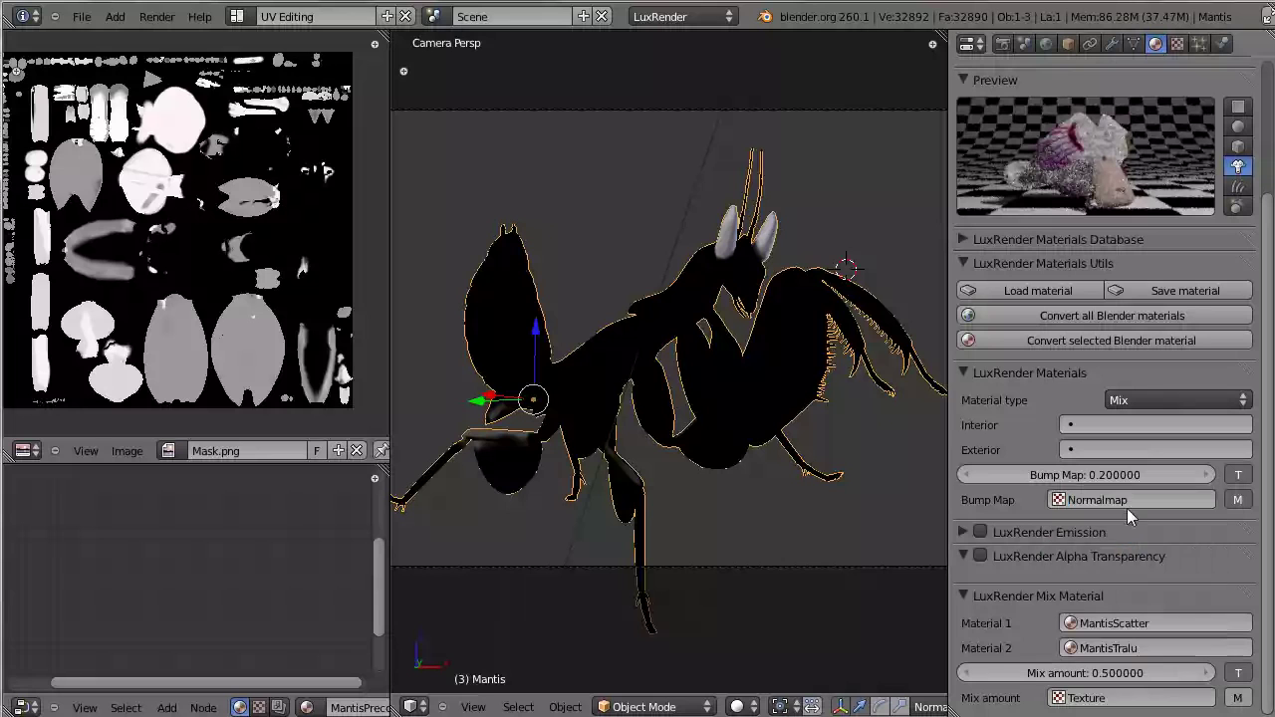
{"action": "left_click", "coordinate": [1177, 45]}
{"action": "left_click", "coordinate": [1041, 244]}
{"action": "type", "text": "Tralu"}
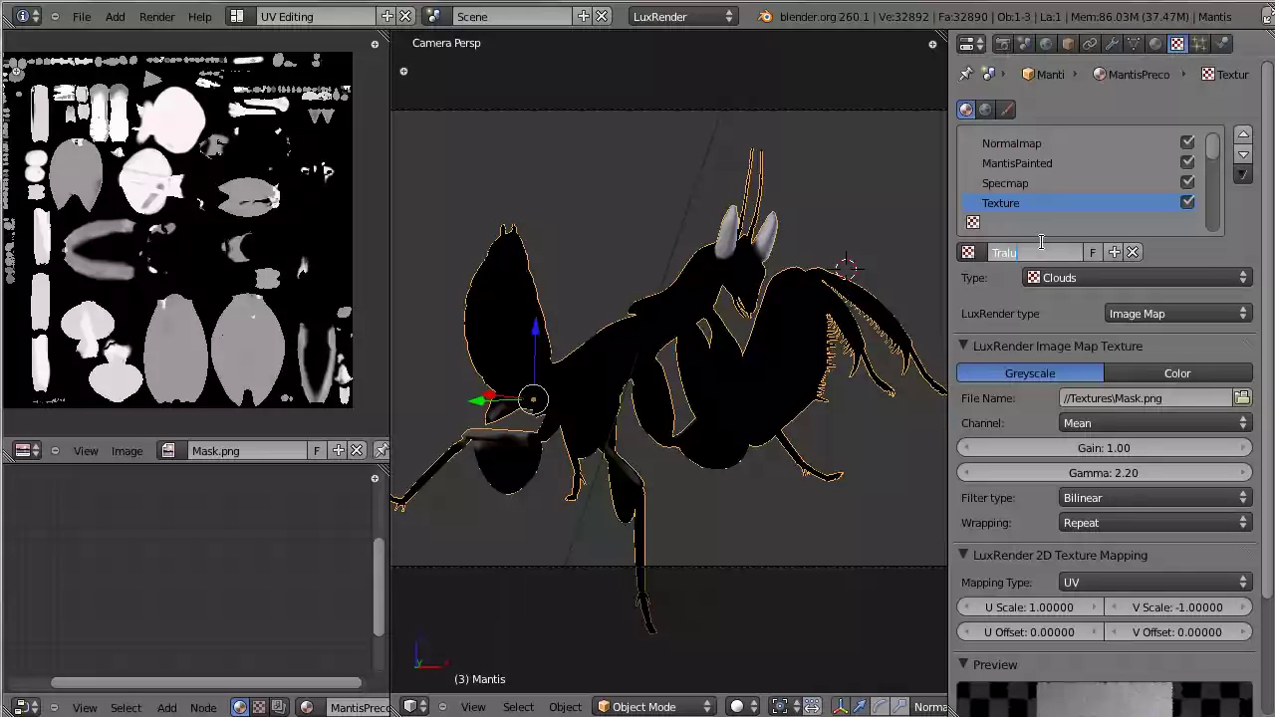
{"action": "type", "text": "Mask"}
{"action": "key", "text": "Return"}
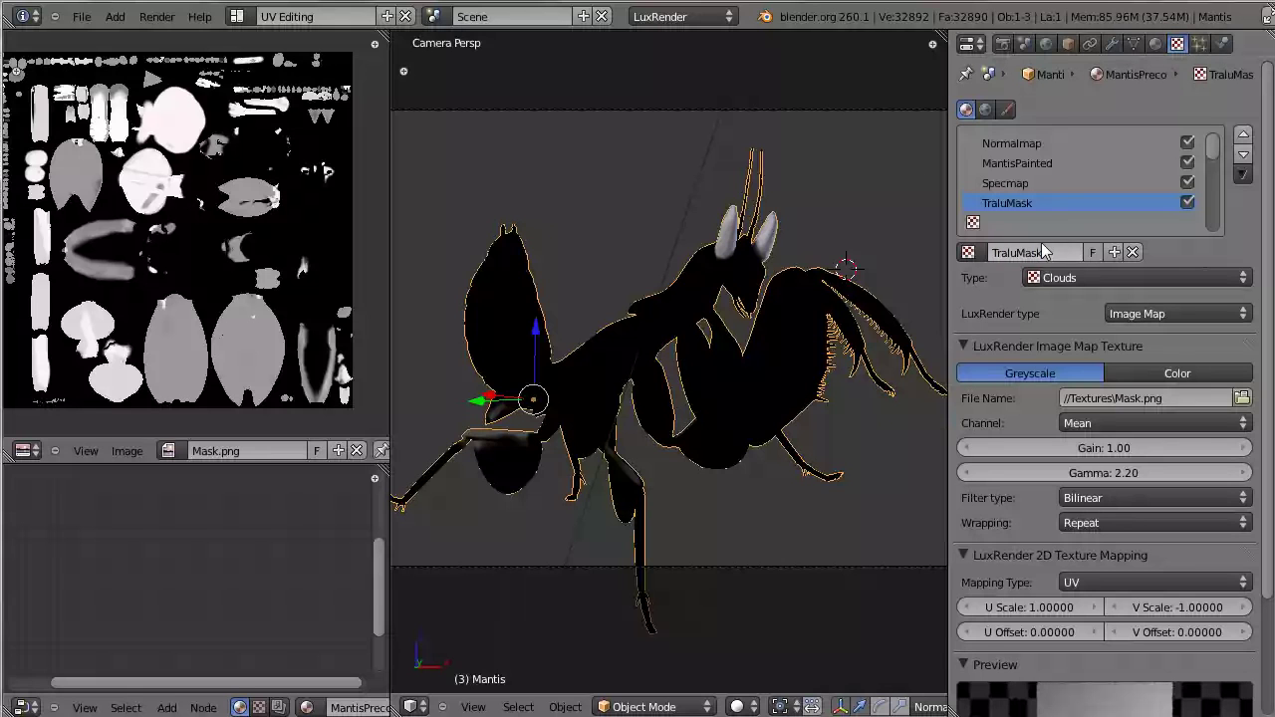
{"action": "left_click", "coordinate": [1155, 44]}
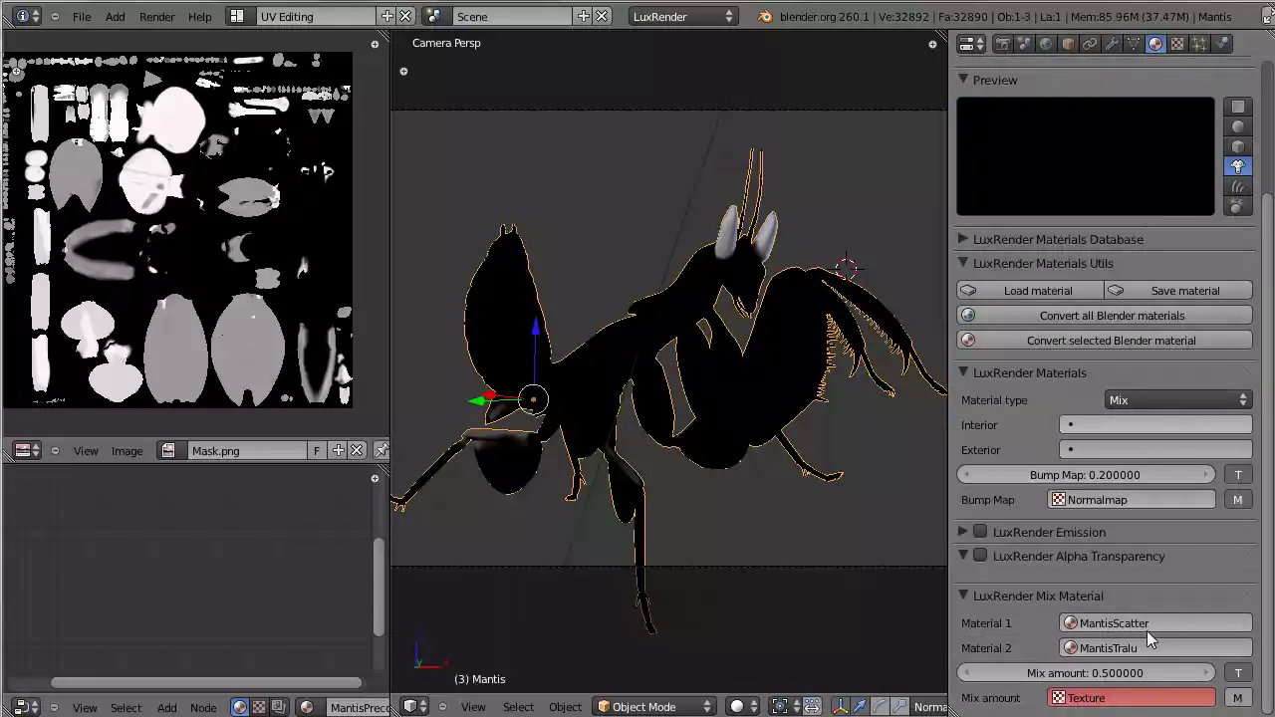
{"action": "left_click", "coordinate": [1146, 697]}
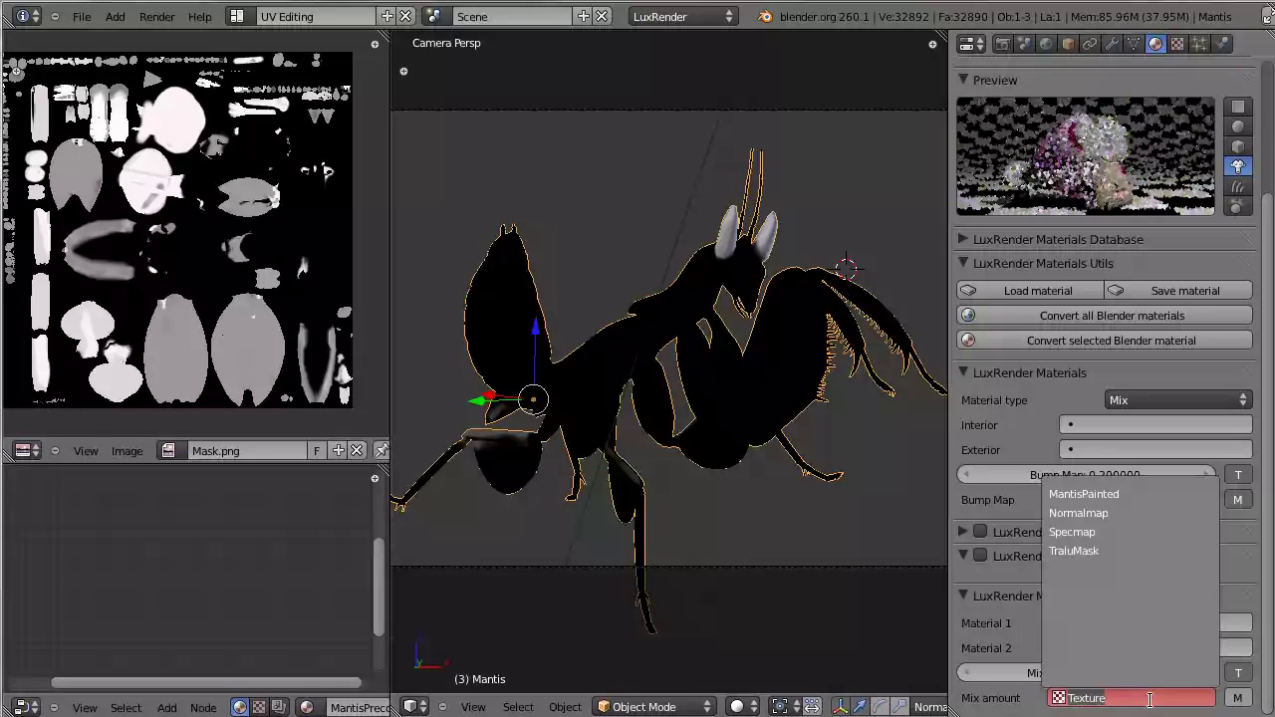
{"action": "left_click", "coordinate": [1105, 550]}
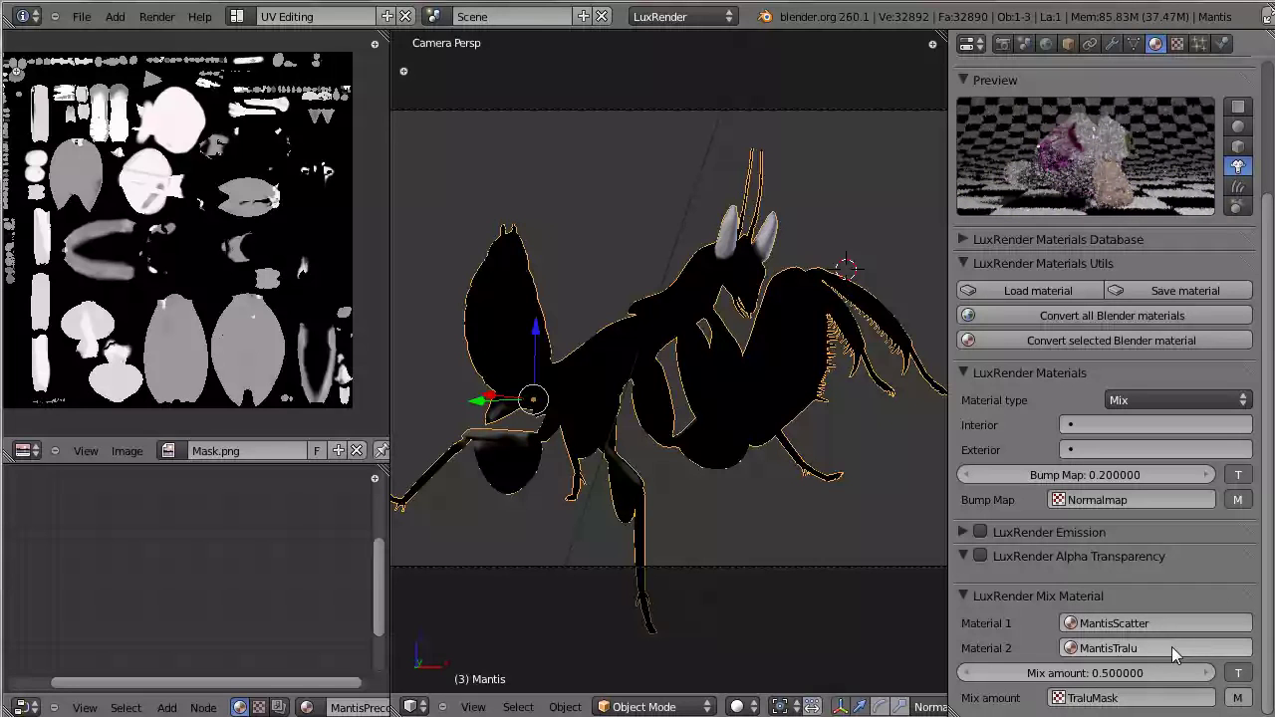
{"action": "scroll", "coordinate": [1211, 600], "scroll_direction": "up", "scroll_amount": 5}
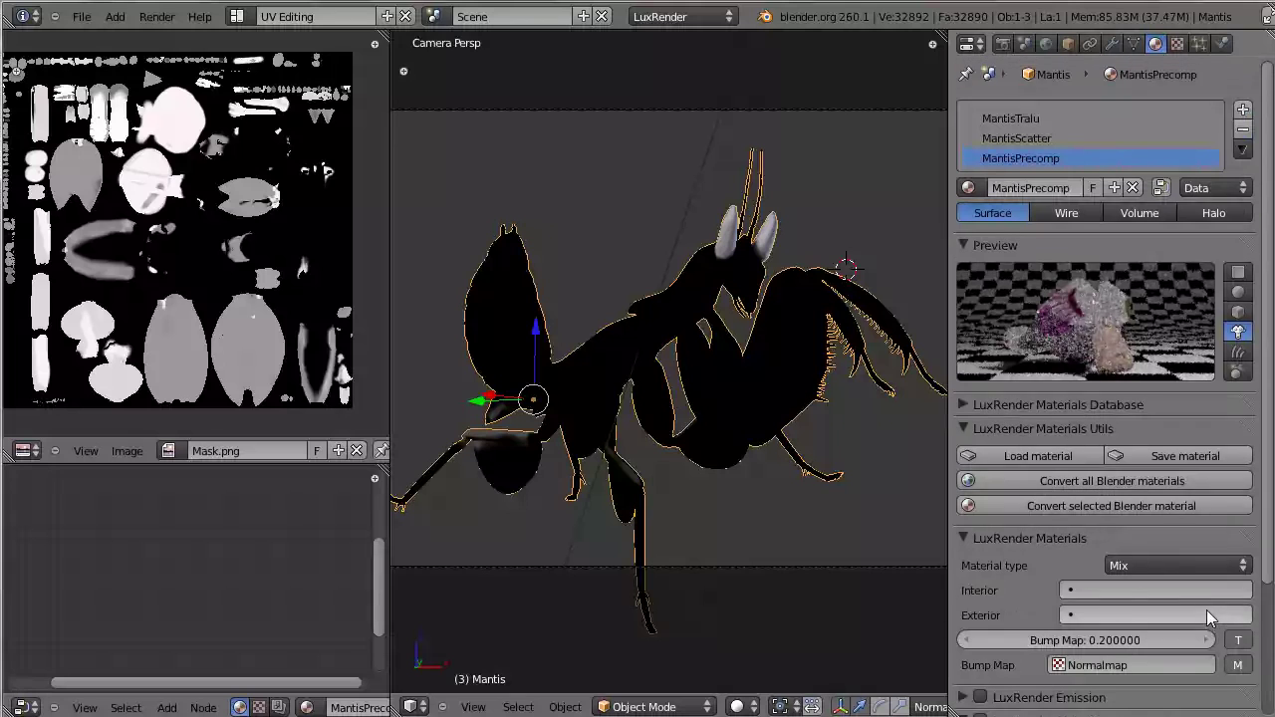
Add a fourth material slot holding a new material named Eyes
{"action": "left_click", "coordinate": [1244, 110]}
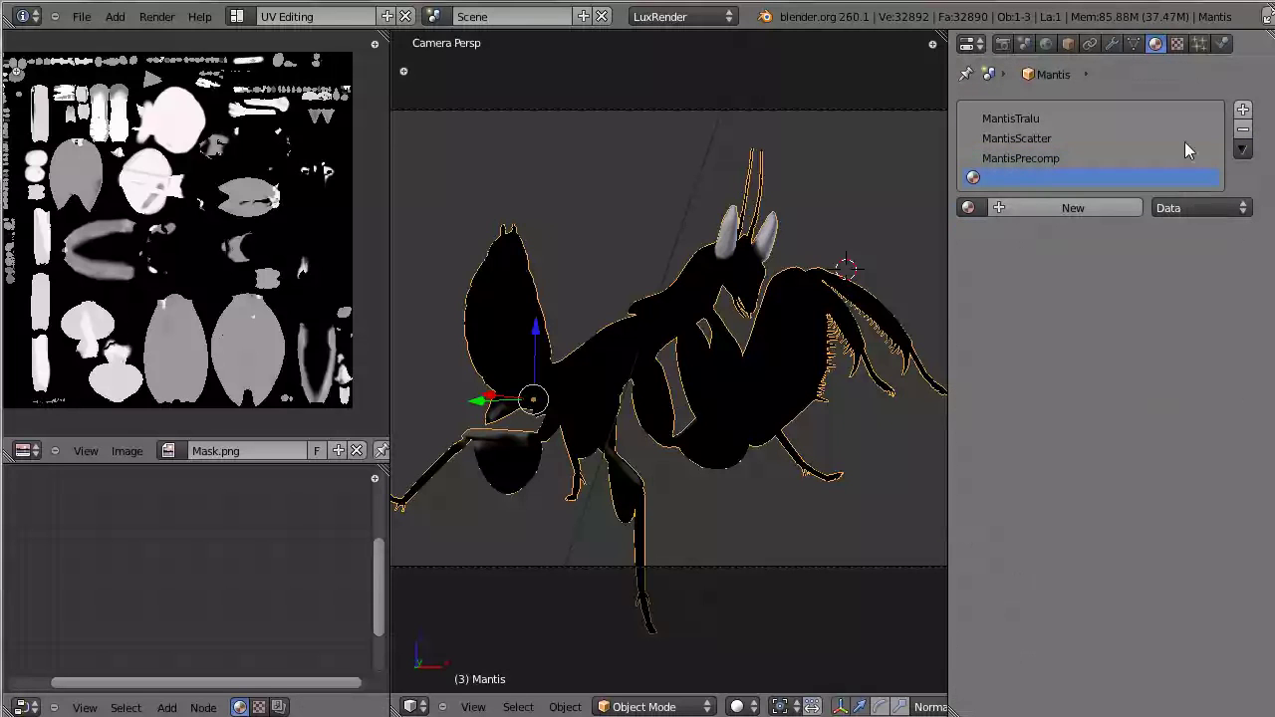
{"action": "left_click", "coordinate": [1081, 204]}
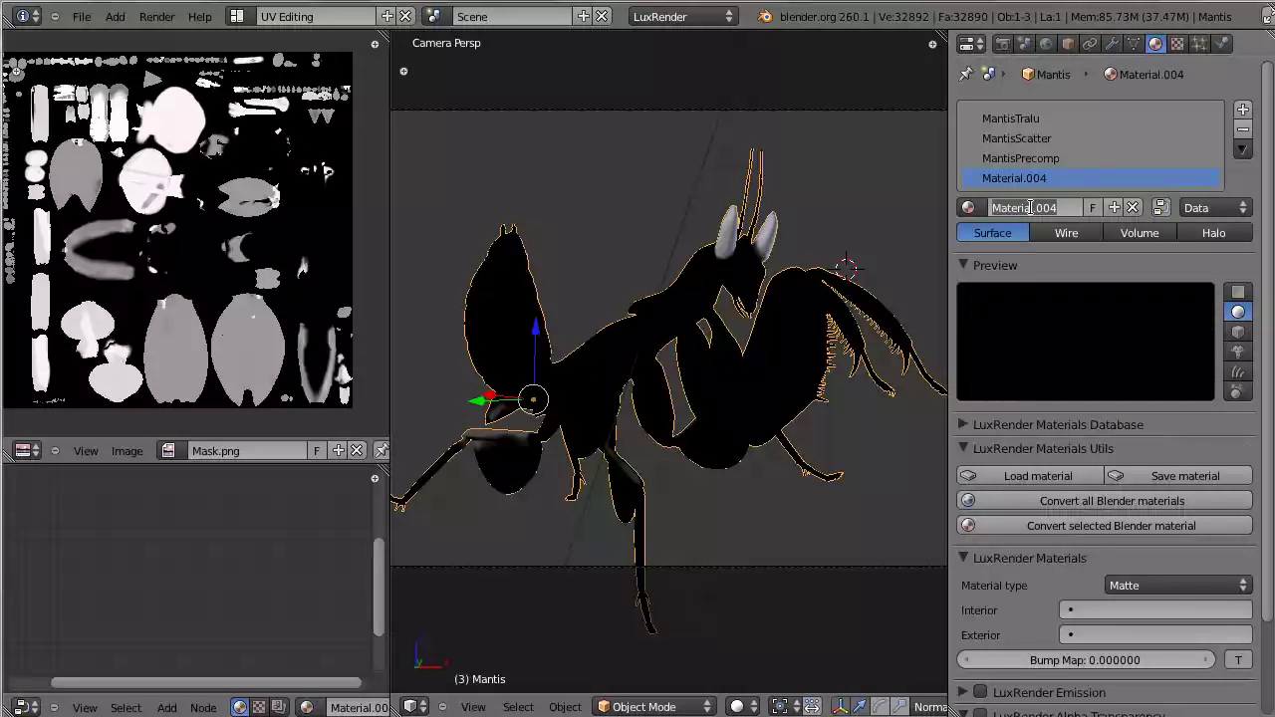
{"action": "left_click", "coordinate": [1031, 207]}
{"action": "type", "text": "Eze"}
{"action": "key", "text": "BackSpace"}
{"action": "key", "text": "BackSpace"}
{"action": "key", "text": "BackSpace"}
{"action": "key", "text": "Return"}
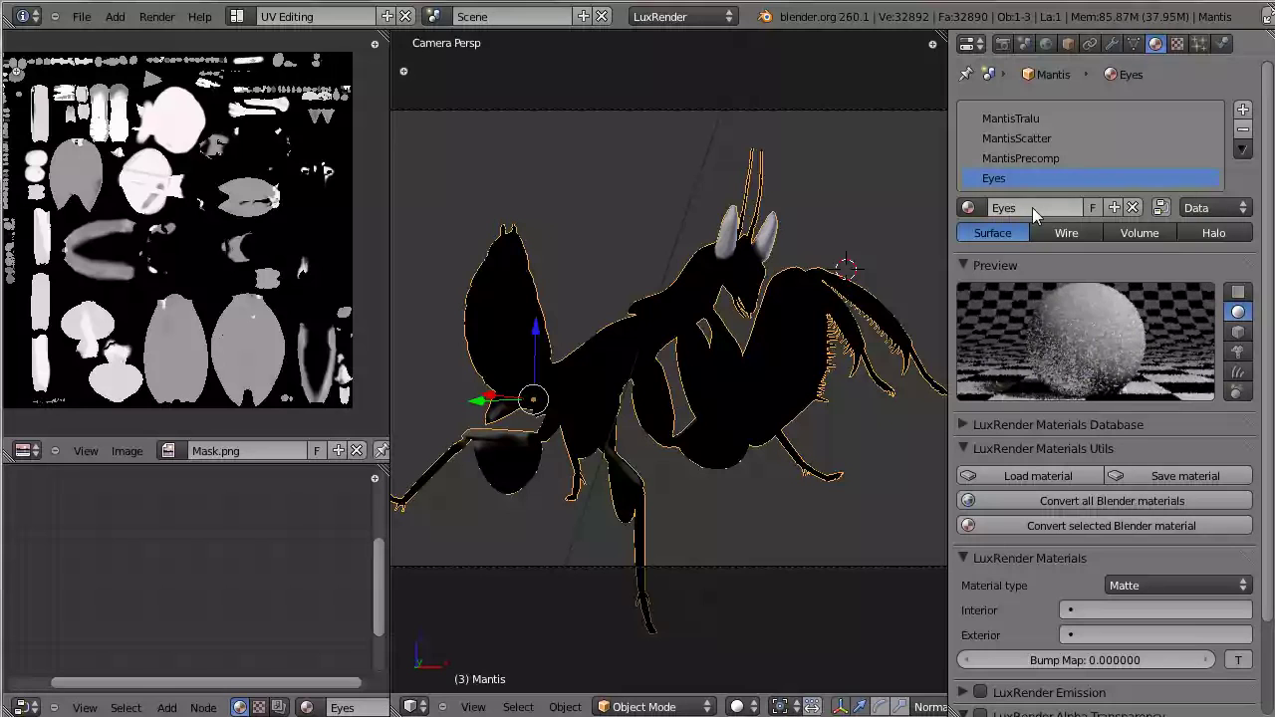
Make the Eyes material LuxRender Glossy and switch its diffuse colour to a texture input
{"action": "scroll", "coordinate": [1115, 623], "scroll_direction": "down", "scroll_amount": 3}
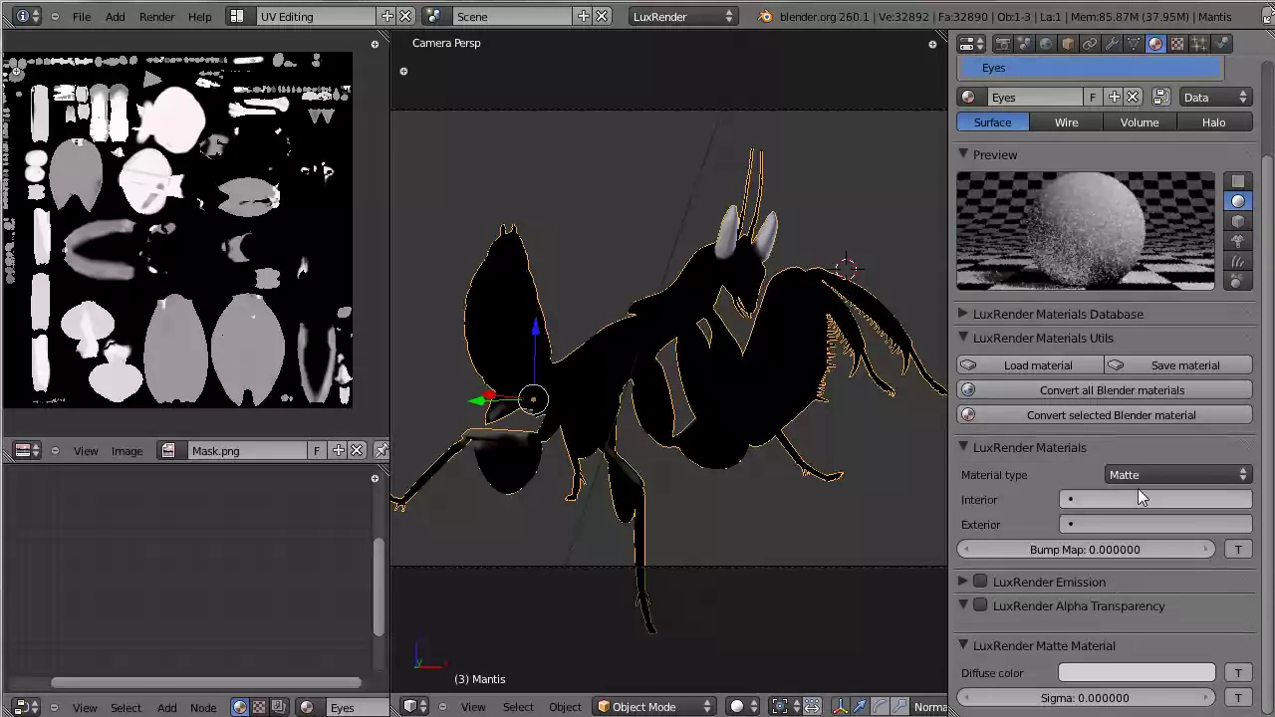
{"action": "left_click", "coordinate": [1146, 476]}
{"action": "left_click", "coordinate": [1181, 397]}
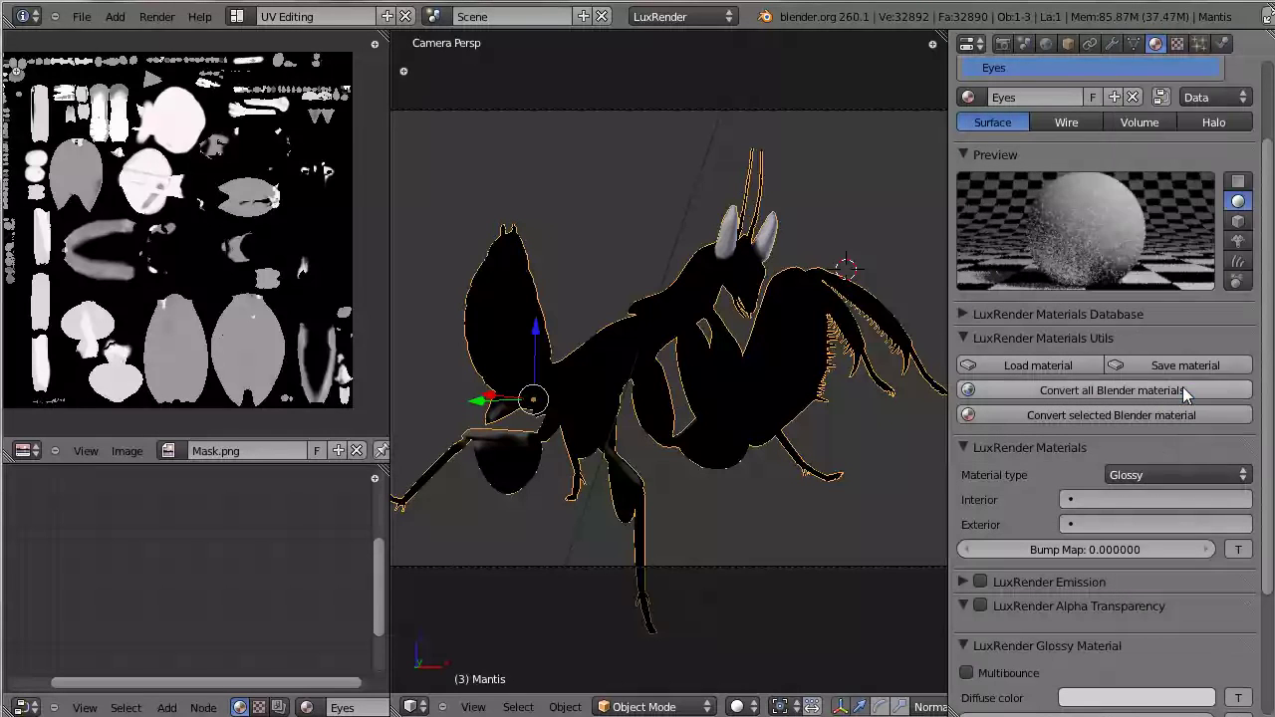
{"action": "scroll", "coordinate": [1096, 632], "scroll_direction": "down", "scroll_amount": 5}
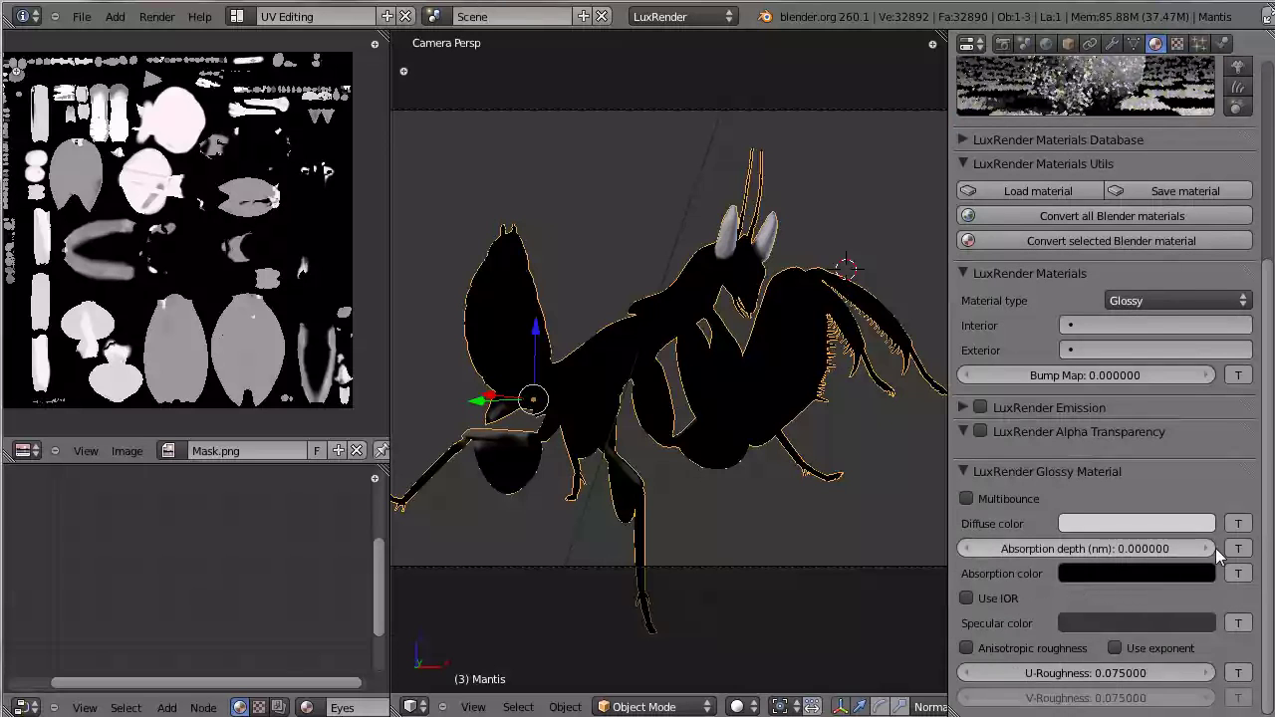
{"action": "left_click", "coordinate": [1236, 524]}
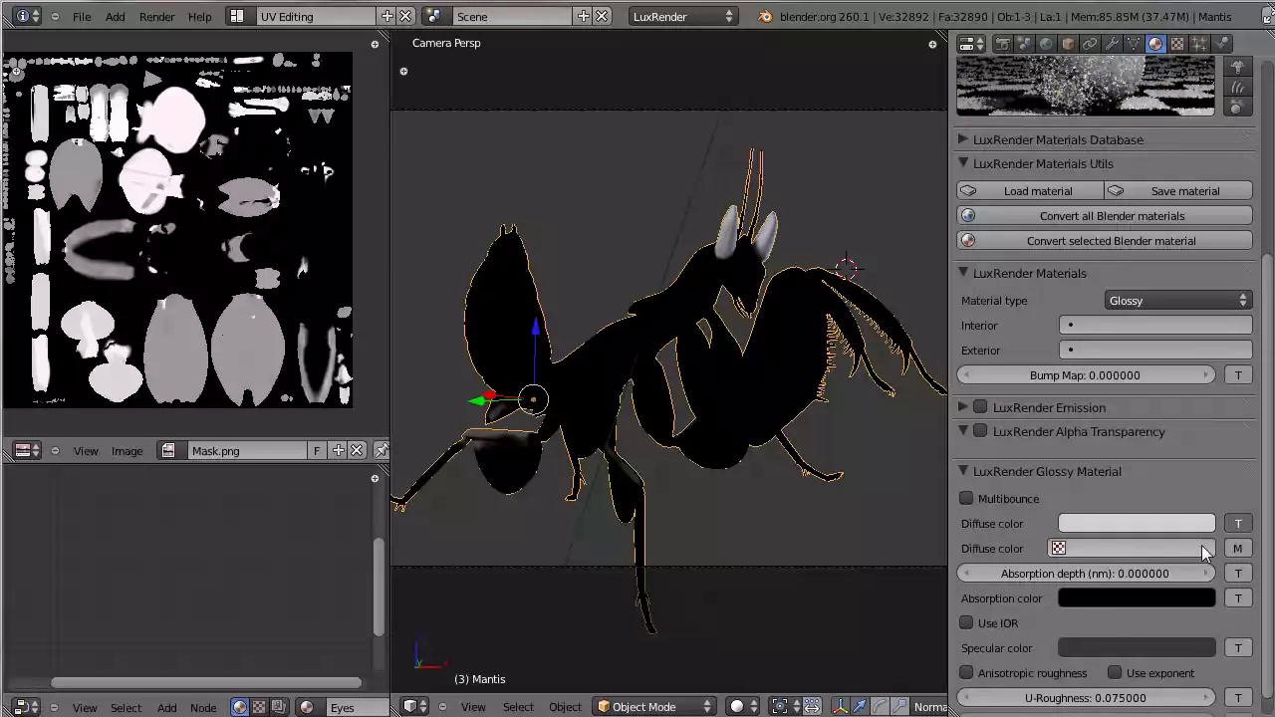
{"action": "left_click", "coordinate": [1136, 548]}
{"action": "scroll", "coordinate": [1072, 416], "scroll_direction": "up", "scroll_amount": 6}
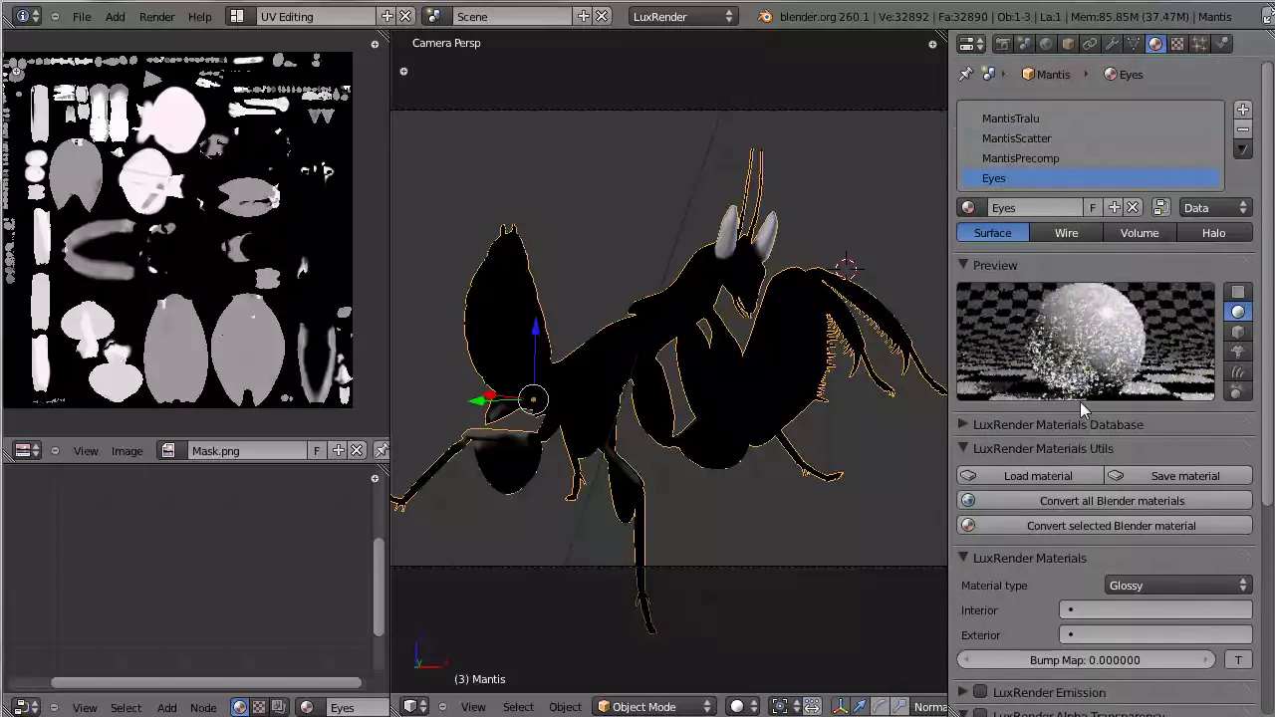
Replace the Eyes material with a single-user copy of MantisTralu named EyesGlossy
{"action": "left_click", "coordinate": [1140, 209]}
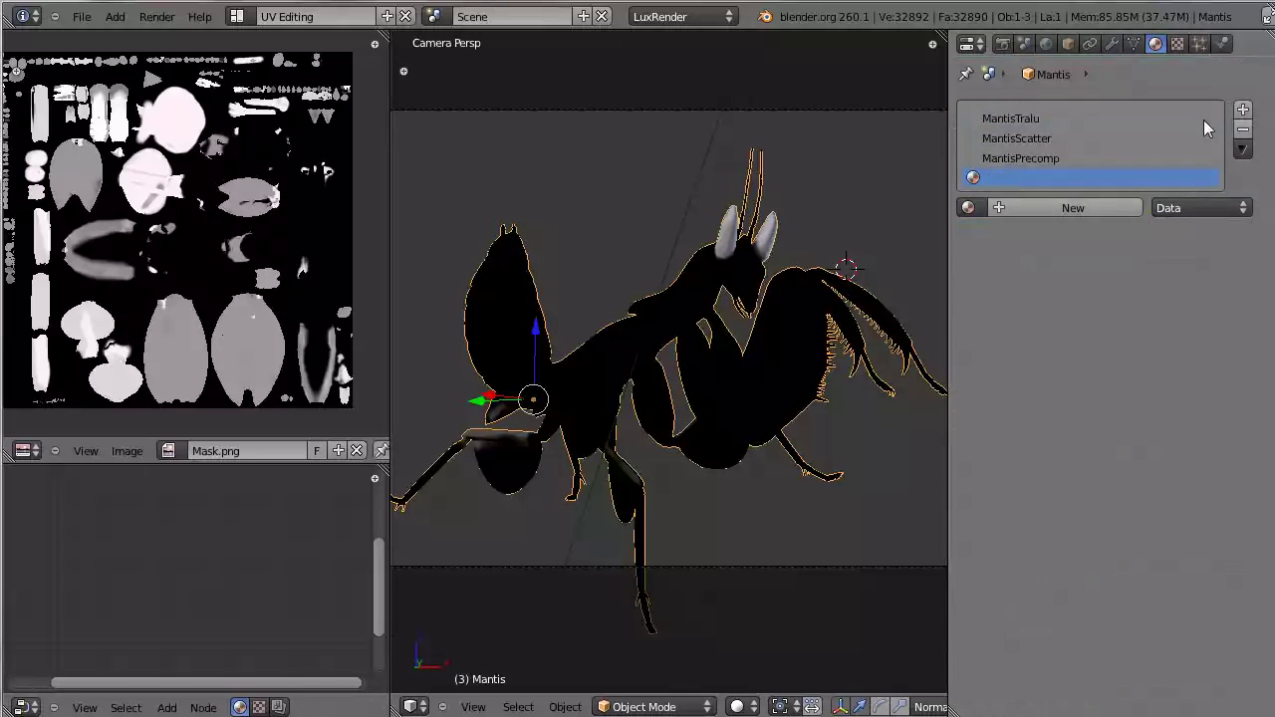
{"action": "left_click", "coordinate": [968, 207]}
{"action": "type", "text": "tra"}
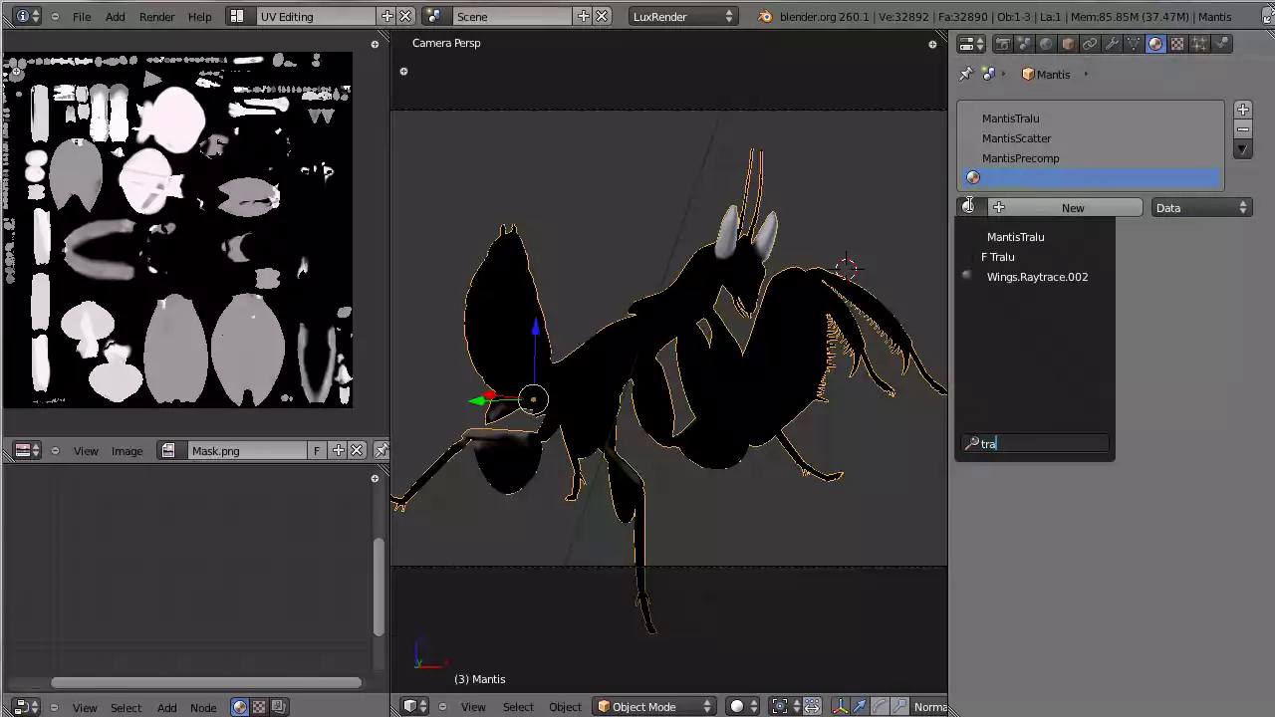
{"action": "type", "text": "l"}
{"action": "left_click", "coordinate": [1018, 238]}
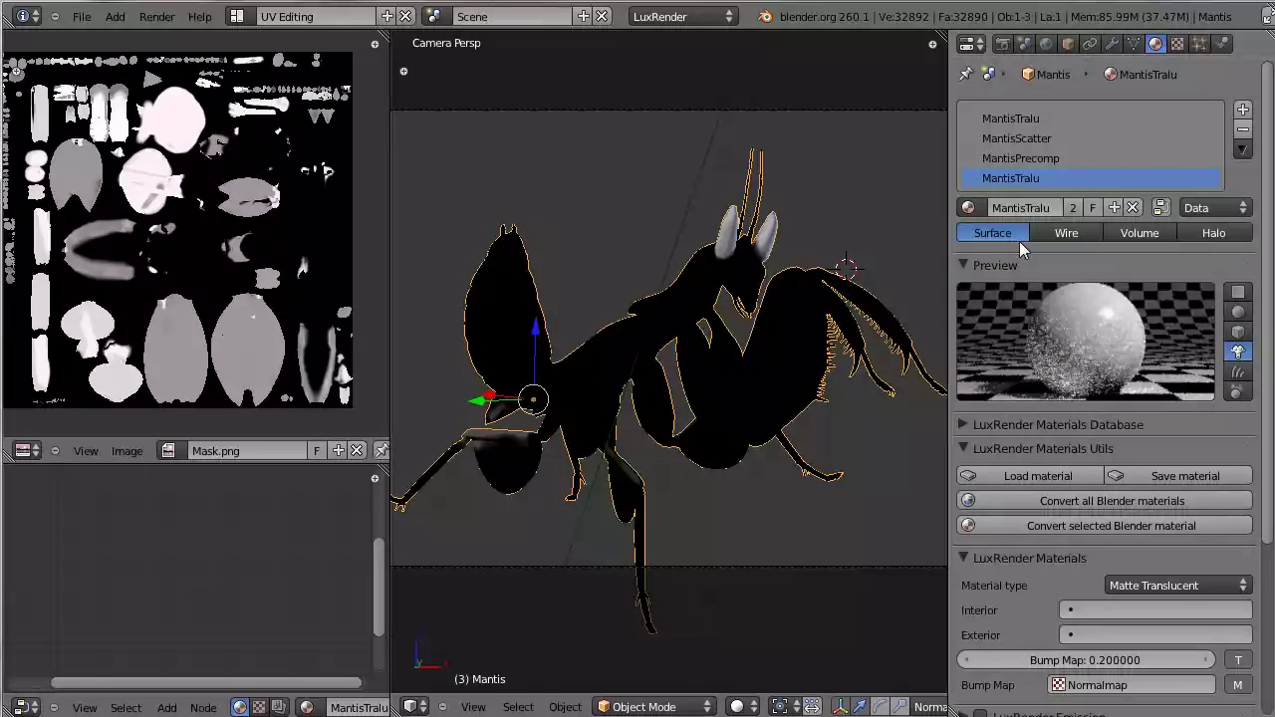
{"action": "left_click", "coordinate": [1072, 204]}
{"action": "left_click", "coordinate": [1034, 209]}
{"action": "type", "text": "Eyes"}
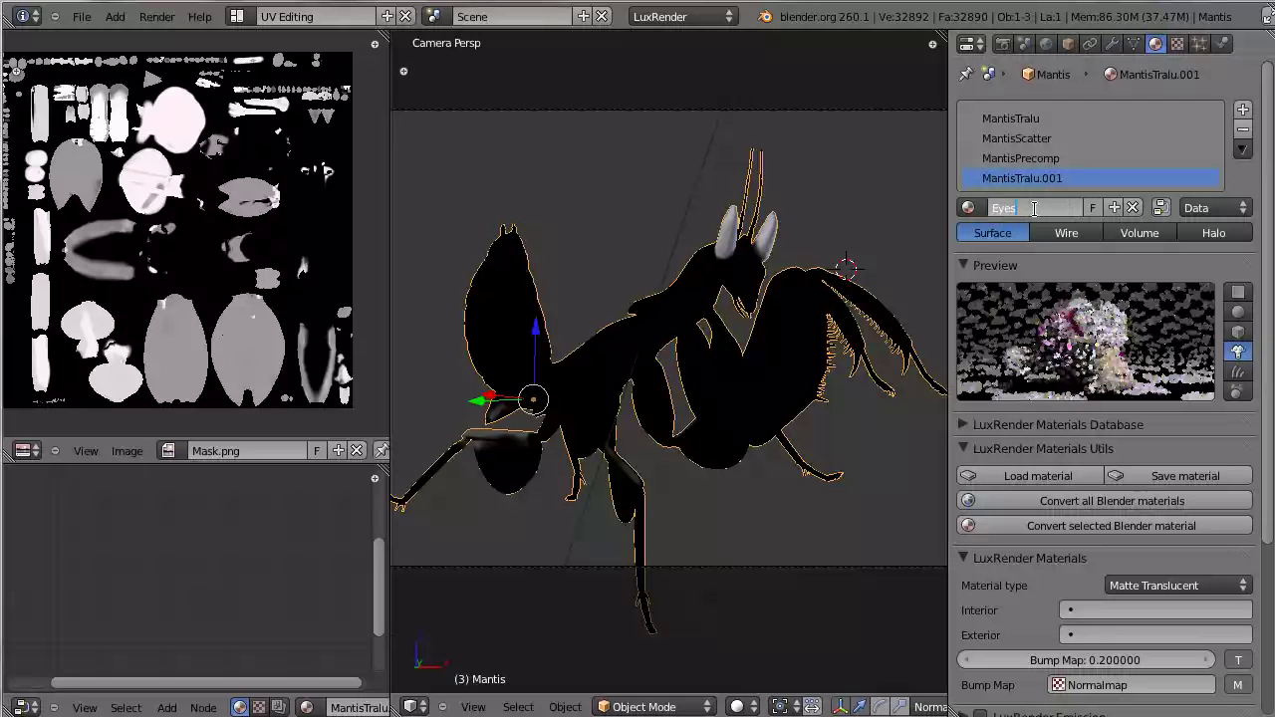
{"action": "type", "text": "Glossy"}
{"action": "key", "text": "Return"}
Make EyesGlossy a Glossy material with MantisPainted as its diffuse colour texture
{"action": "scroll", "coordinate": [1041, 448], "scroll_direction": "down", "scroll_amount": 5}
{"action": "scroll", "coordinate": [1046, 448], "scroll_direction": "down", "scroll_amount": 1}
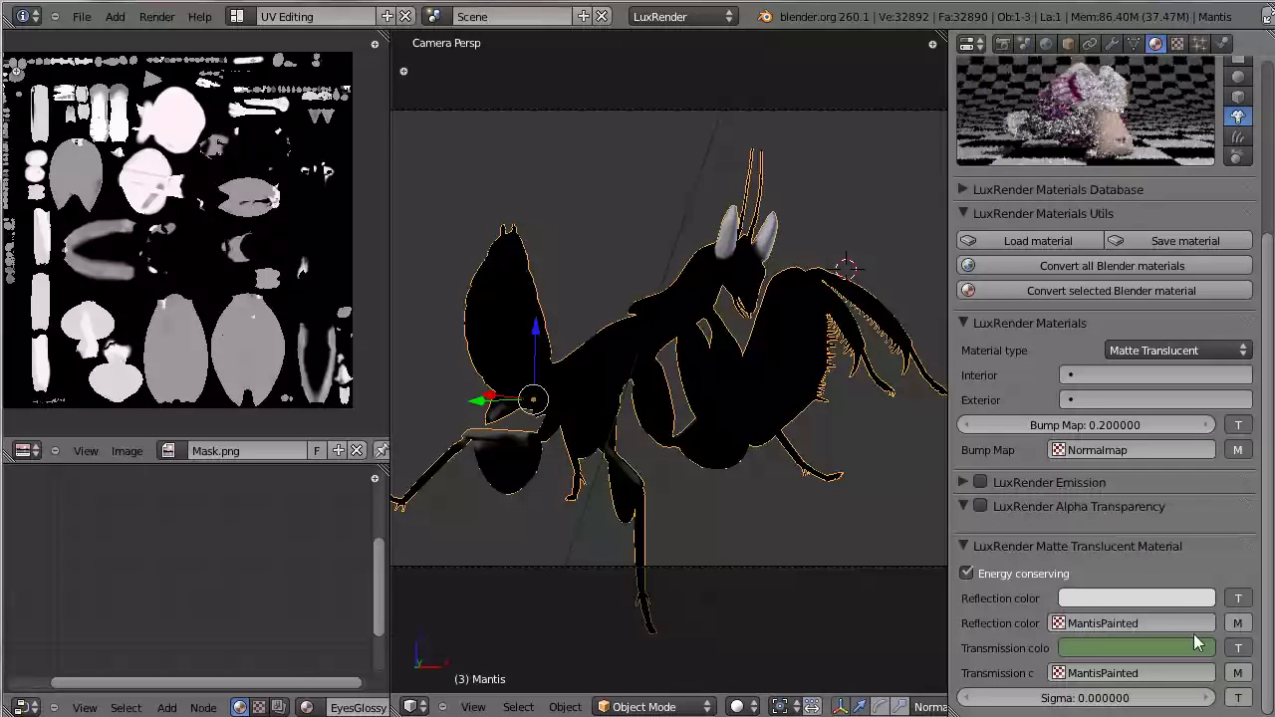
{"action": "scroll", "coordinate": [1184, 616], "scroll_direction": "up", "scroll_amount": 6}
{"action": "scroll", "coordinate": [1183, 616], "scroll_direction": "down", "scroll_amount": 5}
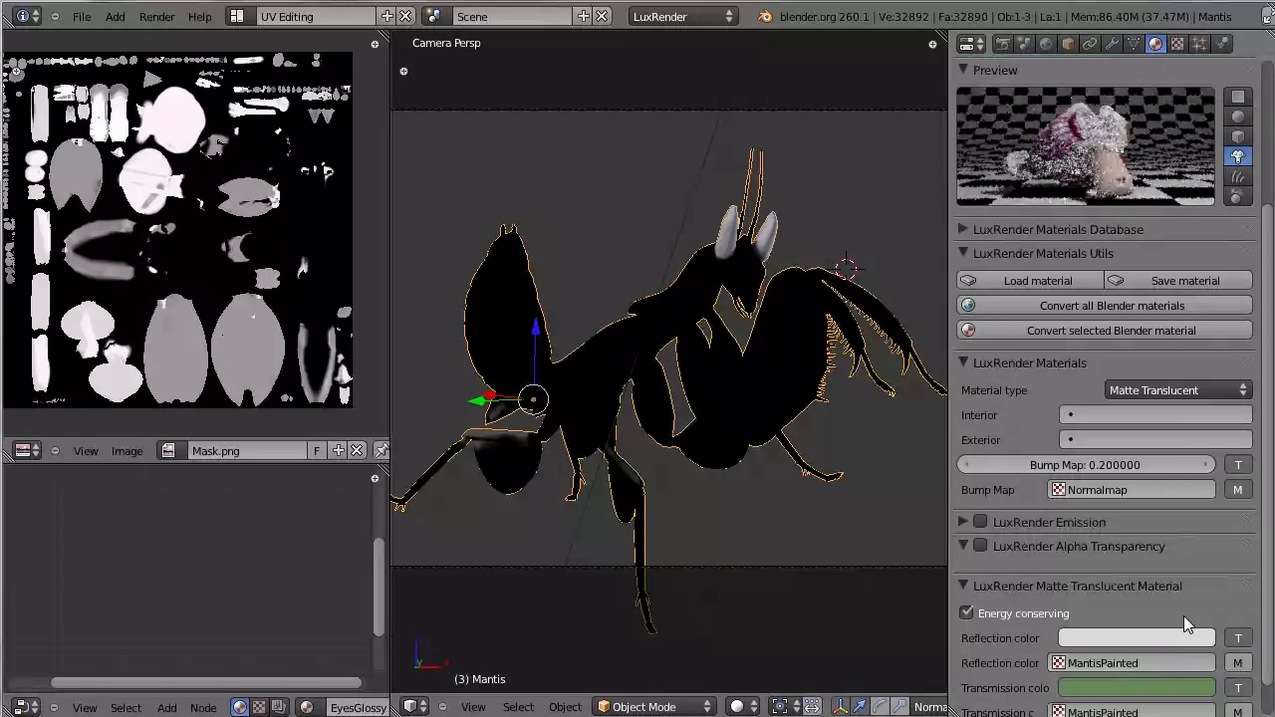
{"action": "left_click", "coordinate": [1168, 392]}
{"action": "left_click", "coordinate": [1170, 312]}
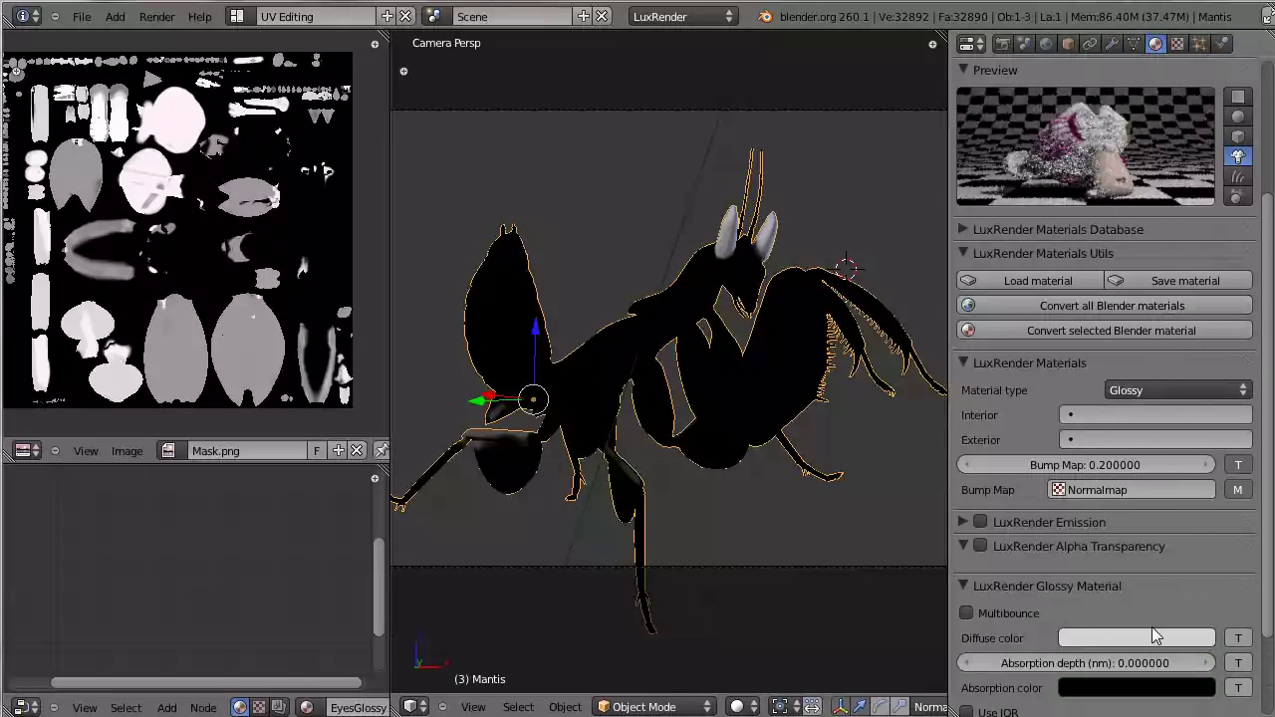
{"action": "scroll", "coordinate": [1136, 608], "scroll_direction": "down", "scroll_amount": 1}
{"action": "left_click", "coordinate": [1145, 628]}
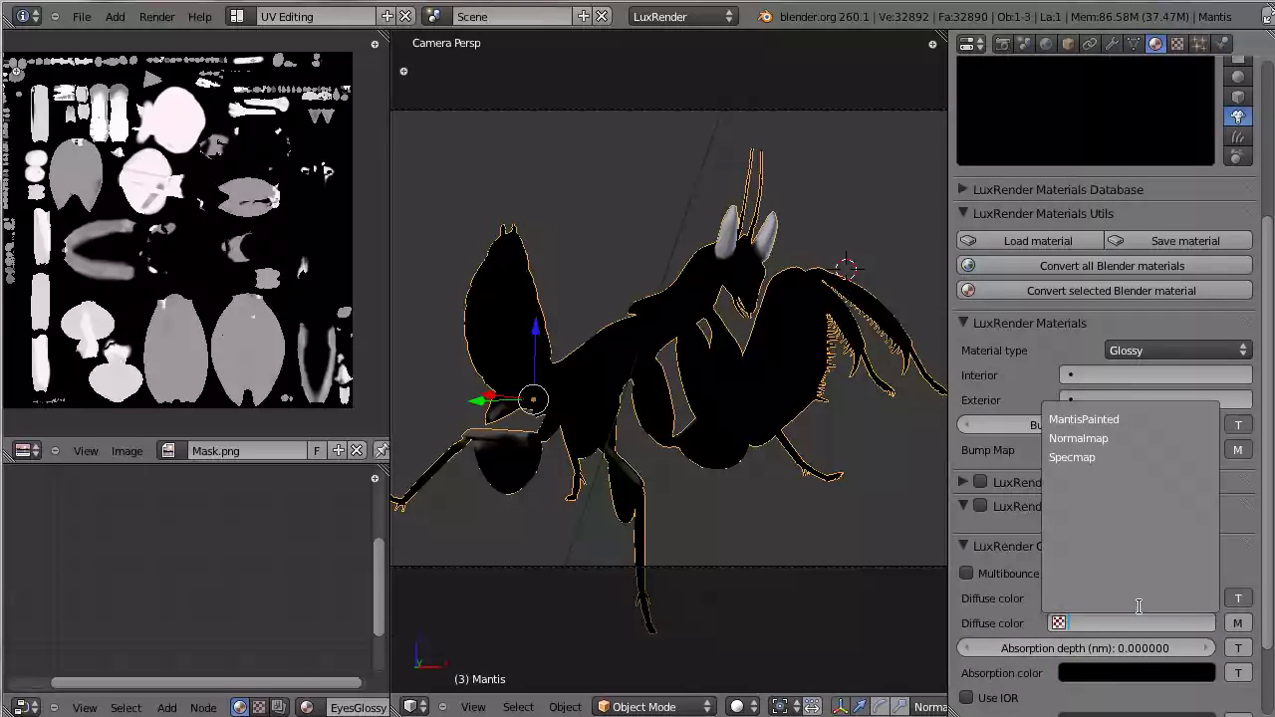
{"action": "left_click", "coordinate": [1123, 418]}
Raise the specular colour to 0.290 grey
{"action": "scroll", "coordinate": [1150, 668], "scroll_direction": "down", "scroll_amount": 2}
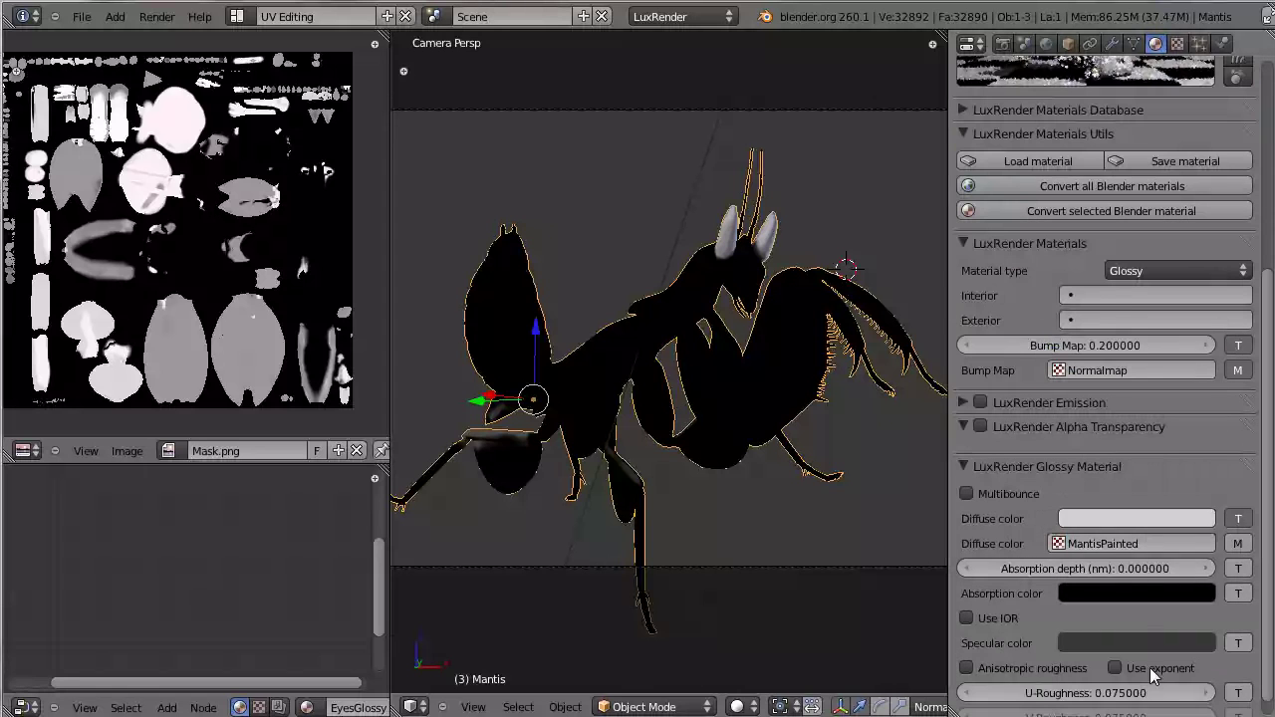
{"action": "scroll", "coordinate": [1033, 597], "scroll_direction": "down", "scroll_amount": 1}
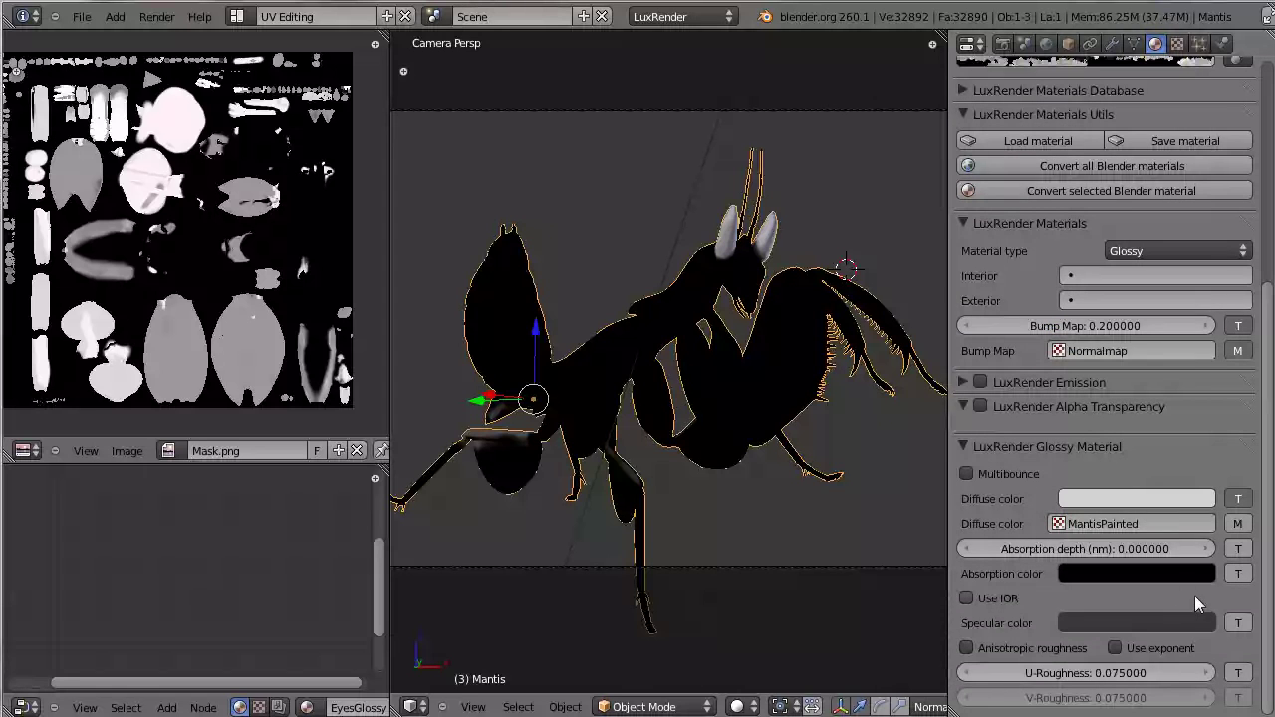
{"action": "scroll", "coordinate": [1190, 605], "scroll_direction": "up", "scroll_amount": 8}
{"action": "scroll", "coordinate": [1189, 605], "scroll_direction": "down", "scroll_amount": 7}
{"action": "left_click", "coordinate": [1143, 657]}
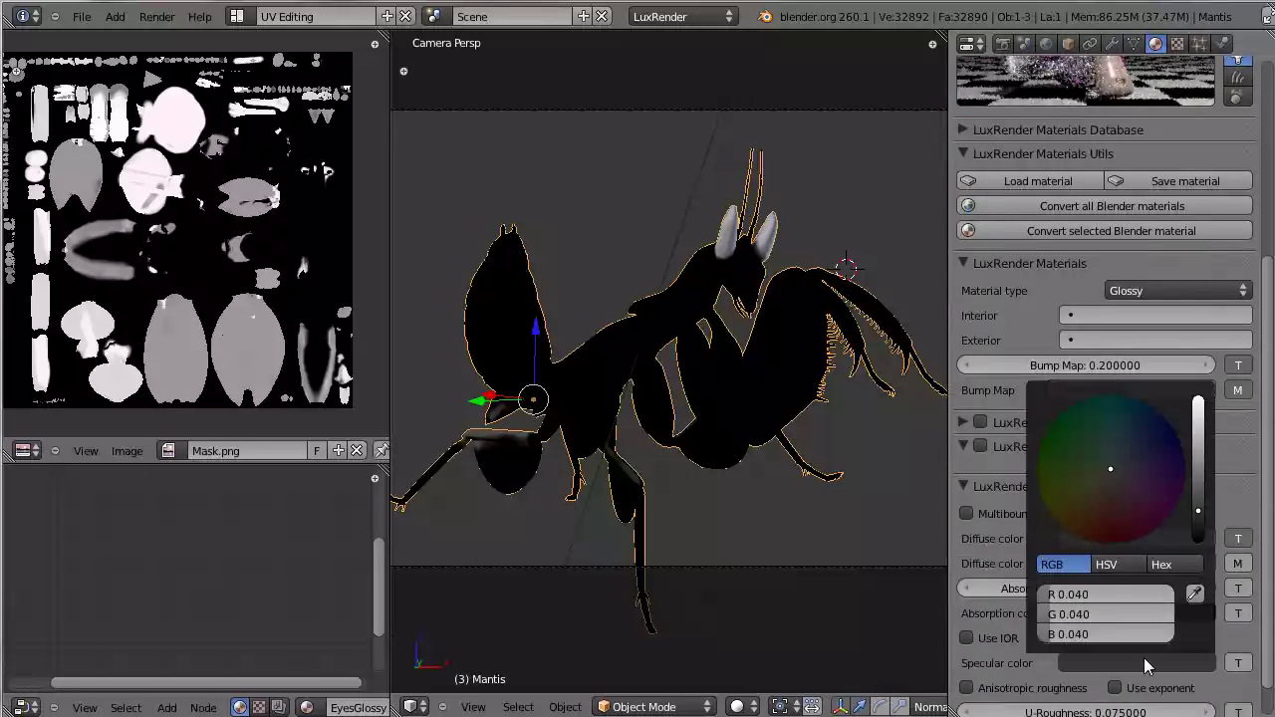
{"action": "scroll", "coordinate": [1144, 657], "scroll_direction": "up", "scroll_amount": 3}
{"action": "scroll", "coordinate": [1144, 658], "scroll_direction": "up", "scroll_amount": 2}
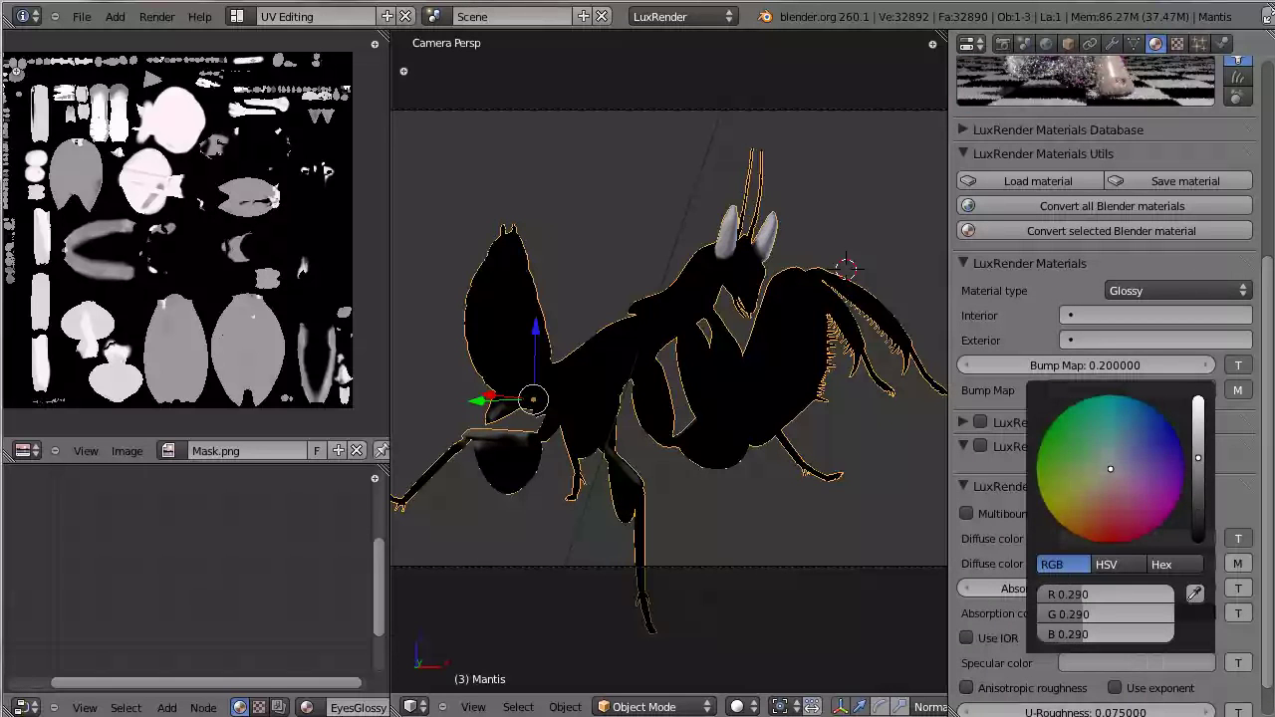
{"action": "scroll", "coordinate": [1155, 325], "scroll_direction": "up", "scroll_amount": 2}
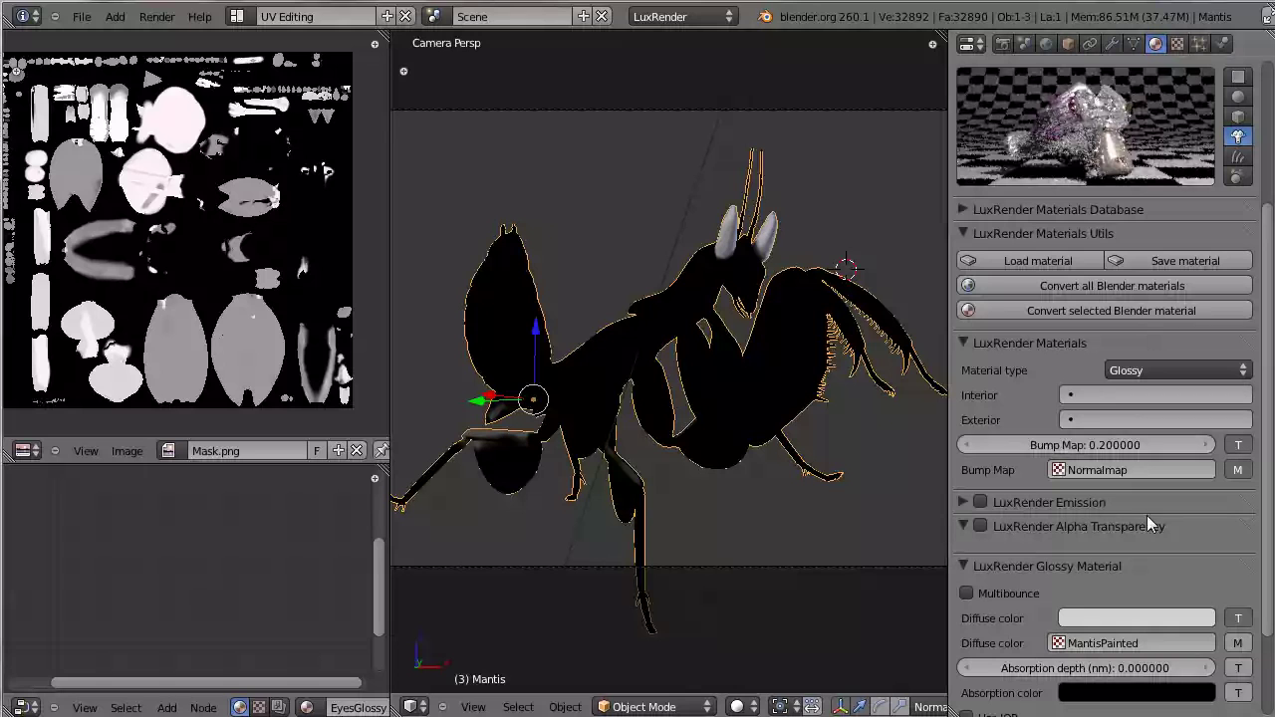
{"action": "scroll", "coordinate": [1169, 646], "scroll_direction": "down", "scroll_amount": 4}
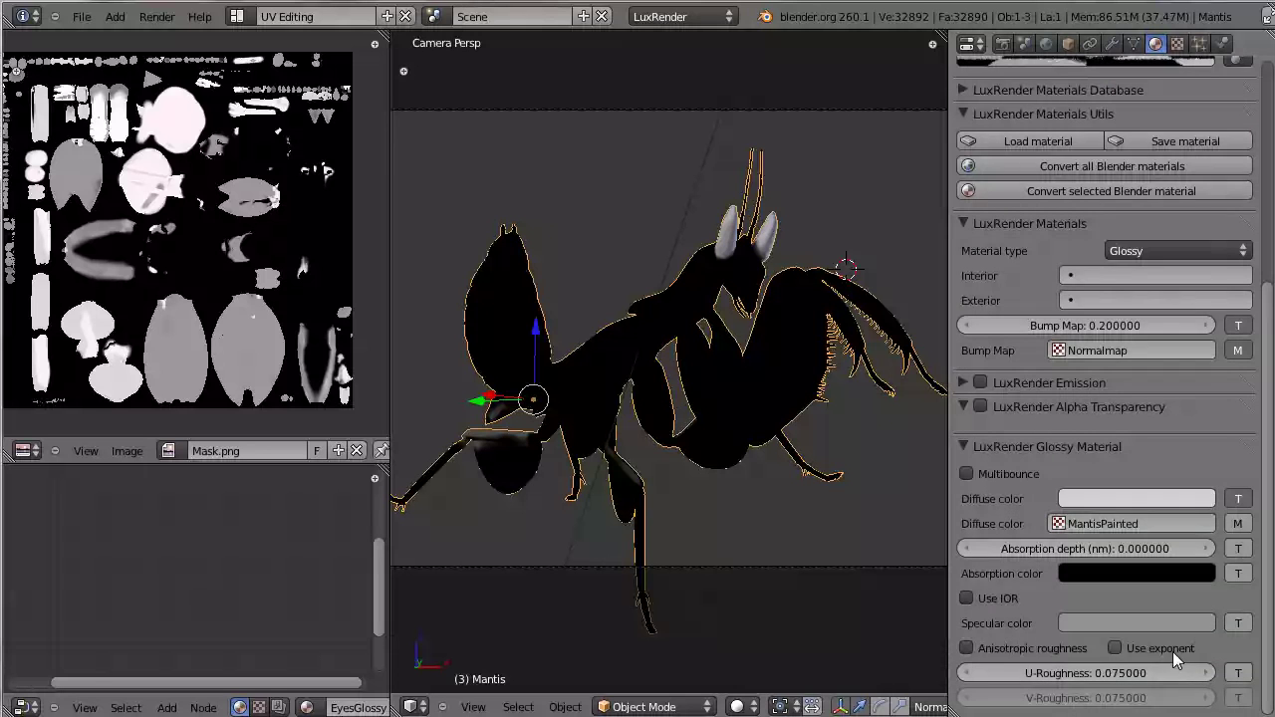
{"action": "scroll", "coordinate": [1173, 652], "scroll_direction": "up", "scroll_amount": 4}
{"action": "scroll", "coordinate": [1173, 652], "scroll_direction": "up", "scroll_amount": 5}
{"action": "scroll", "coordinate": [1173, 652], "scroll_direction": "down", "scroll_amount": 9}
{"action": "scroll", "coordinate": [1144, 591], "scroll_direction": "up", "scroll_amount": 4}
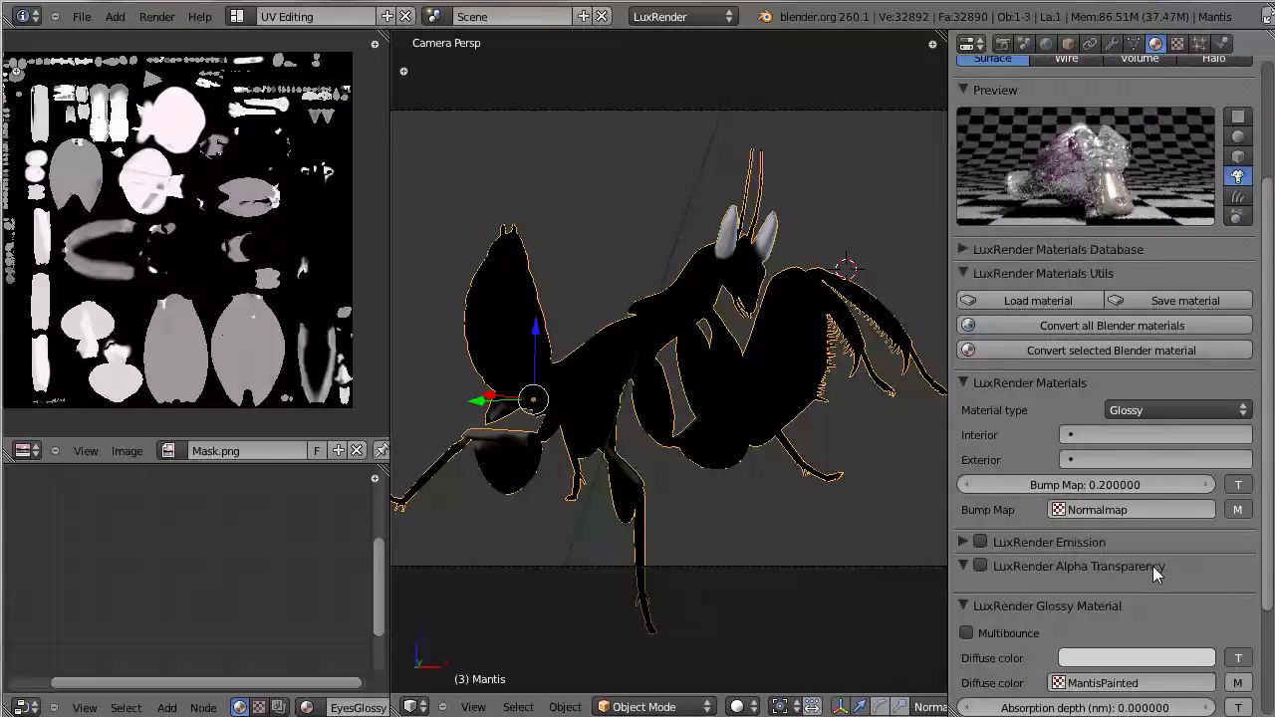
{"action": "scroll", "coordinate": [1086, 485], "scroll_direction": "down", "scroll_amount": 4}
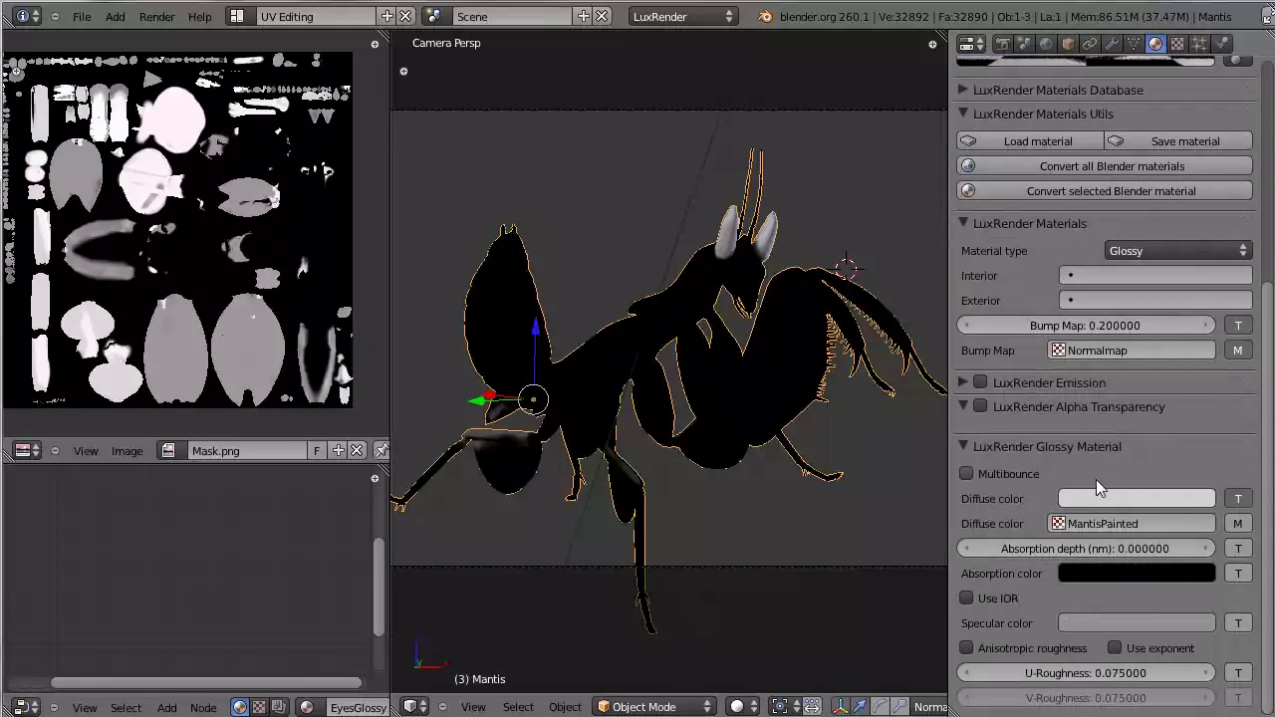
Drive the absorption colour with the MantisPainted texture
{"action": "left_click", "coordinate": [1239, 575]}
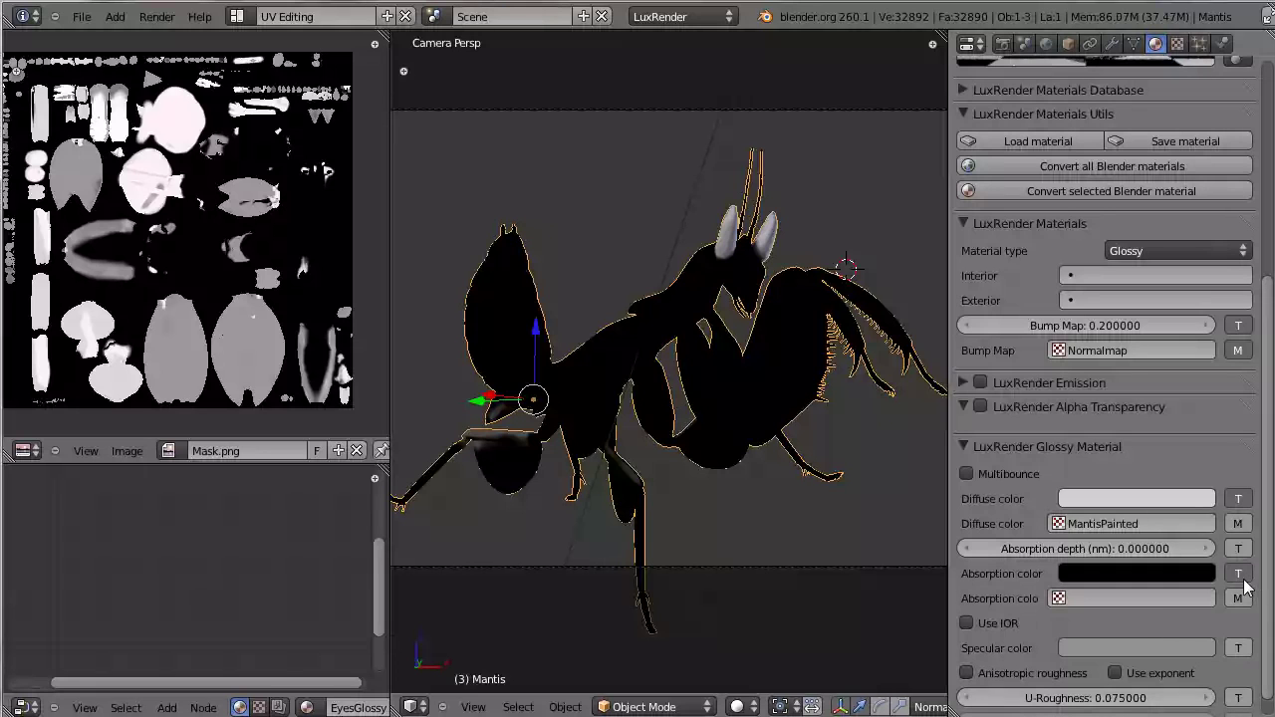
{"action": "left_click", "coordinate": [1150, 599]}
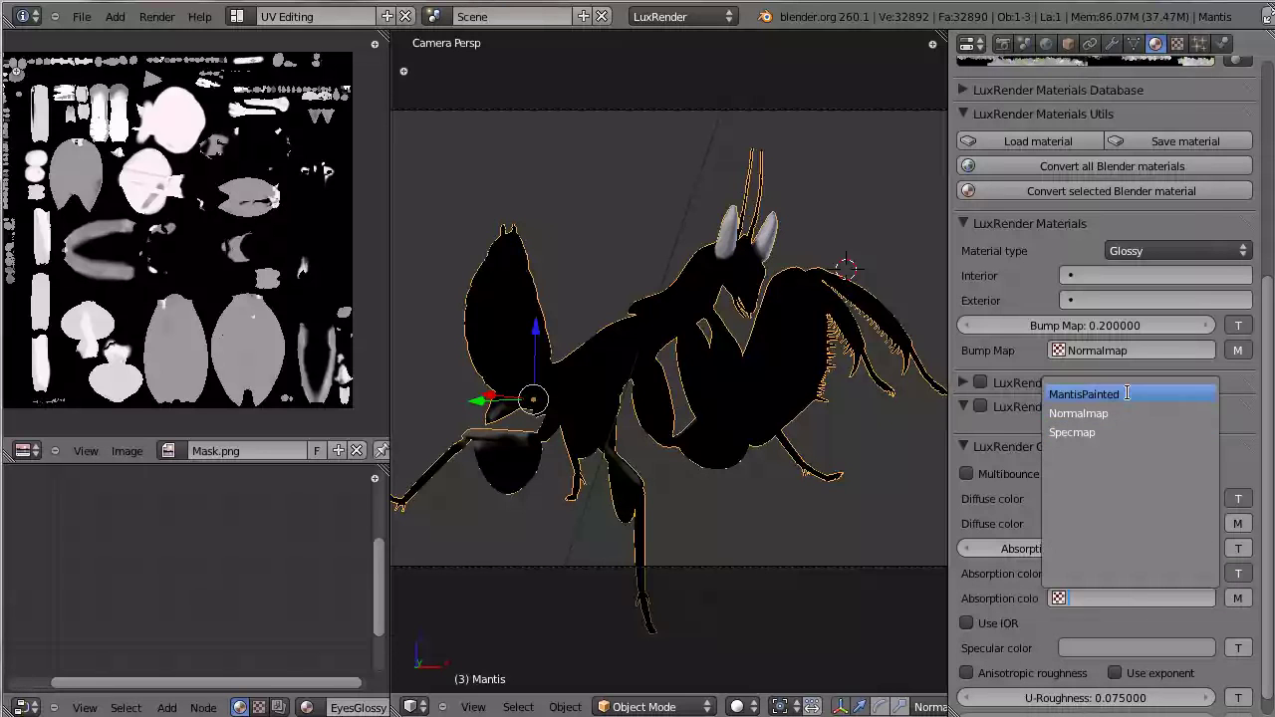
{"action": "left_click", "coordinate": [1127, 394]}
{"action": "scroll", "coordinate": [1159, 583], "scroll_direction": "up", "scroll_amount": 7}
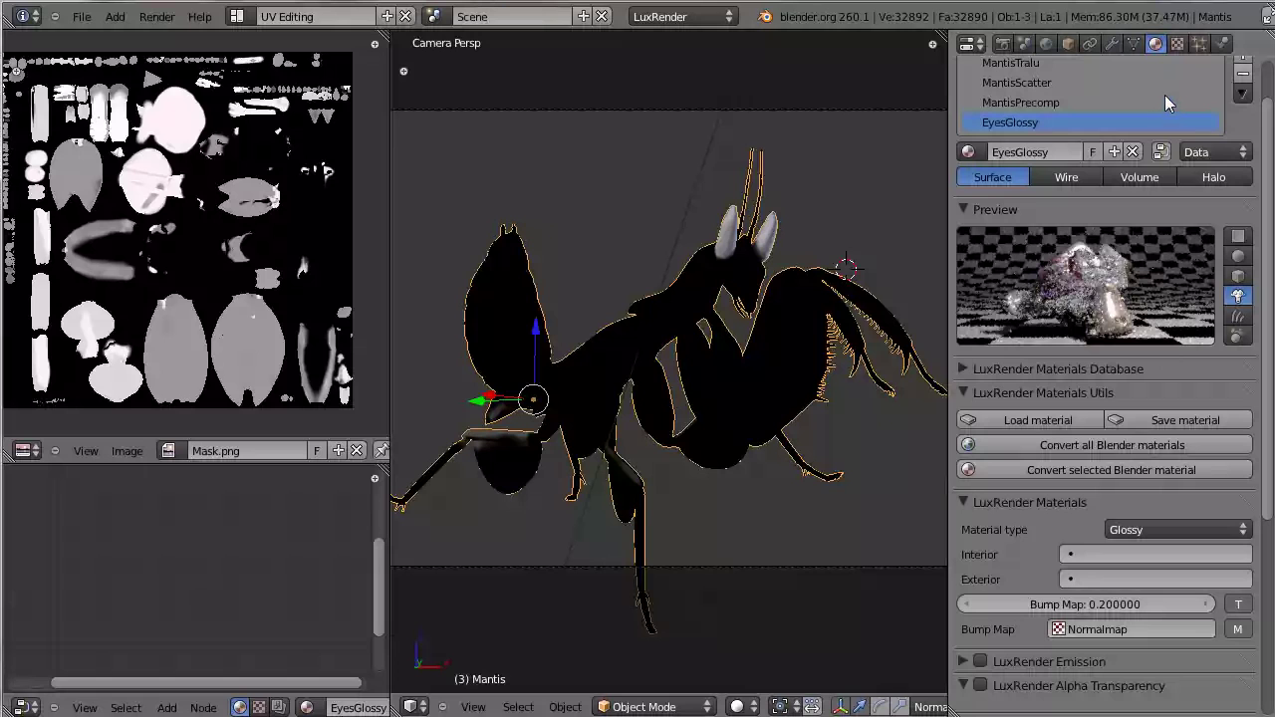
Add a fifth material slot holding a new material named MantisFinal
{"action": "left_click", "coordinate": [1046, 103]}
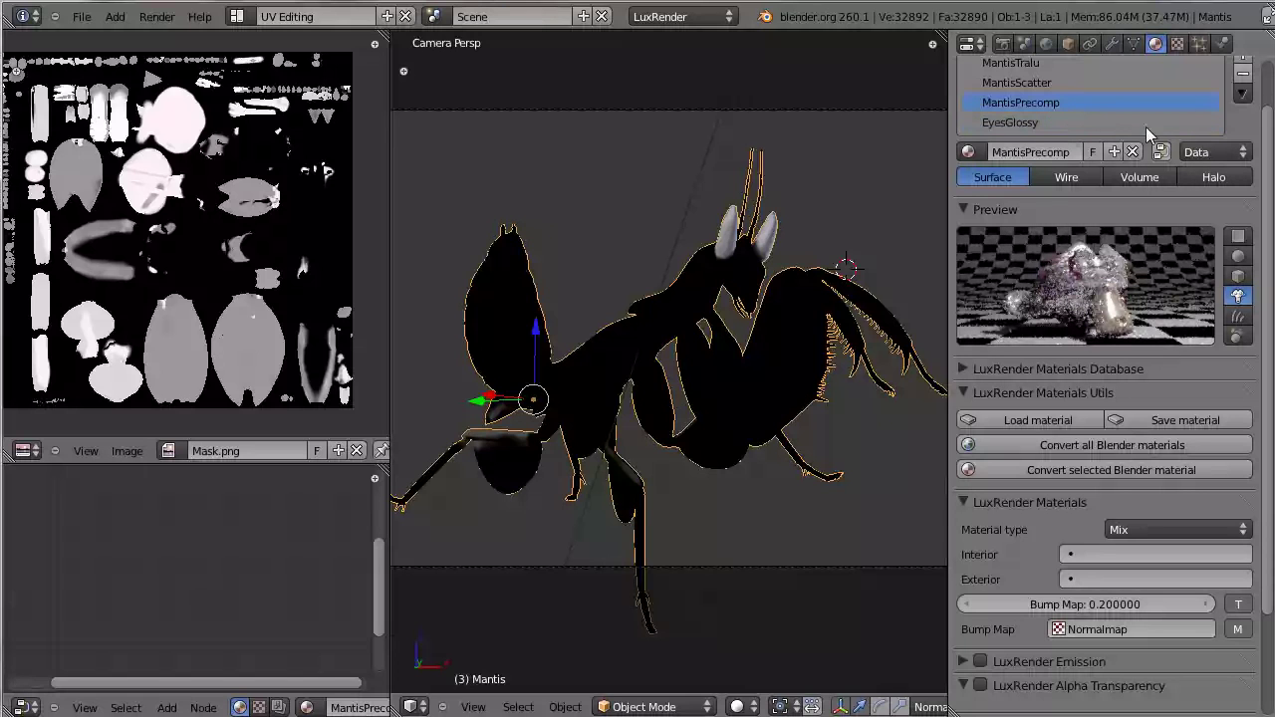
{"action": "scroll", "coordinate": [1178, 413], "scroll_direction": "up", "scroll_amount": 2}
{"action": "left_click", "coordinate": [1038, 176]}
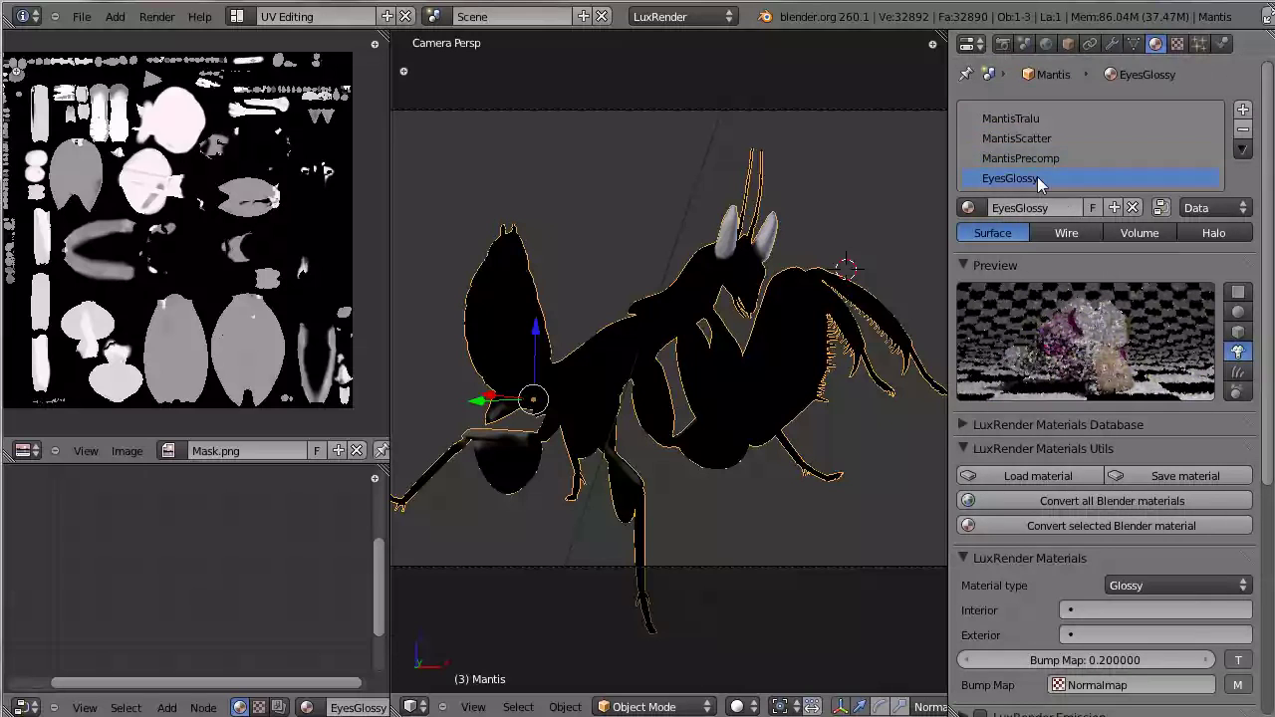
{"action": "left_click", "coordinate": [1243, 109]}
{"action": "left_click", "coordinate": [1063, 227]}
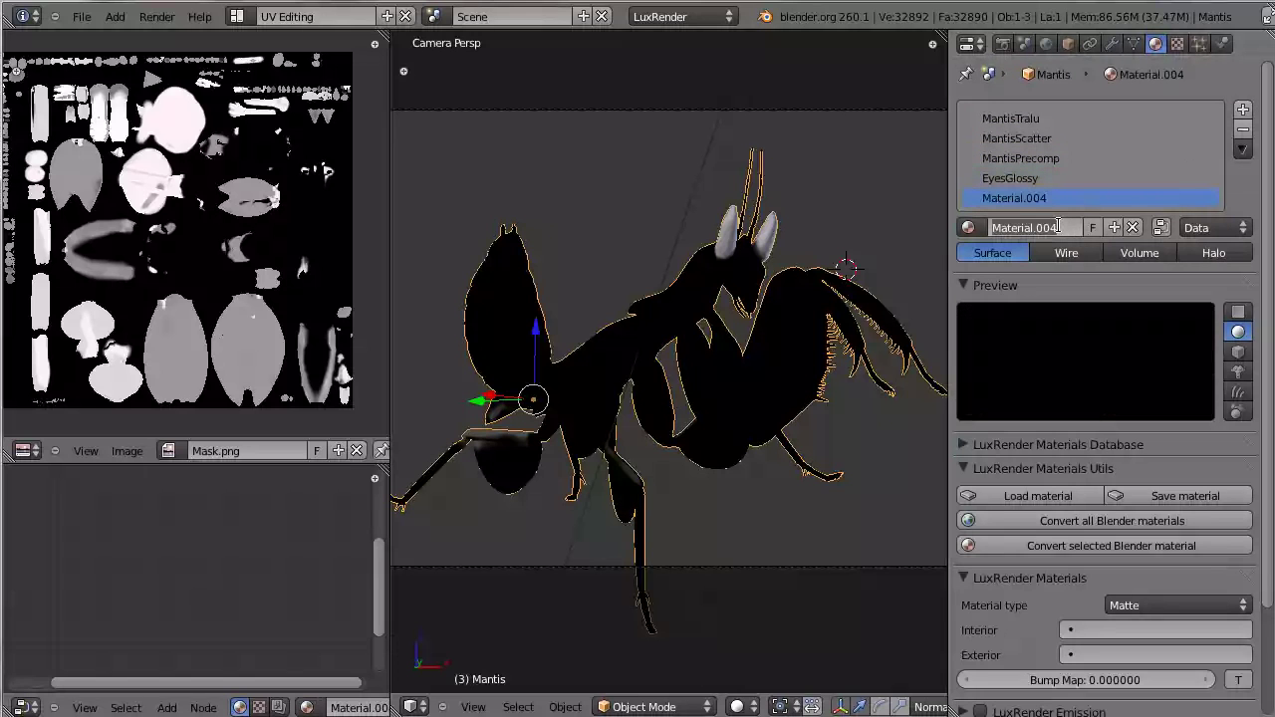
{"action": "double_click", "coordinate": [1059, 227]}
{"action": "type", "text": "Mantis"}
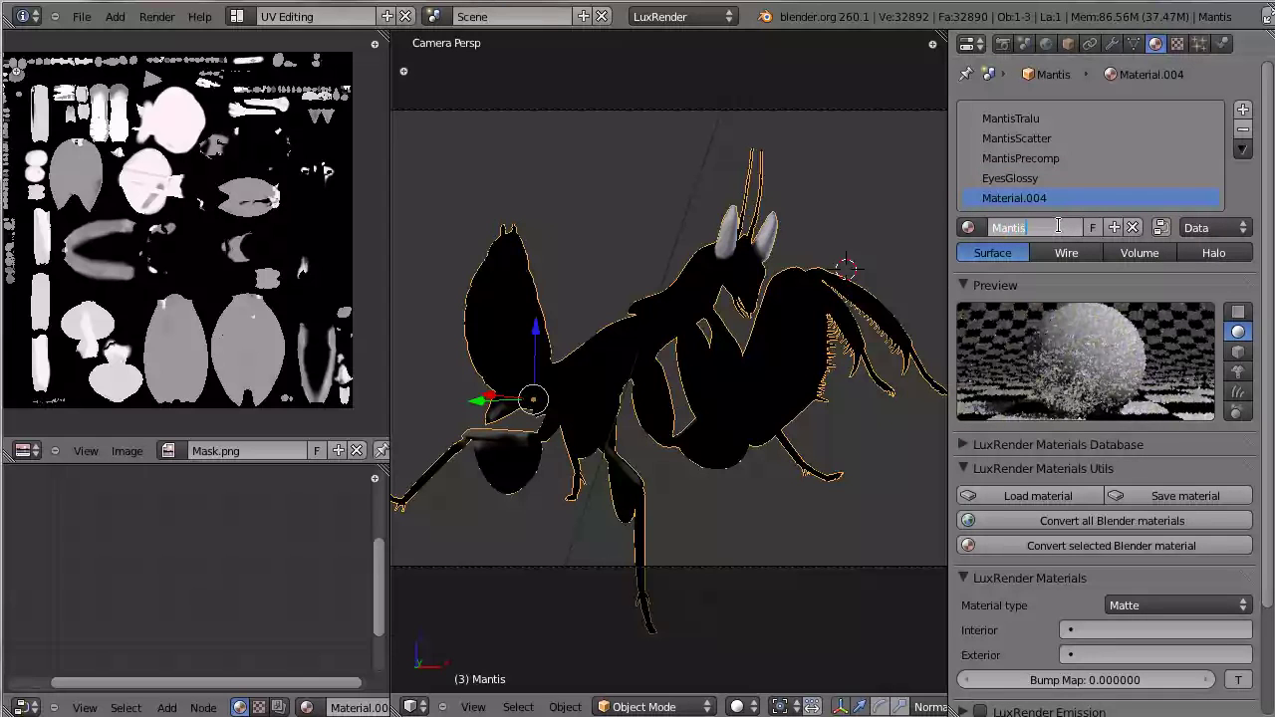
{"action": "type", "text": "Final"}
{"action": "key", "text": "Return"}
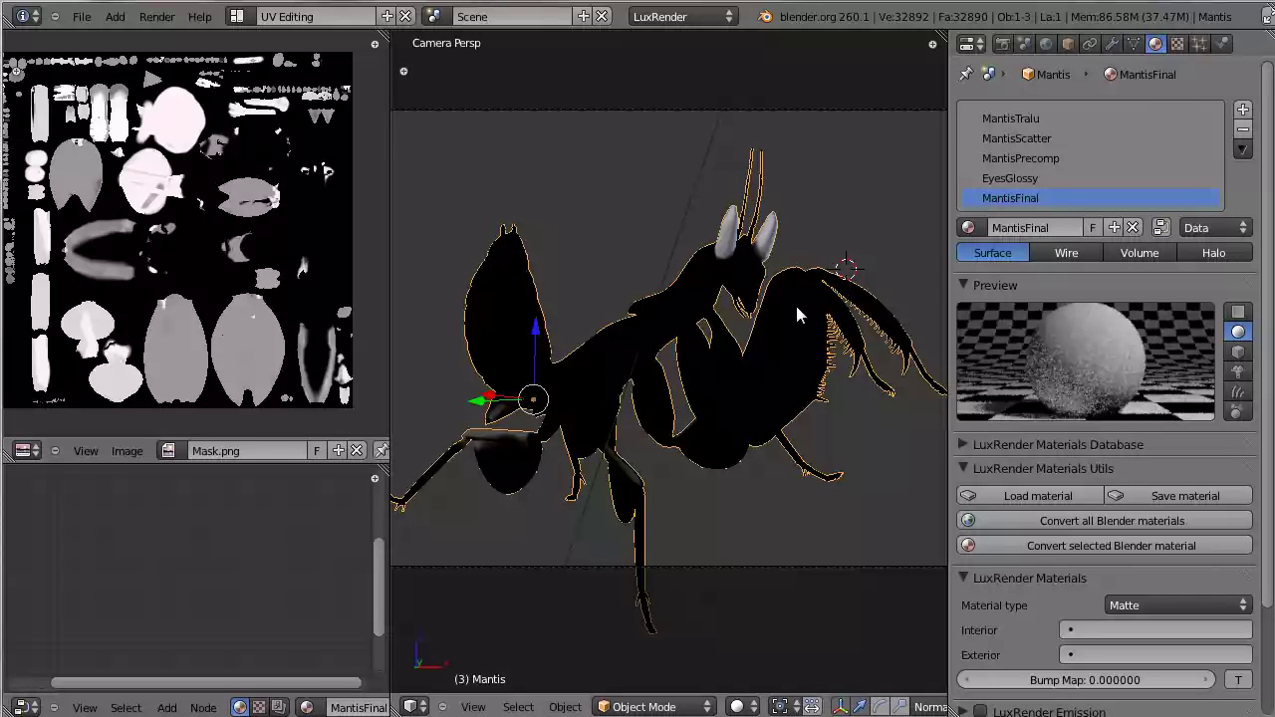
Replace it with a single-user copy of MantisTralu renamed MantisCombined
{"action": "left_click", "coordinate": [1136, 227]}
{"action": "left_click", "coordinate": [971, 228]}
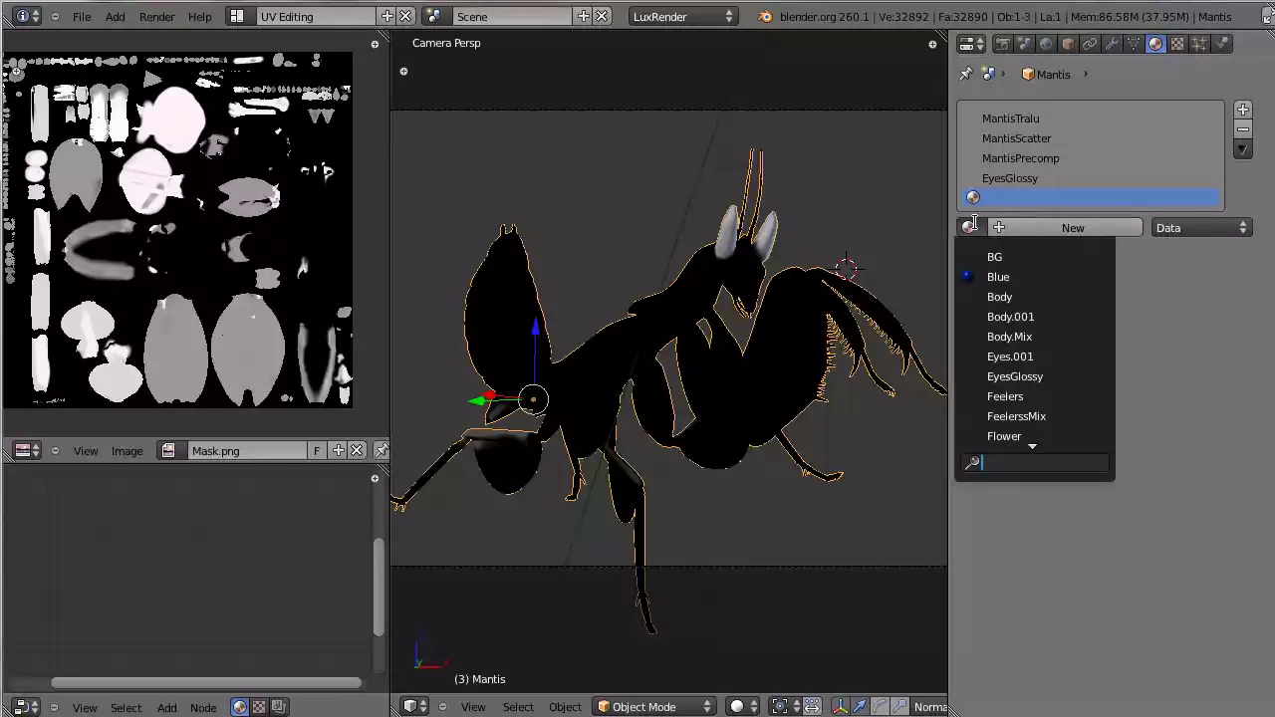
{"action": "type", "text": "tralu"}
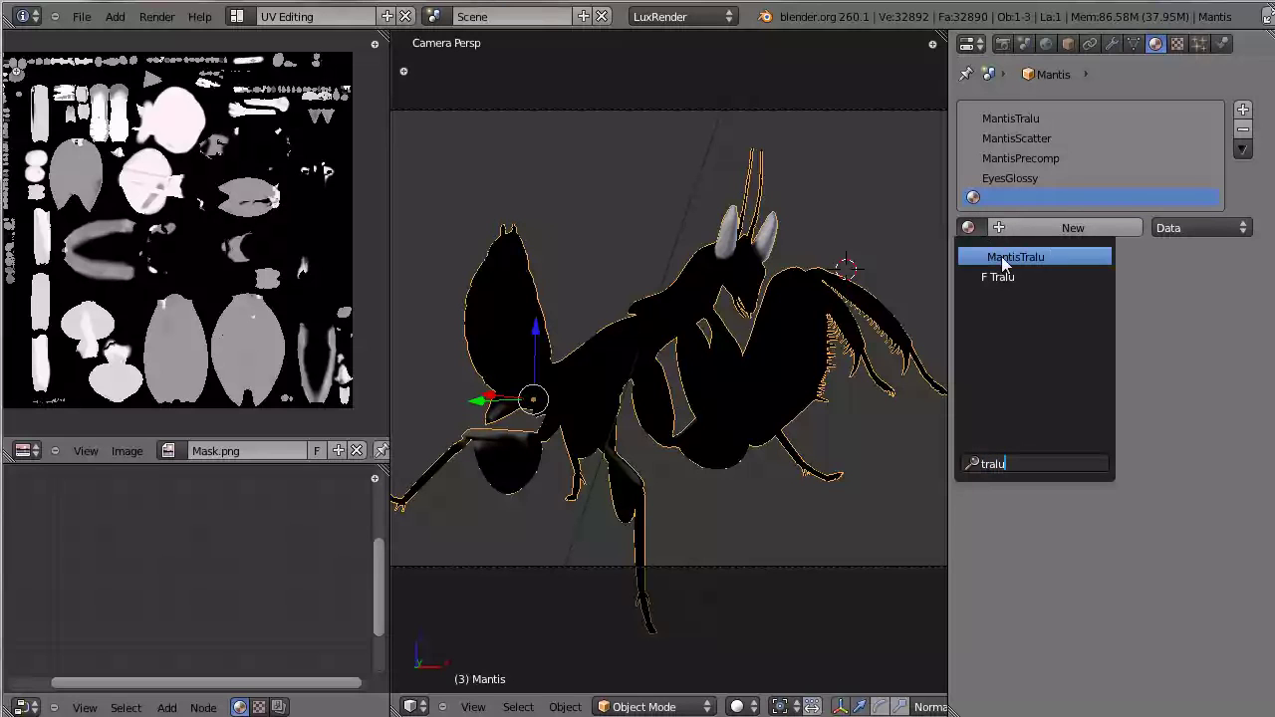
{"action": "left_click", "coordinate": [1001, 256]}
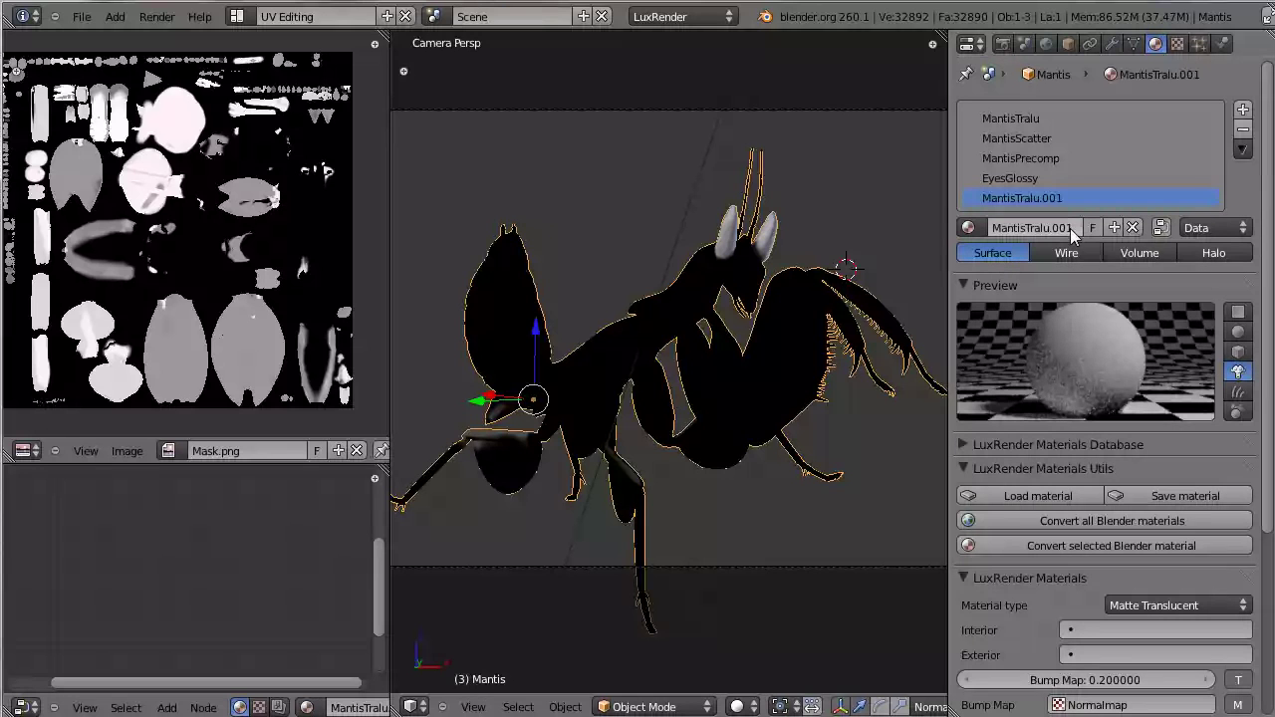
{"action": "left_click", "coordinate": [1071, 228]}
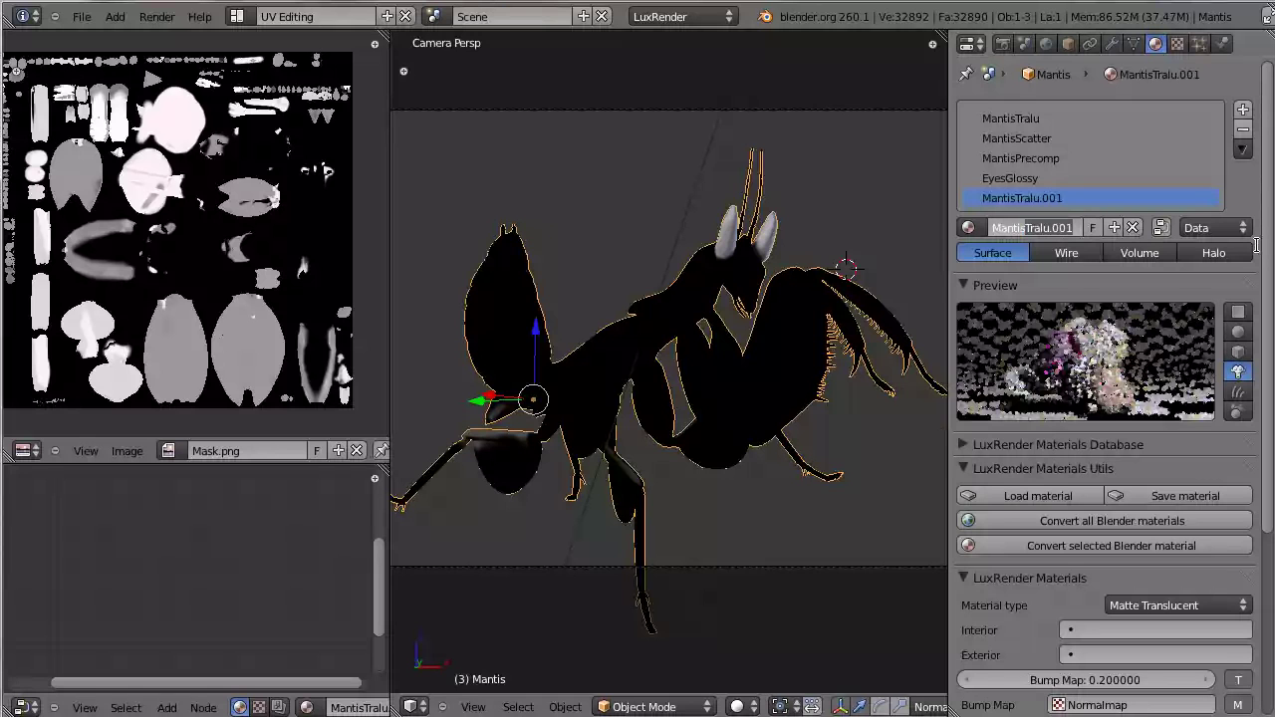
{"action": "type", "text": "MantisCombine"}
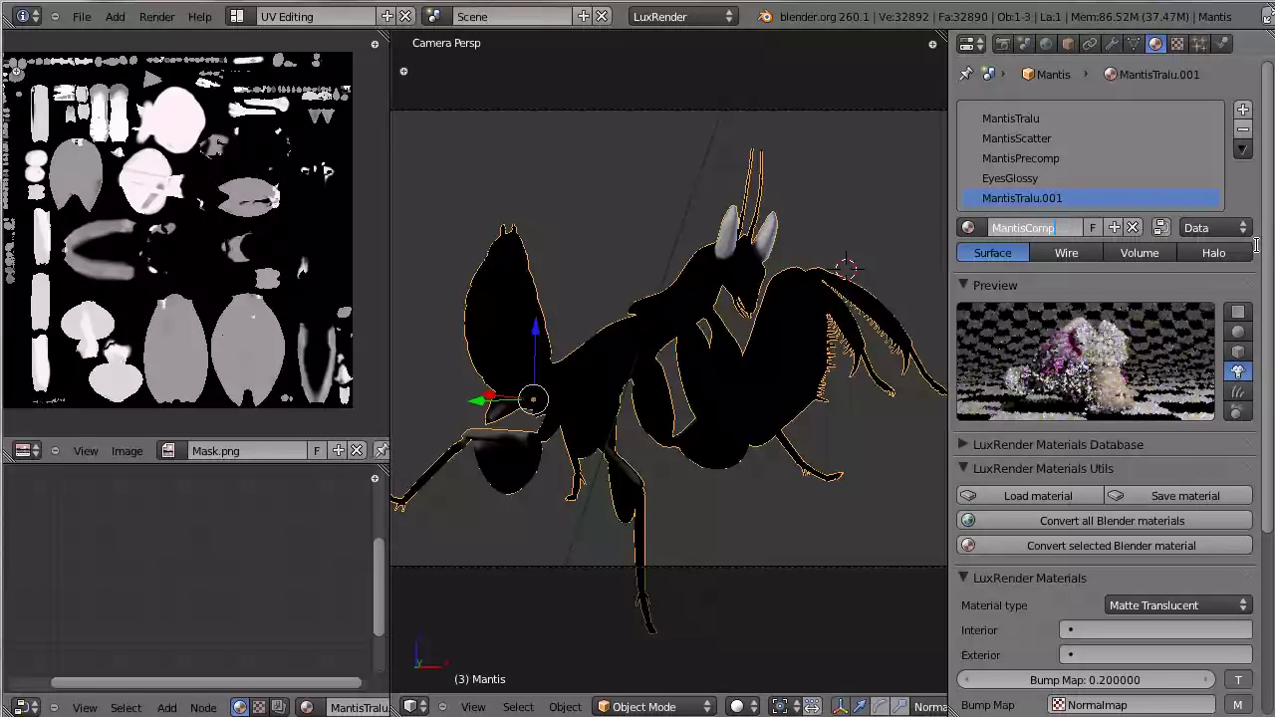
{"action": "type", "text": "d"}
{"action": "key", "text": "Return"}
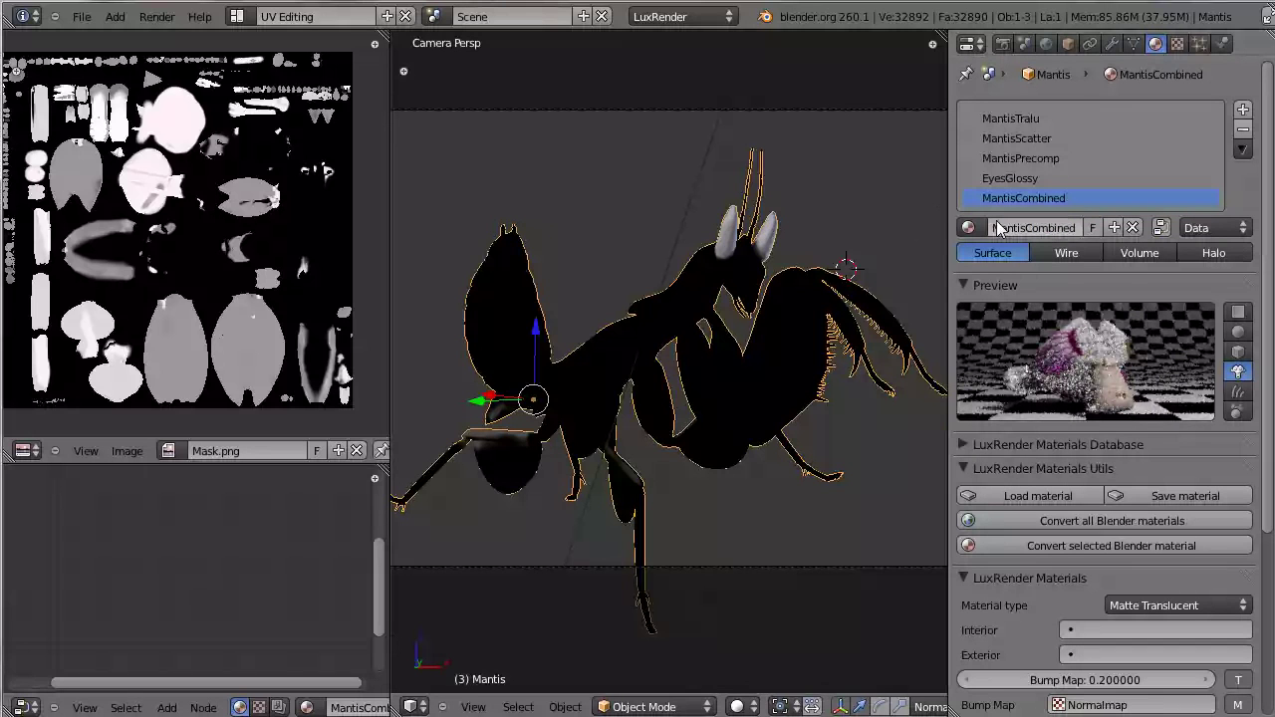
Change MantisCombined to a Mix material blending MantisPrecomp and EyesGlossy
{"action": "scroll", "coordinate": [1084, 652], "scroll_direction": "down", "scroll_amount": 6}
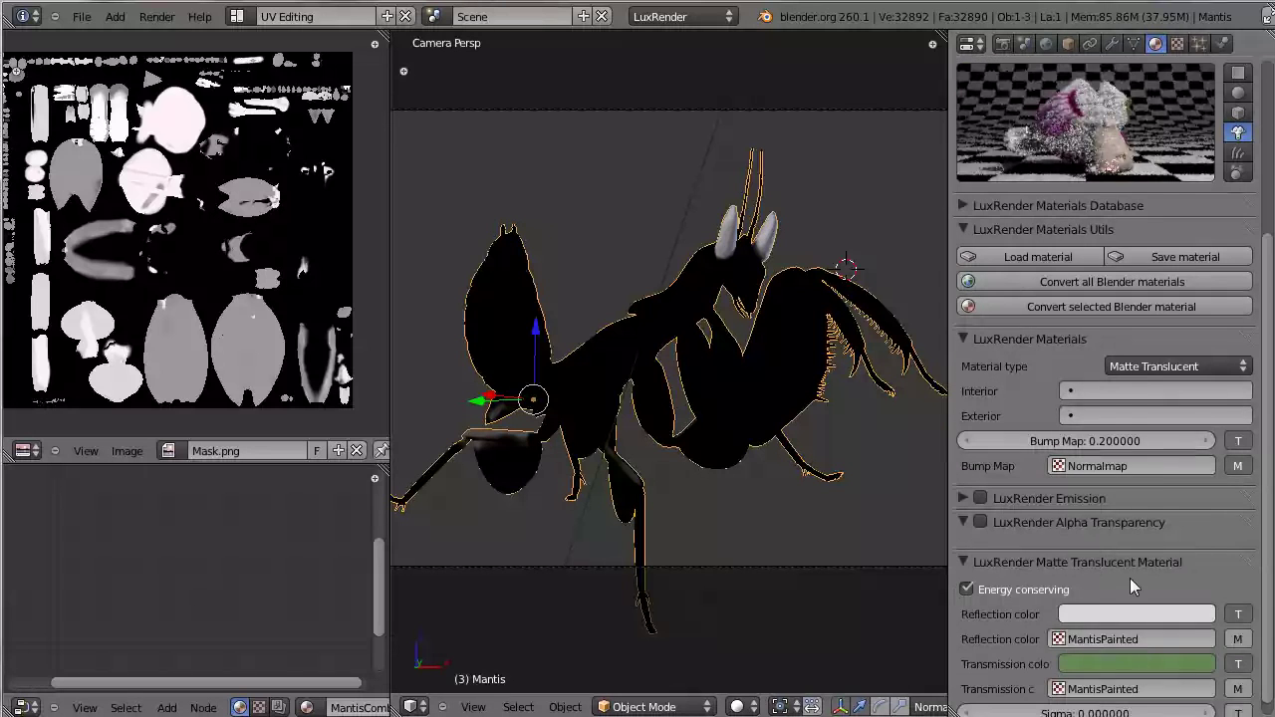
{"action": "left_click", "coordinate": [1136, 369]}
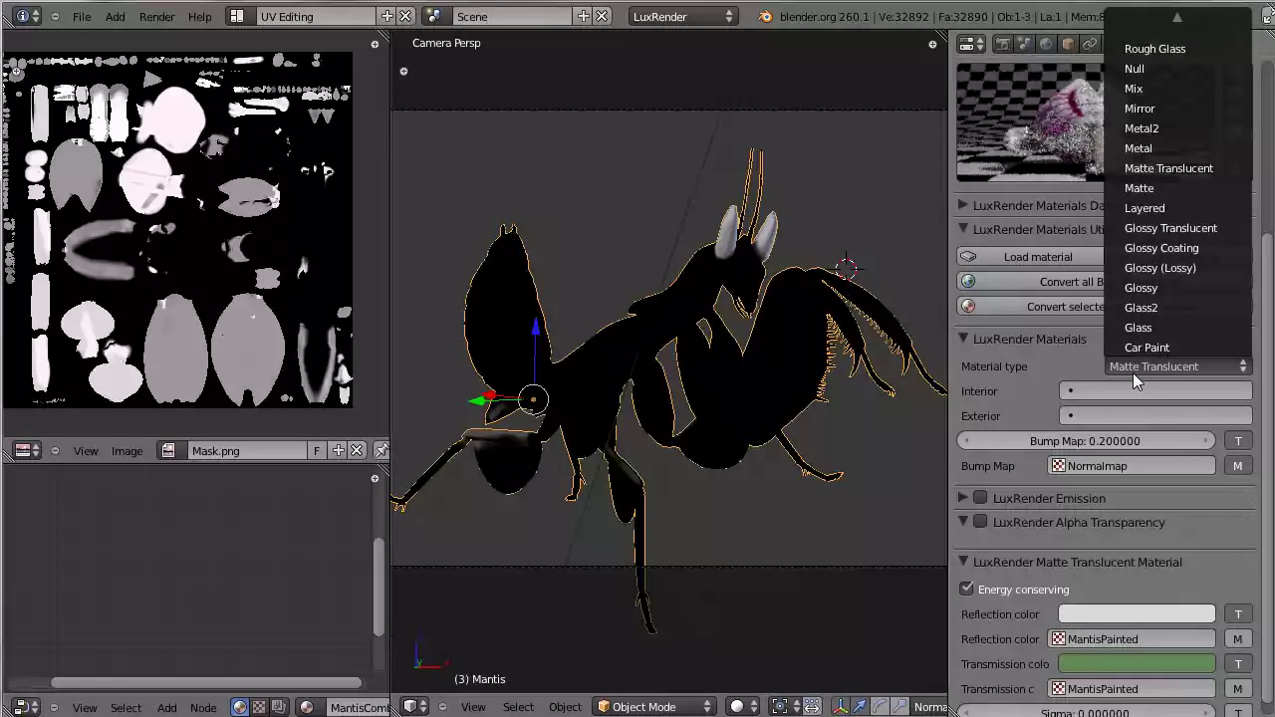
{"action": "scroll", "coordinate": [1166, 229], "scroll_direction": "up", "scroll_amount": 1}
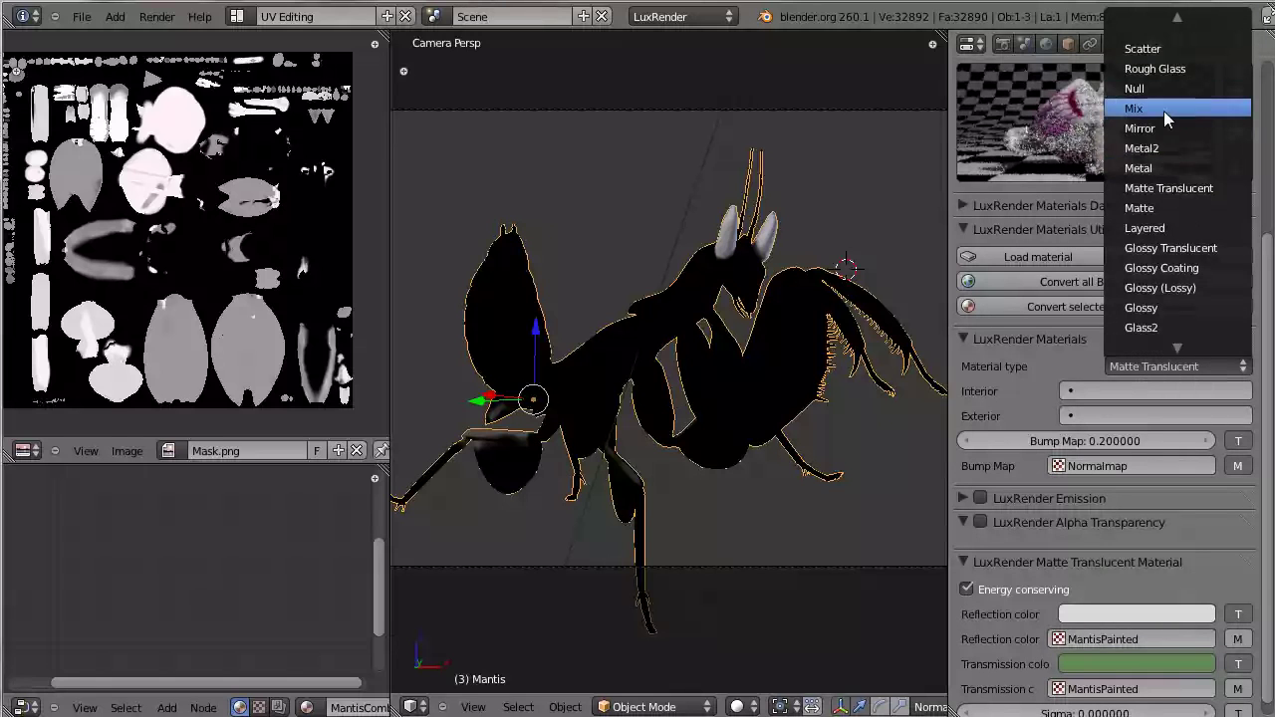
{"action": "left_click", "coordinate": [1164, 108]}
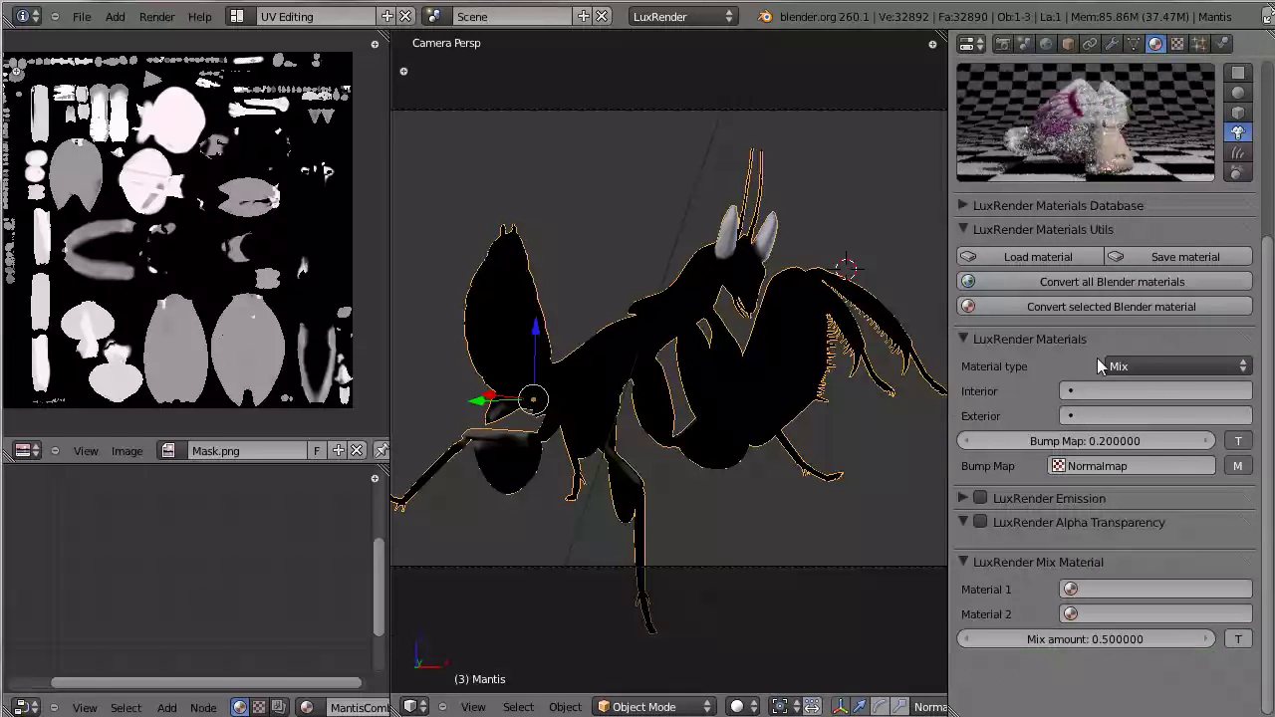
{"action": "left_click", "coordinate": [1127, 589]}
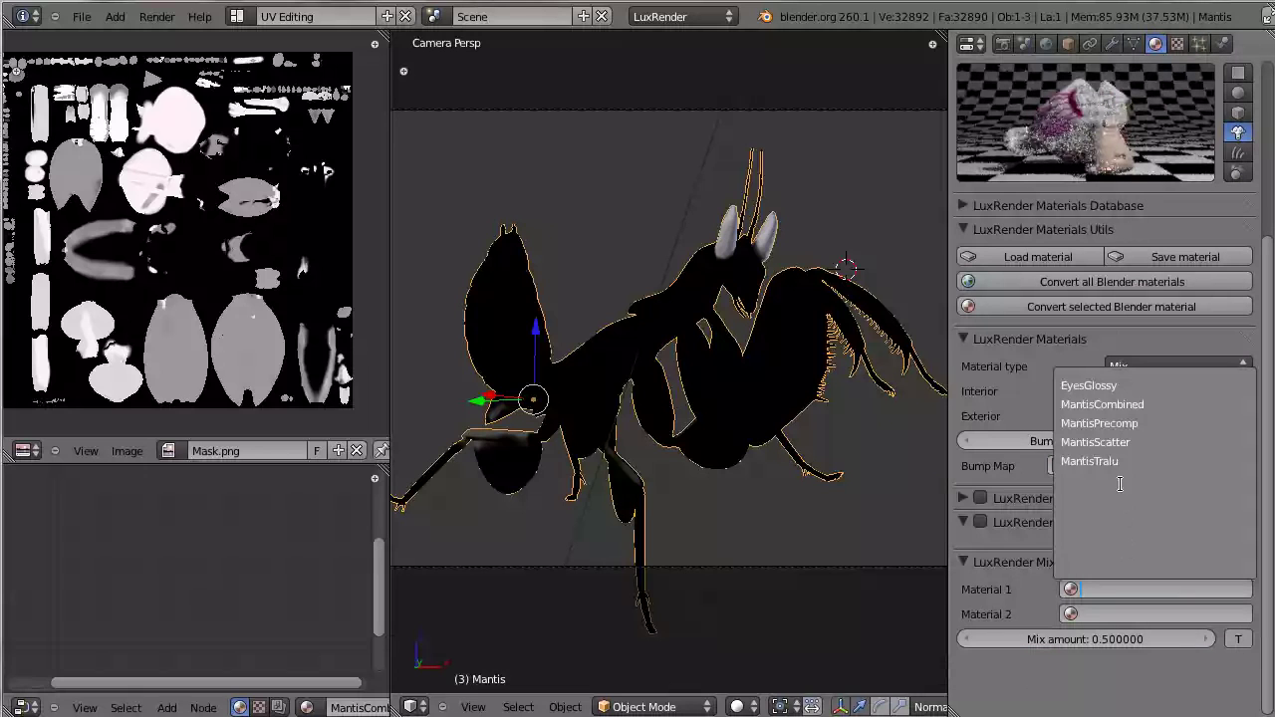
{"action": "left_click", "coordinate": [1133, 424]}
{"action": "left_click", "coordinate": [1122, 613]}
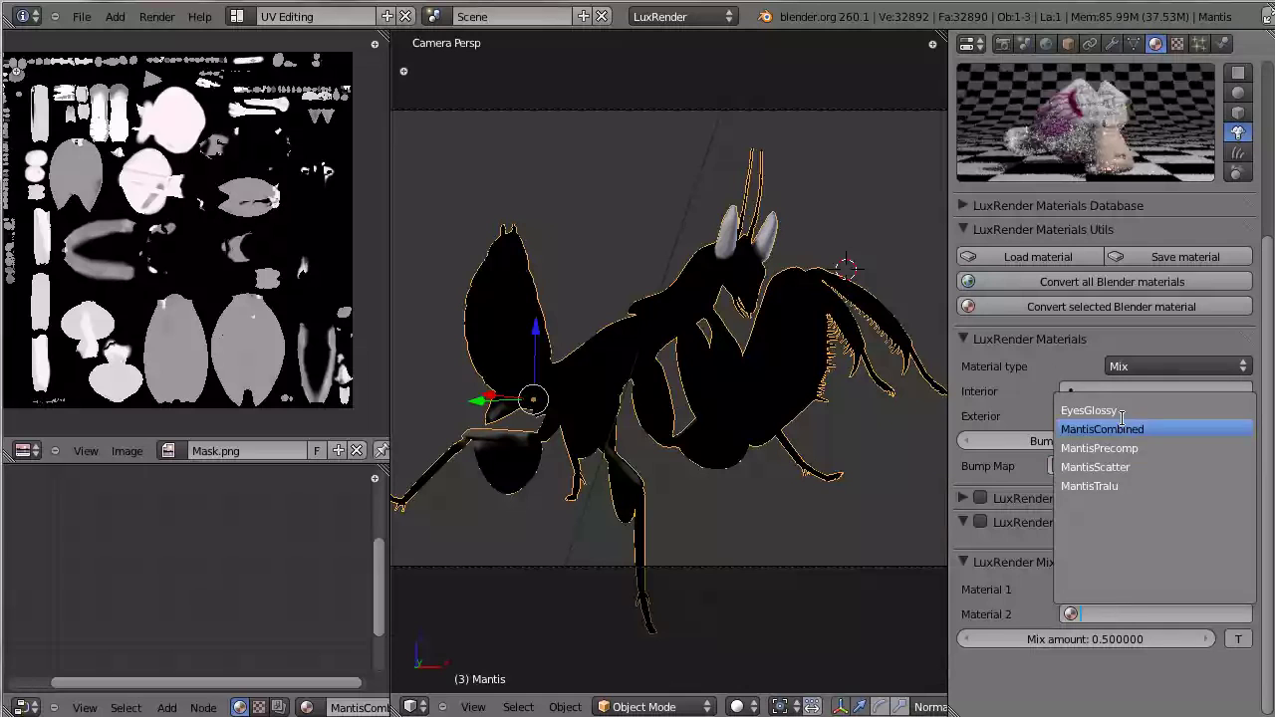
{"action": "left_click", "coordinate": [1124, 409]}
{"action": "left_click", "coordinate": [1162, 589]}
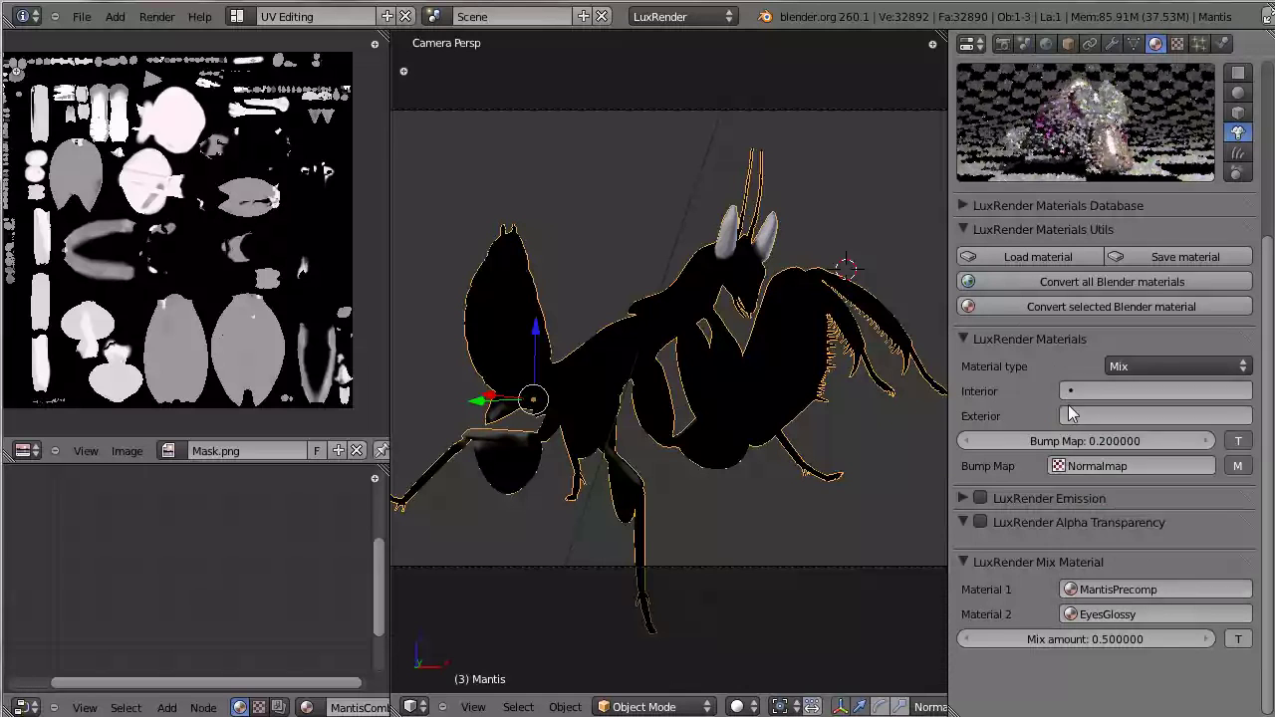
Use the Specmap texture as the mix amount
{"action": "scroll", "coordinate": [1050, 415], "scroll_direction": "up", "scroll_amount": 5}
{"action": "scroll", "coordinate": [1050, 415], "scroll_direction": "up", "scroll_amount": 1}
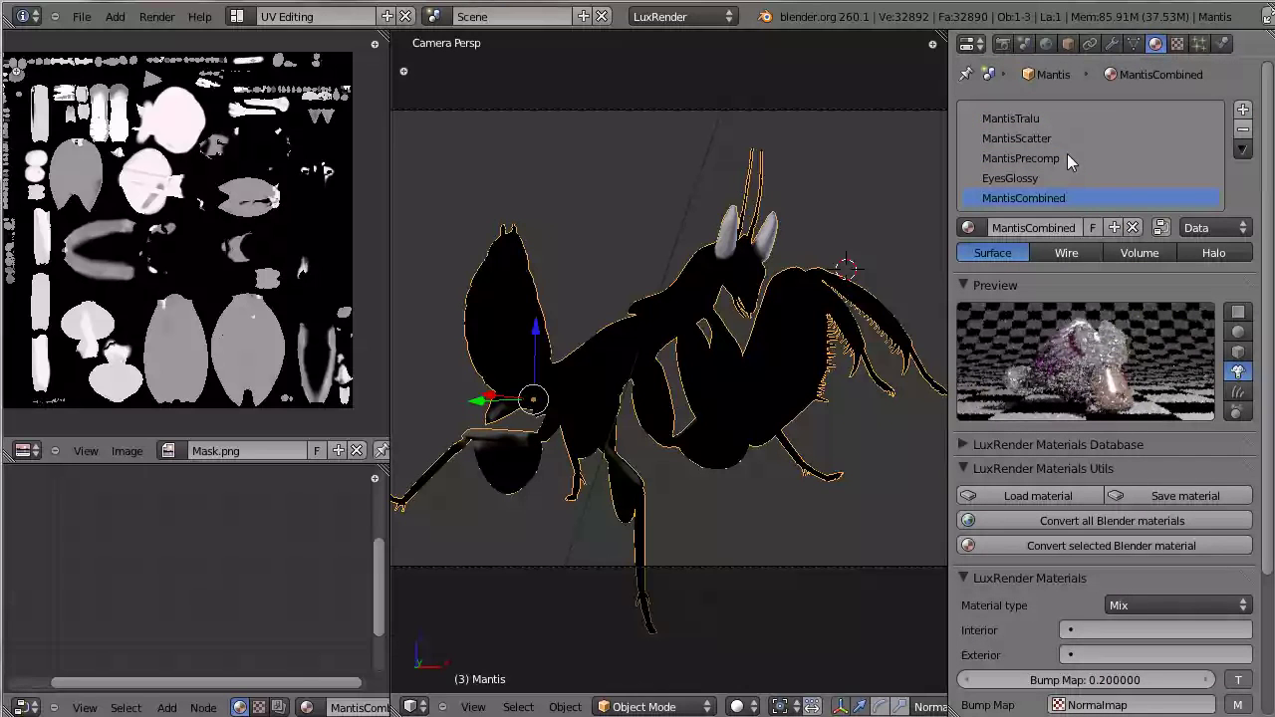
{"action": "scroll", "coordinate": [1069, 448], "scroll_direction": "down", "scroll_amount": 4}
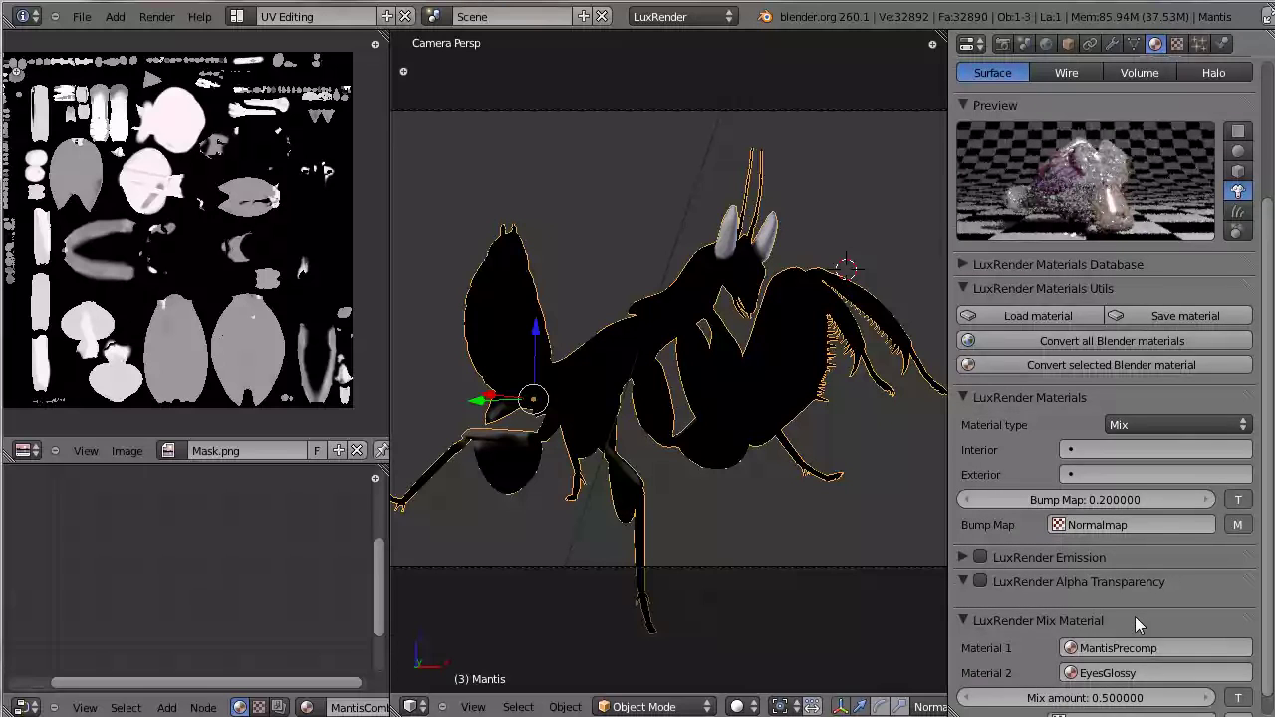
{"action": "scroll", "coordinate": [1140, 623], "scroll_direction": "down", "scroll_amount": 1}
{"action": "left_click", "coordinate": [1114, 704]}
{"action": "left_click", "coordinate": [1103, 531]}
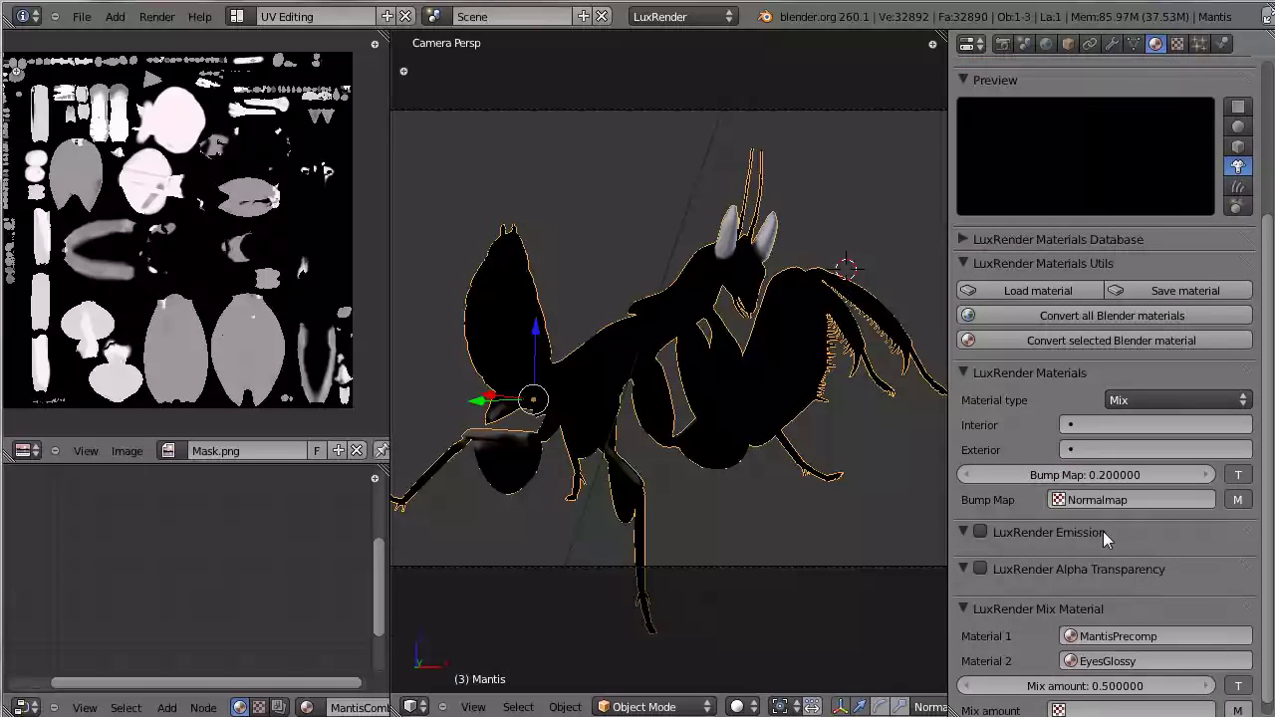
{"action": "scroll", "coordinate": [1106, 710], "scroll_direction": "down", "scroll_amount": 1}
{"action": "left_click", "coordinate": [1096, 698]}
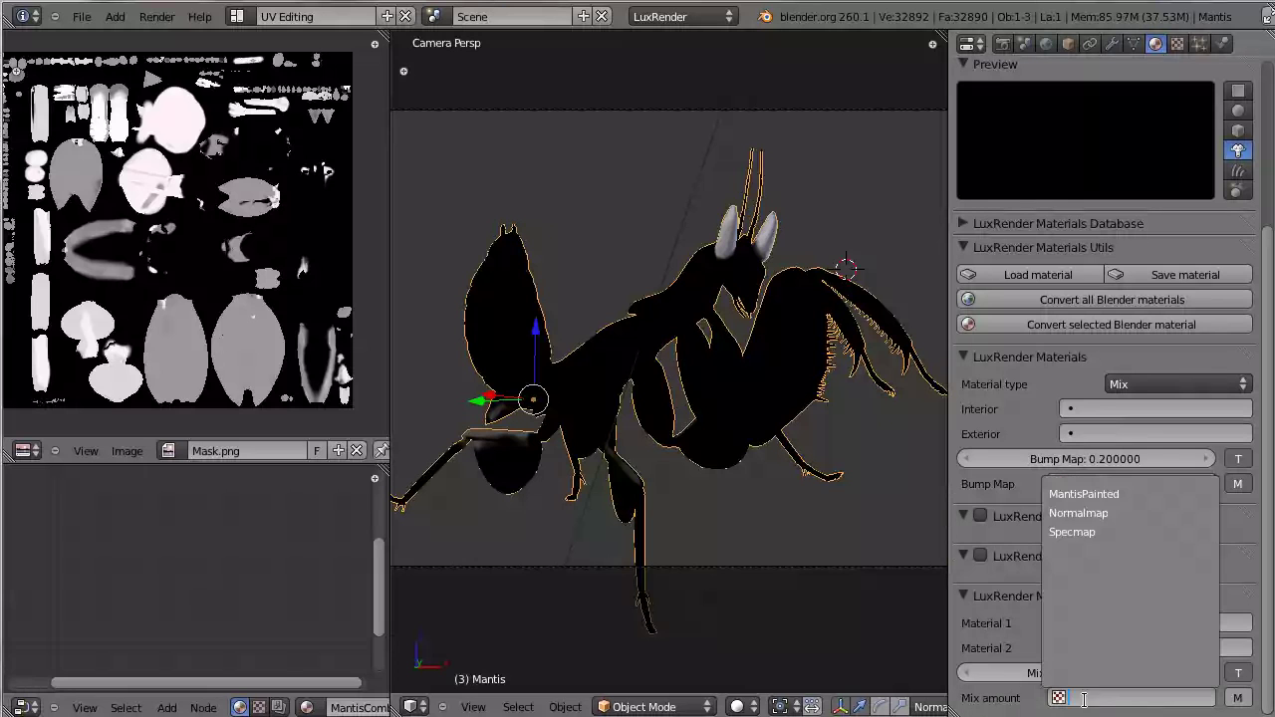
{"action": "left_click", "coordinate": [1103, 528]}
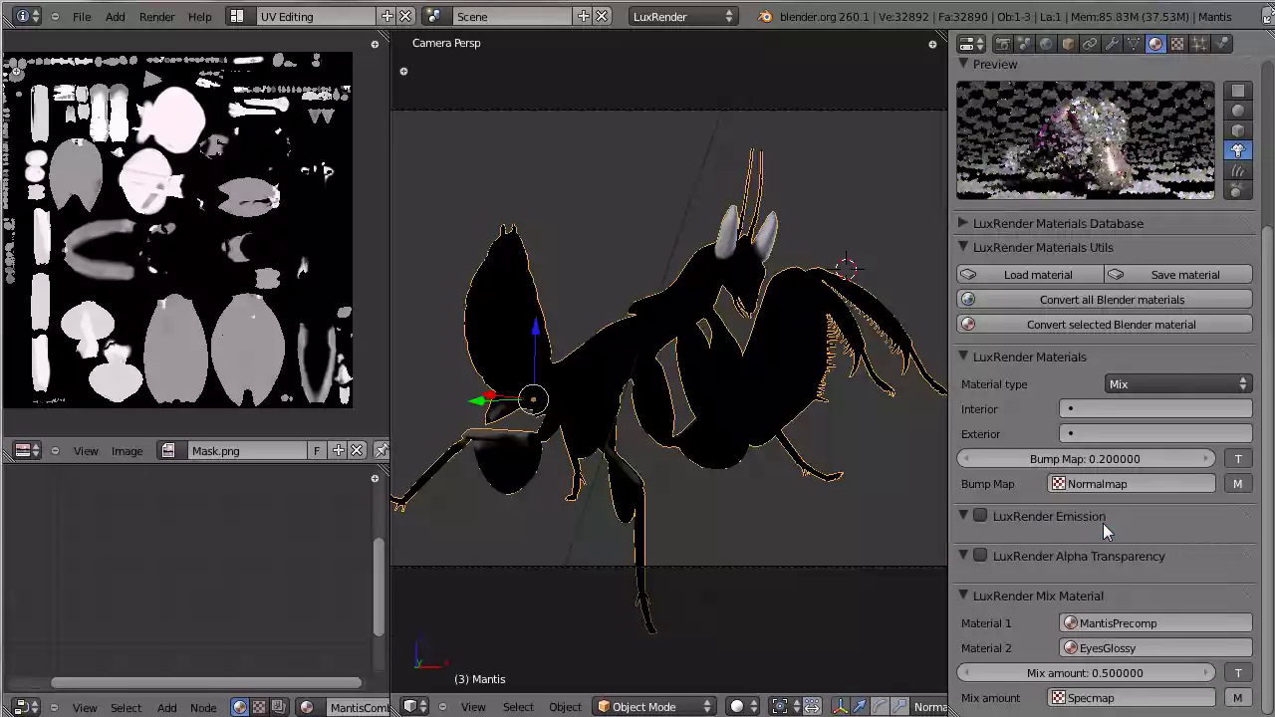
{"action": "scroll", "coordinate": [1151, 595], "scroll_direction": "up", "scroll_amount": 5}
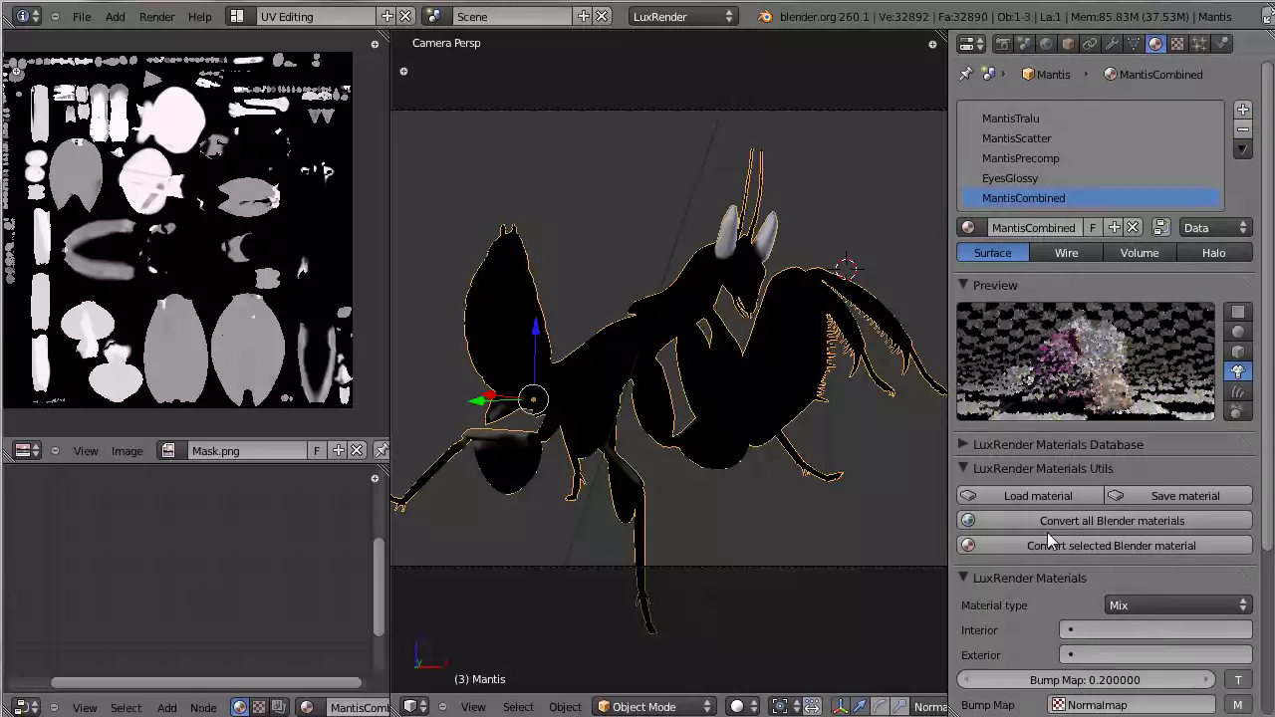
{"action": "scroll", "coordinate": [1047, 532], "scroll_direction": "down", "scroll_amount": 3}
{"action": "scroll", "coordinate": [1047, 532], "scroll_direction": "down", "scroll_amount": 3}
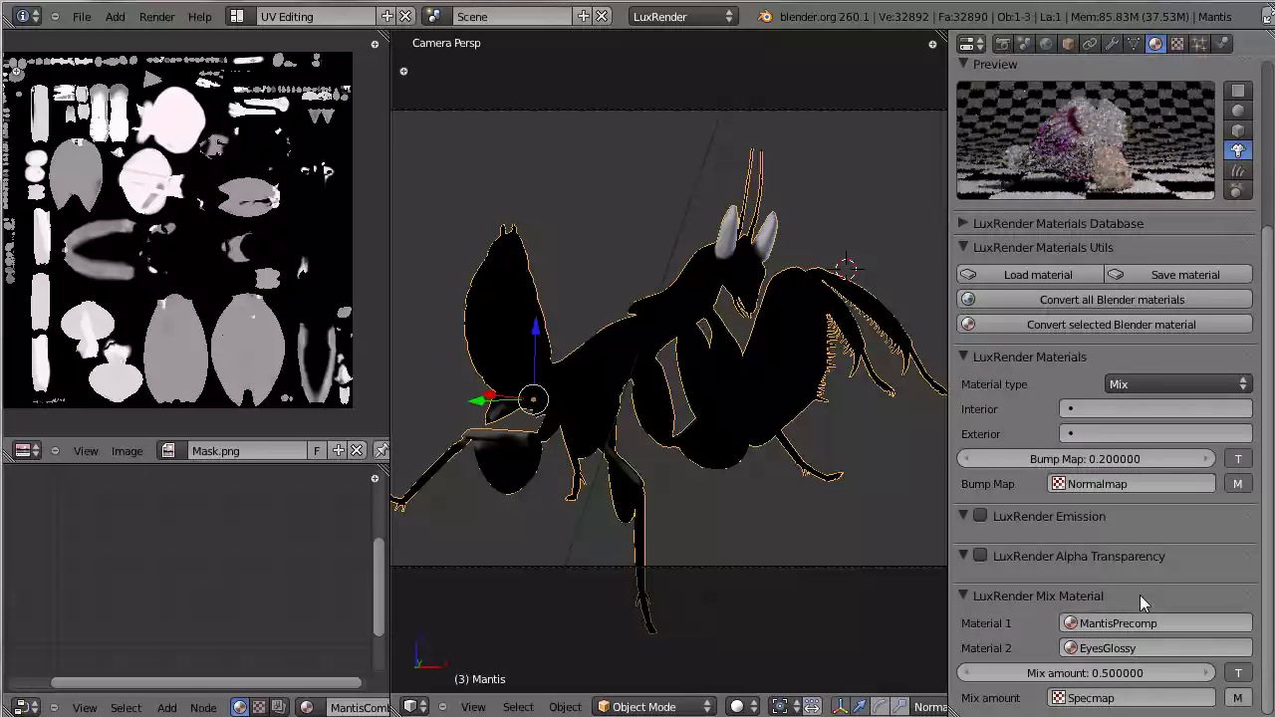
{"action": "scroll", "coordinate": [1147, 602], "scroll_direction": "up", "scroll_amount": 5}
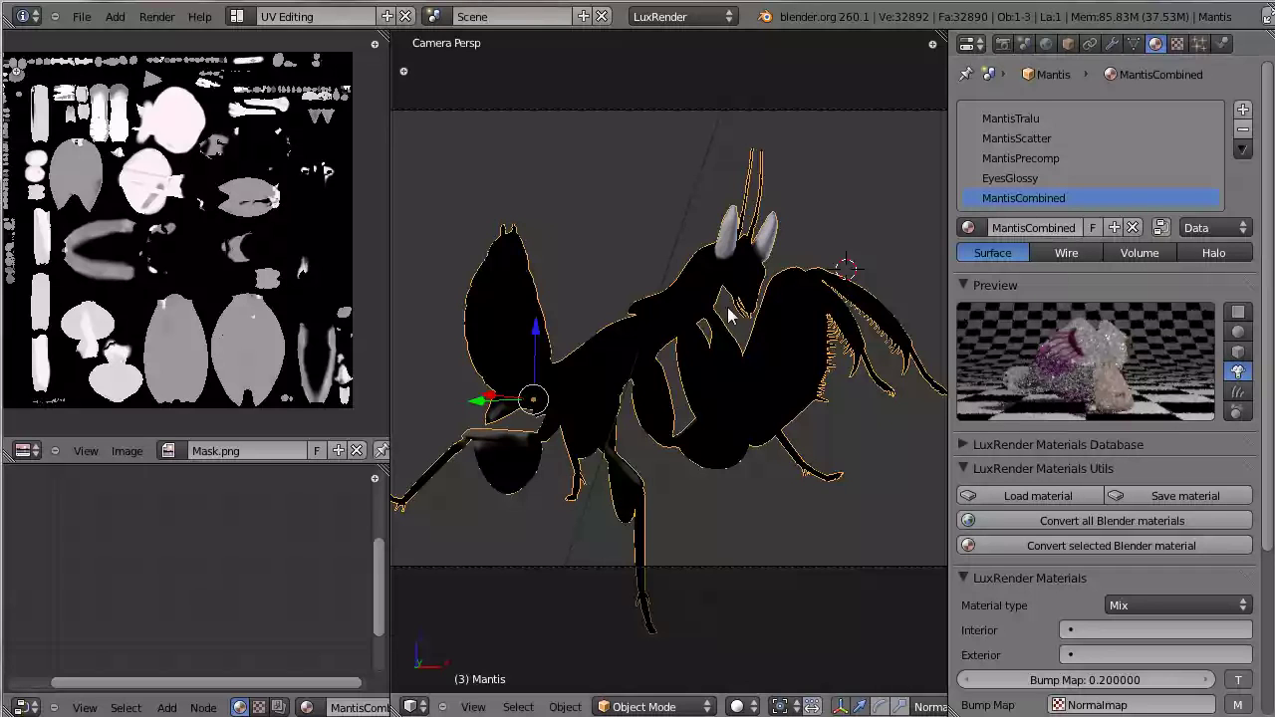
In Edit Mode, select all mantis faces and assign the MantisCombined slot to them
{"action": "left_click", "coordinate": [998, 119]}
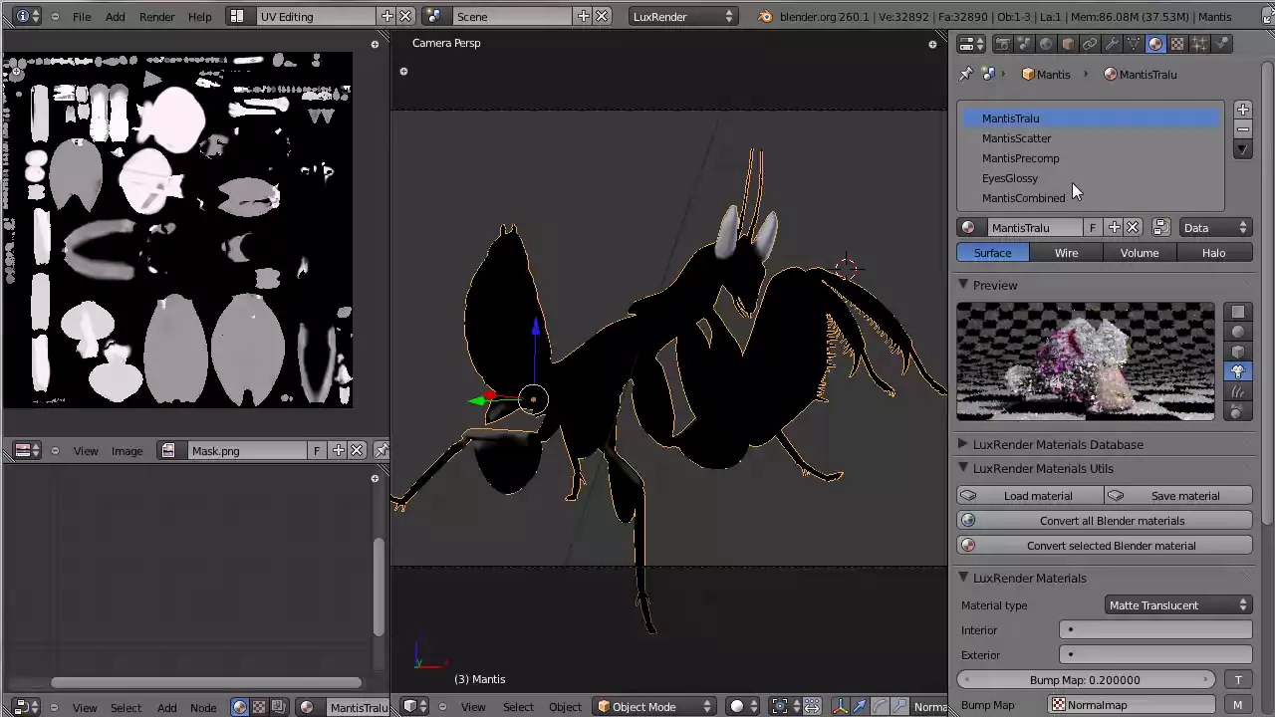
{"action": "key", "text": "Tab"}
{"action": "left_click", "coordinate": [1127, 223]}
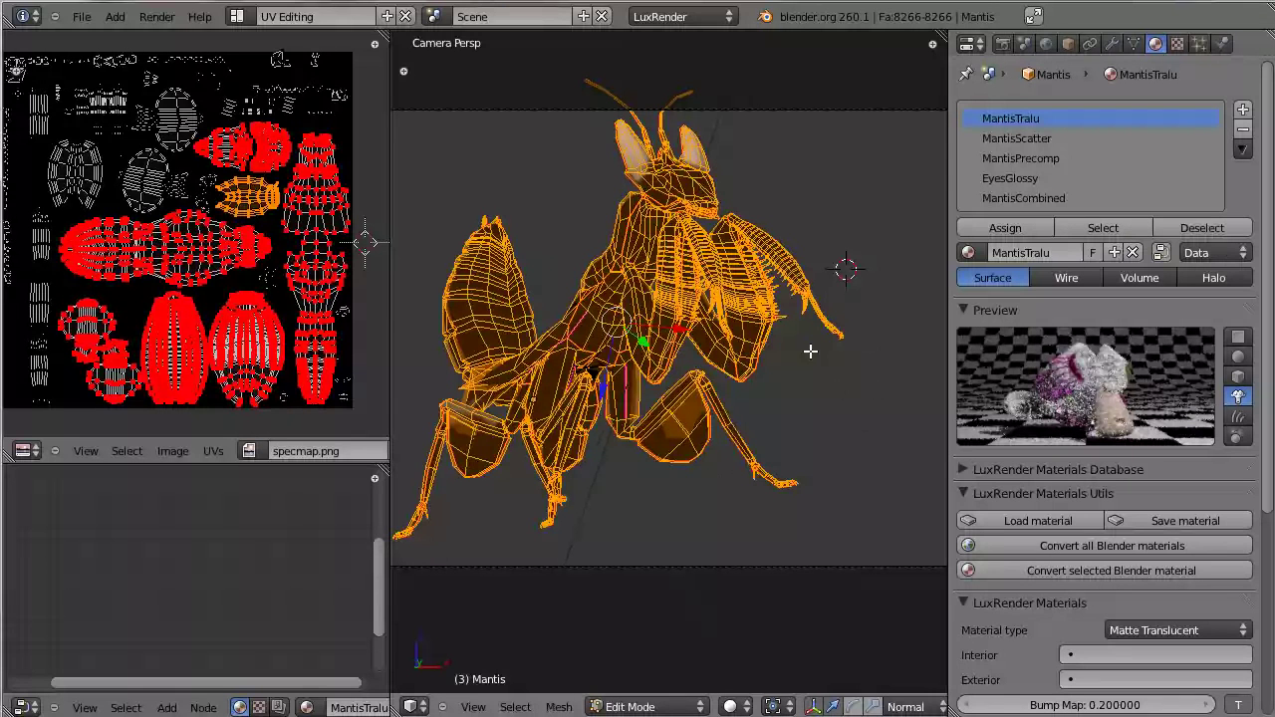
{"action": "key", "text": "a"}
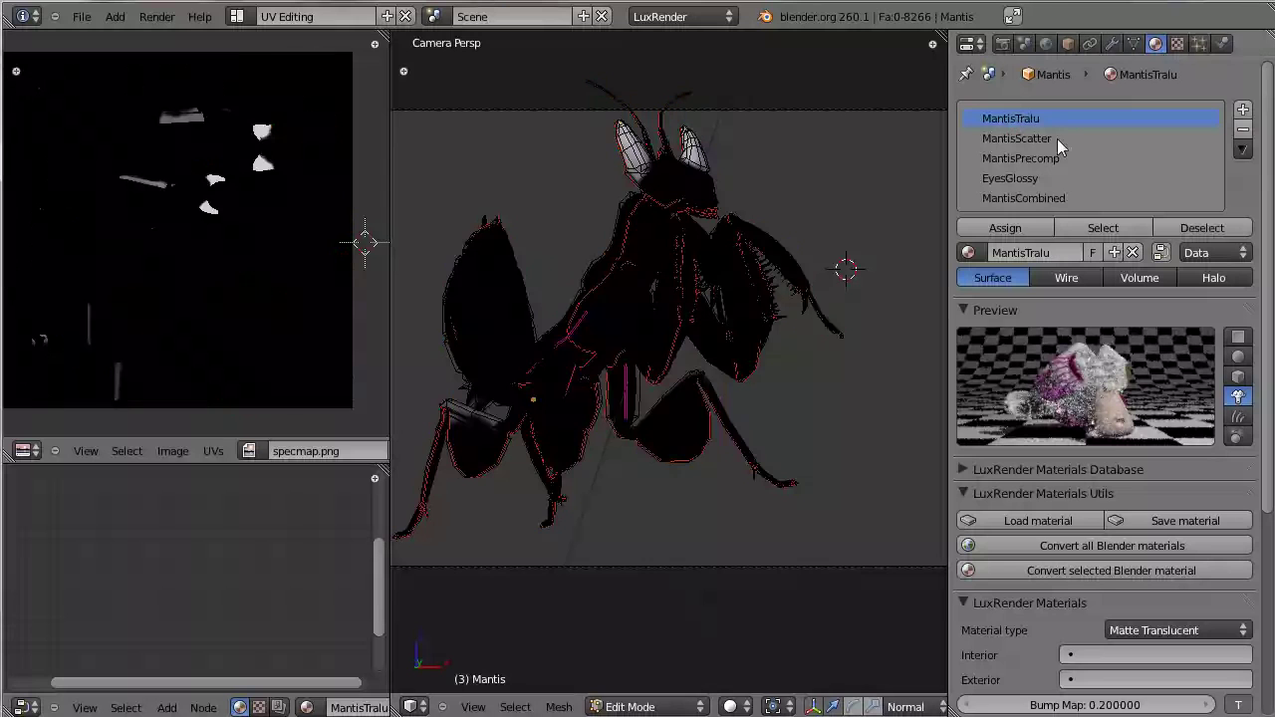
{"action": "left_click", "coordinate": [1051, 194]}
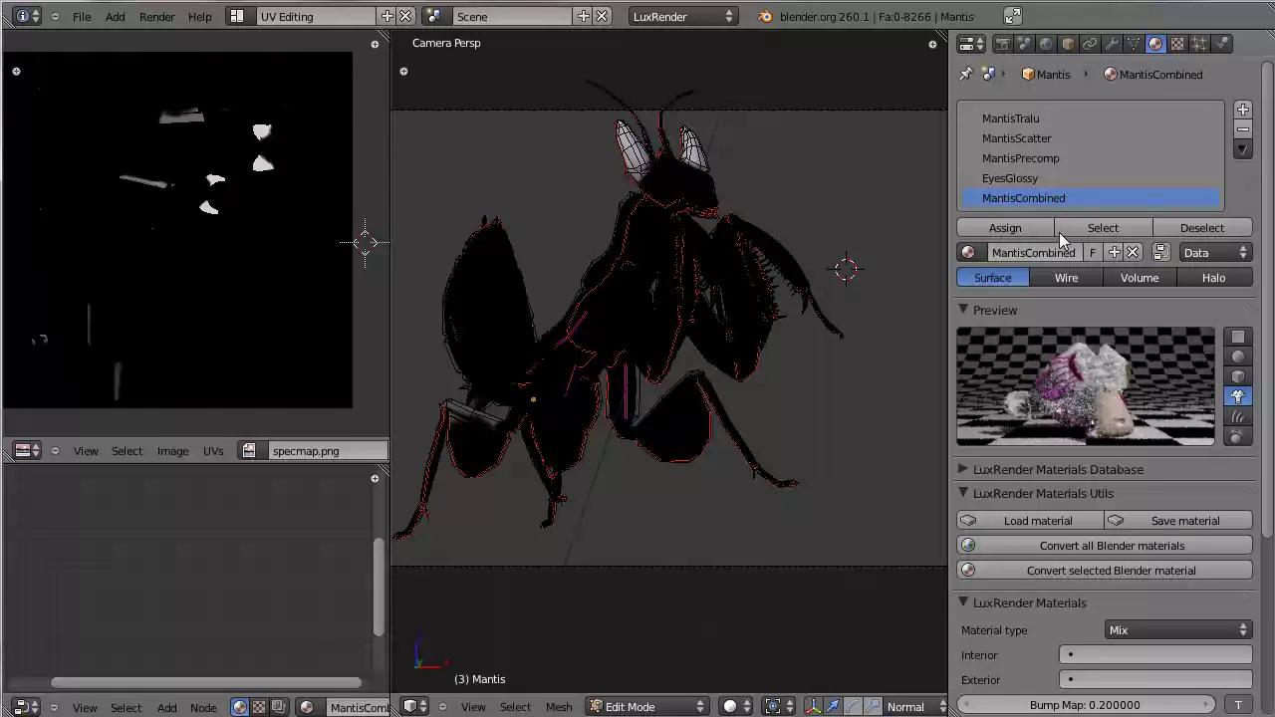
{"action": "key", "text": "a"}
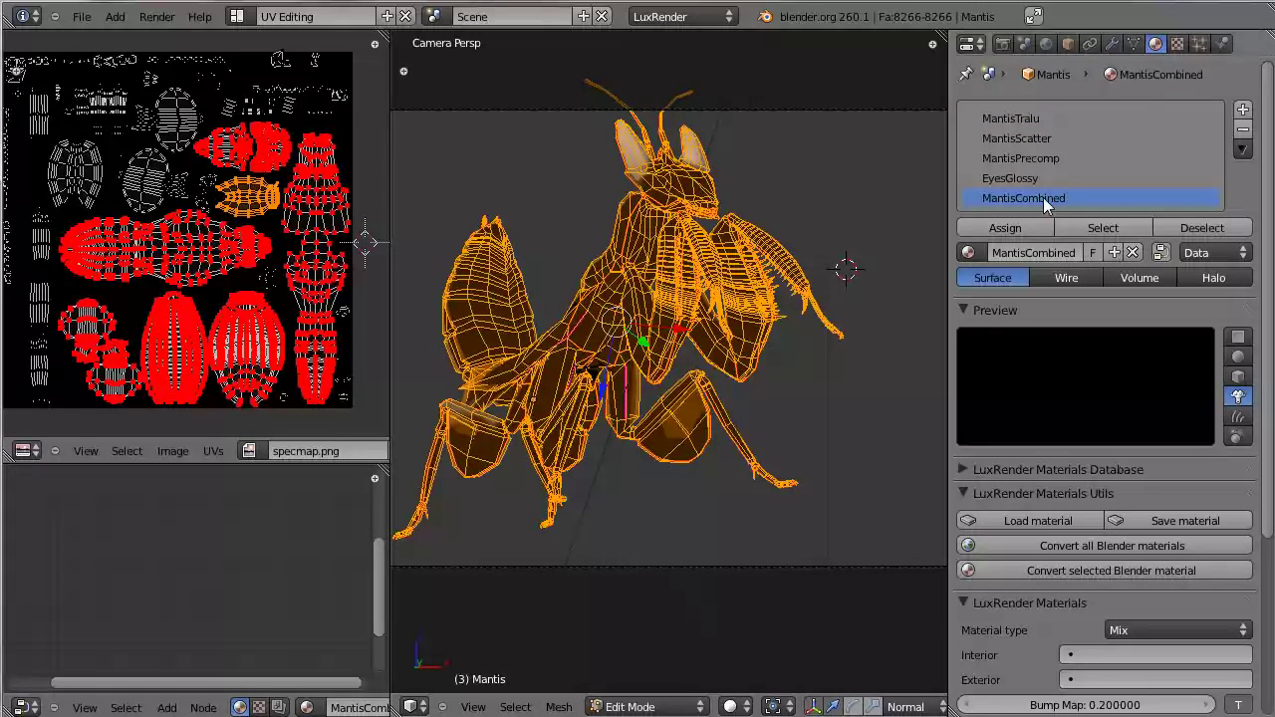
{"action": "left_click", "coordinate": [1009, 228]}
{"action": "key", "text": "Tab"}
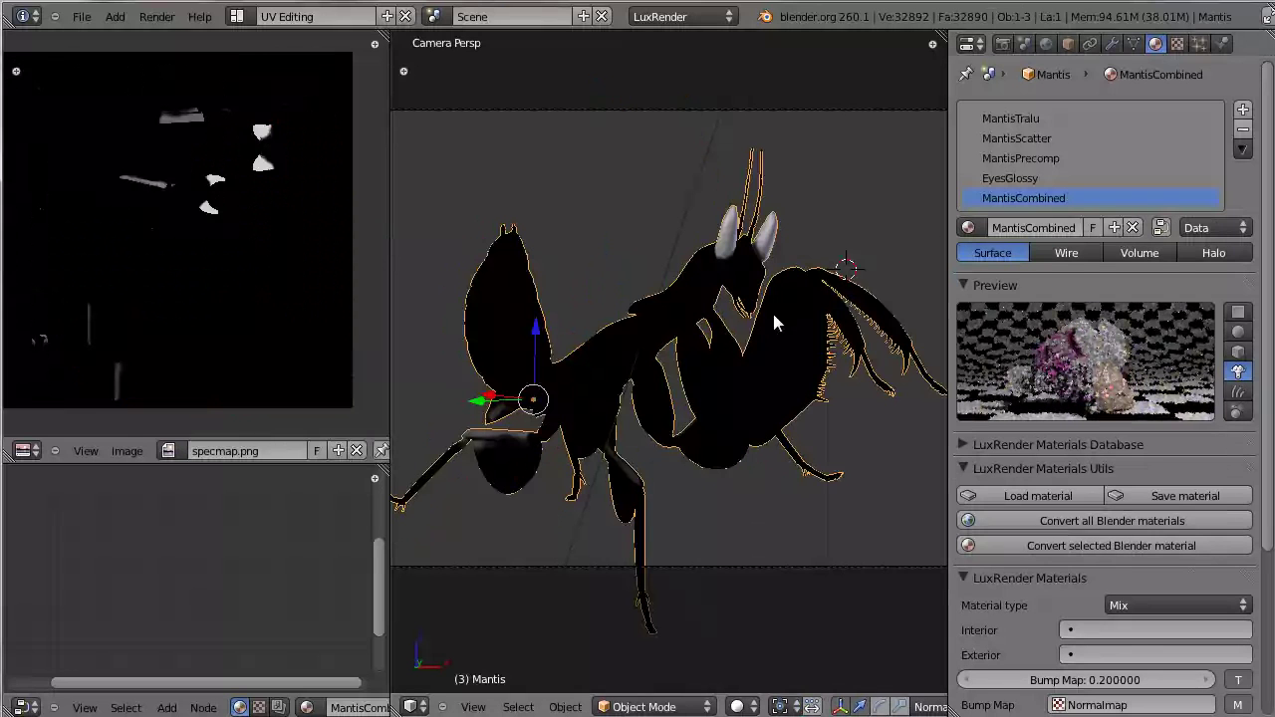
{"action": "scroll", "coordinate": [757, 399], "scroll_direction": "down", "scroll_amount": 4}
{"action": "scroll", "coordinate": [755, 407], "scroll_direction": "up", "scroll_amount": 3}
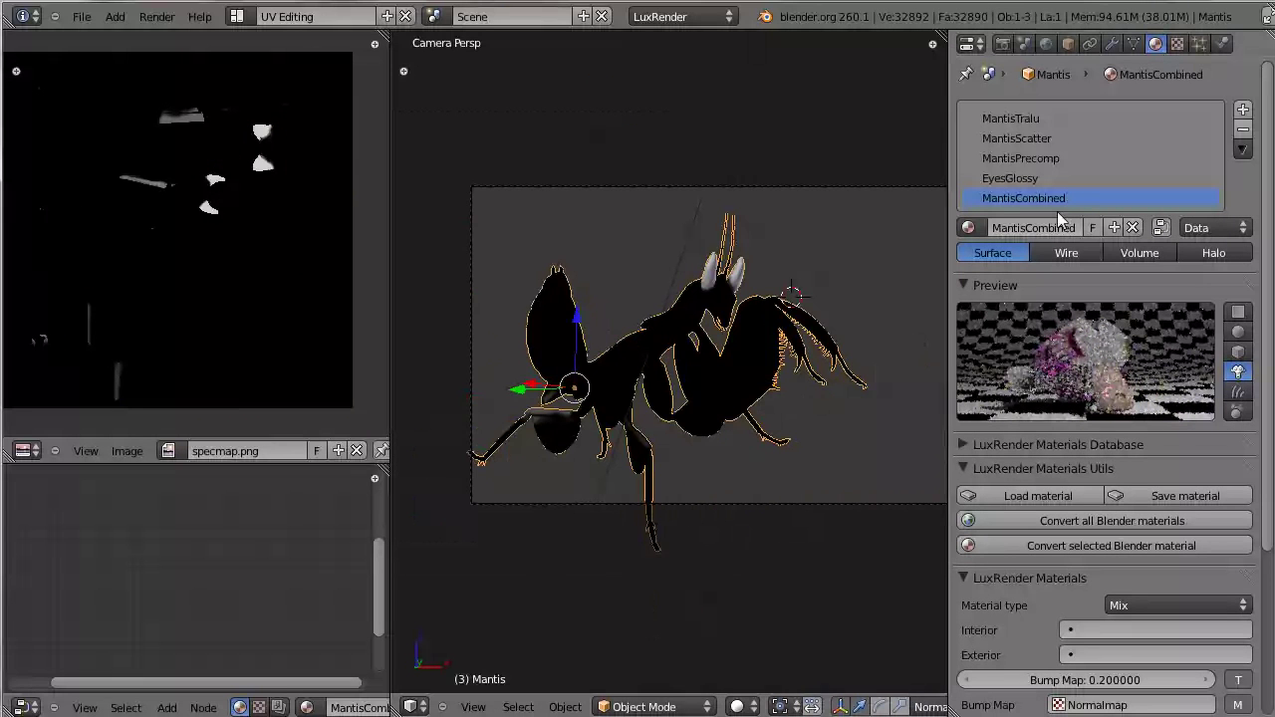
{"action": "scroll", "coordinate": [1101, 428], "scroll_direction": "down", "scroll_amount": 5}
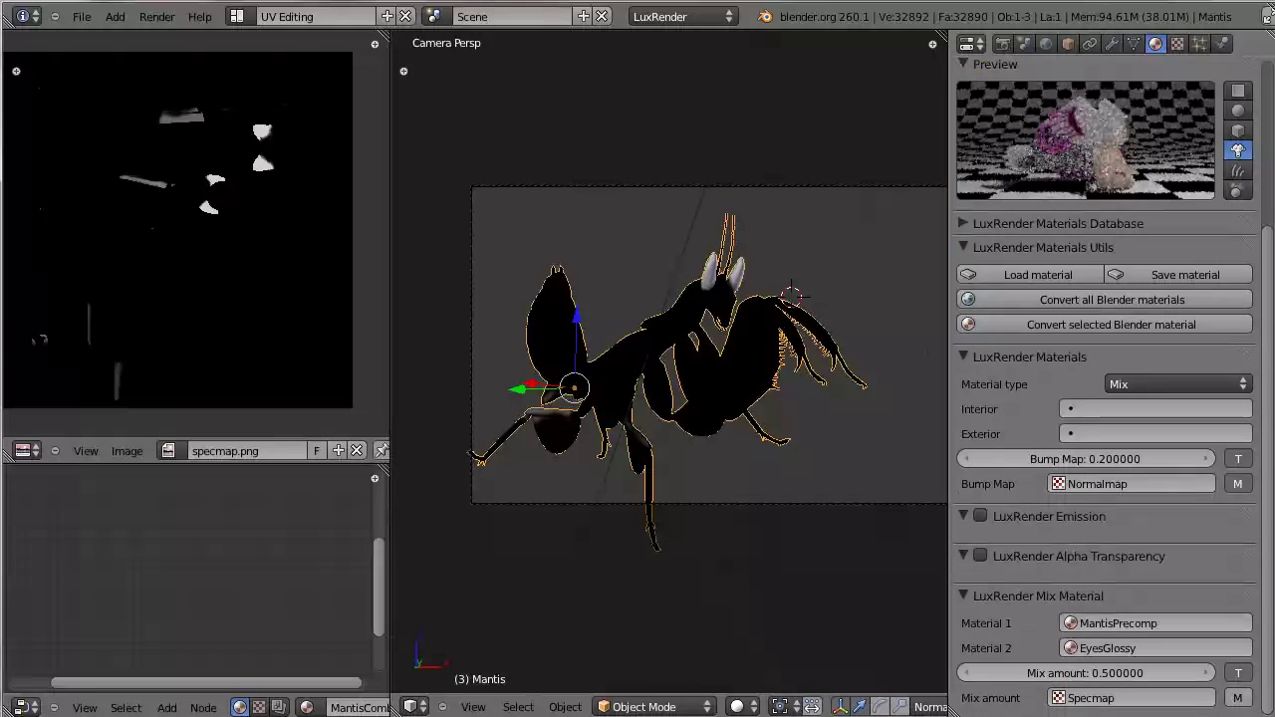
Move the LuxRender render window higher, review the mantis render, then minimize it
{"action": "scroll", "coordinate": [1072, 419], "scroll_direction": "up", "scroll_amount": 2}
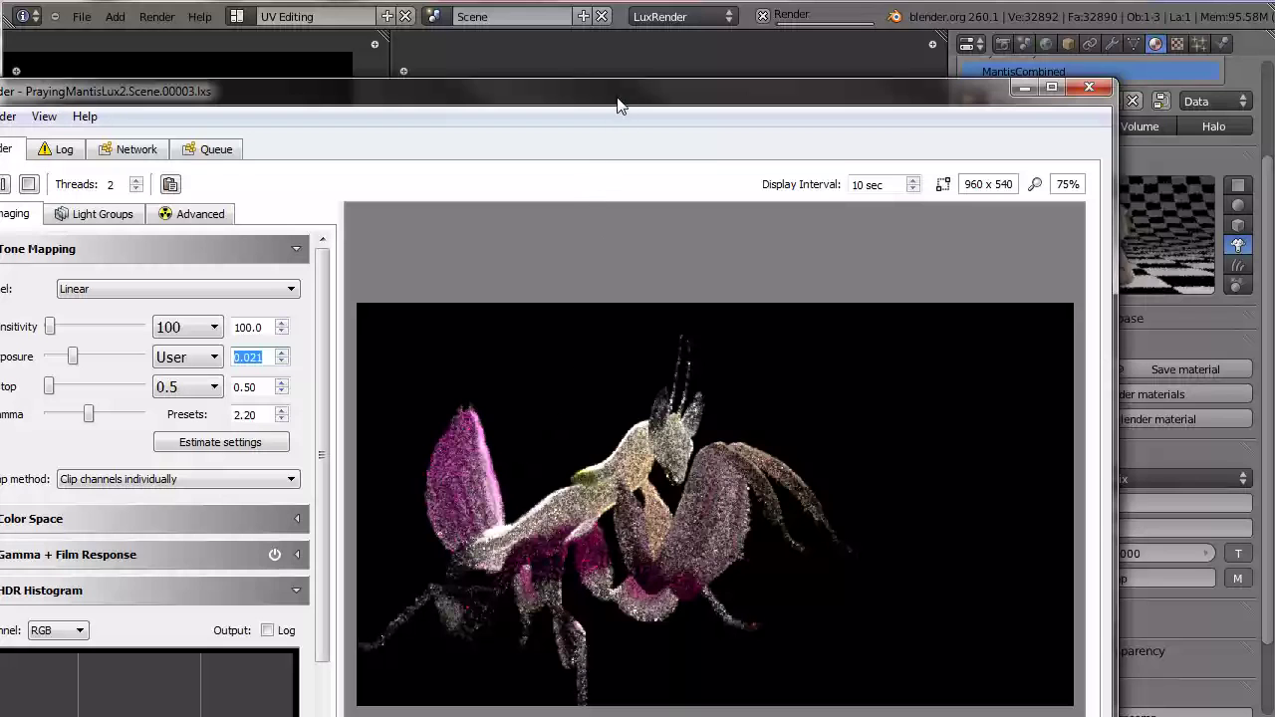
{"action": "left_click_drag", "start_coordinate": [617, 104], "coordinate": [632, 46]}
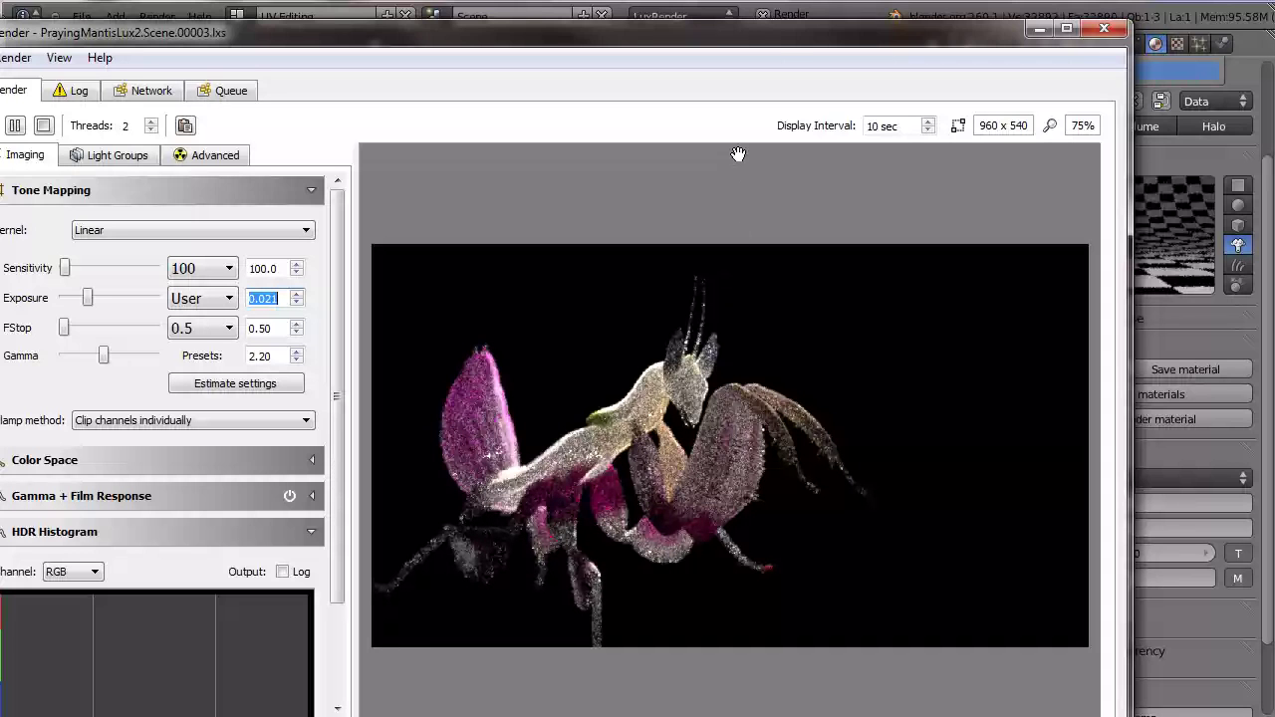
{"action": "left_click", "coordinate": [1039, 29]}
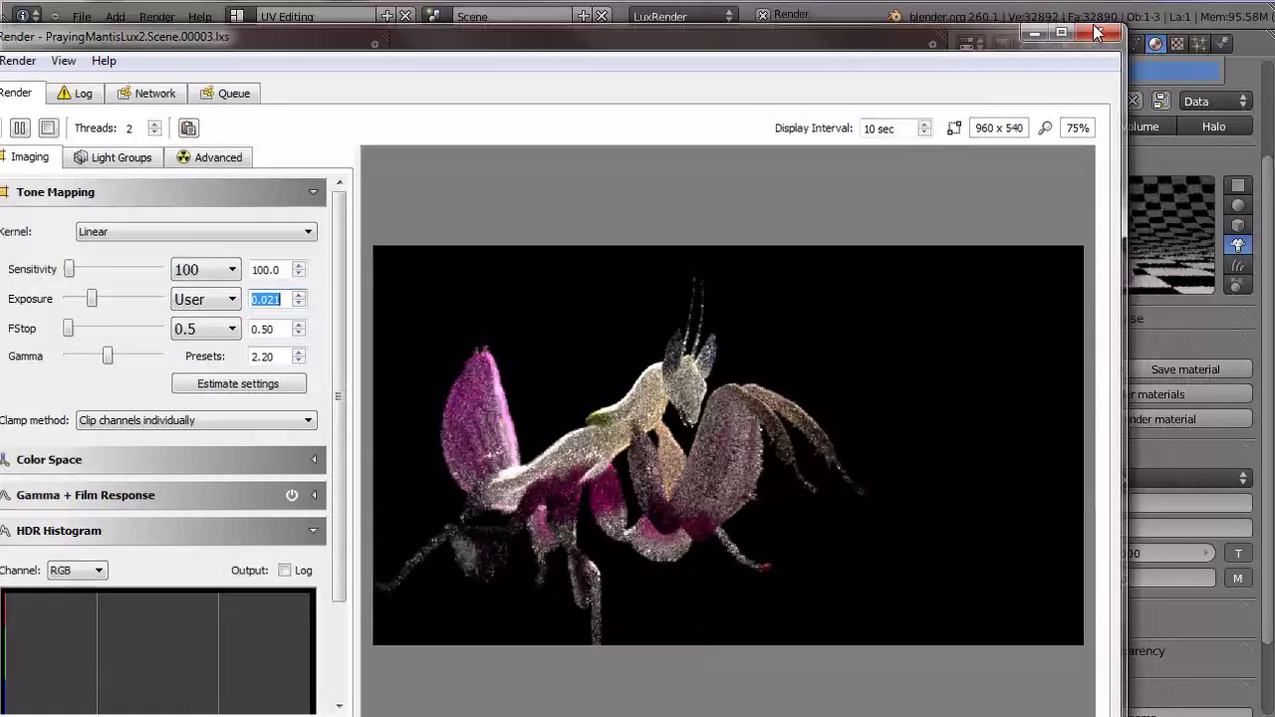
Set MantisPrecomp's Material 1 to MantisTralu and Material 2 to MantisScatter
{"action": "scroll", "coordinate": [1089, 241], "scroll_direction": "up", "scroll_amount": 3}
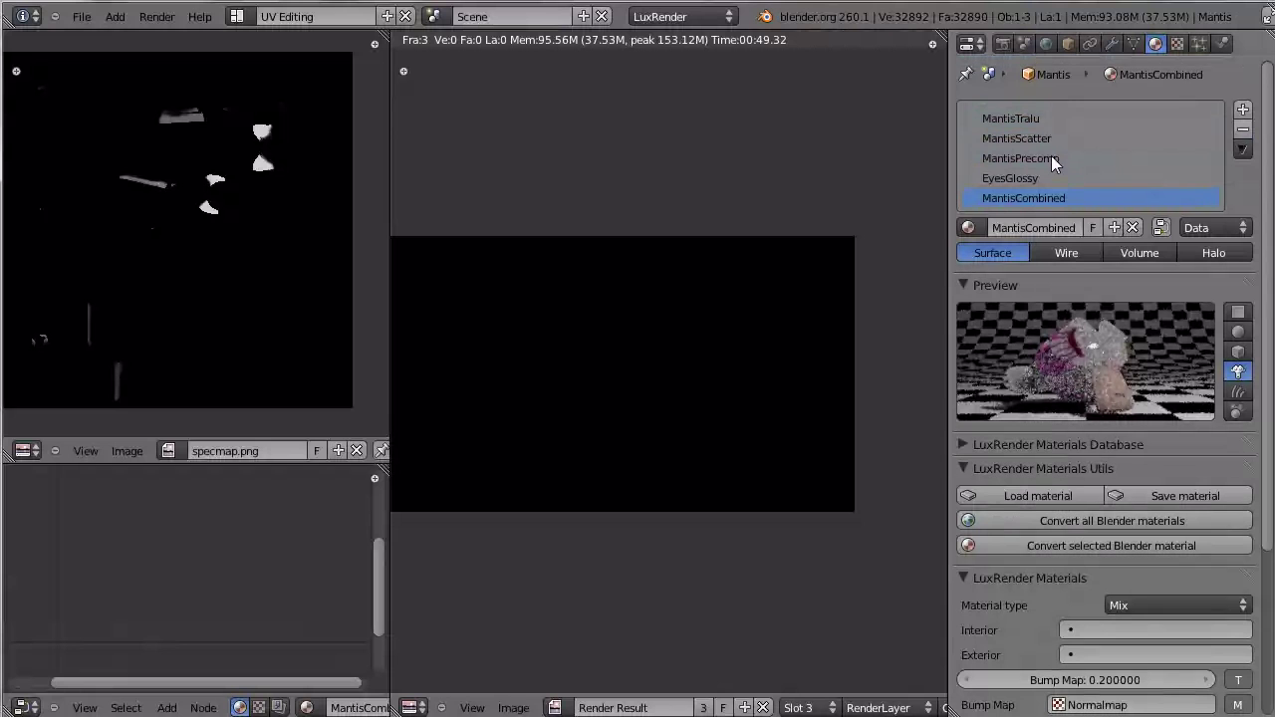
{"action": "left_click", "coordinate": [1051, 159]}
{"action": "scroll", "coordinate": [1064, 551], "scroll_direction": "down", "scroll_amount": 5}
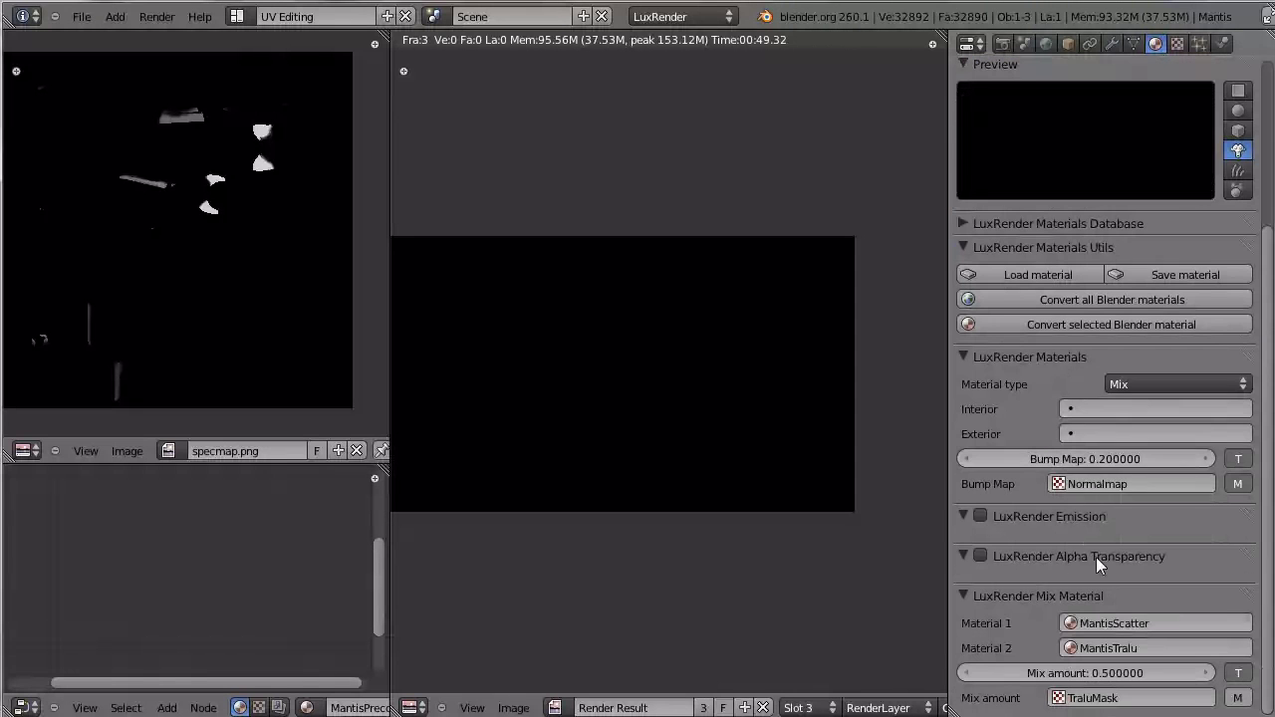
{"action": "left_click", "coordinate": [1153, 624]}
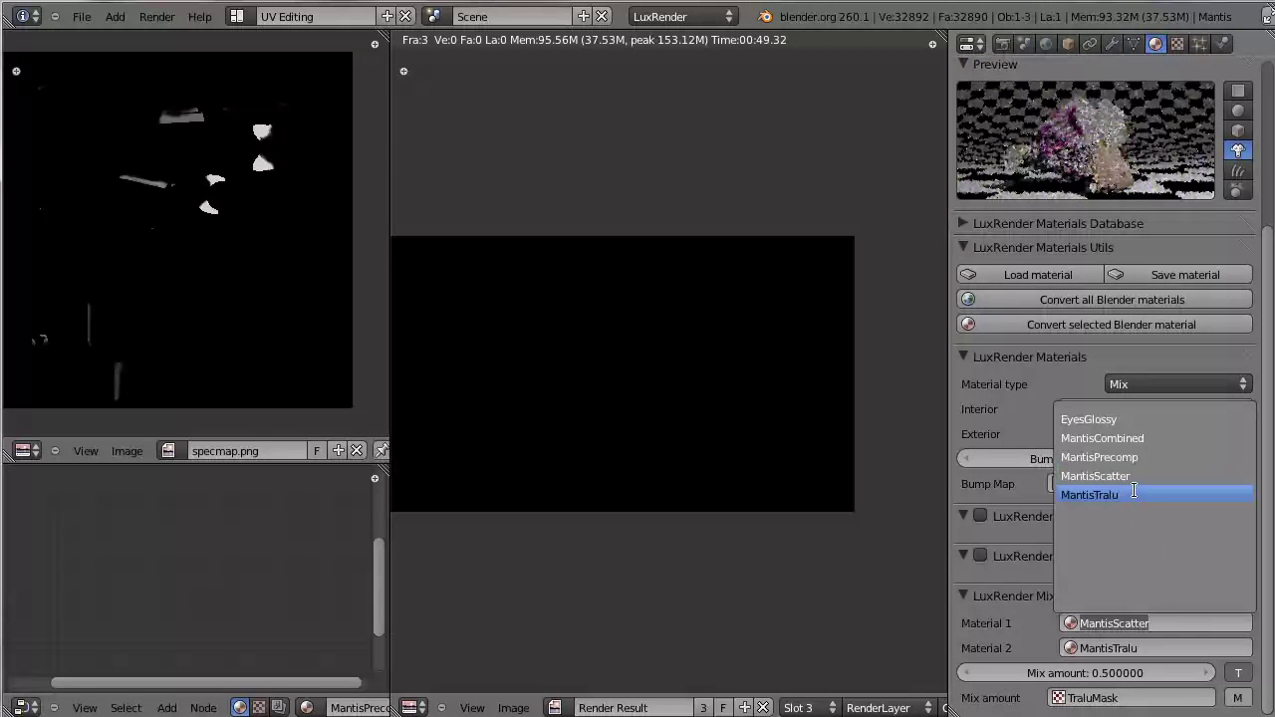
{"action": "left_click", "coordinate": [1134, 491]}
{"action": "left_click", "coordinate": [1127, 645]}
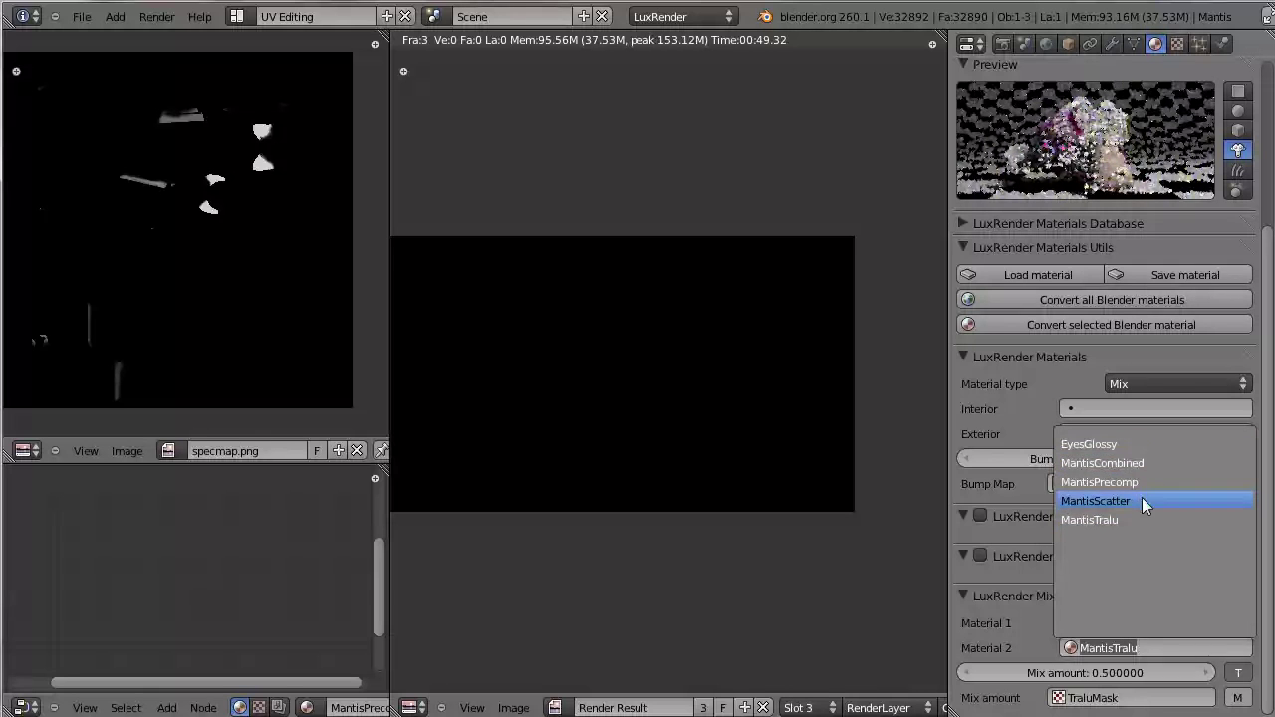
{"action": "left_click", "coordinate": [1141, 501]}
Reselect MantisCombined and start a new F12 render
{"action": "scroll", "coordinate": [1174, 552], "scroll_direction": "up", "scroll_amount": 5}
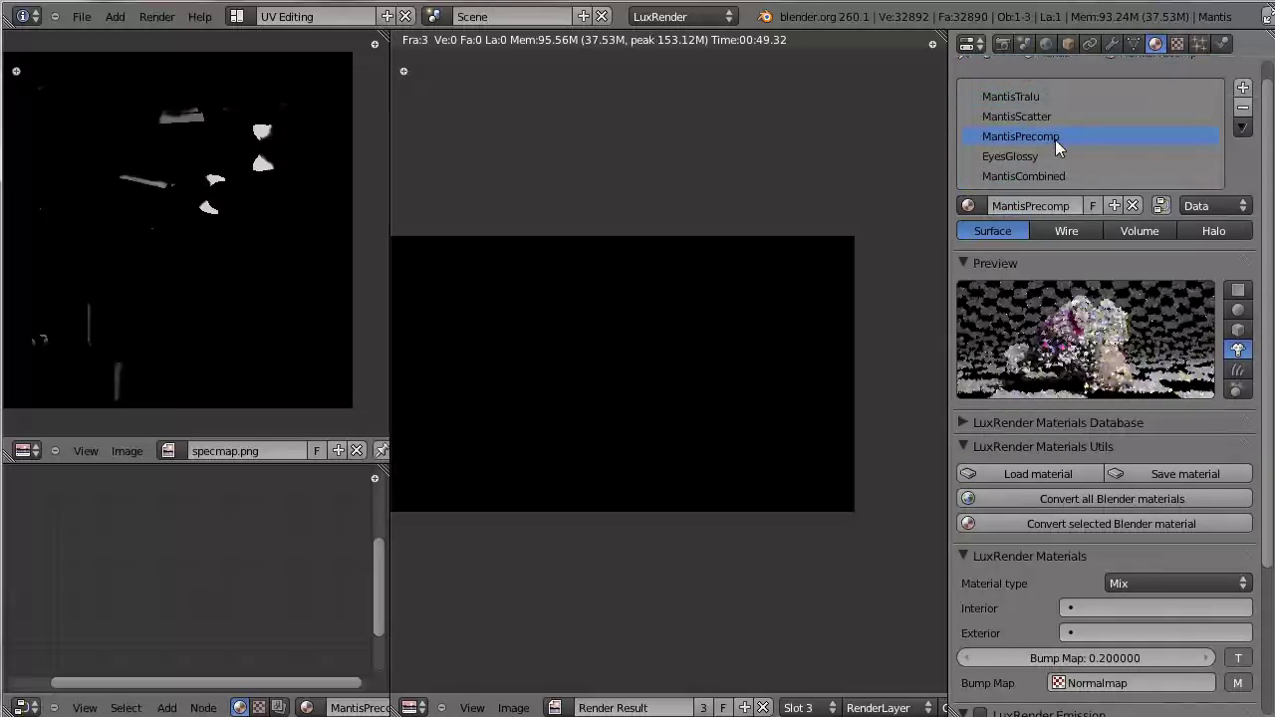
{"action": "left_click", "coordinate": [1056, 175]}
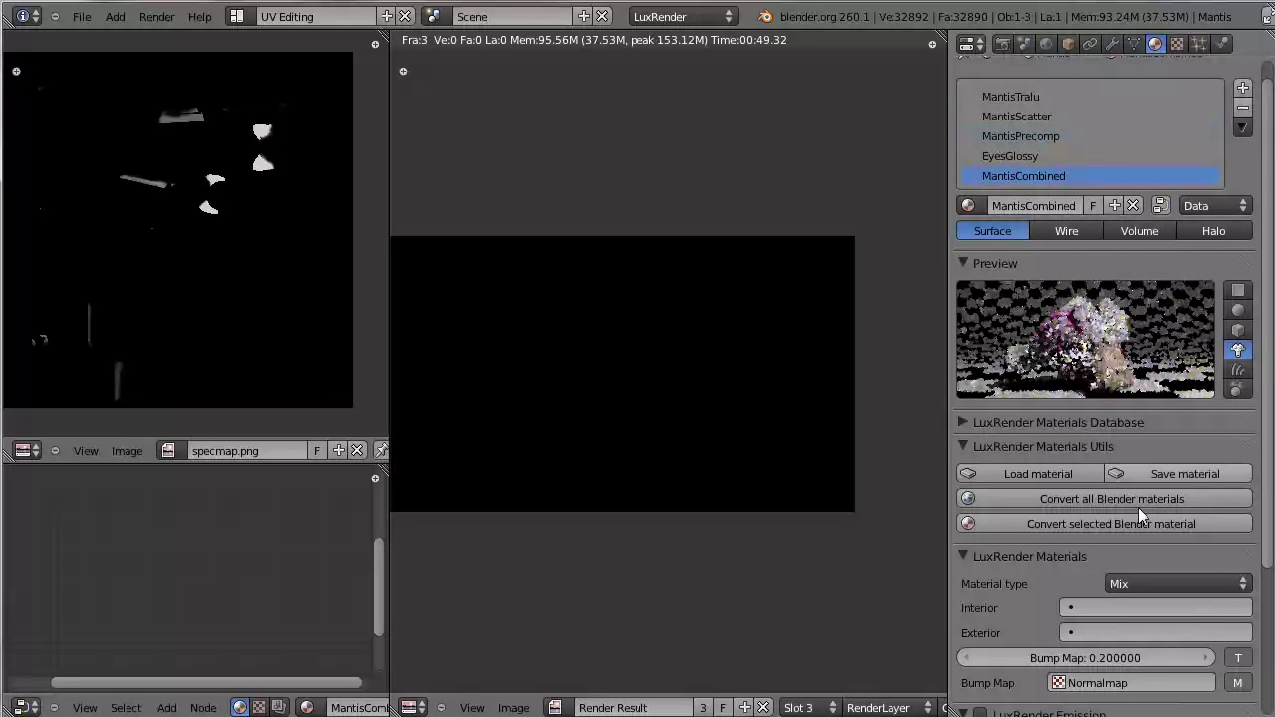
{"action": "scroll", "coordinate": [1132, 508], "scroll_direction": "down", "scroll_amount": 5}
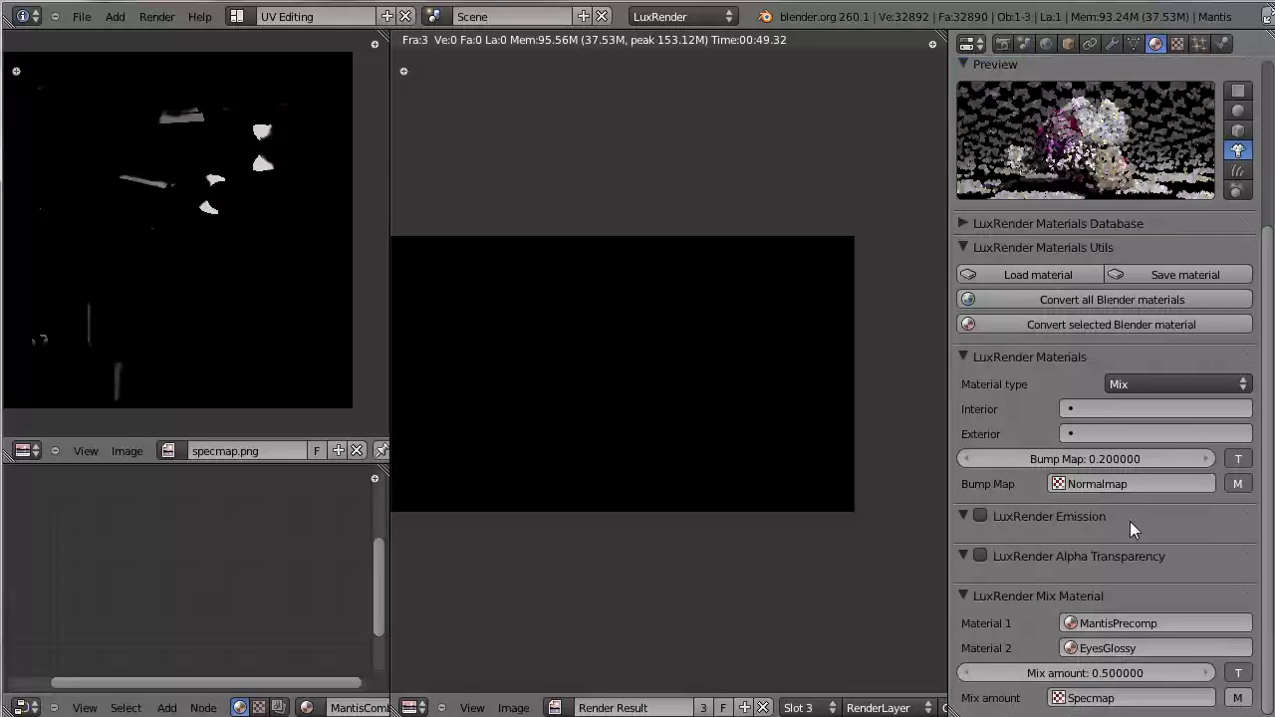
{"action": "scroll", "coordinate": [1130, 521], "scroll_direction": "up", "scroll_amount": 4}
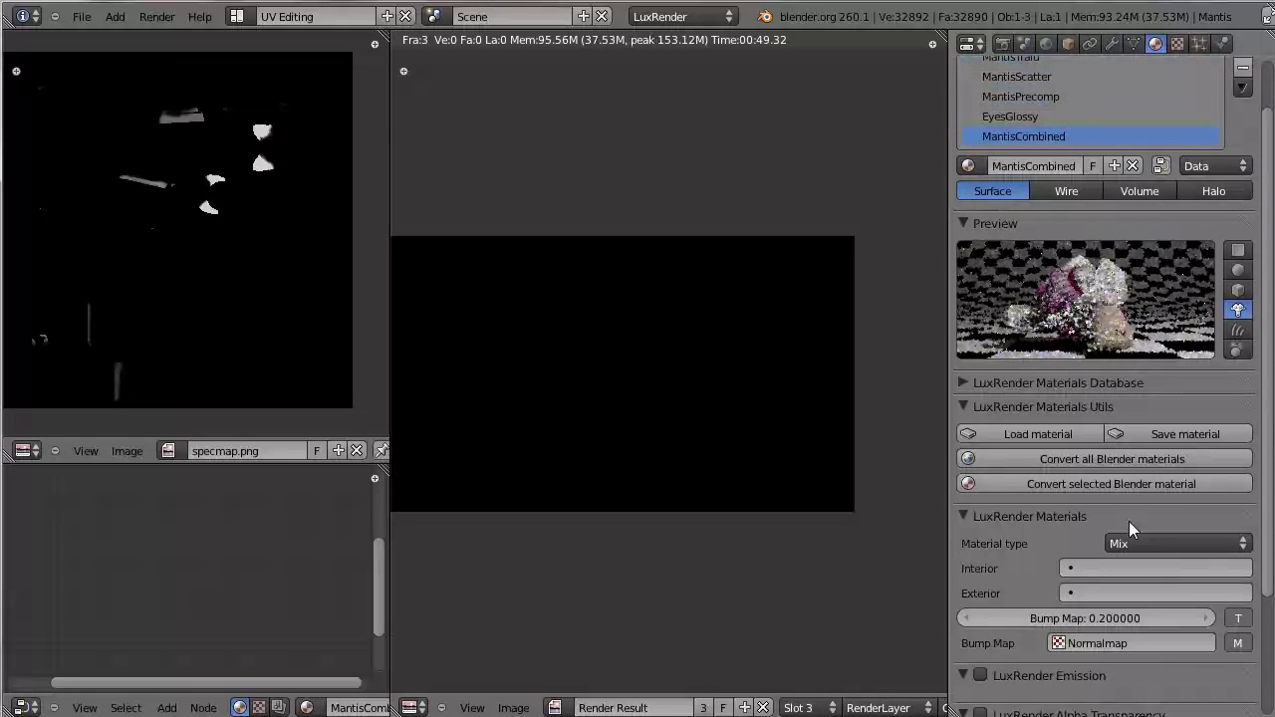
{"action": "scroll", "coordinate": [1129, 521], "scroll_direction": "up", "scroll_amount": 2}
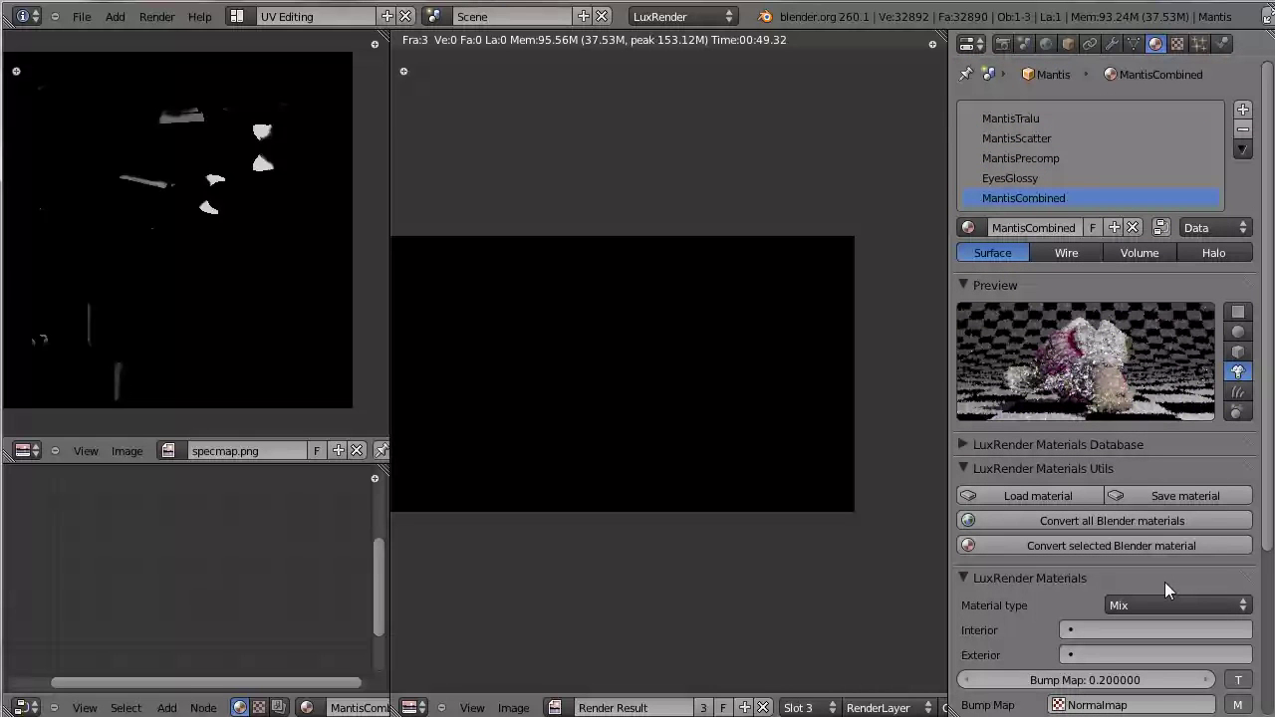
{"action": "key", "text": "F12"}
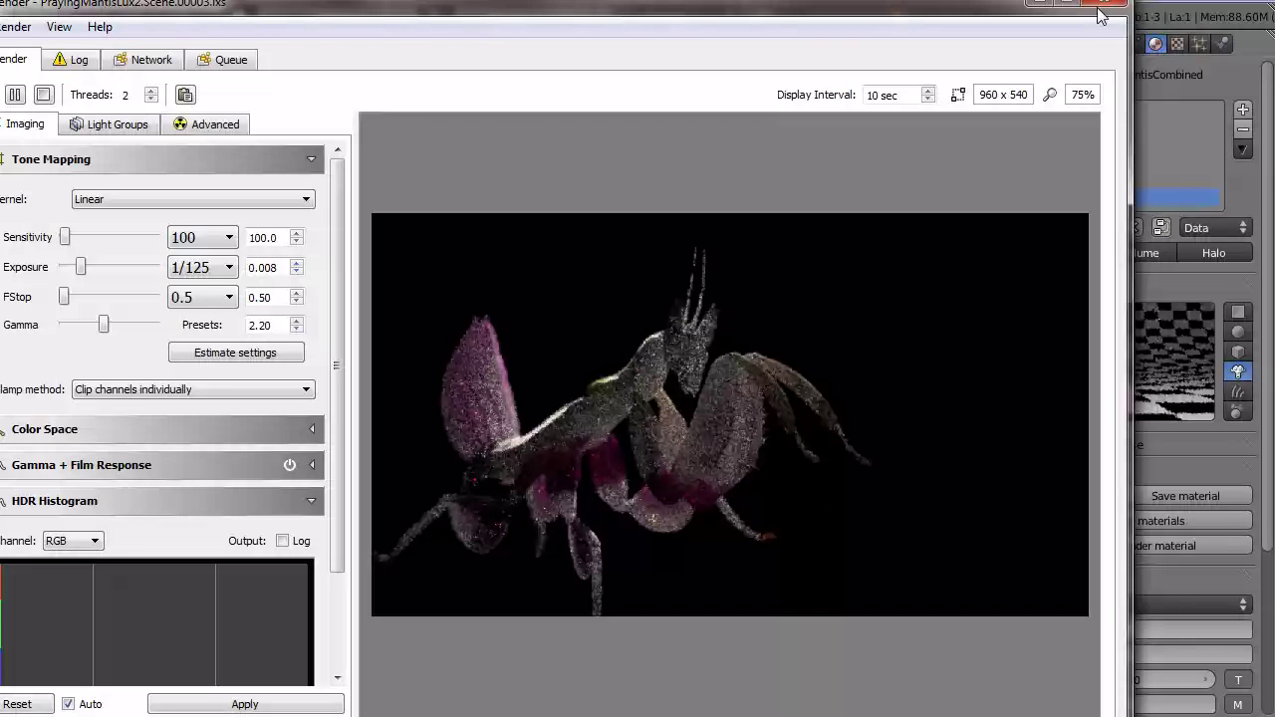
Switch LuxRender to the Light Groups tab to show the BackSpot gain controls
{"action": "left_click", "coordinate": [95, 125]}
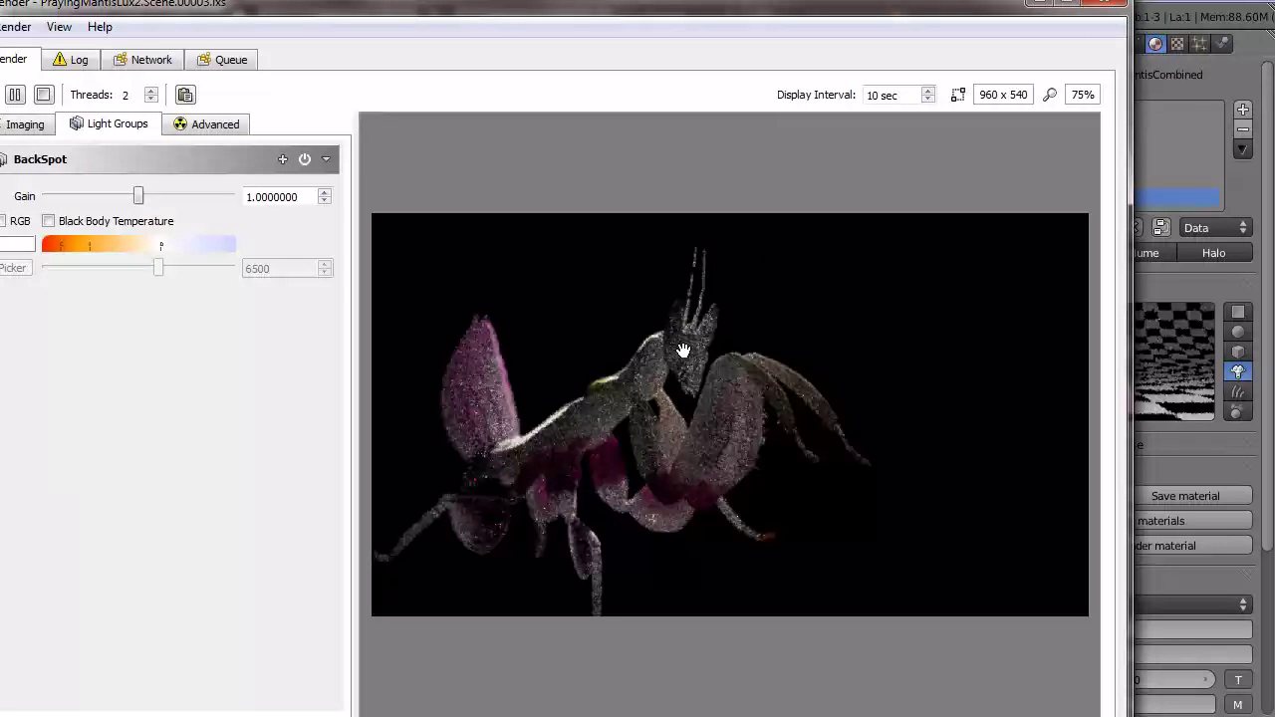
Raise the BackSpot light group gain, settling at about 3.05
{"action": "left_click_drag", "start_coordinate": [138, 196], "coordinate": [158, 220]}
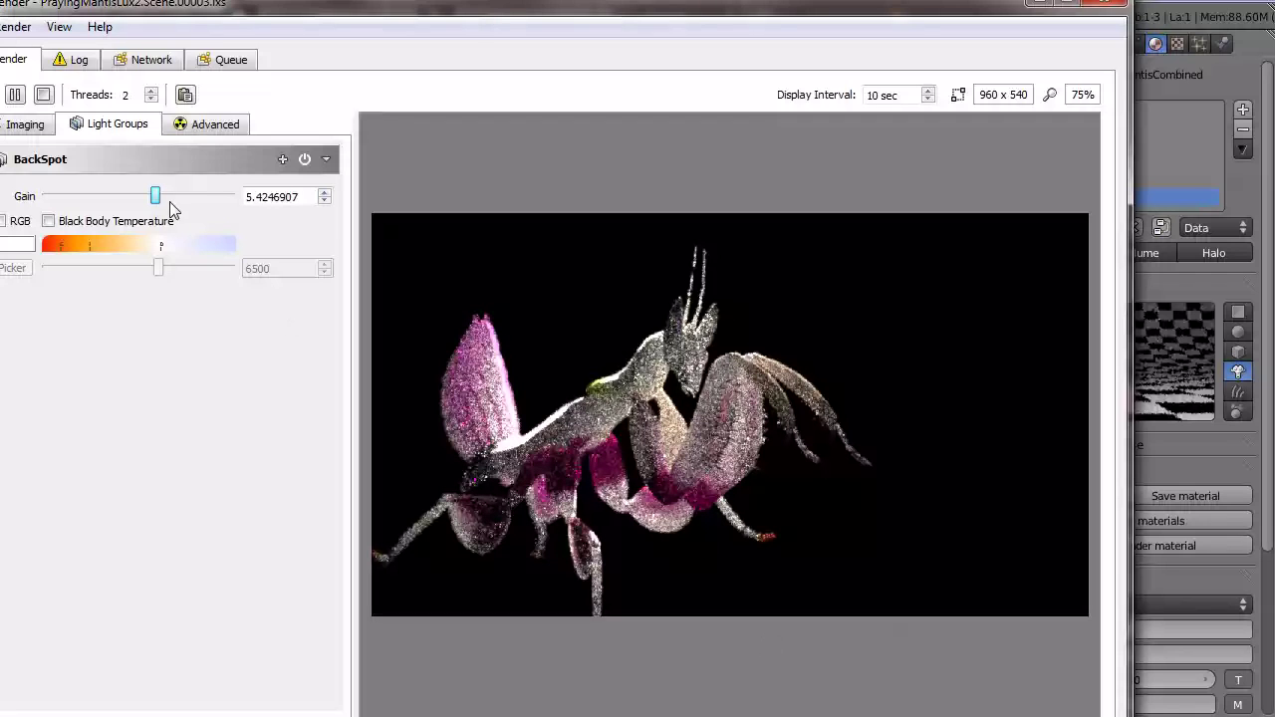
{"action": "left_click_drag", "start_coordinate": [155, 196], "coordinate": [150, 196]}
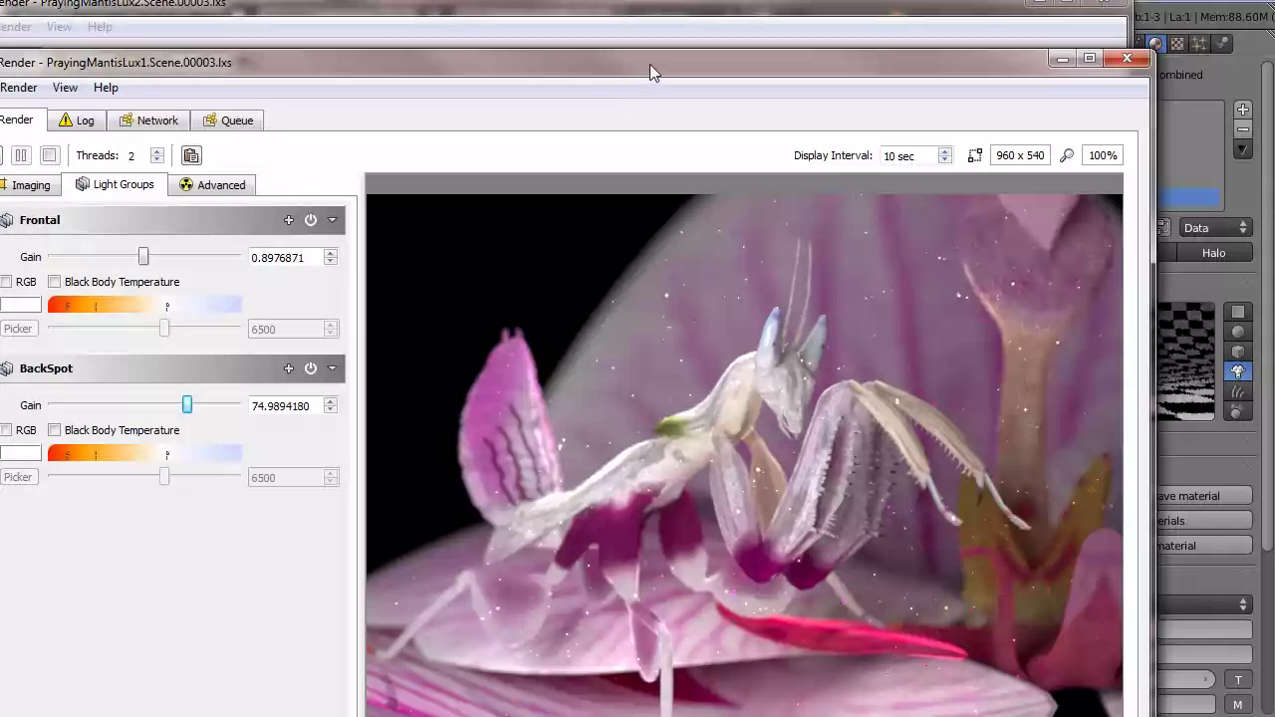
Move the PrayingMantisLux1 render window up and to the left
{"action": "left_click_drag", "start_coordinate": [650, 72], "coordinate": [600, 23]}
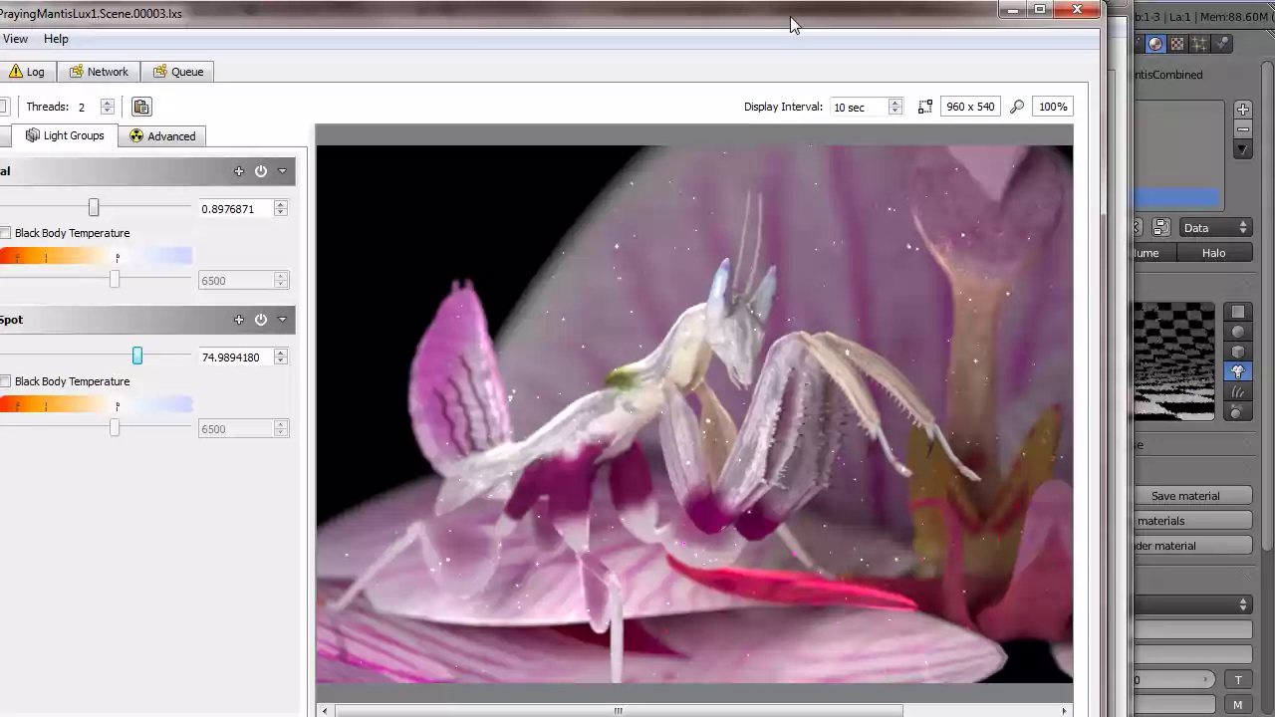
Return to Blender's Render settings and 3D view, then select Camera.001
{"action": "key", "text": "alt+Tab"}
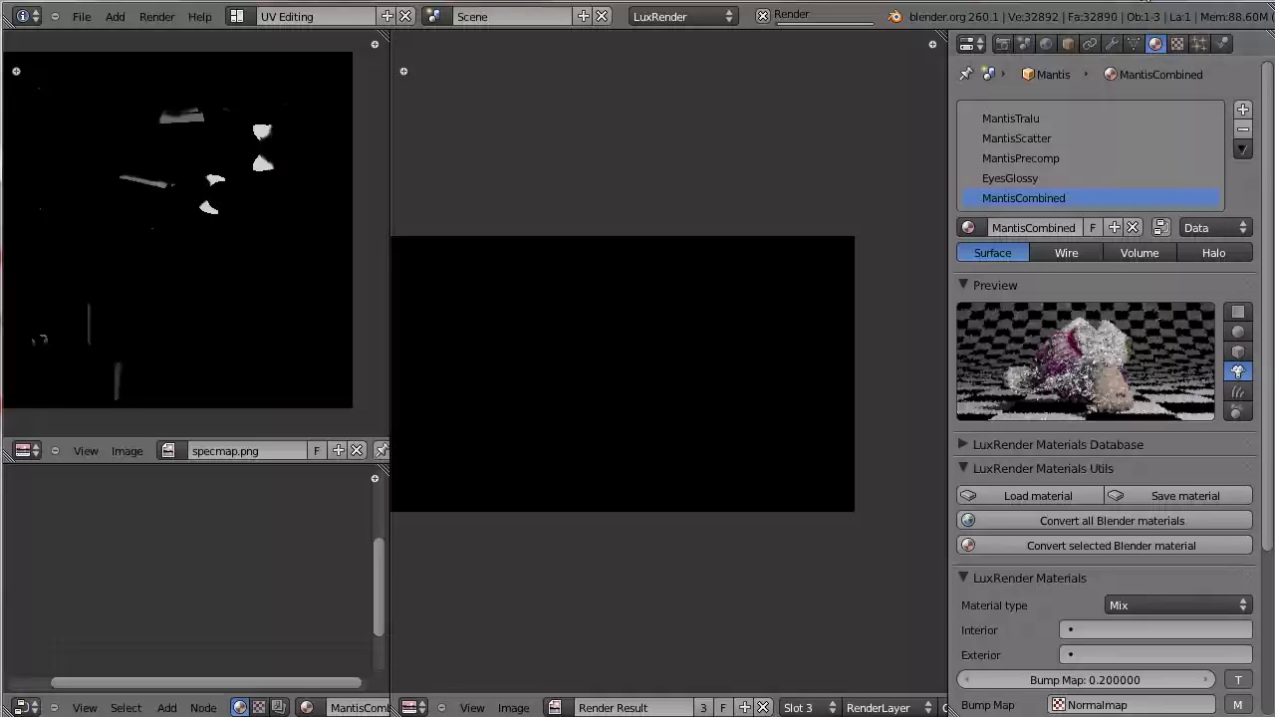
{"action": "scroll", "coordinate": [1141, 519], "scroll_direction": "down", "scroll_amount": 1}
{"action": "scroll", "coordinate": [1144, 466], "scroll_direction": "up", "scroll_amount": 1}
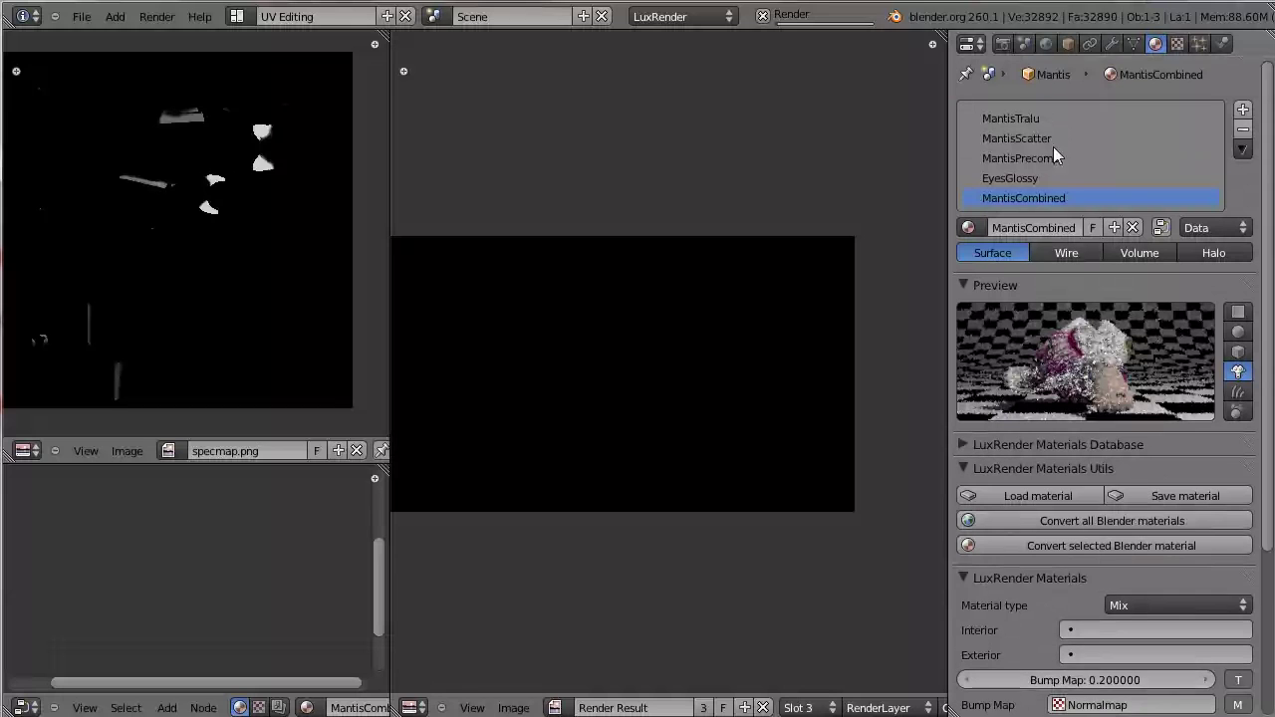
{"action": "left_click", "coordinate": [1002, 43]}
{"action": "scroll", "coordinate": [1089, 397], "scroll_direction": "down", "scroll_amount": 8}
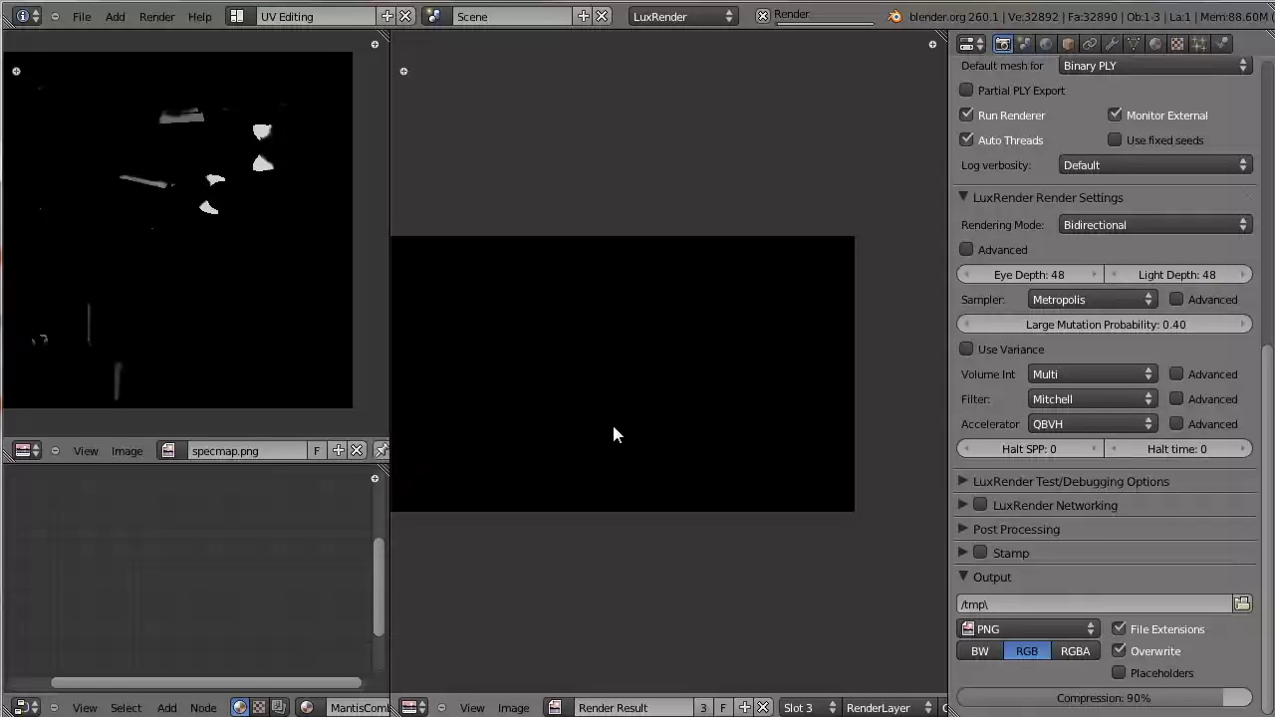
{"action": "key", "text": "Escape"}
{"action": "scroll", "coordinate": [712, 450], "scroll_direction": "down", "scroll_amount": 3}
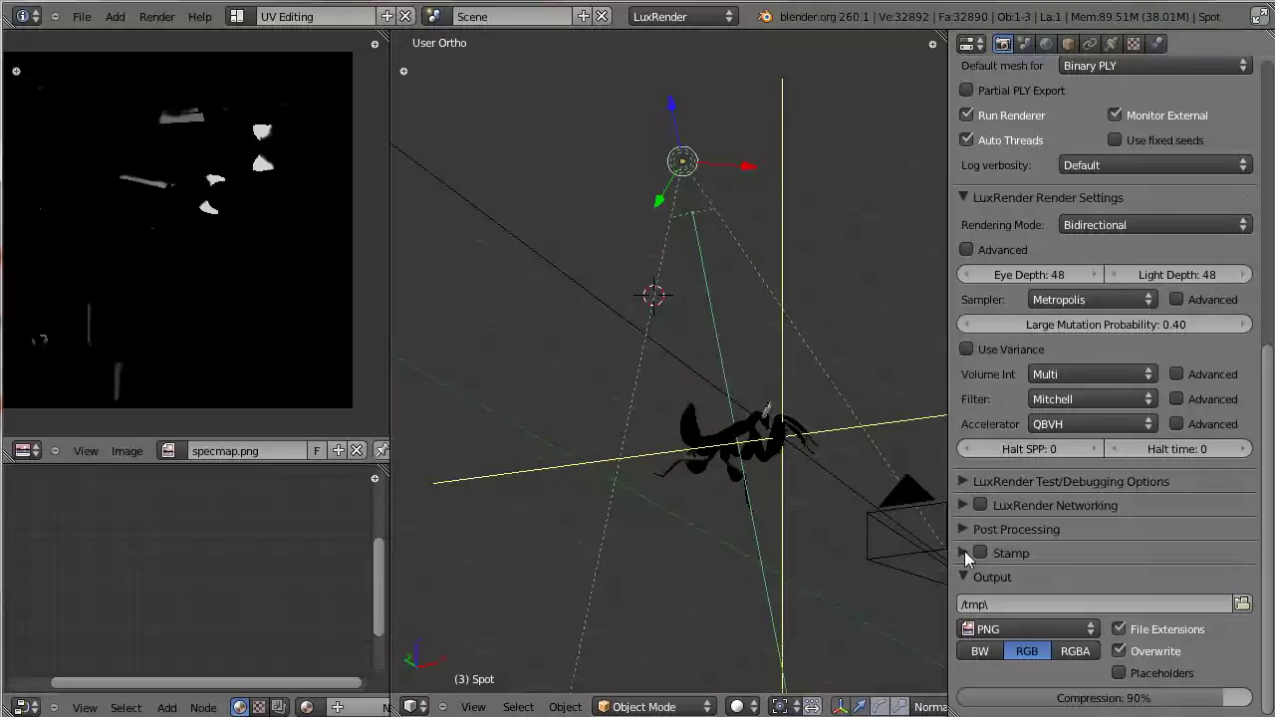
{"action": "right_click", "coordinate": [905, 521]}
{"action": "middle_click_drag", "start_coordinate": [905, 521], "coordinate": [921, 469]}
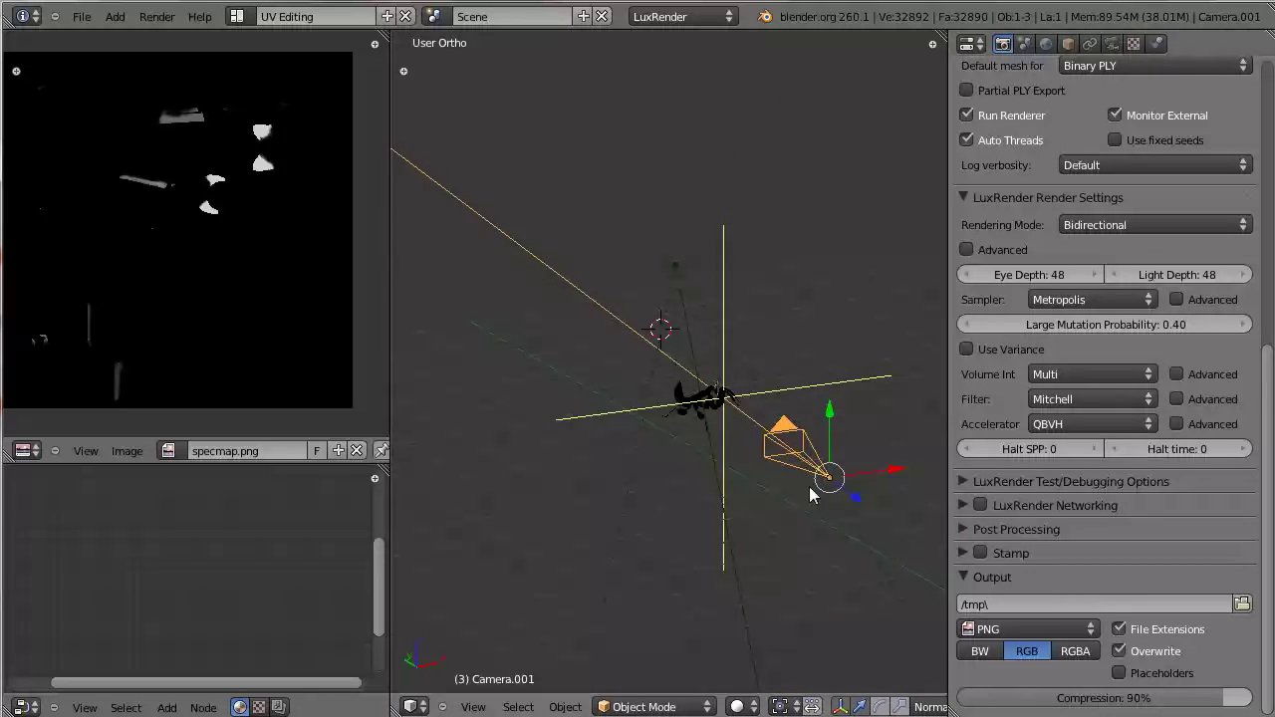
Review Camera.001's LuxRender lens and DOF settings while viewing the scene in Top Ortho
{"action": "left_click", "coordinate": [1112, 43]}
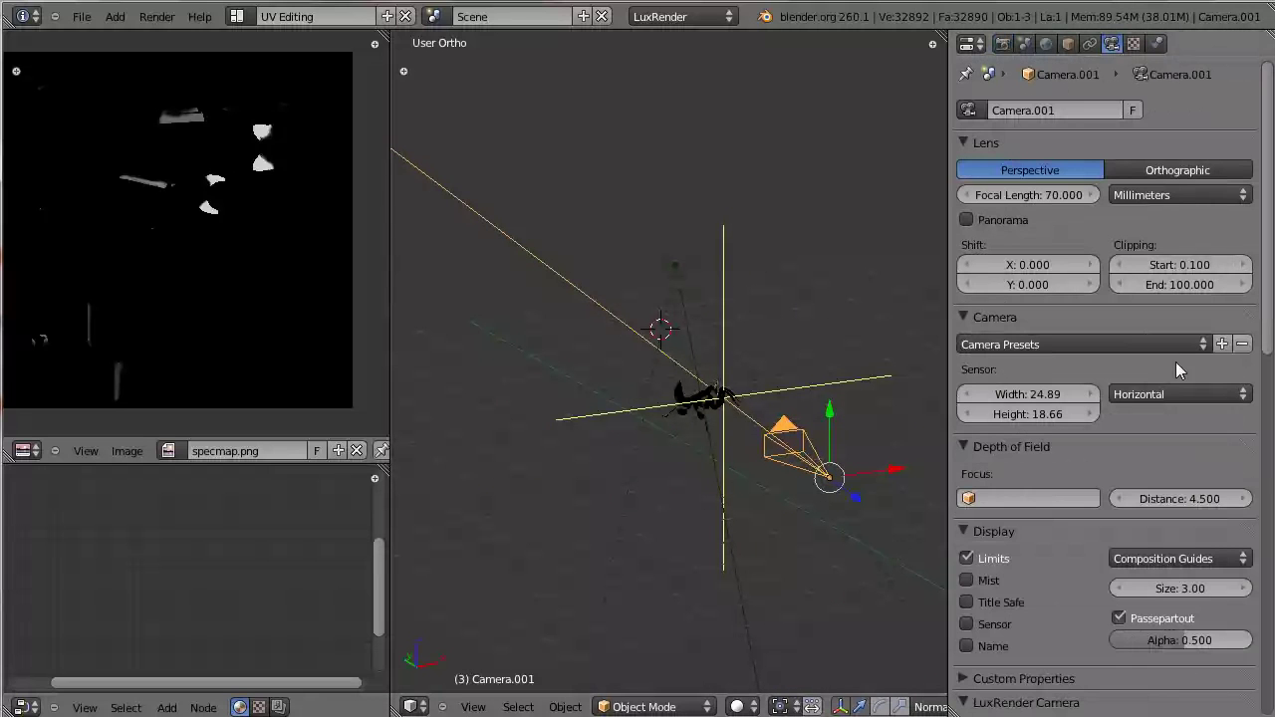
{"action": "scroll", "coordinate": [1176, 364], "scroll_direction": "down", "scroll_amount": 10}
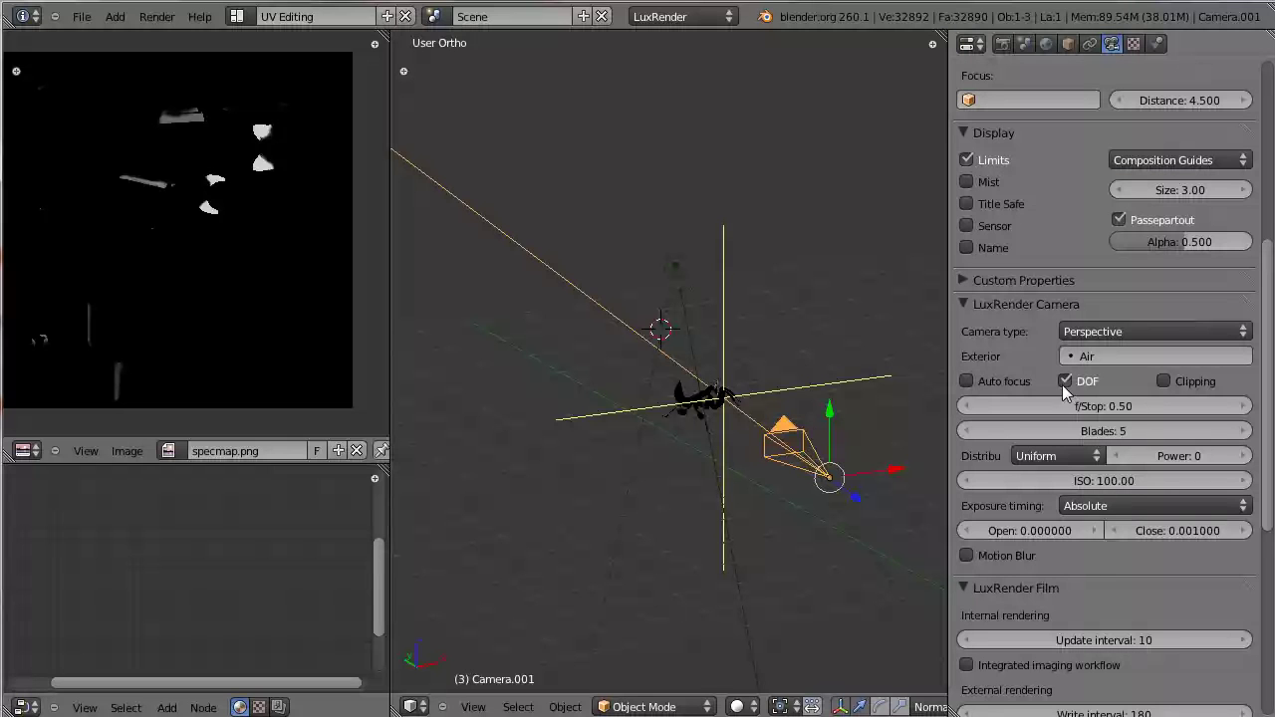
{"action": "key", "text": "KP_7"}
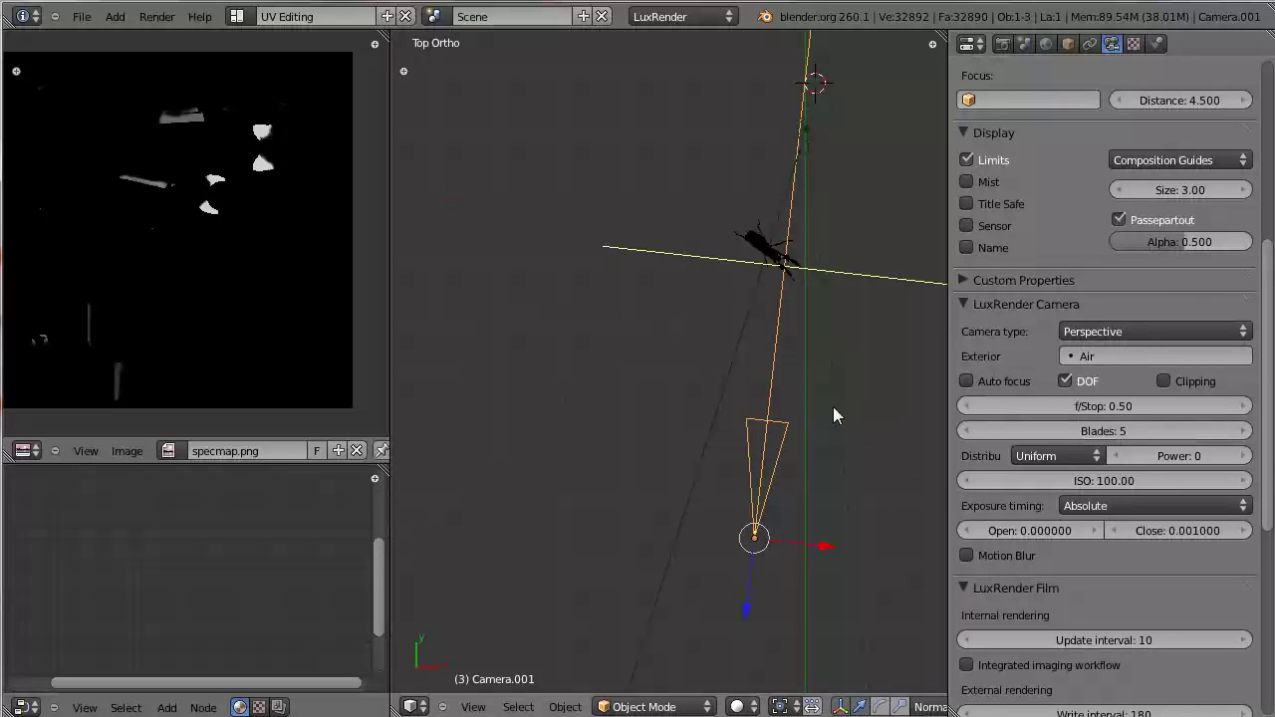
{"action": "scroll", "coordinate": [849, 290], "scroll_direction": "up", "scroll_amount": 5}
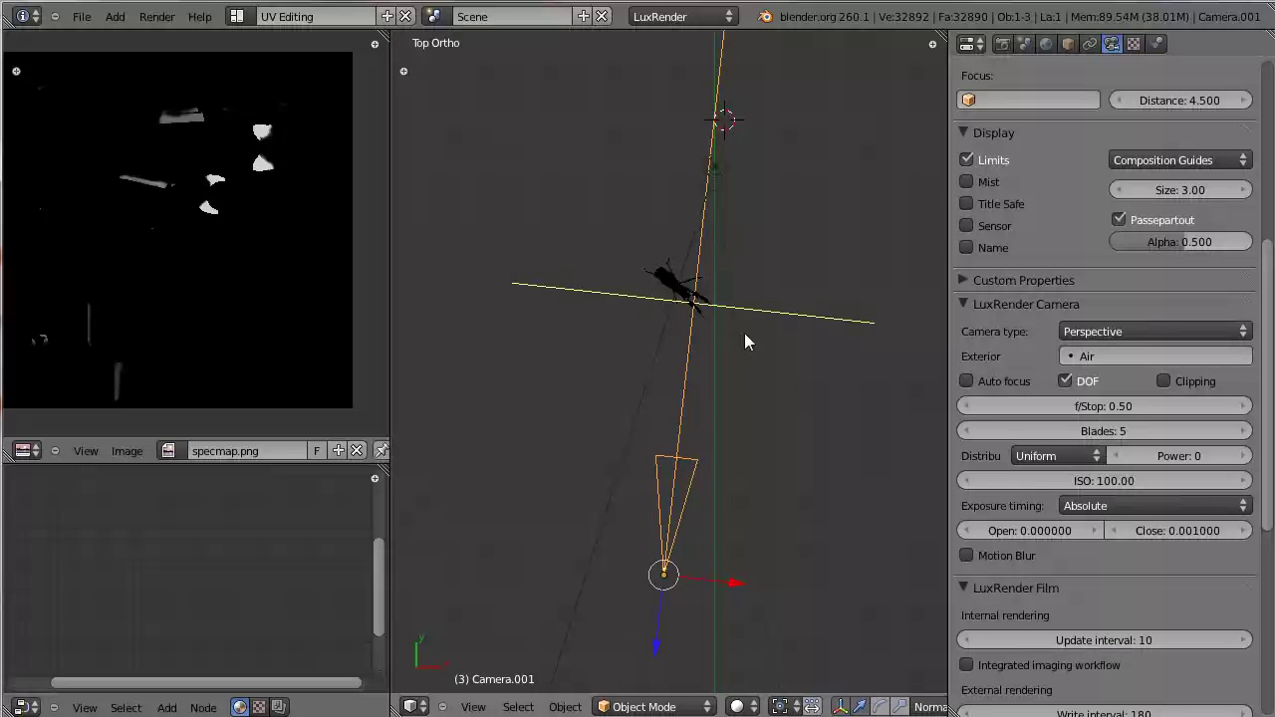
{"action": "scroll", "coordinate": [717, 384], "scroll_direction": "down", "scroll_amount": 2}
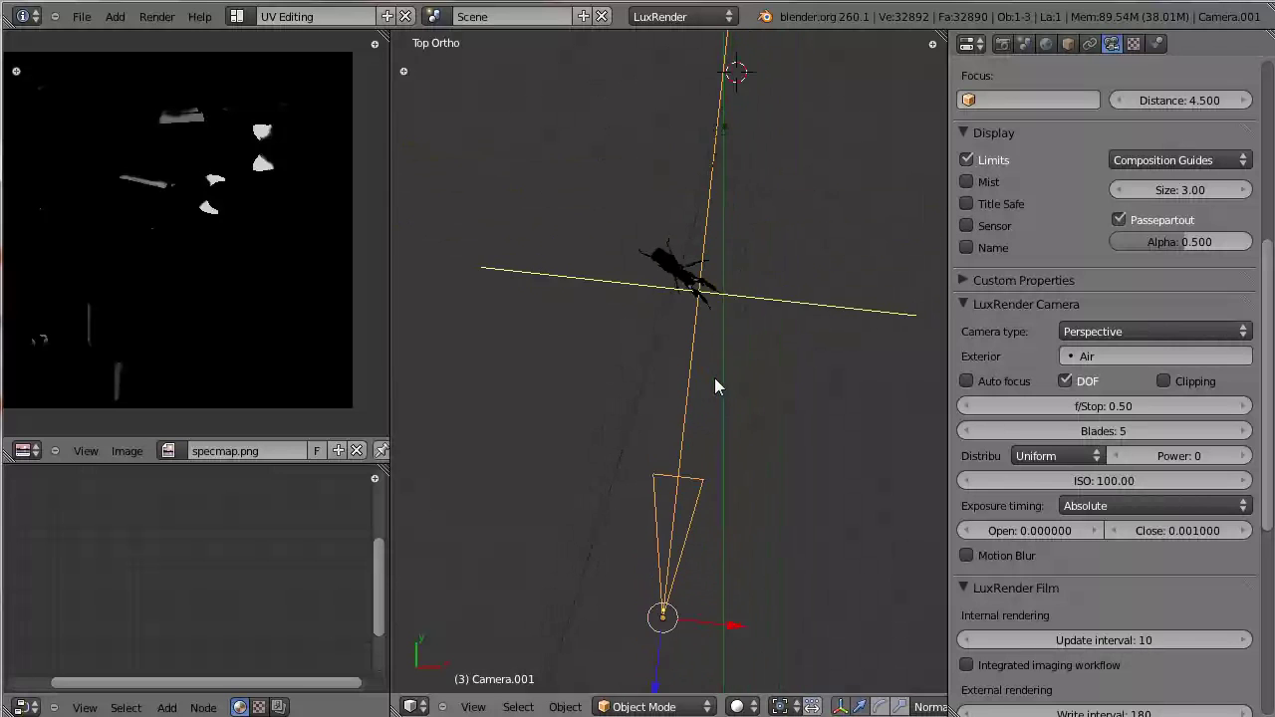
{"action": "scroll", "coordinate": [634, 313], "scroll_direction": "down", "scroll_amount": 2}
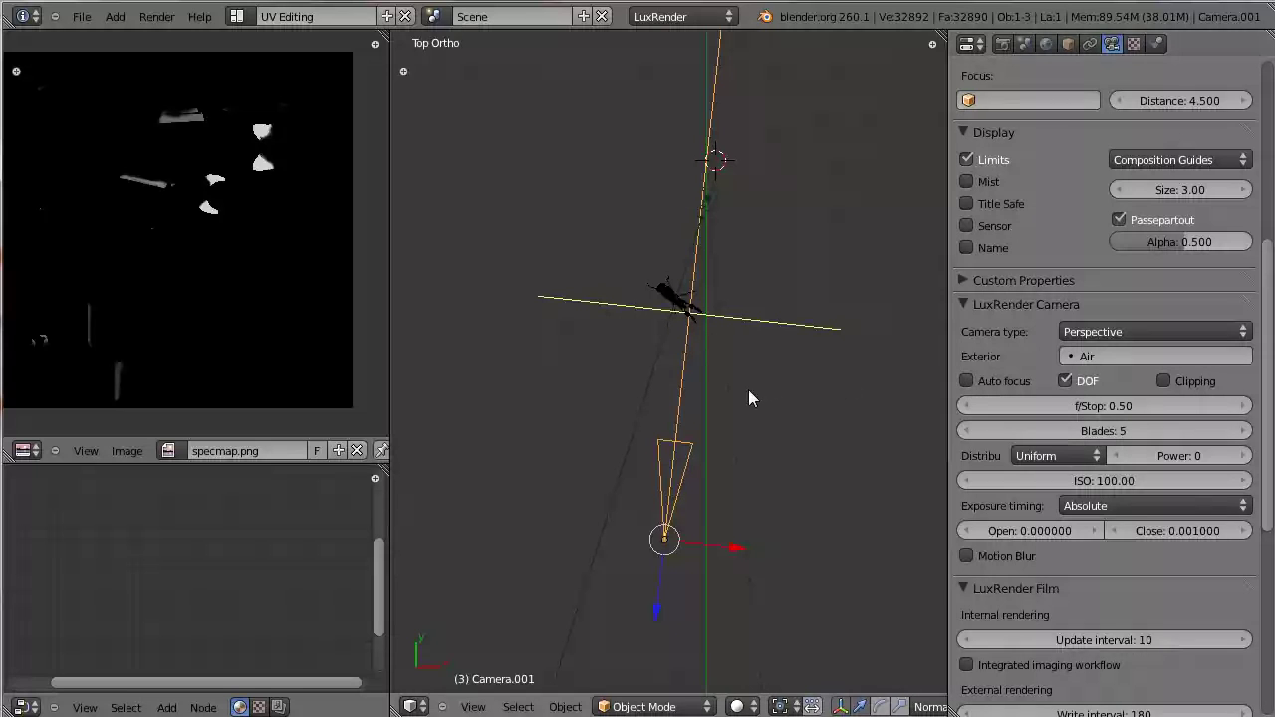
{"action": "scroll", "coordinate": [728, 401], "scroll_direction": "up", "scroll_amount": 2}
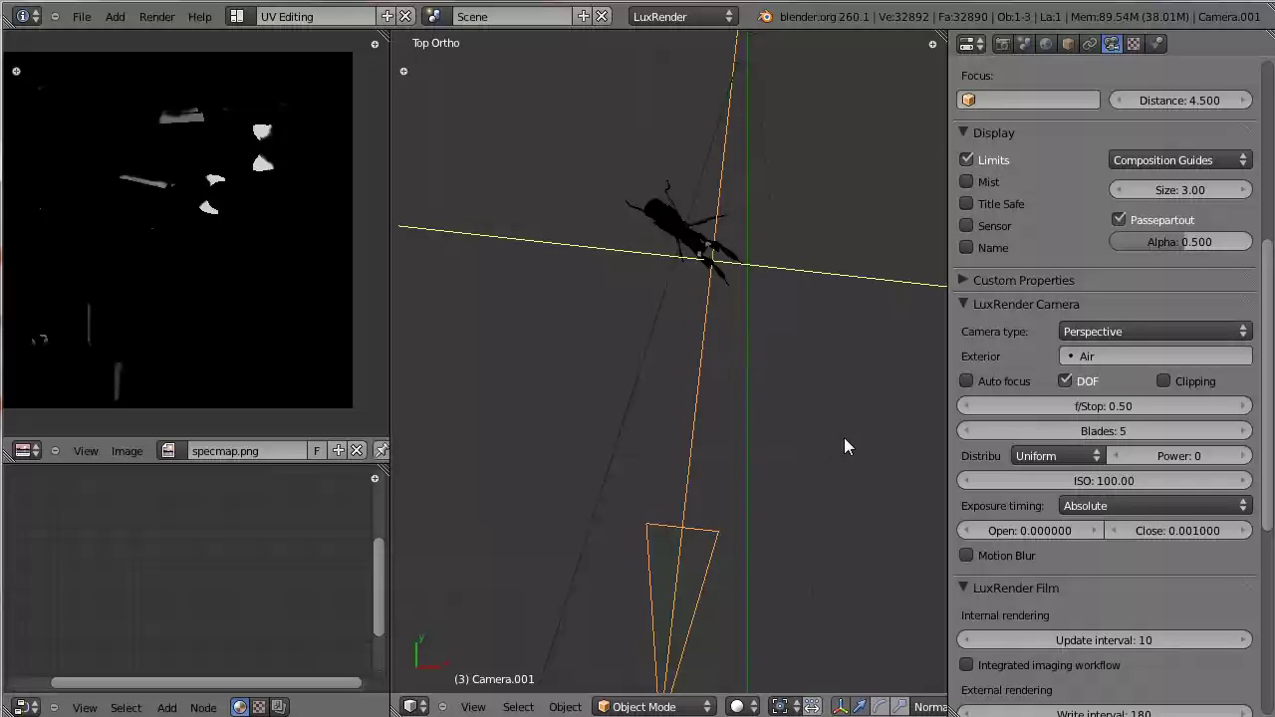
{"action": "scroll", "coordinate": [714, 314], "scroll_direction": "down", "scroll_amount": 3, "text": "shift"}
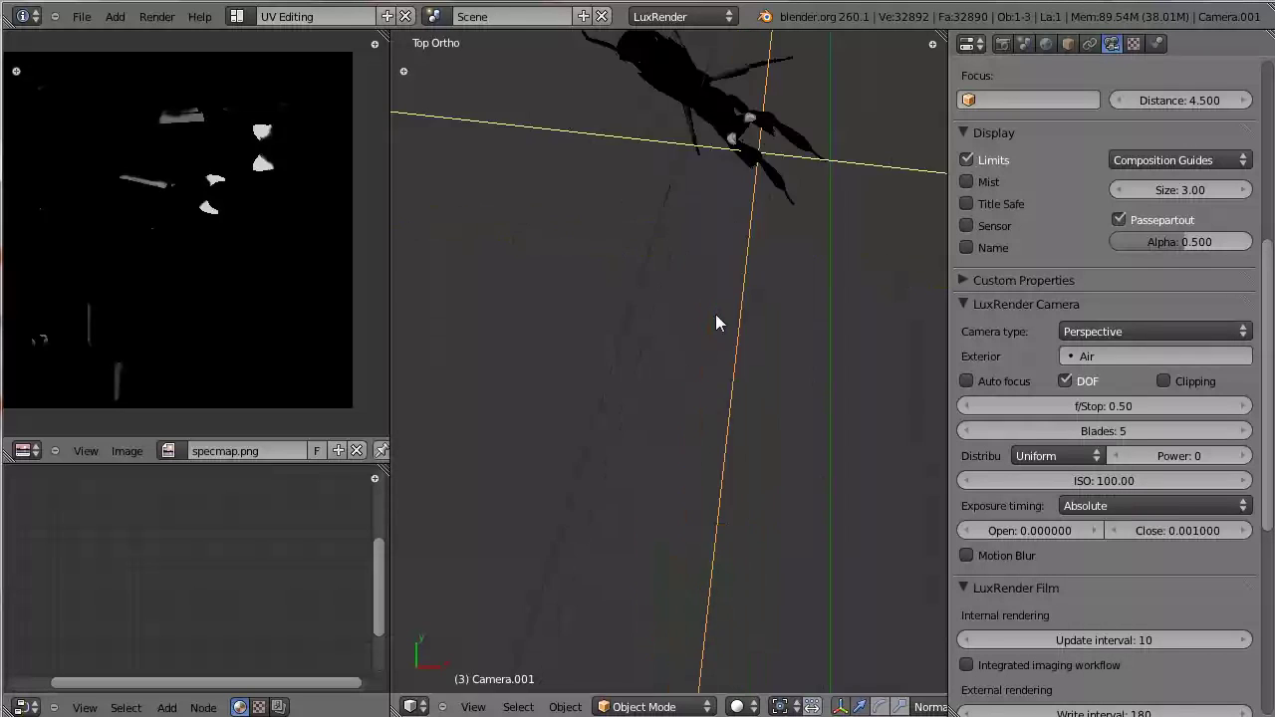
{"action": "scroll", "coordinate": [592, 488], "scroll_direction": "up", "scroll_amount": 3}
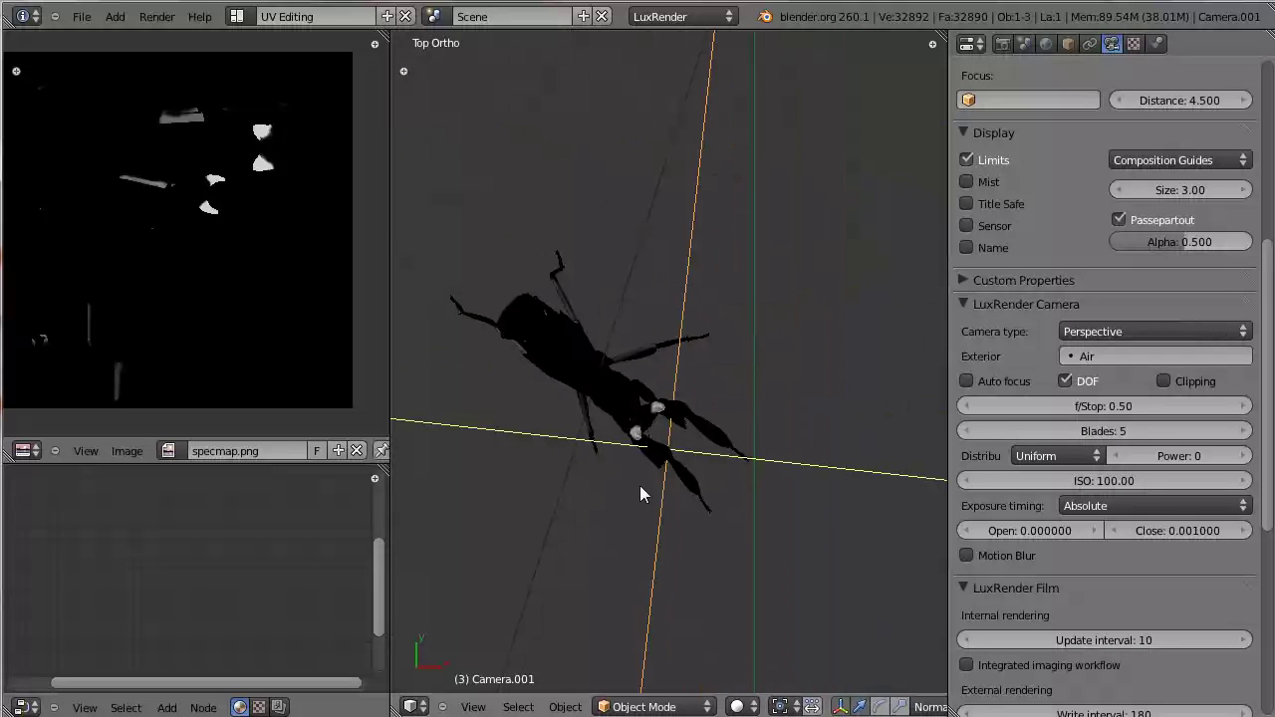
{"action": "scroll", "coordinate": [642, 487], "scroll_direction": "up", "scroll_amount": 4}
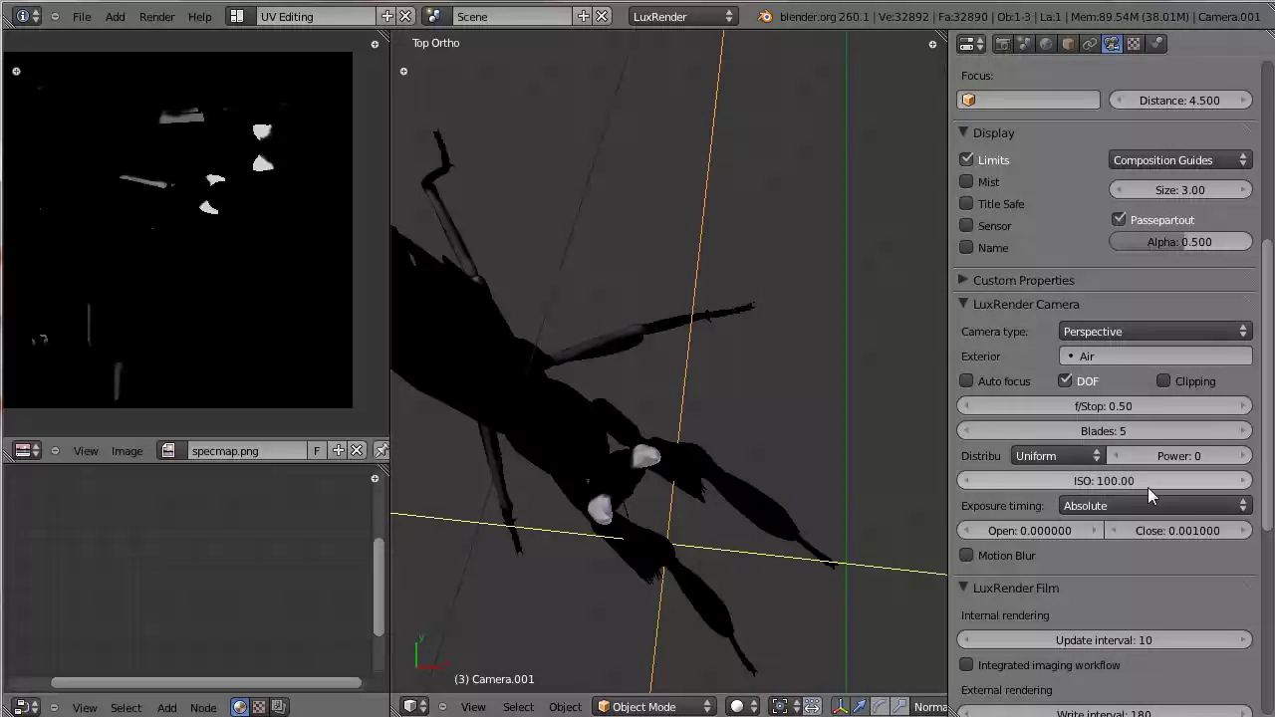
Set Camera.001's depth-of-field distance to 4.600 and toggle the Limits display off and on
{"action": "scroll", "coordinate": [1199, 243], "scroll_direction": "up", "scroll_amount": 3}
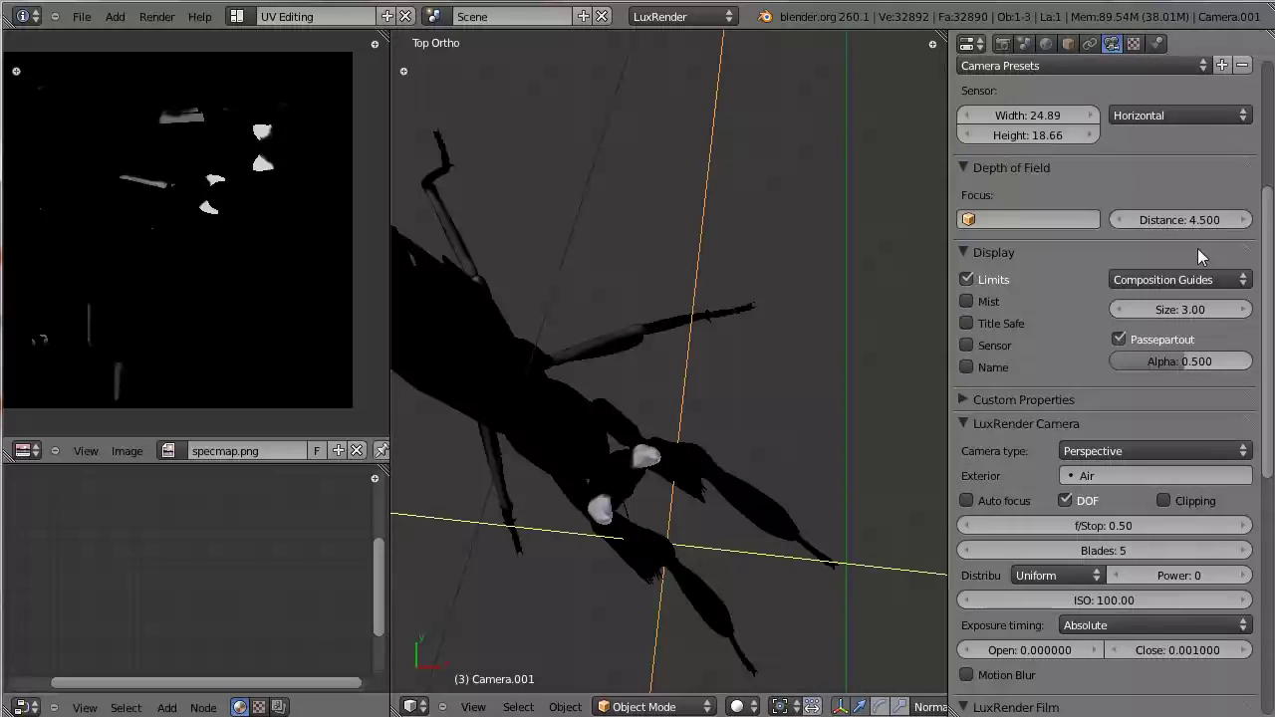
{"action": "left_click", "coordinate": [1243, 223]}
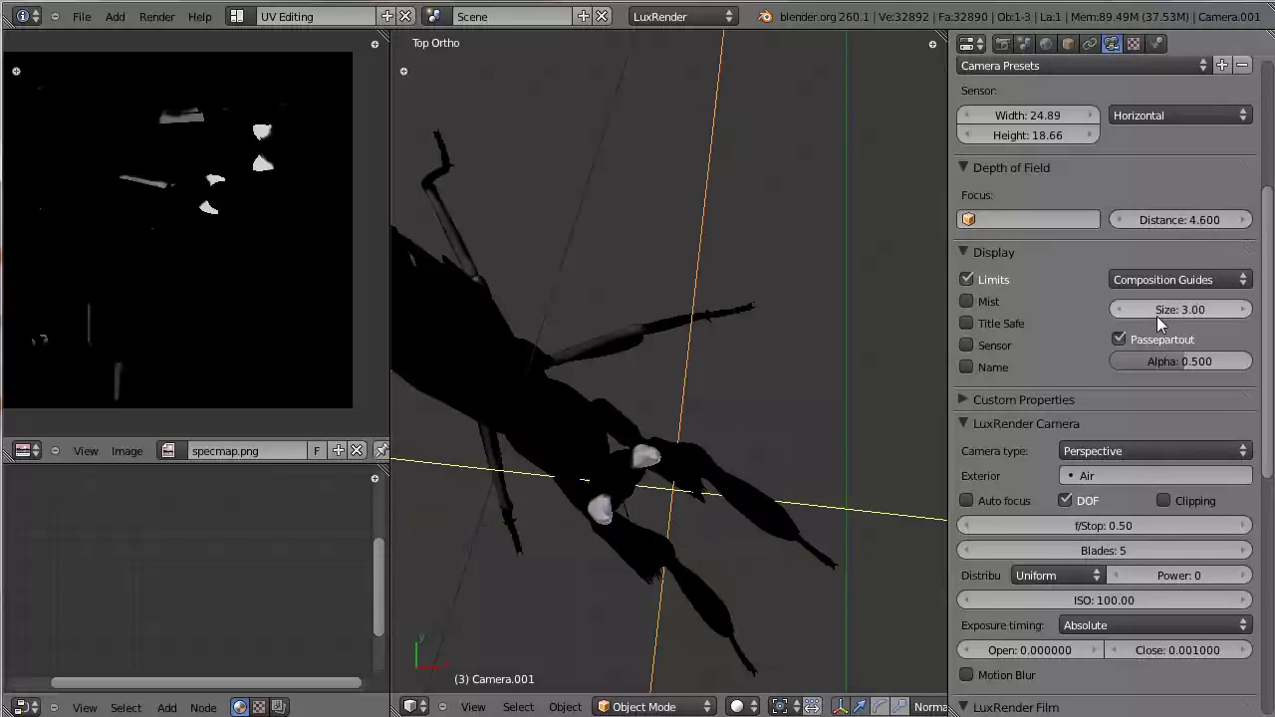
{"action": "left_click", "coordinate": [1120, 221]}
{"action": "left_click", "coordinate": [1246, 220]}
{"action": "scroll", "coordinate": [649, 539], "scroll_direction": "down", "scroll_amount": 5}
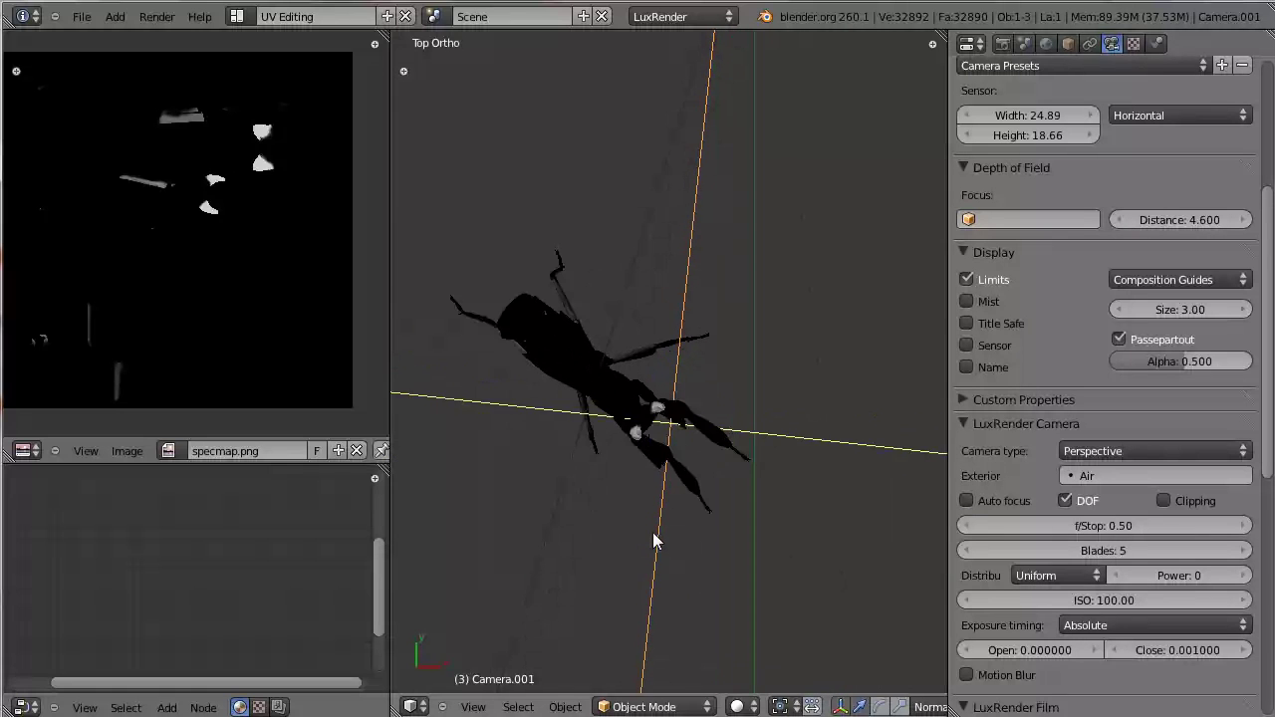
{"action": "scroll", "coordinate": [652, 533], "scroll_direction": "up", "scroll_amount": 5}
{"action": "left_click", "coordinate": [1001, 285]}
{"action": "left_click", "coordinate": [1001, 285]}
{"action": "scroll", "coordinate": [696, 566], "scroll_direction": "down", "scroll_amount": 6}
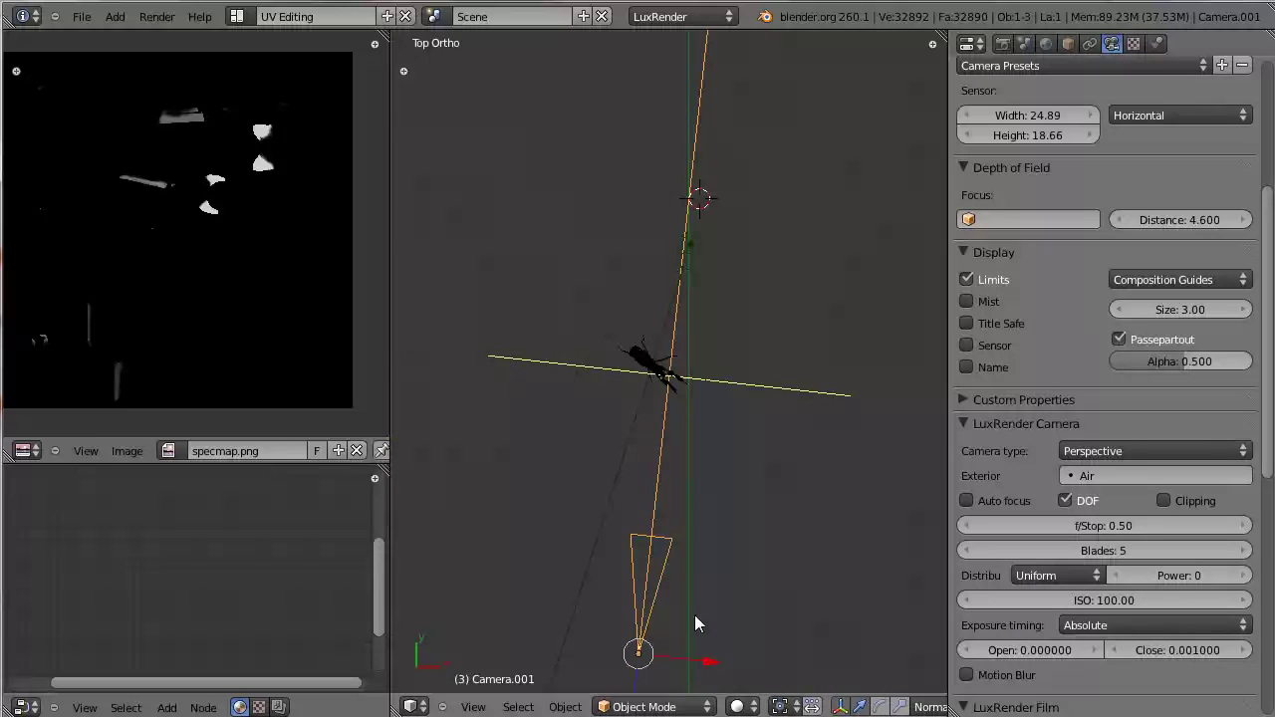
Recentre the view on camera and mantis, then open LuxRender's tone mapping settings
{"action": "middle_click_drag", "start_coordinate": [694, 590], "coordinate": [697, 507], "text": "shift"}
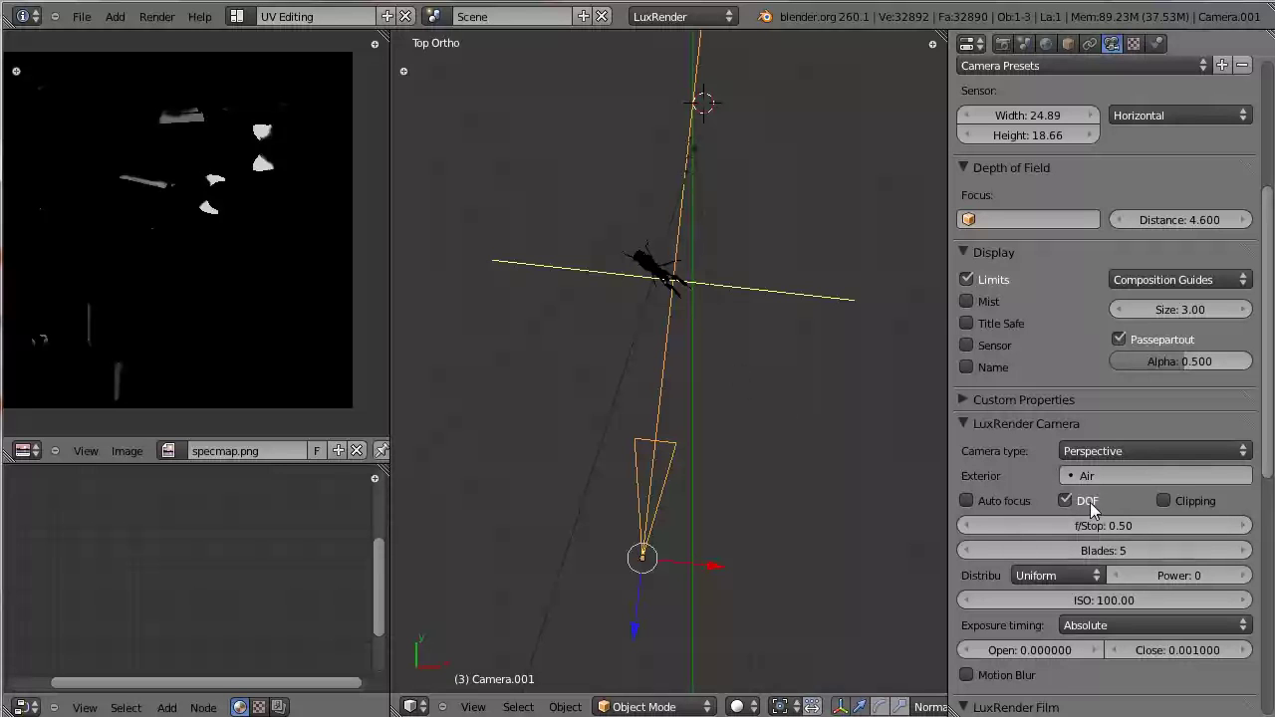
{"action": "scroll", "coordinate": [1193, 411], "scroll_direction": "down", "scroll_amount": 5}
{"action": "scroll", "coordinate": [1193, 411], "scroll_direction": "up", "scroll_amount": 4}
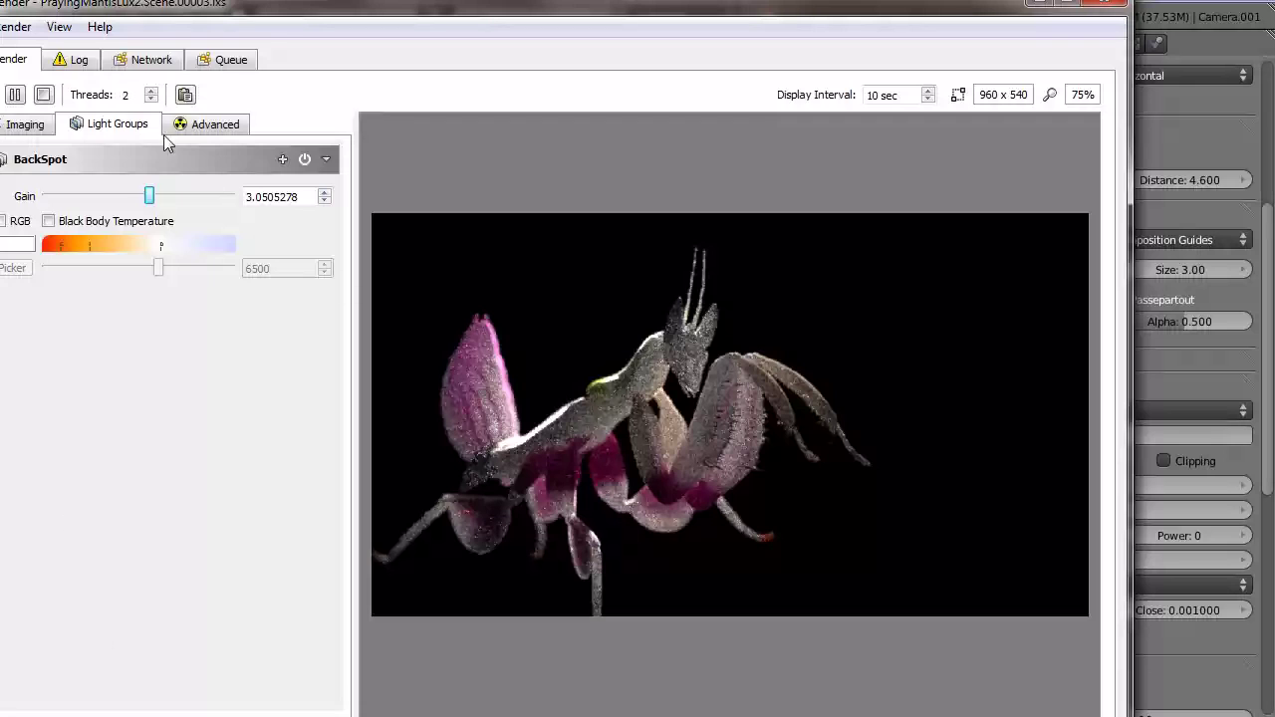
{"action": "left_click", "coordinate": [30, 123]}
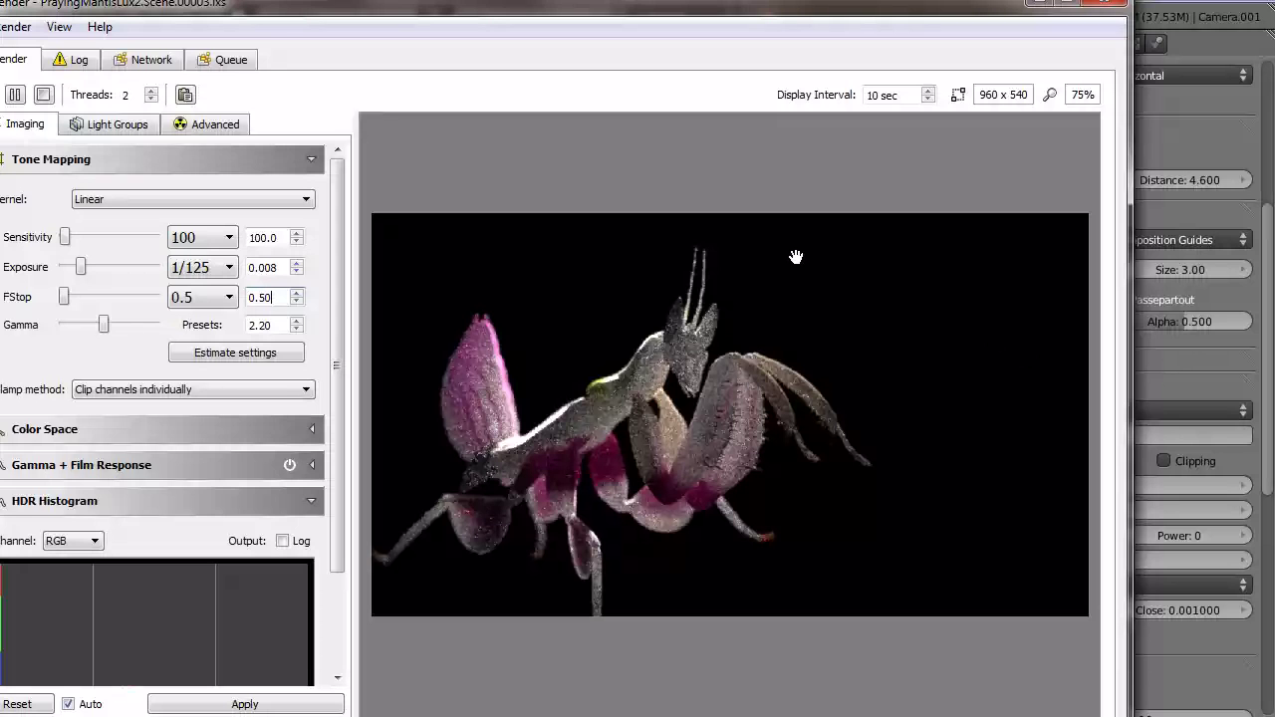
Check the LuxRender Tone Mapping FStop of 0.50, then return to Blender's camera DOF settings
{"action": "left_click", "coordinate": [1171, 364]}
{"action": "left_click", "coordinate": [1183, 363]}
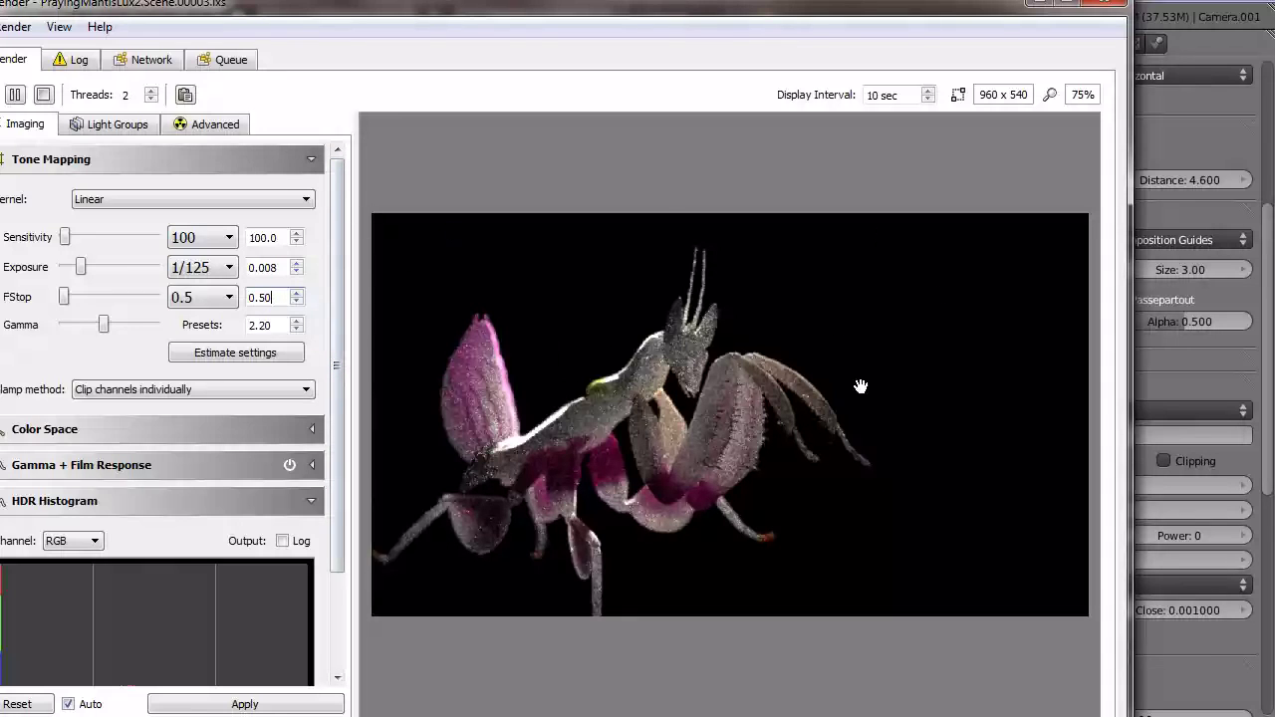
{"action": "left_click", "coordinate": [1216, 213]}
{"action": "left_click", "coordinate": [1056, 533]}
Keep the camera's aperture distribution at Uniform and compare it against the LuxRender render
{"action": "left_click", "coordinate": [1056, 534]}
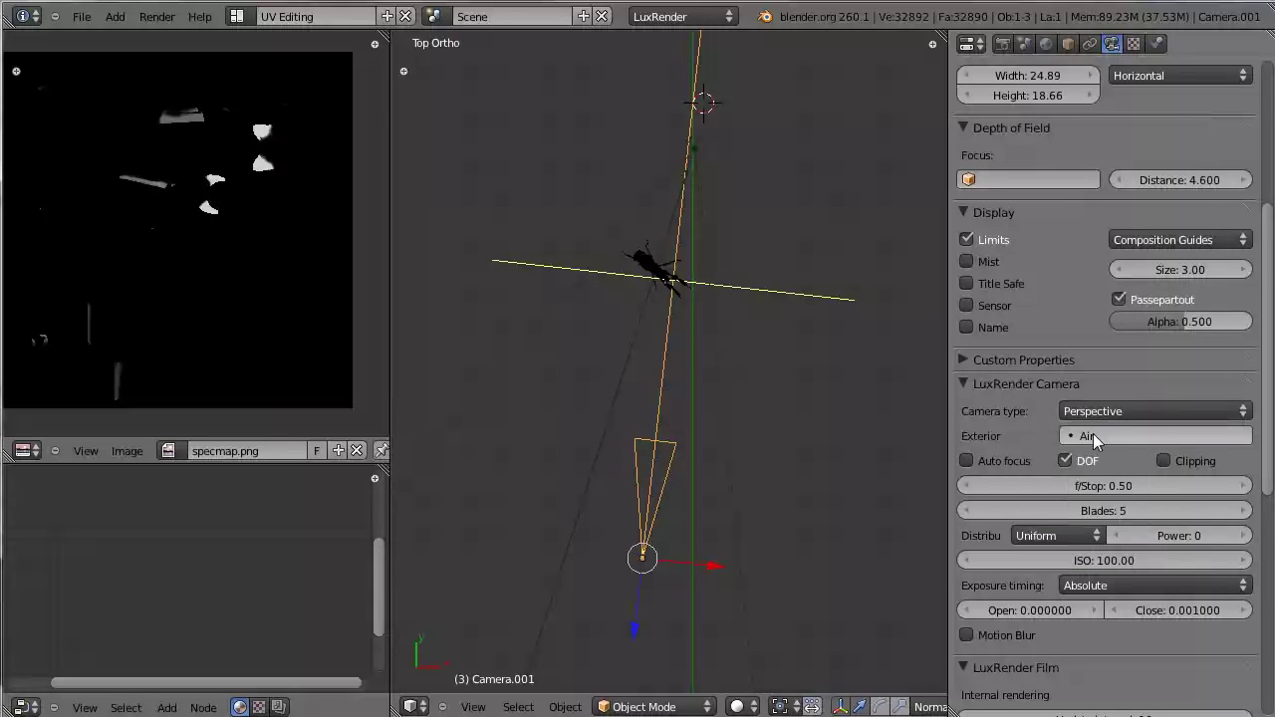
{"action": "scroll", "coordinate": [1093, 439], "scroll_direction": "down", "scroll_amount": 4}
{"action": "scroll", "coordinate": [1142, 530], "scroll_direction": "up", "scroll_amount": 2}
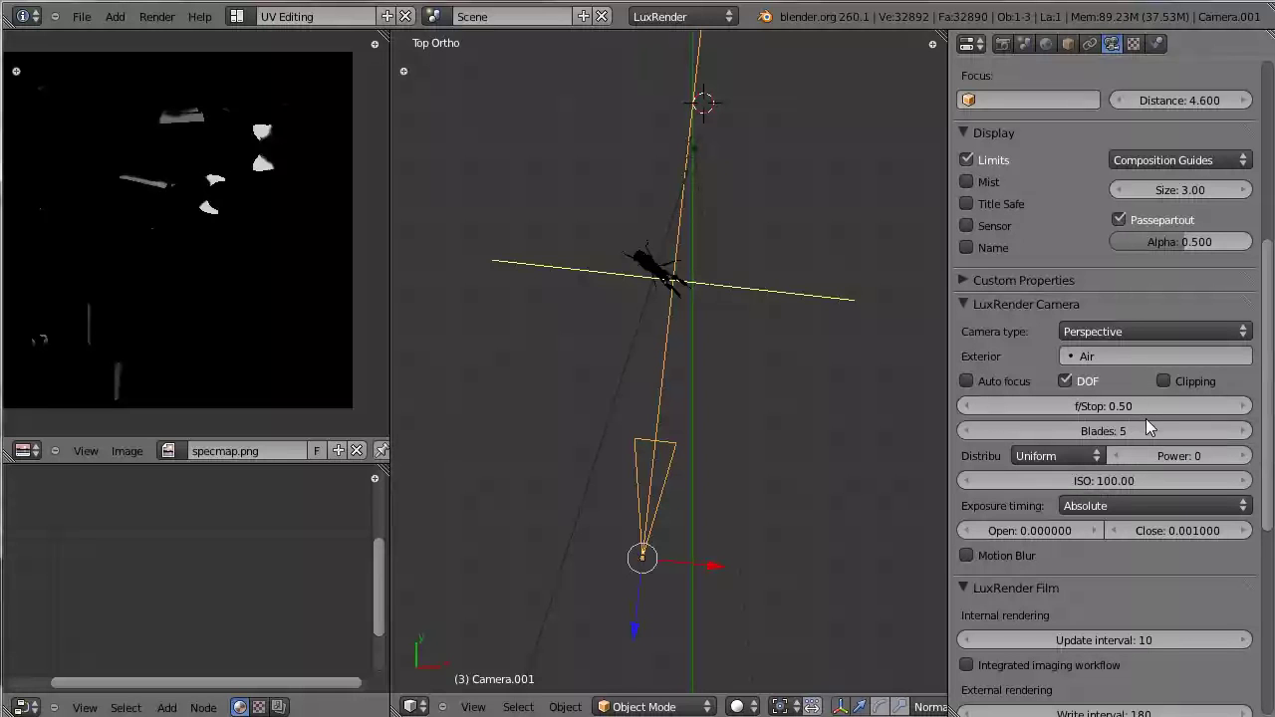
{"action": "scroll", "coordinate": [1136, 520], "scroll_direction": "down", "scroll_amount": 10}
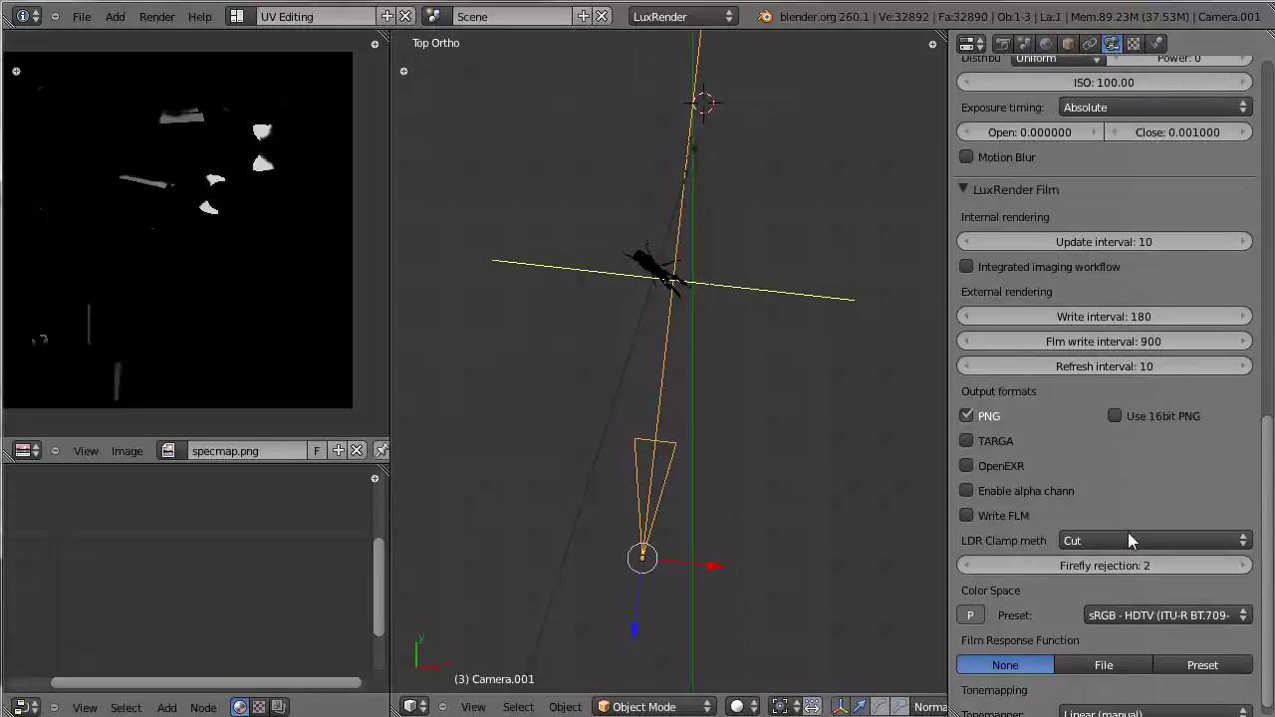
{"action": "scroll", "coordinate": [1128, 532], "scroll_direction": "up", "scroll_amount": 9}
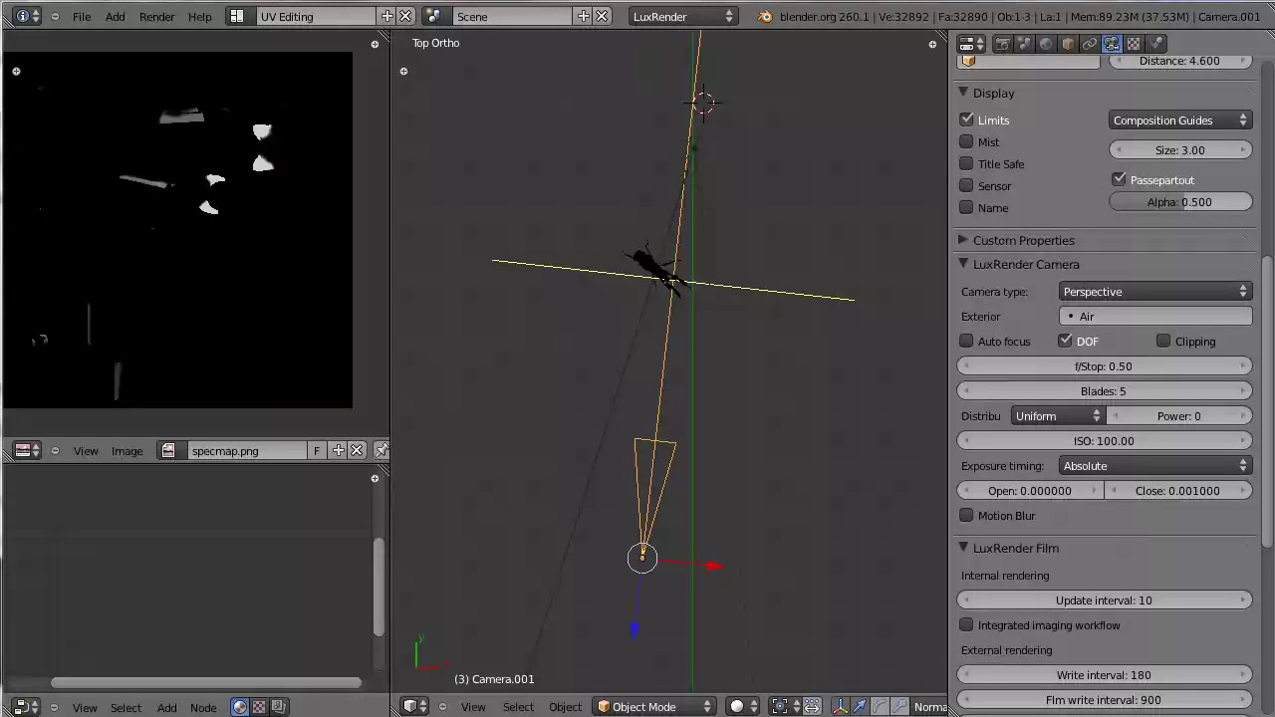
{"action": "key", "text": "alt+Tab"}
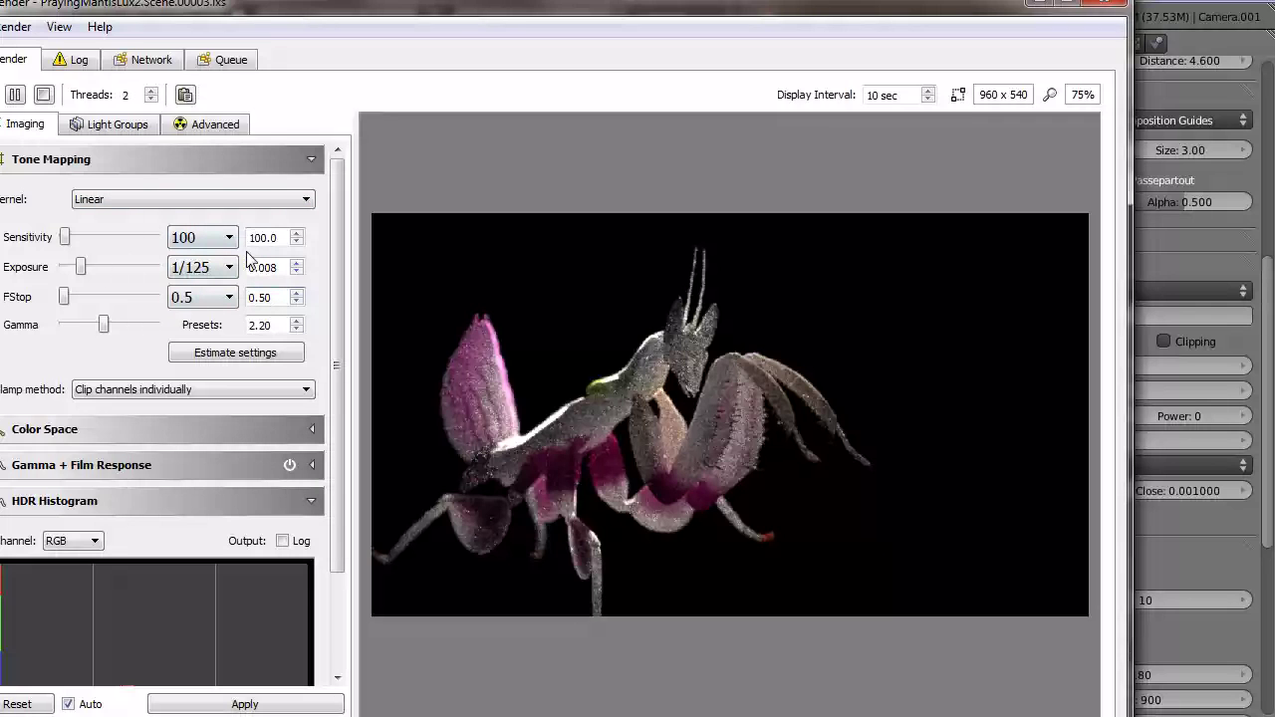
{"action": "left_click", "coordinate": [1239, 554]}
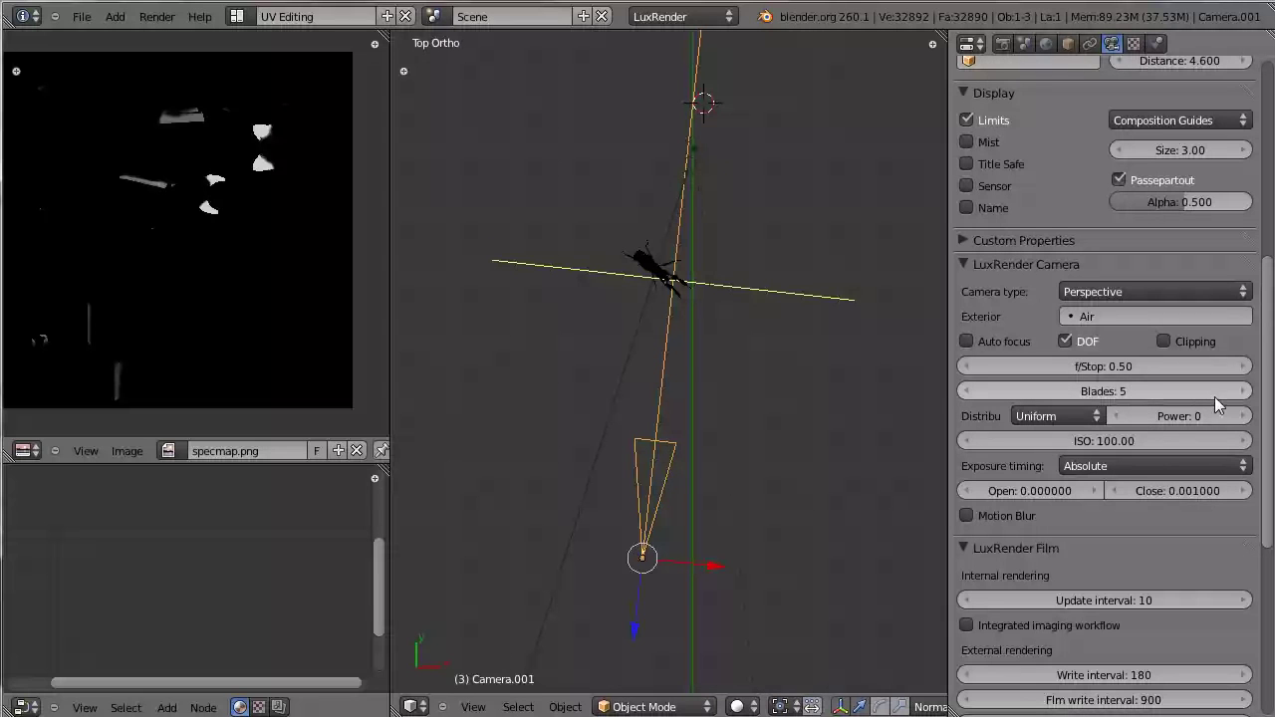
{"action": "scroll", "coordinate": [1192, 459], "scroll_direction": "up", "scroll_amount": 5}
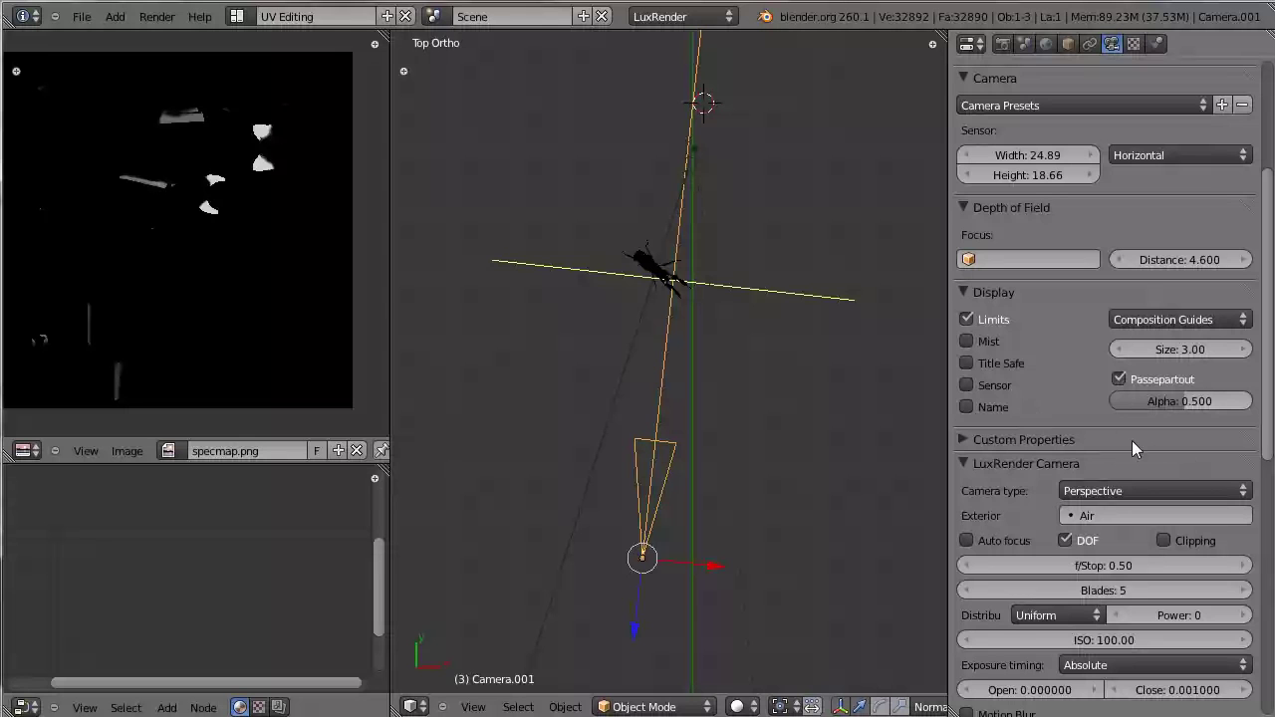
{"action": "scroll", "coordinate": [1156, 529], "scroll_direction": "down", "scroll_amount": 4}
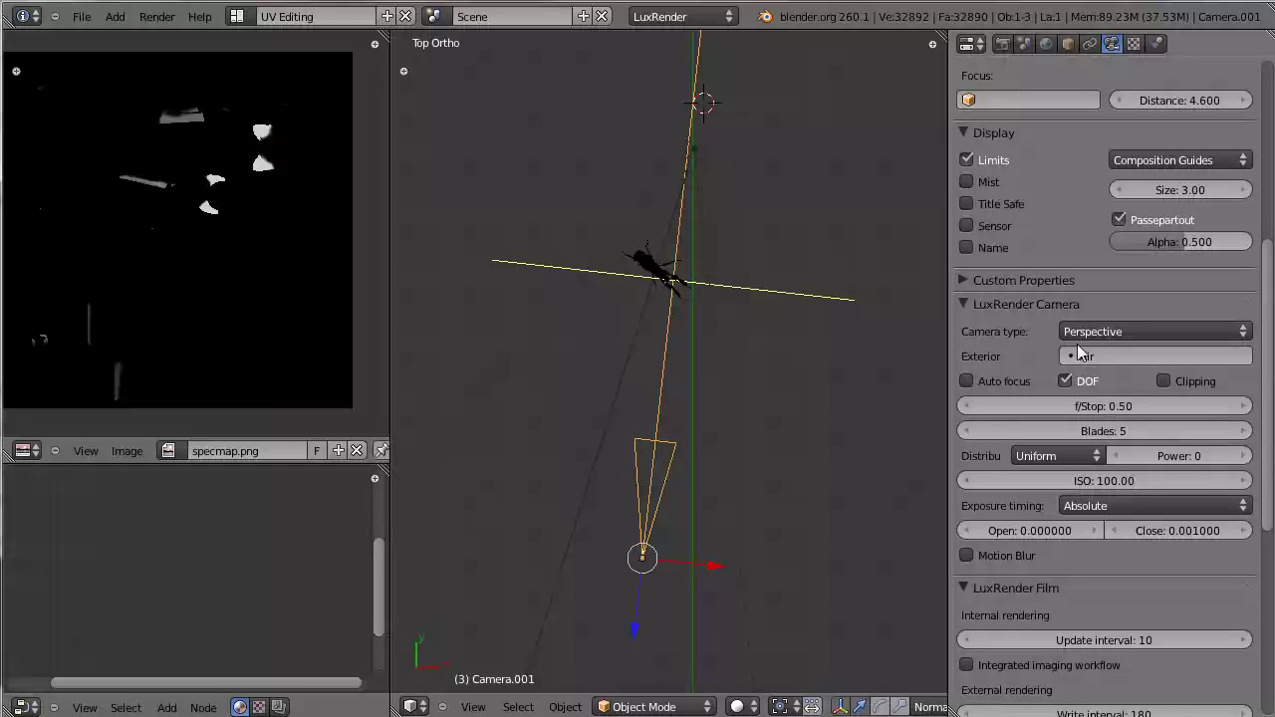
Inspect the camera's exposure timing options and the Film panel's Tonemapper types
{"action": "left_click", "coordinate": [1105, 509]}
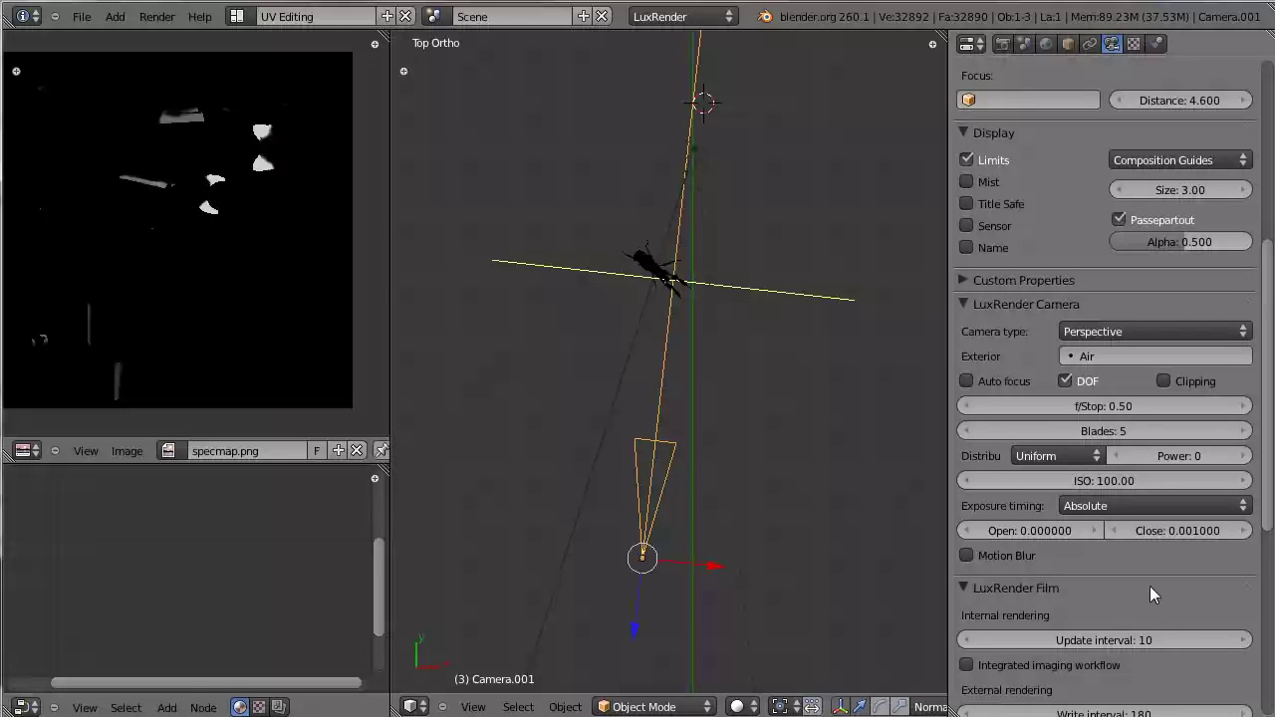
{"action": "scroll", "coordinate": [1149, 586], "scroll_direction": "down", "scroll_amount": 4}
{"action": "scroll", "coordinate": [1146, 600], "scroll_direction": "down", "scroll_amount": 4}
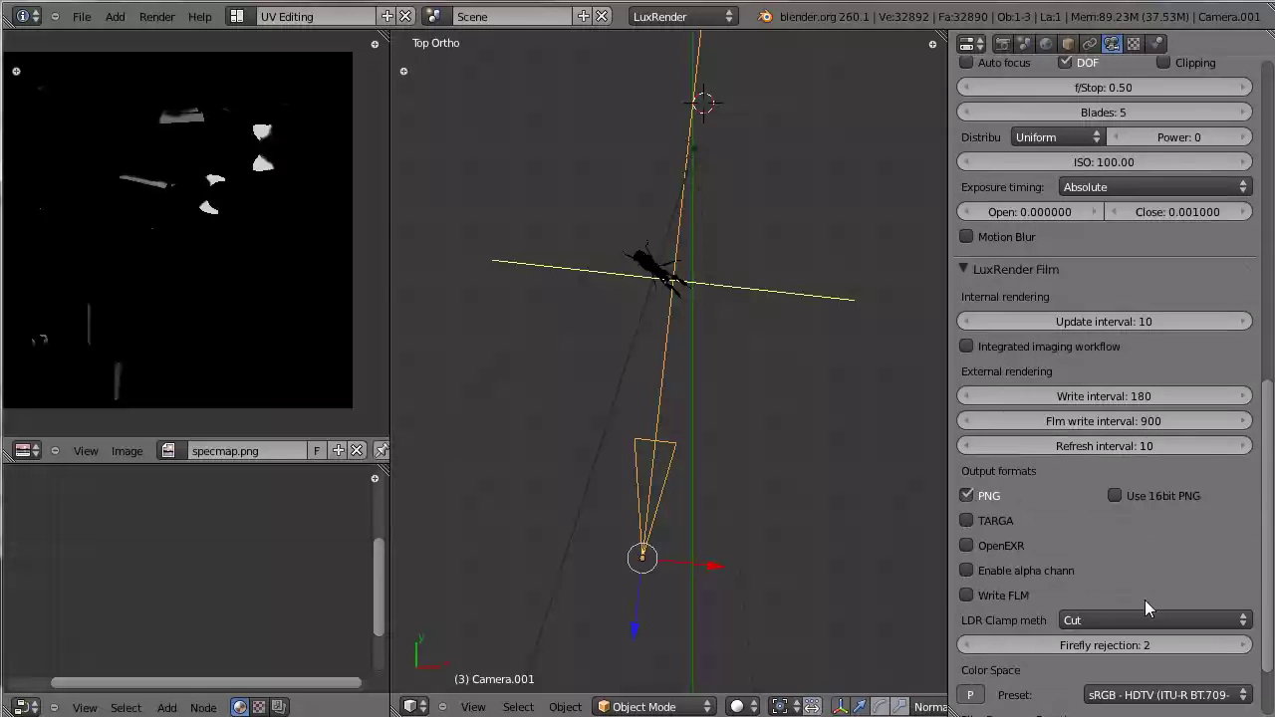
{"action": "scroll", "coordinate": [1156, 613], "scroll_direction": "down", "scroll_amount": 2}
{"action": "scroll", "coordinate": [1157, 613], "scroll_direction": "down", "scroll_amount": 1}
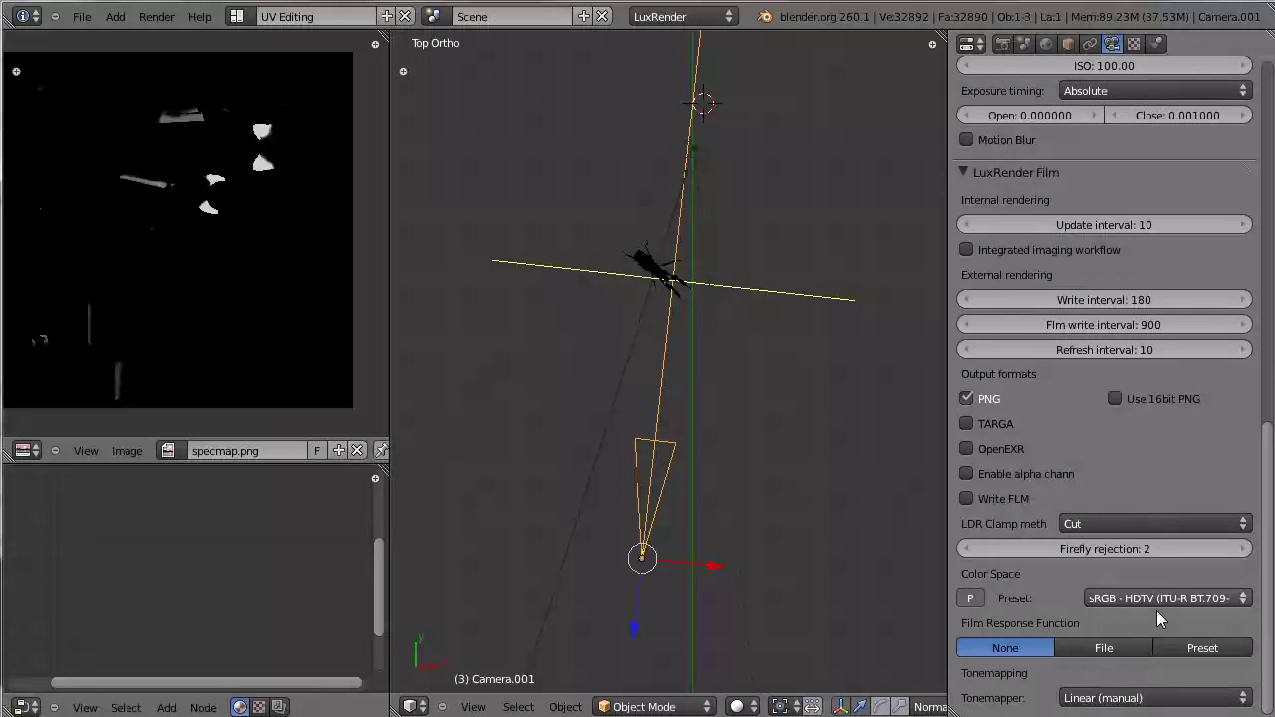
{"action": "left_click", "coordinate": [1181, 700]}
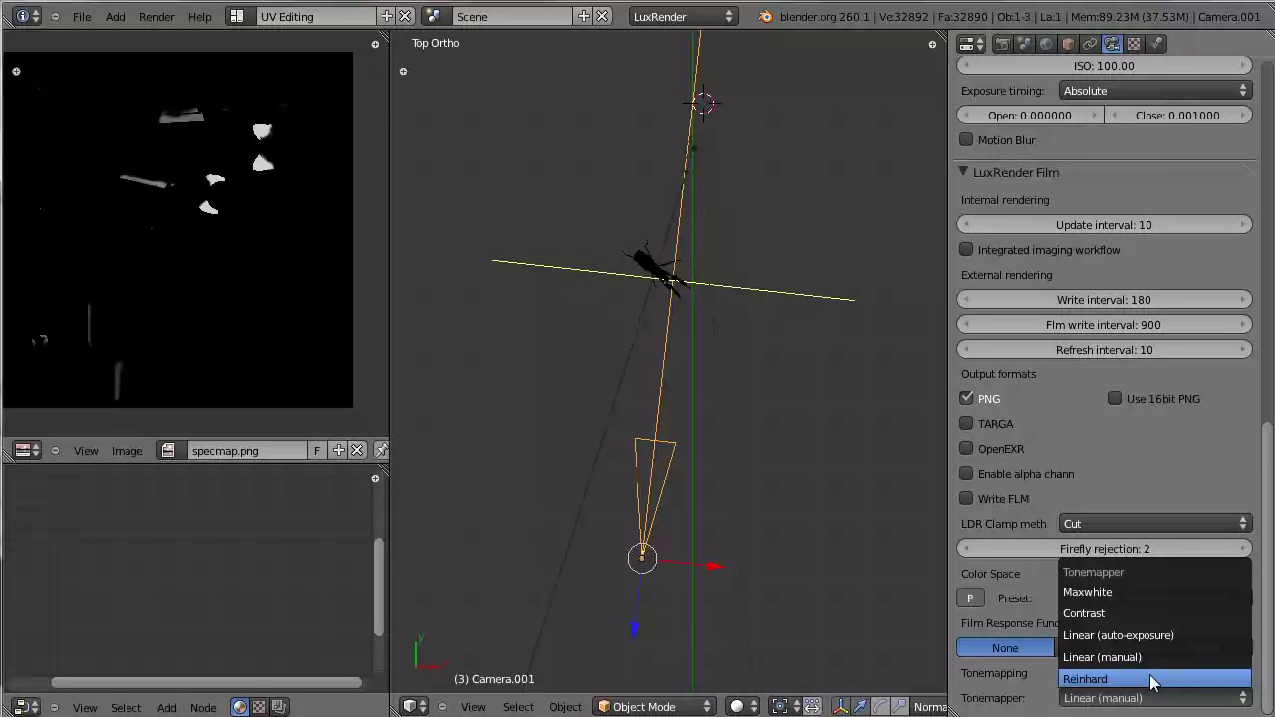
{"action": "scroll", "coordinate": [1126, 499], "scroll_direction": "up", "scroll_amount": 8}
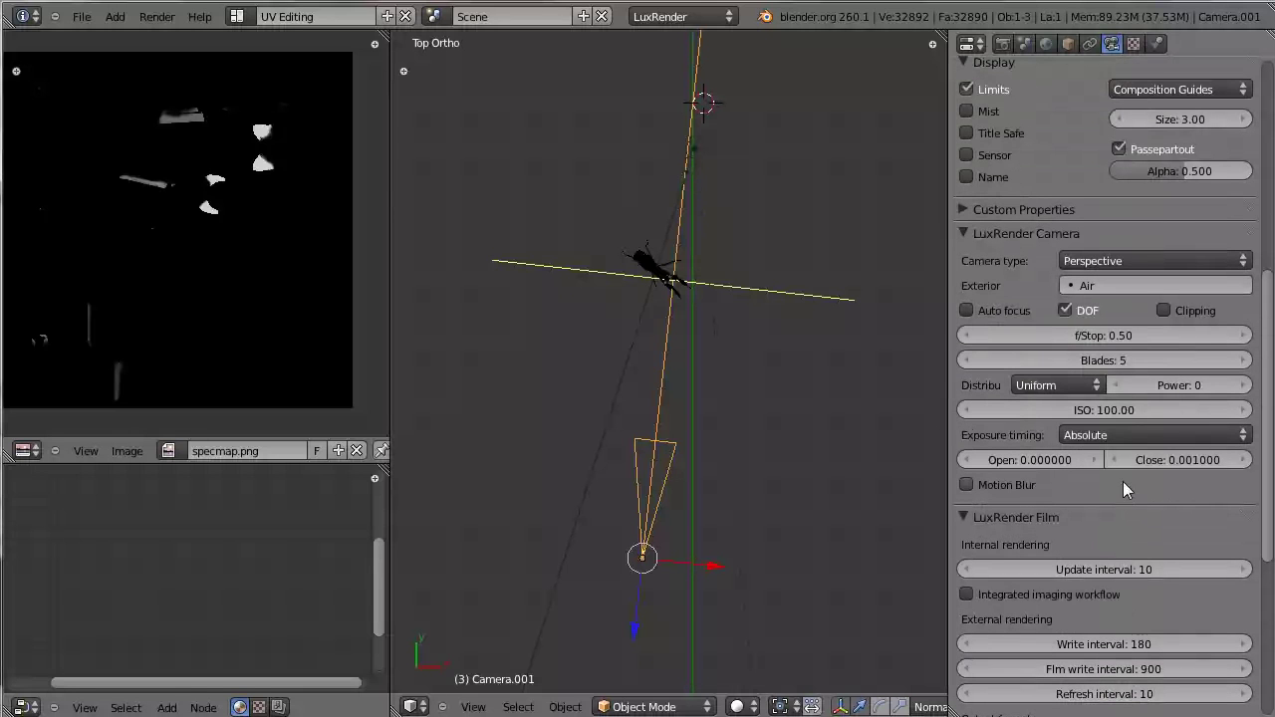
{"action": "scroll", "coordinate": [1126, 519], "scroll_direction": "up", "scroll_amount": 11}
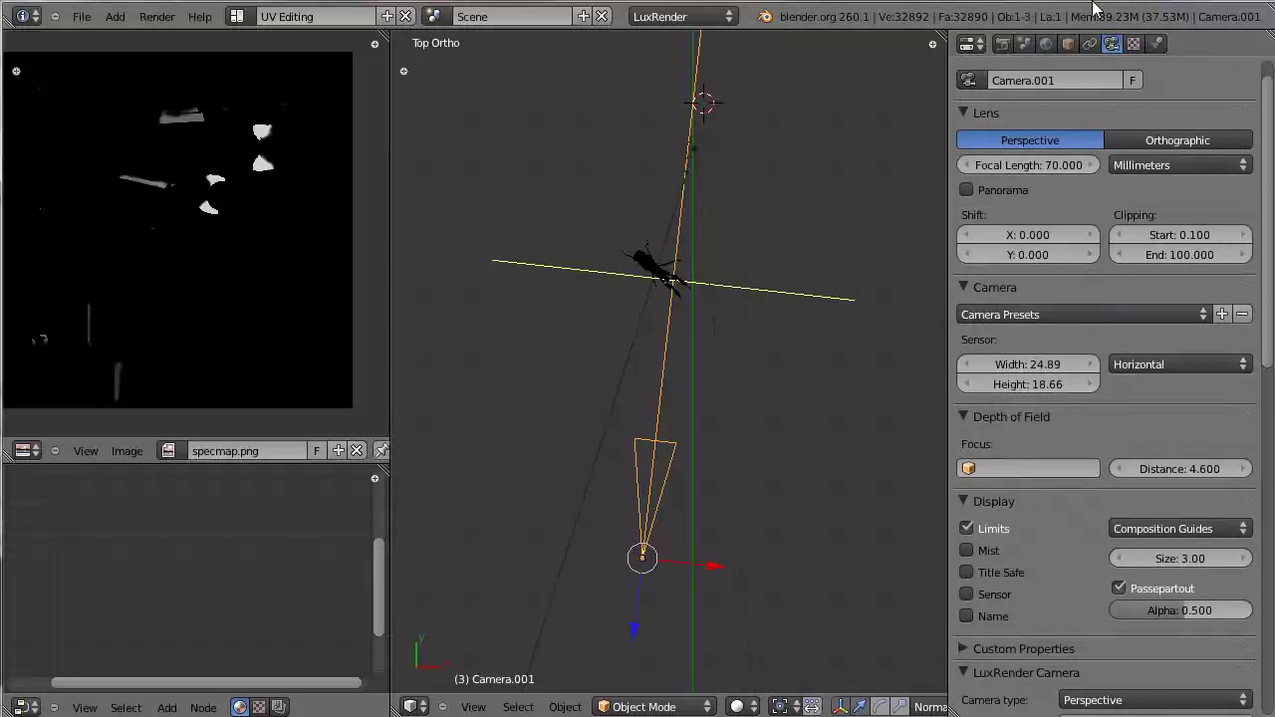
Add a New Volume to the world's LuxRender volumes with the Gases > Air preset
{"action": "left_click", "coordinate": [1047, 43]}
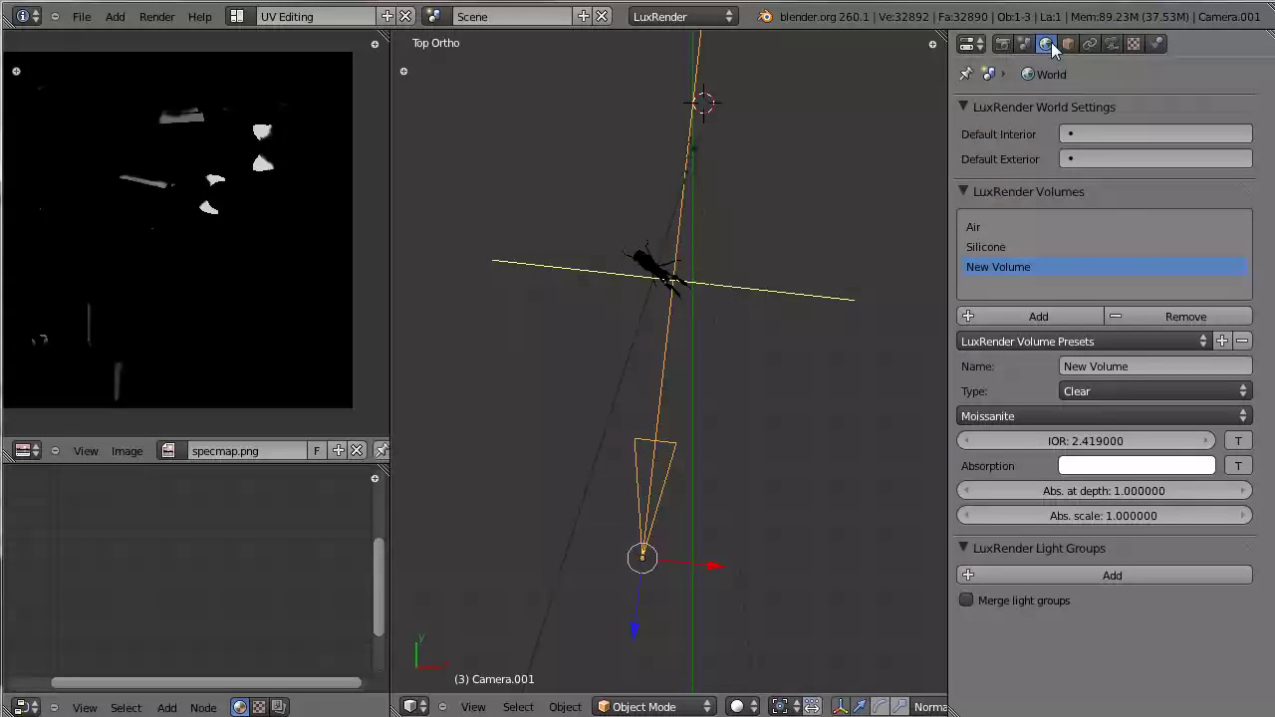
{"action": "left_click", "coordinate": [995, 227]}
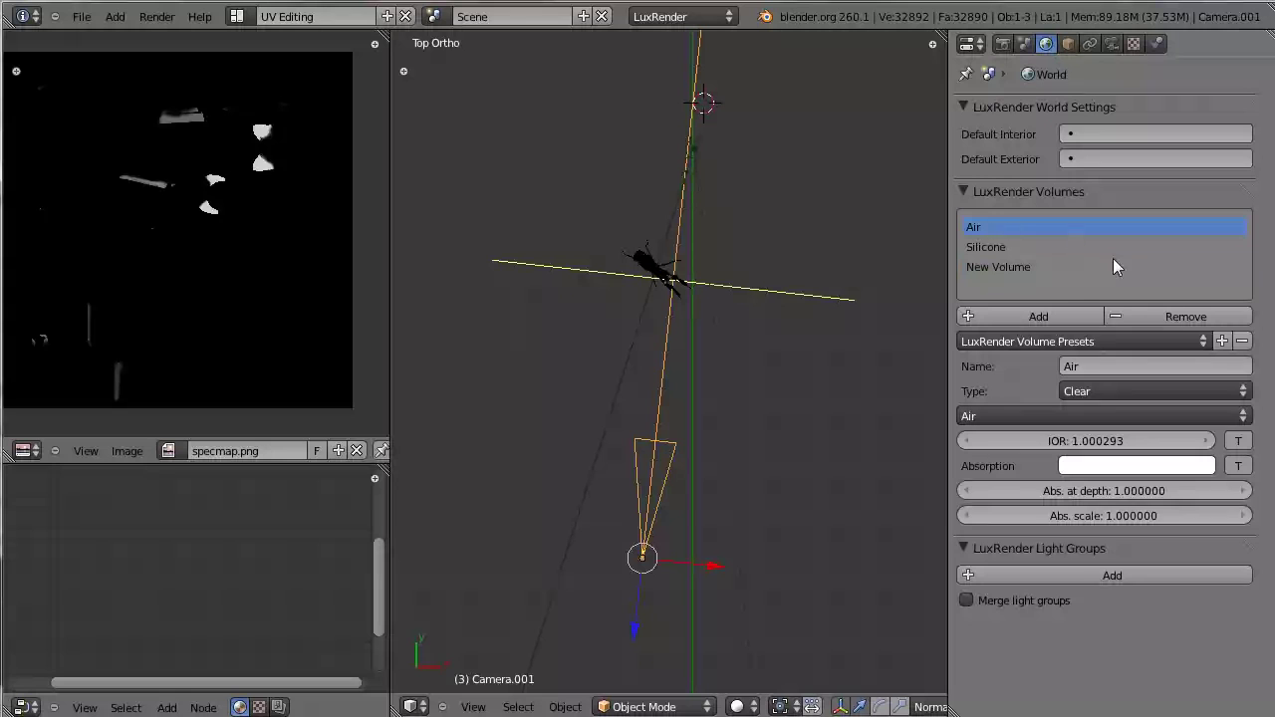
{"action": "left_click", "coordinate": [1022, 311]}
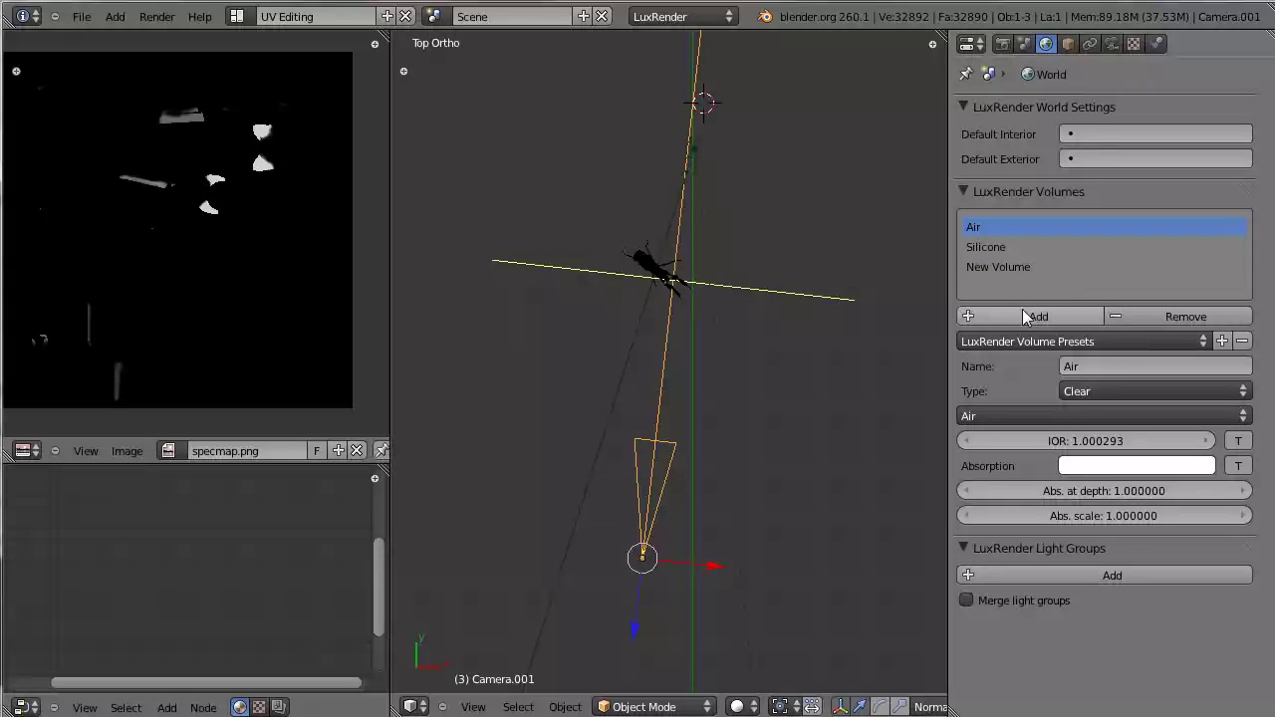
{"action": "left_click", "coordinate": [1146, 415]}
{"action": "mouse_move", "coordinate": [1029, 466]}
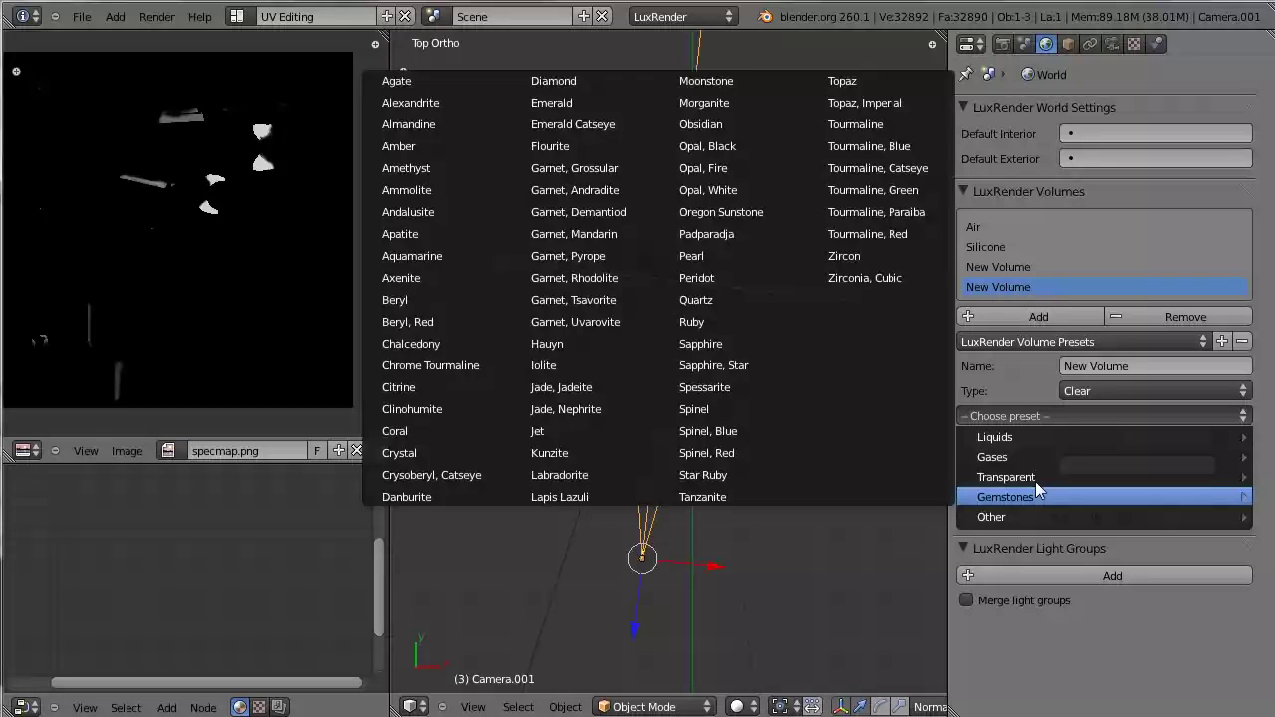
{"action": "mouse_move", "coordinate": [1032, 518]}
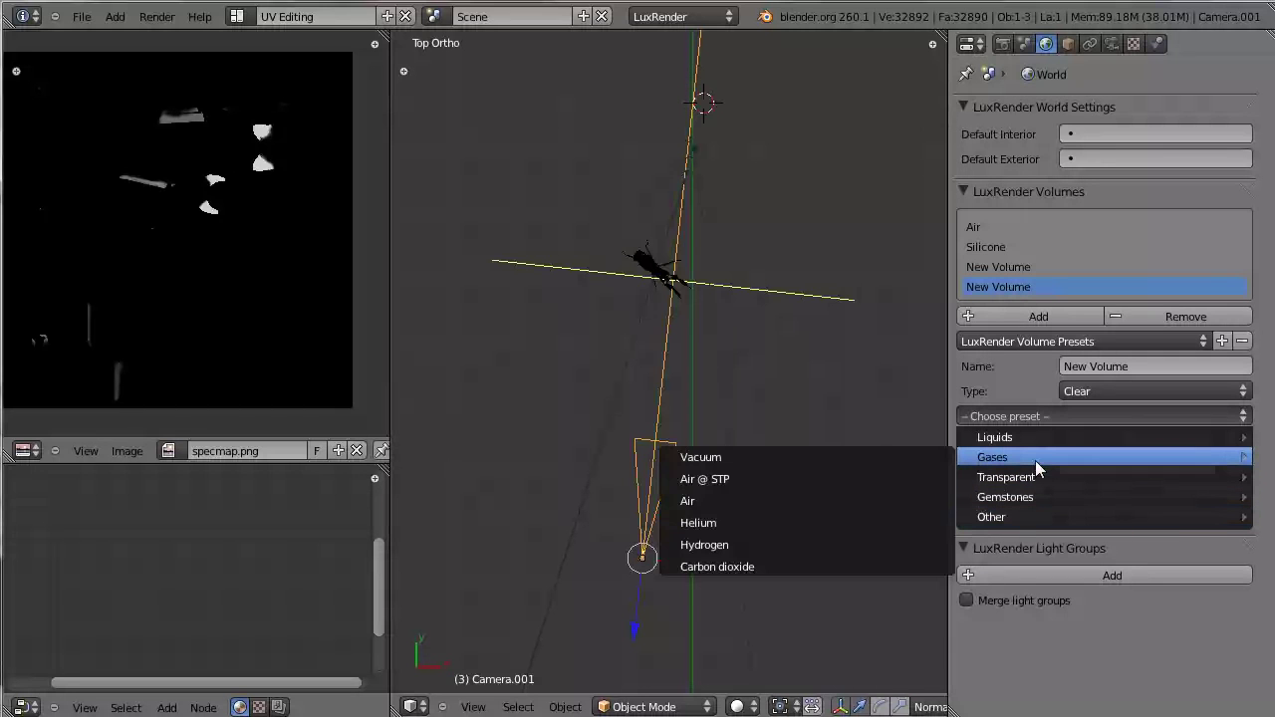
{"action": "left_click", "coordinate": [773, 505]}
Inspect the Air and Silicone volumes and browse Silicone's preset categories
{"action": "left_click", "coordinate": [1003, 232]}
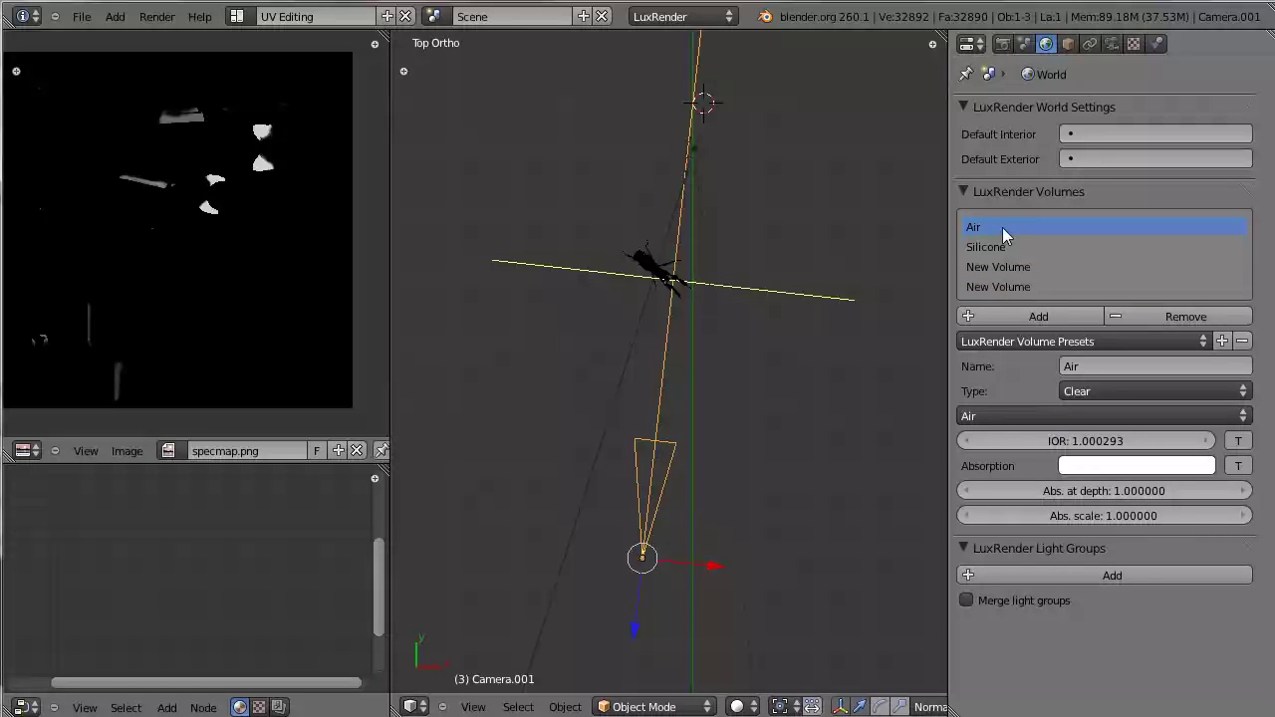
{"action": "left_click", "coordinate": [995, 249]}
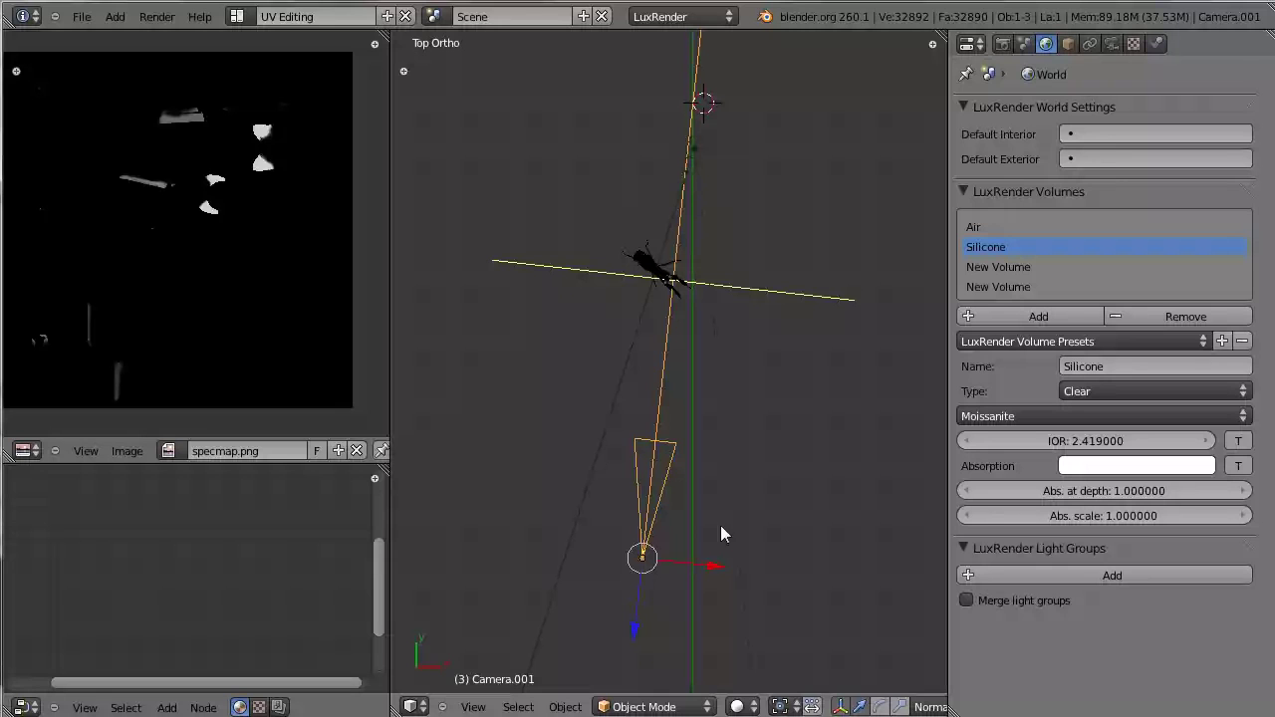
{"action": "left_click", "coordinate": [1019, 418]}
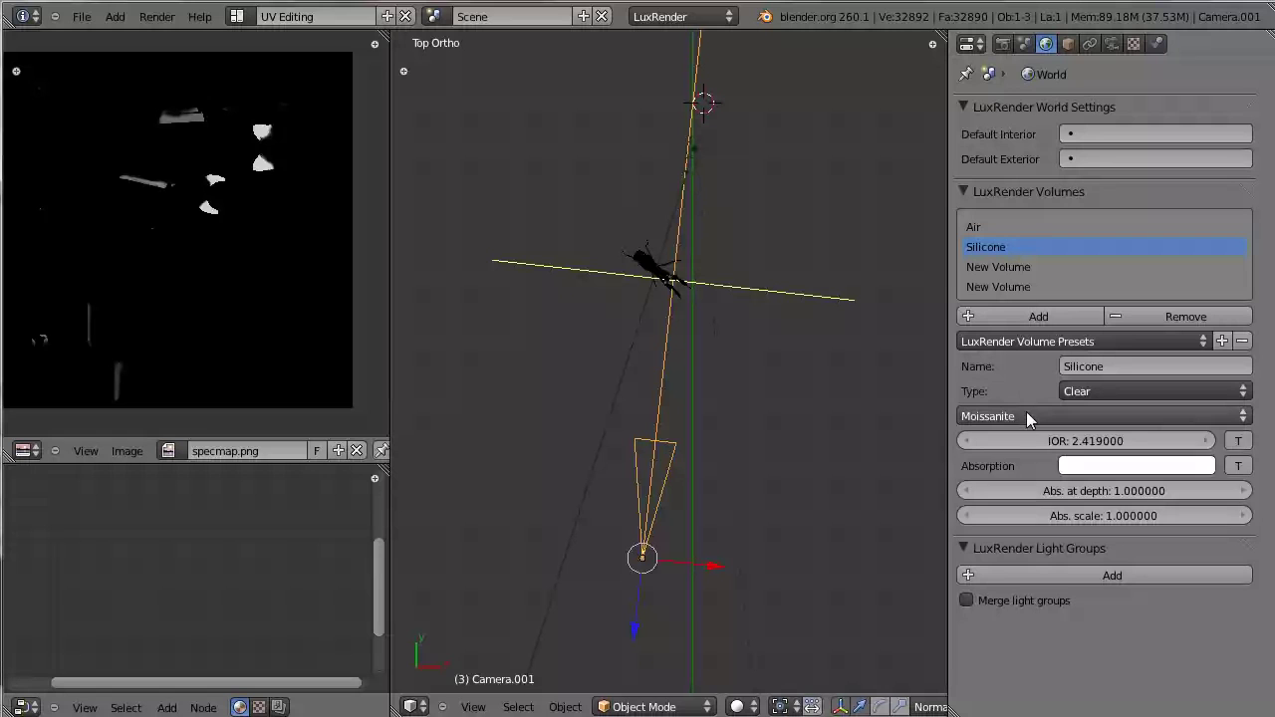
{"action": "left_click", "coordinate": [1016, 419]}
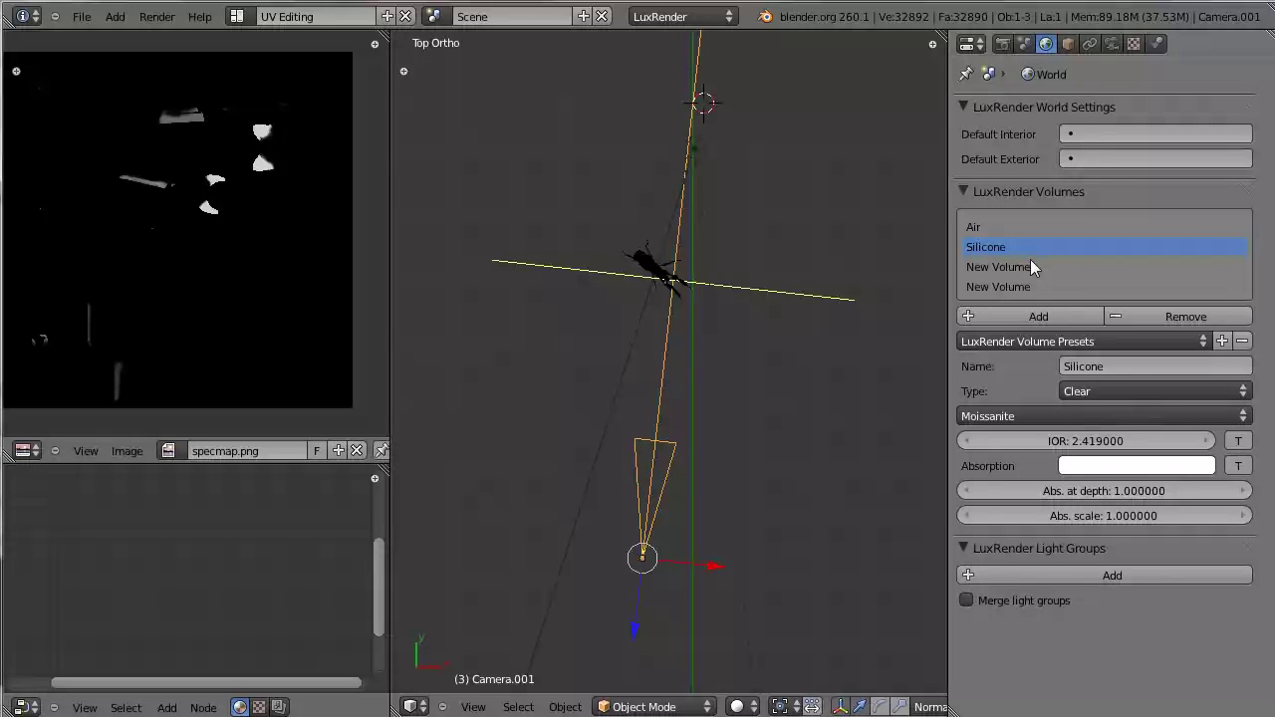
Select the mantis mesh and bring up its MantisCombined material's LuxRender volume settings
{"action": "left_click", "coordinate": [1112, 43]}
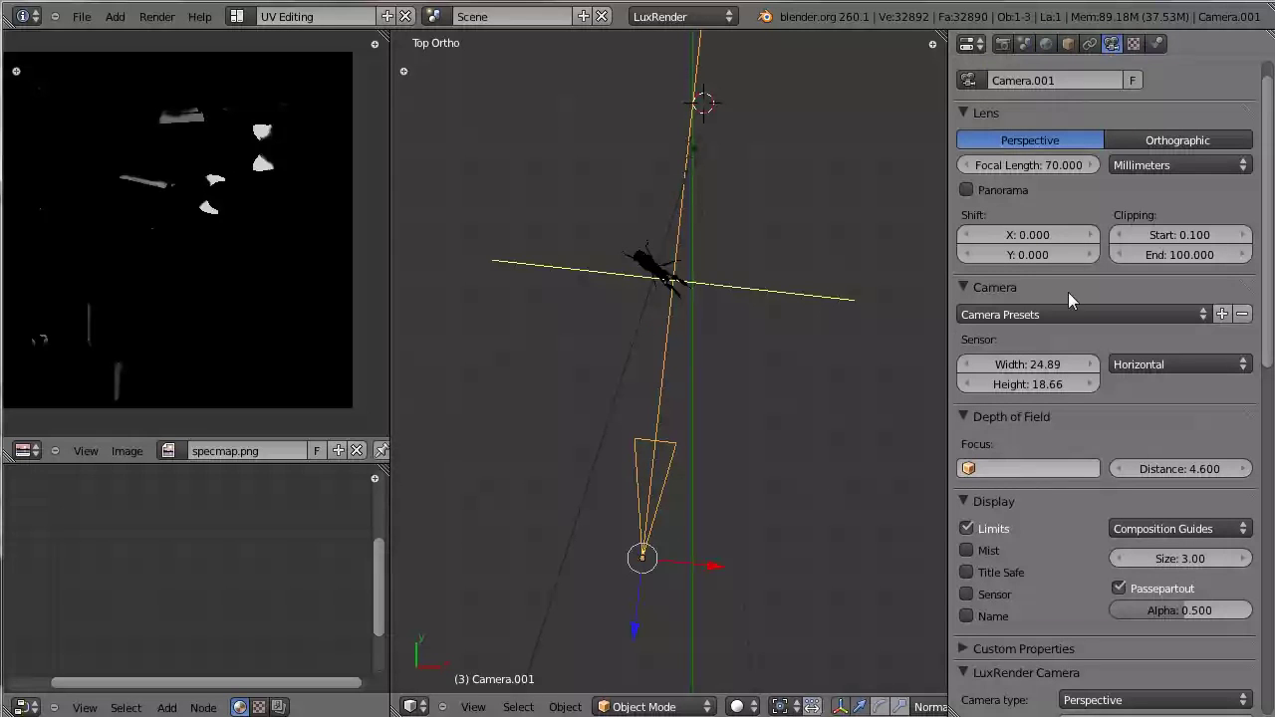
{"action": "right_click", "coordinate": [721, 415]}
{"action": "scroll", "coordinate": [720, 414], "scroll_direction": "up", "scroll_amount": 4}
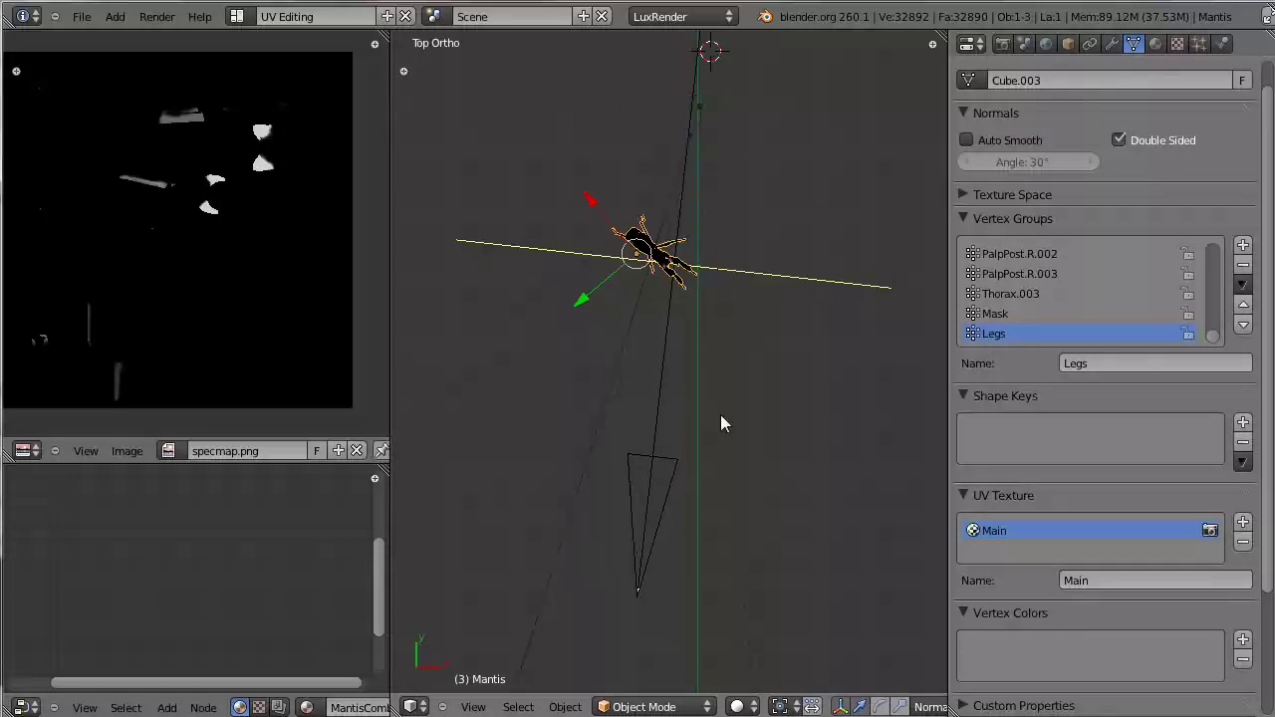
{"action": "scroll", "coordinate": [1102, 408], "scroll_direction": "down", "scroll_amount": 2}
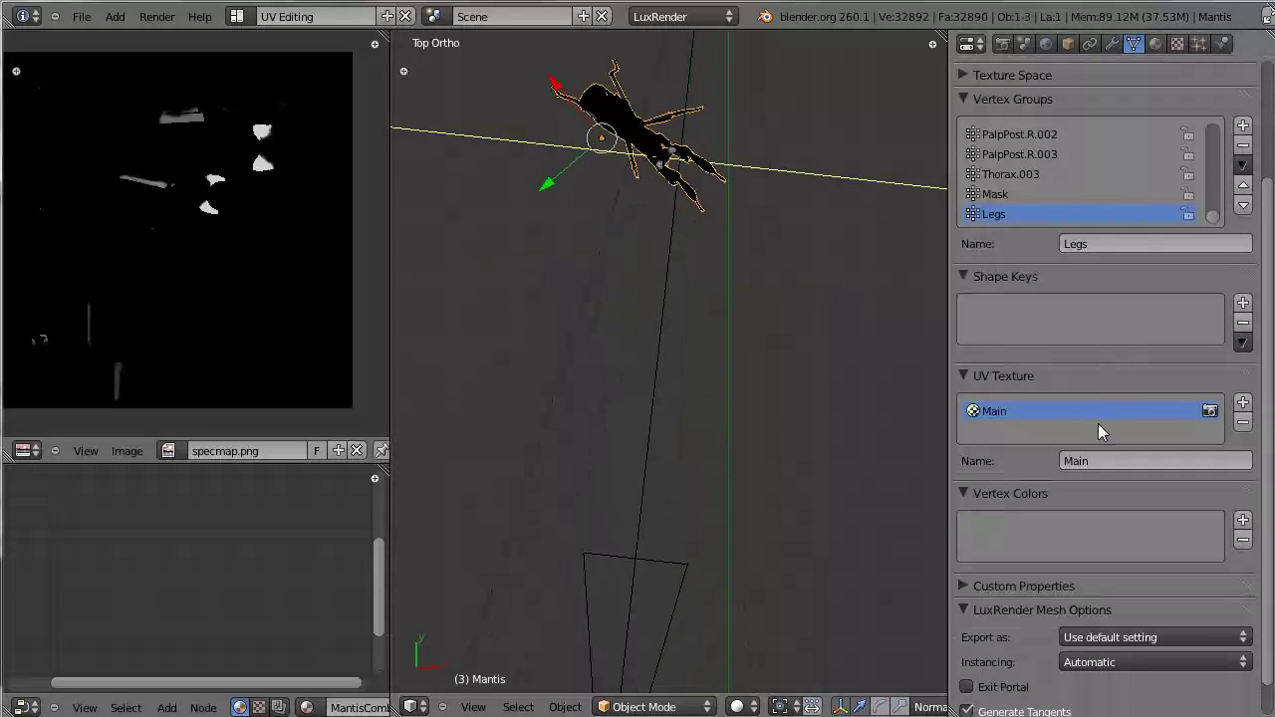
{"action": "scroll", "coordinate": [1082, 570], "scroll_direction": "up", "scroll_amount": 2}
{"action": "scroll", "coordinate": [1082, 570], "scroll_direction": "up", "scroll_amount": 1}
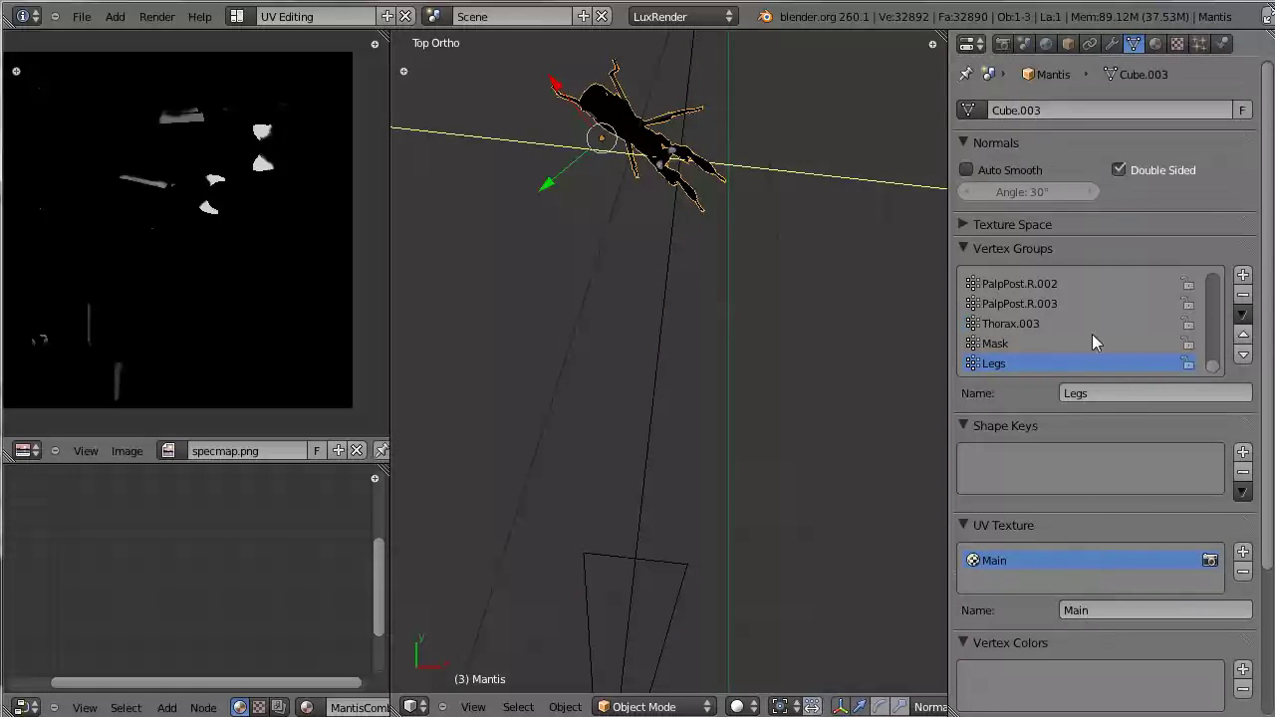
{"action": "left_click", "coordinate": [1159, 44]}
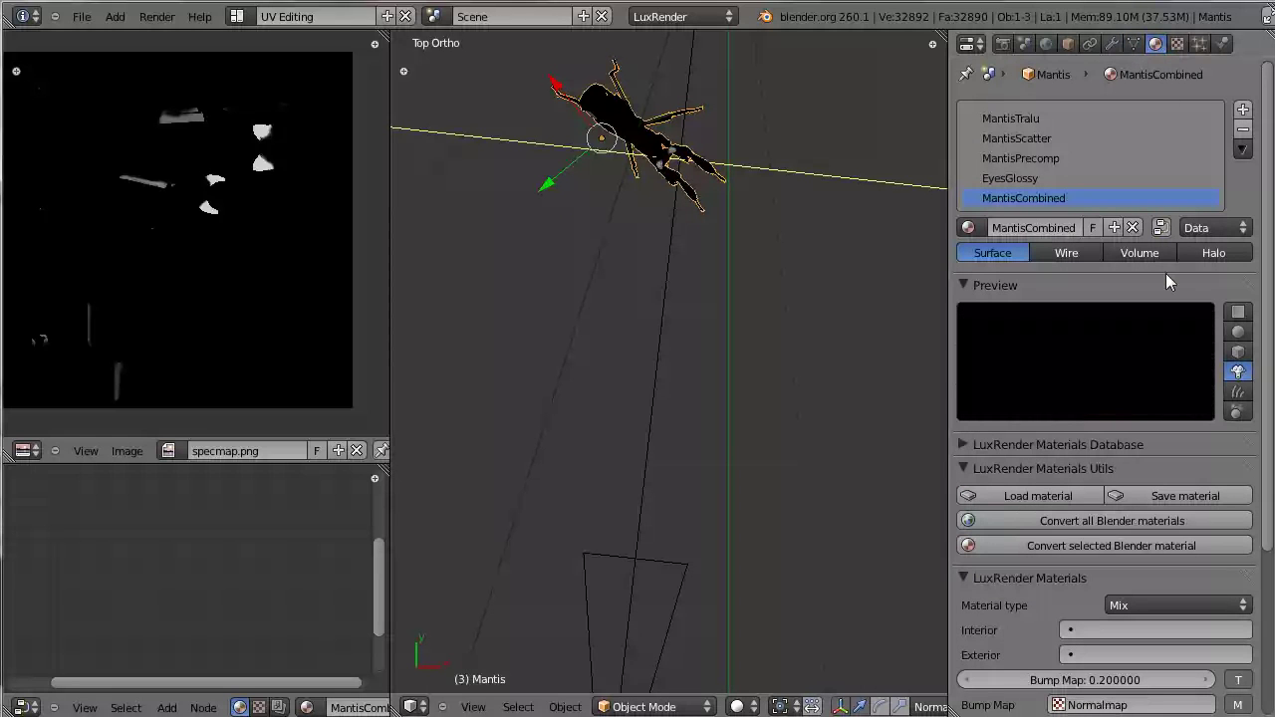
{"action": "scroll", "coordinate": [1018, 501], "scroll_direction": "down", "scroll_amount": 4}
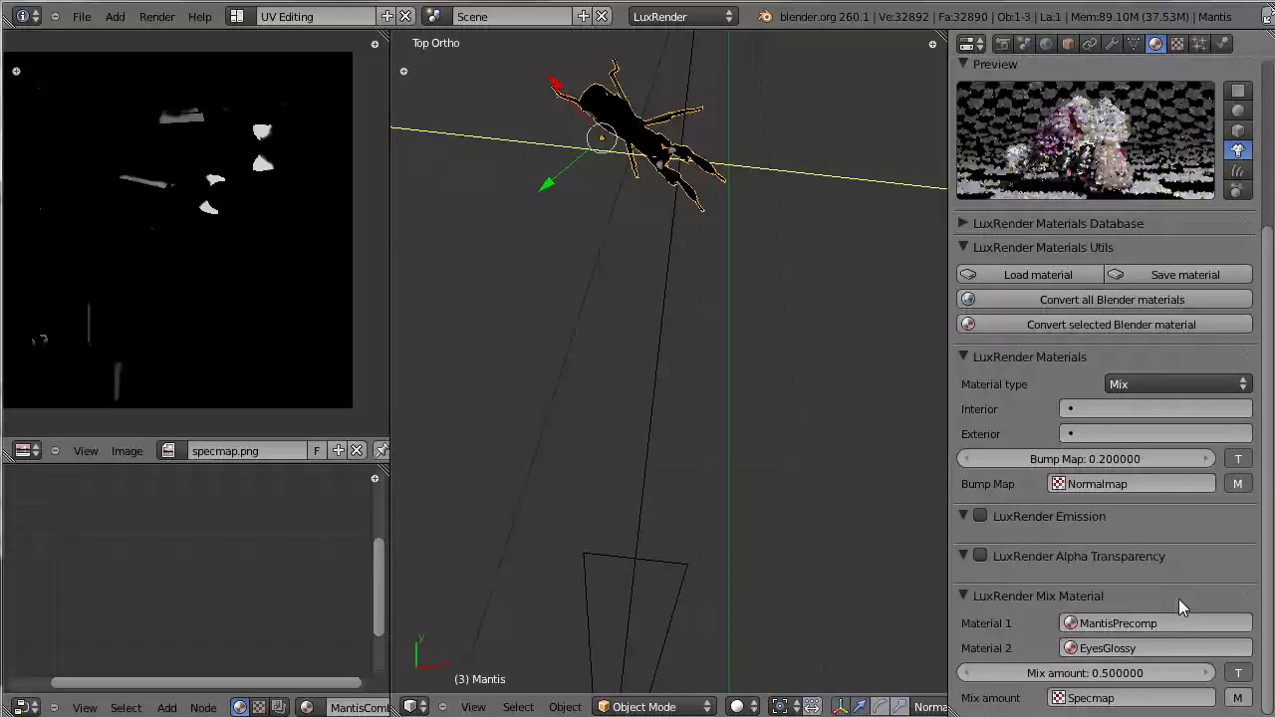
{"action": "scroll", "coordinate": [1179, 599], "scroll_direction": "up", "scroll_amount": 4}
{"action": "scroll", "coordinate": [1179, 599], "scroll_direction": "down", "scroll_amount": 2}
{"action": "scroll", "coordinate": [1179, 598], "scroll_direction": "down", "scroll_amount": 3}
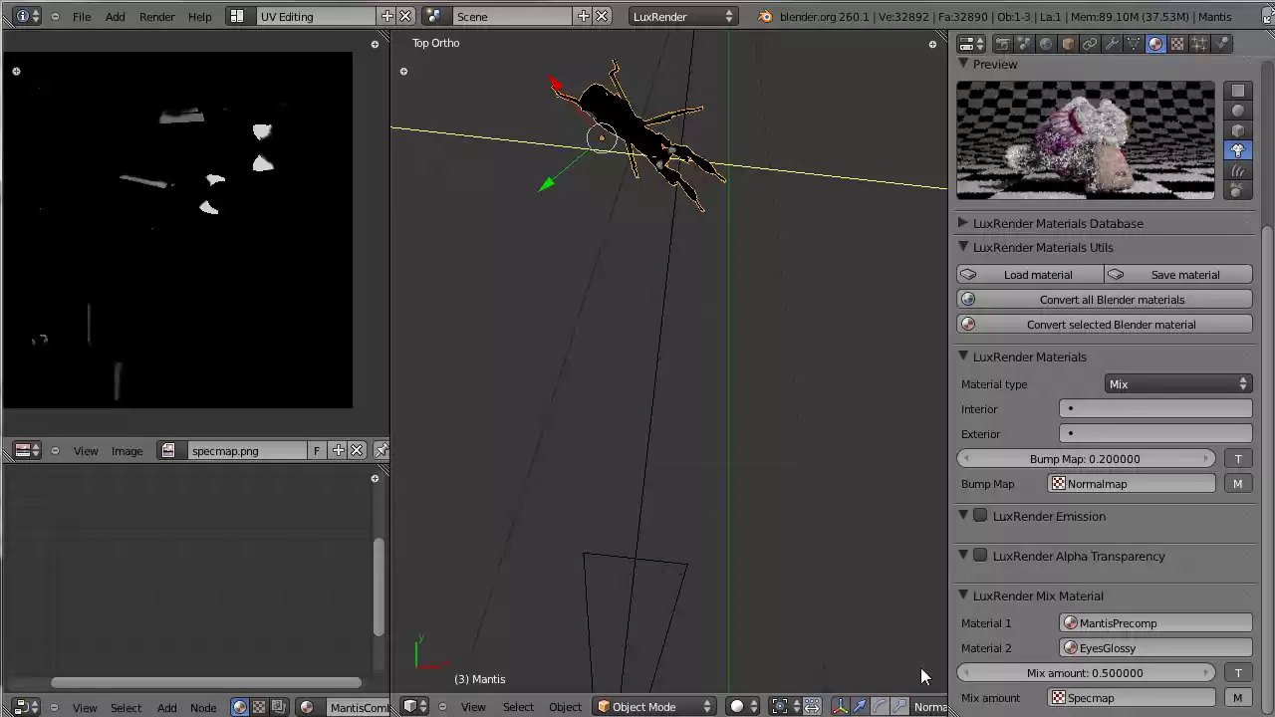
{"action": "scroll", "coordinate": [975, 594], "scroll_direction": "up", "scroll_amount": 5}
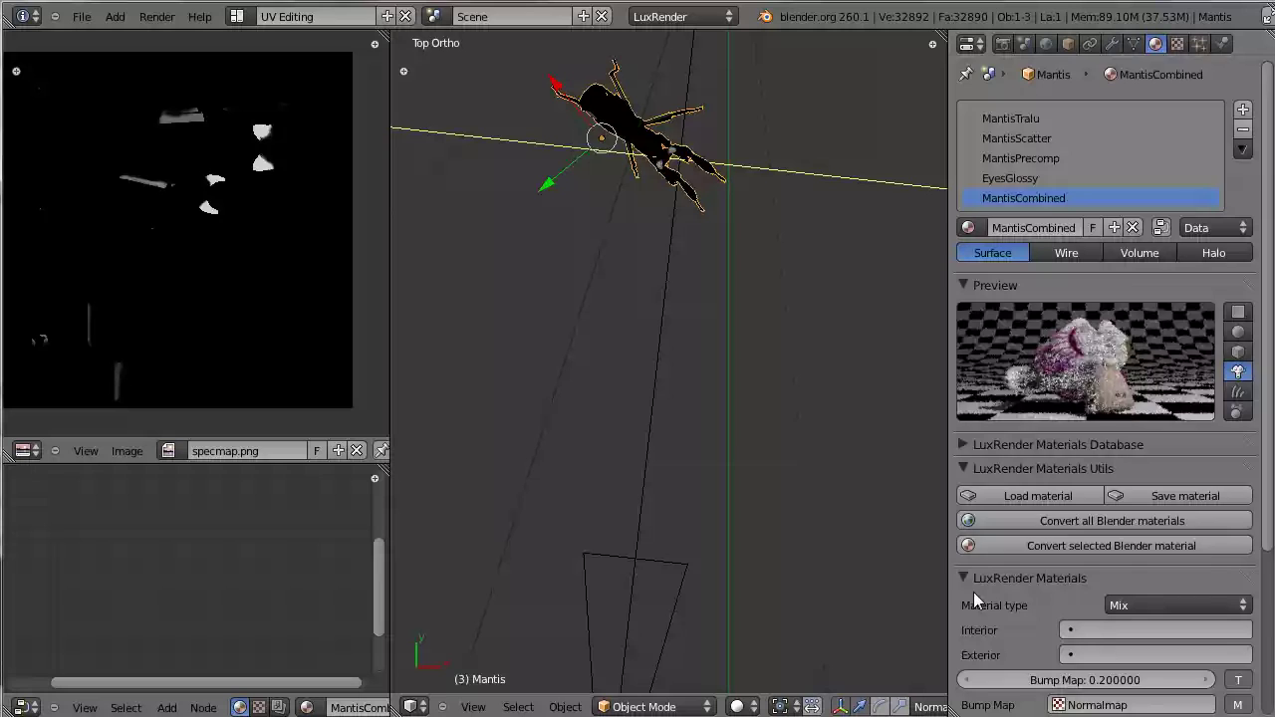
{"action": "scroll", "coordinate": [972, 595], "scroll_direction": "down", "scroll_amount": 4}
{"action": "scroll", "coordinate": [971, 605], "scroll_direction": "down", "scroll_amount": 2}
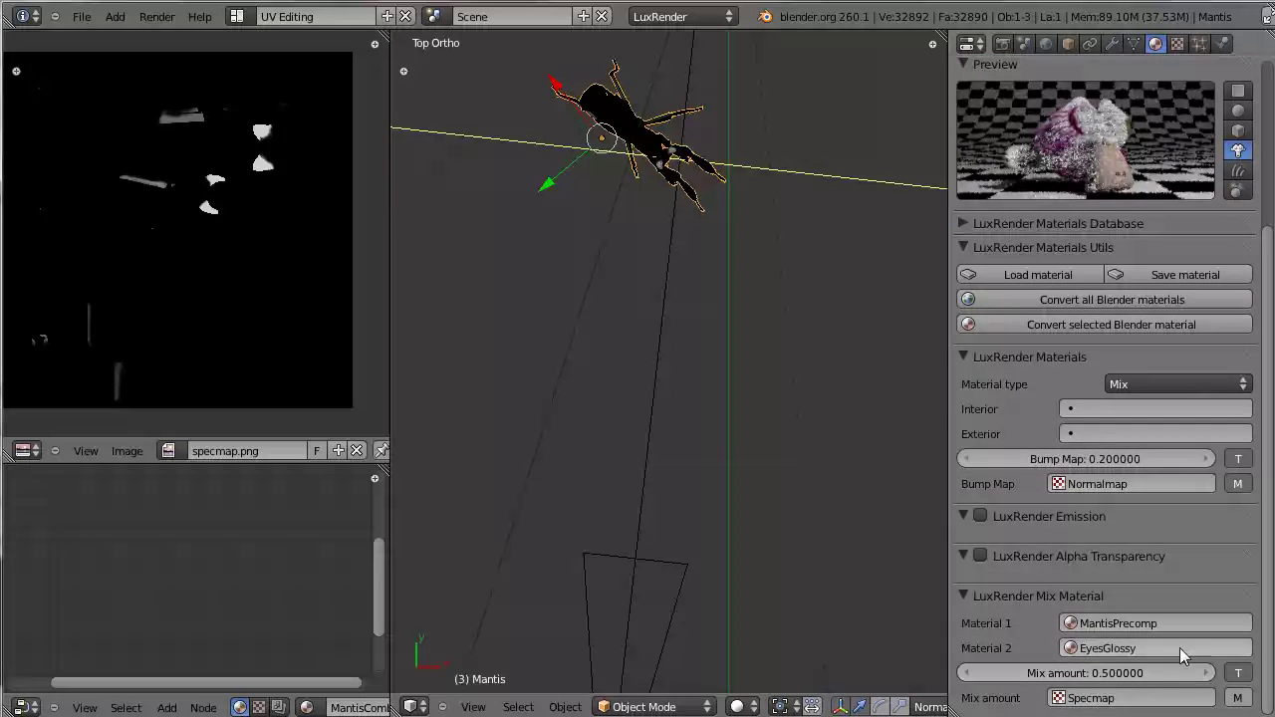
Set the MantisCombined material's interior volume to Silicone and exterior volume to Air
{"action": "left_click", "coordinate": [1098, 403]}
{"action": "left_click", "coordinate": [1102, 428]}
{"action": "left_click", "coordinate": [1109, 435]}
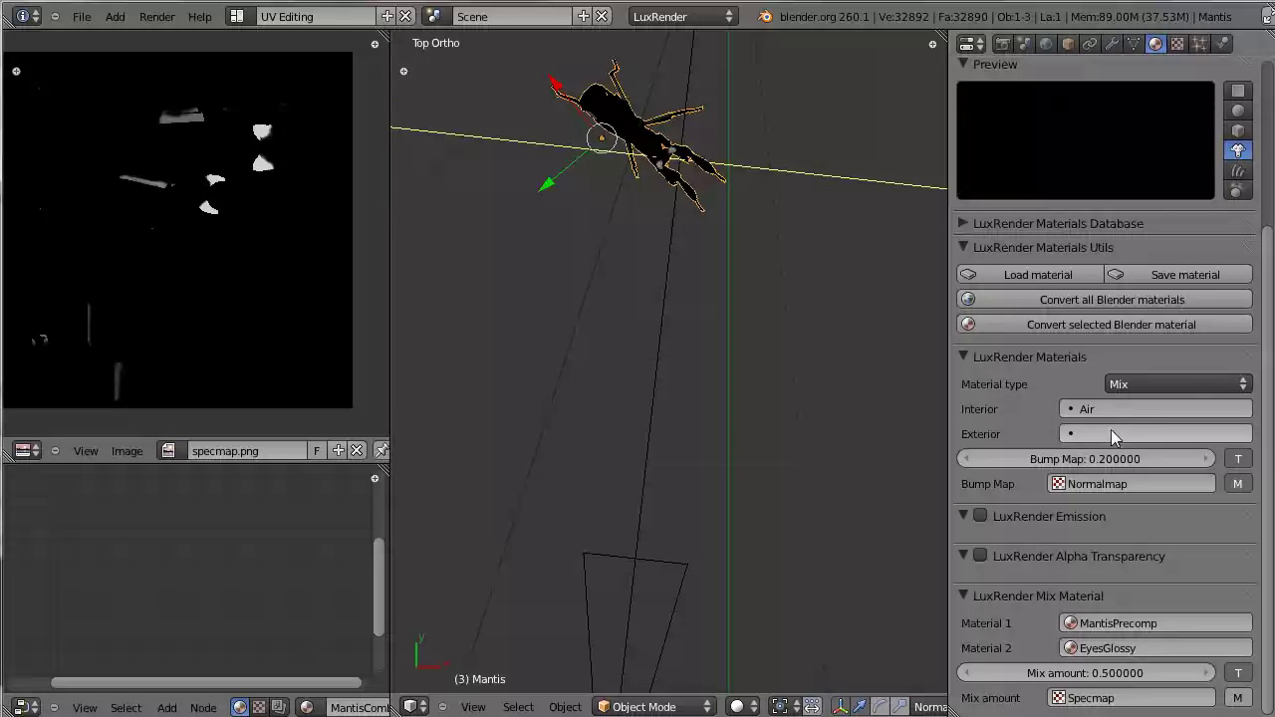
{"action": "left_click", "coordinate": [1117, 412]}
{"action": "left_click", "coordinate": [1091, 498]}
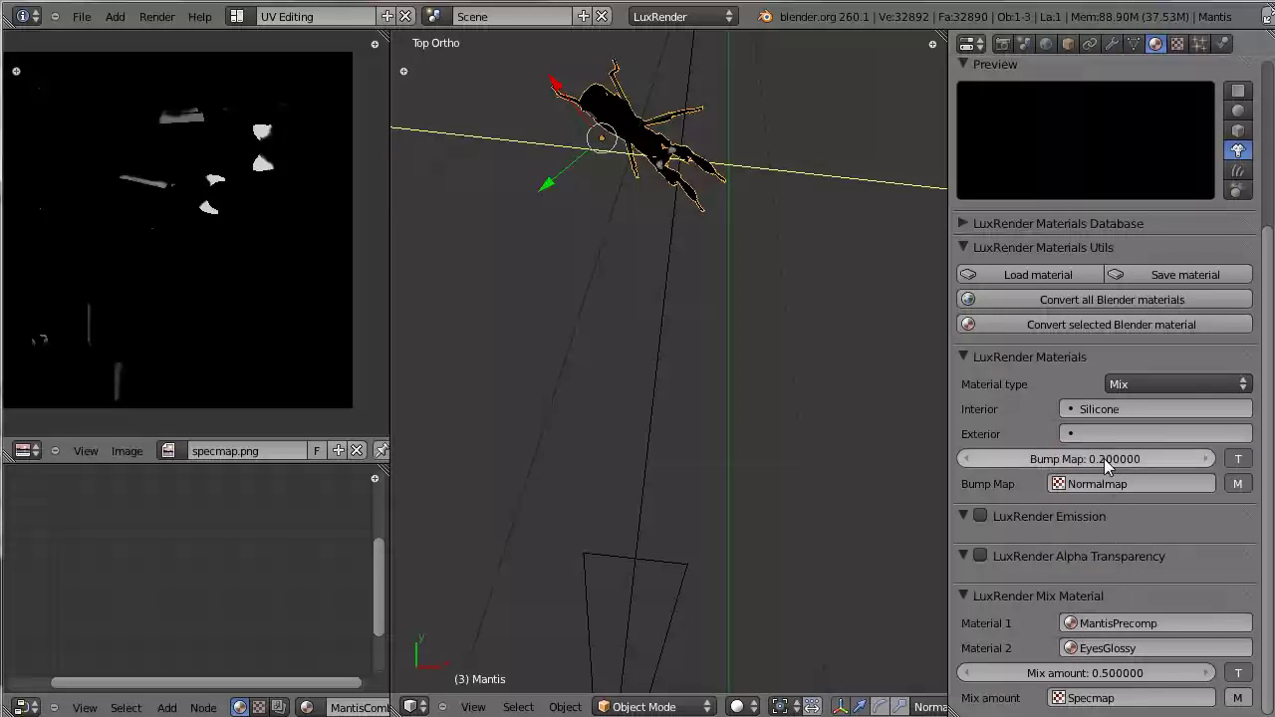
{"action": "left_click", "coordinate": [1113, 432]}
{"action": "left_click", "coordinate": [1115, 464]}
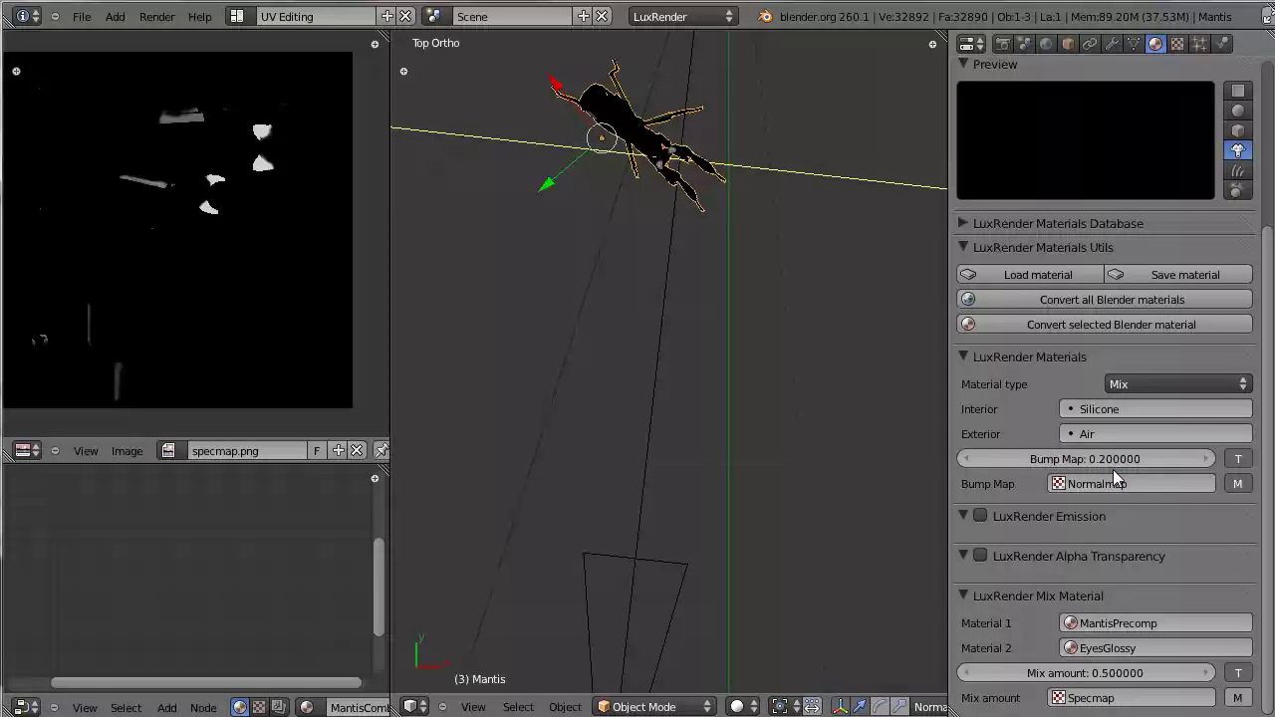
{"action": "scroll", "coordinate": [1109, 561], "scroll_direction": "up", "scroll_amount": 4}
{"action": "scroll", "coordinate": [1109, 561], "scroll_direction": "up", "scroll_amount": 2}
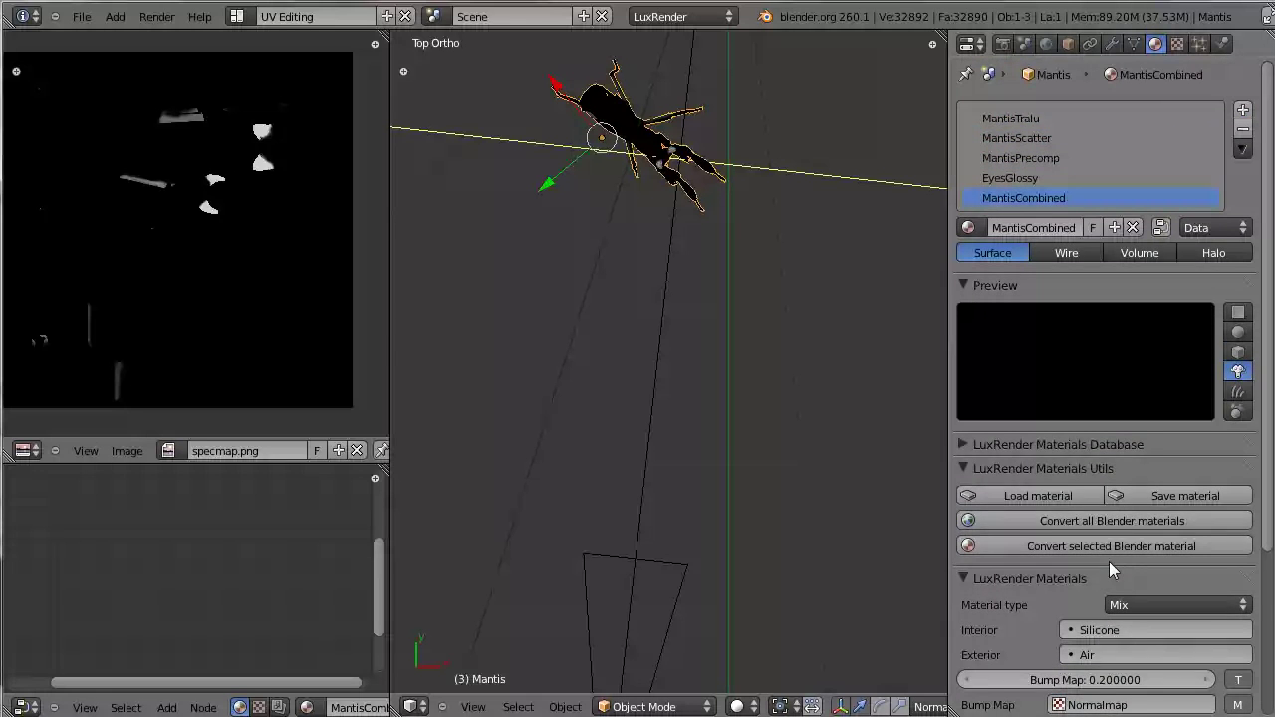
{"action": "scroll", "coordinate": [1109, 561], "scroll_direction": "down", "scroll_amount": 5}
{"action": "scroll", "coordinate": [1110, 572], "scroll_direction": "up", "scroll_amount": 3}
{"action": "scroll", "coordinate": [687, 545], "scroll_direction": "down", "scroll_amount": 4}
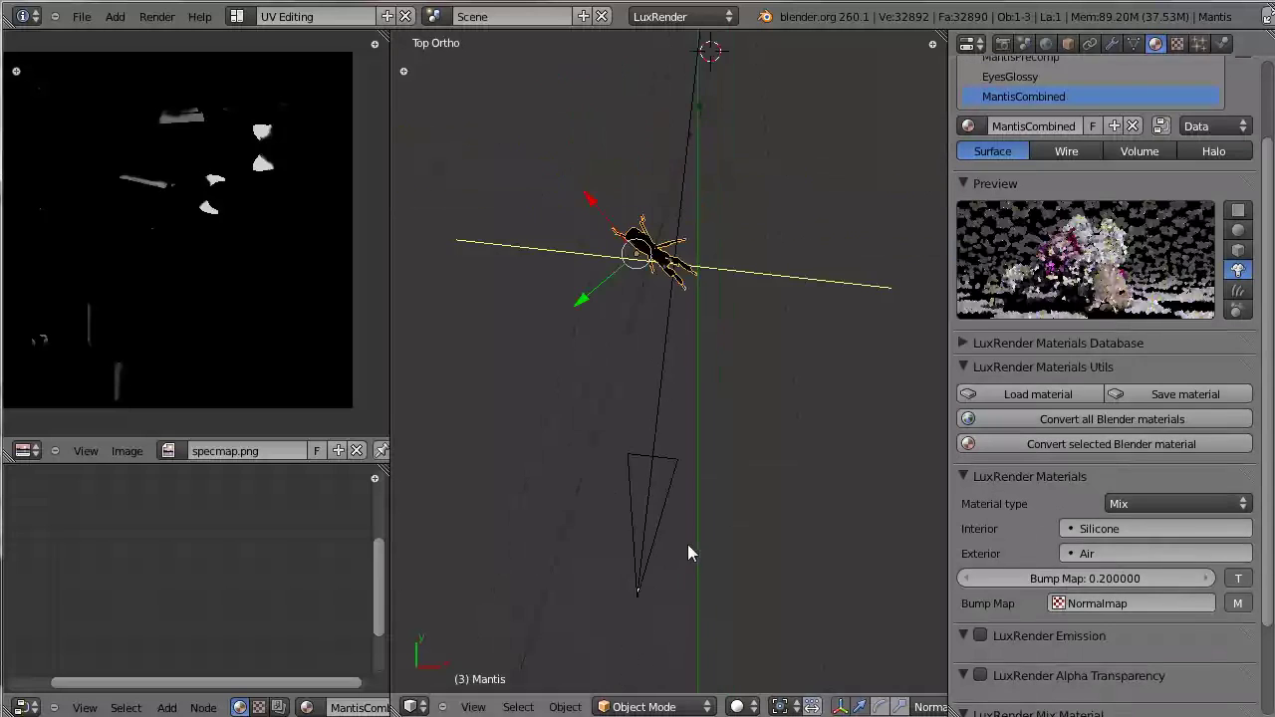
{"action": "middle_click_drag", "start_coordinate": [819, 705], "coordinate": [404, 642]}
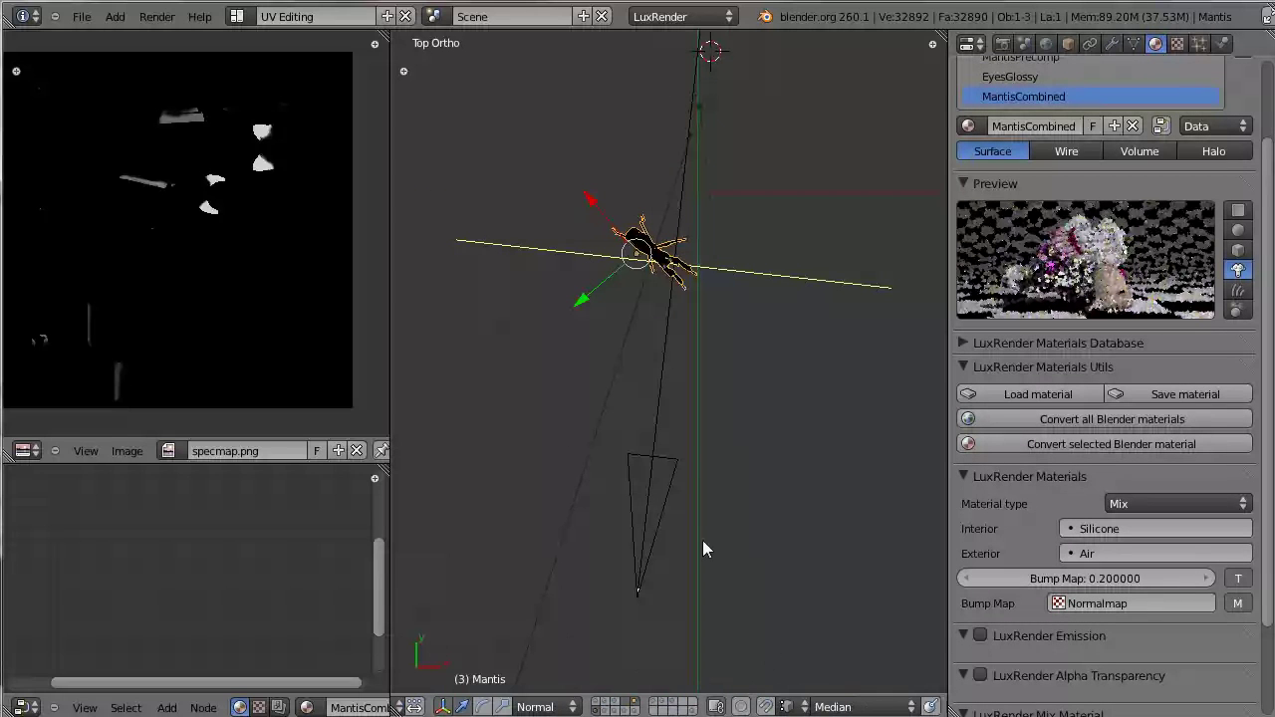
{"action": "right_click", "coordinate": [716, 103]}
{"action": "scroll", "coordinate": [763, 245], "scroll_direction": "down", "scroll_amount": 4}
{"action": "key", "text": "KP_3"}
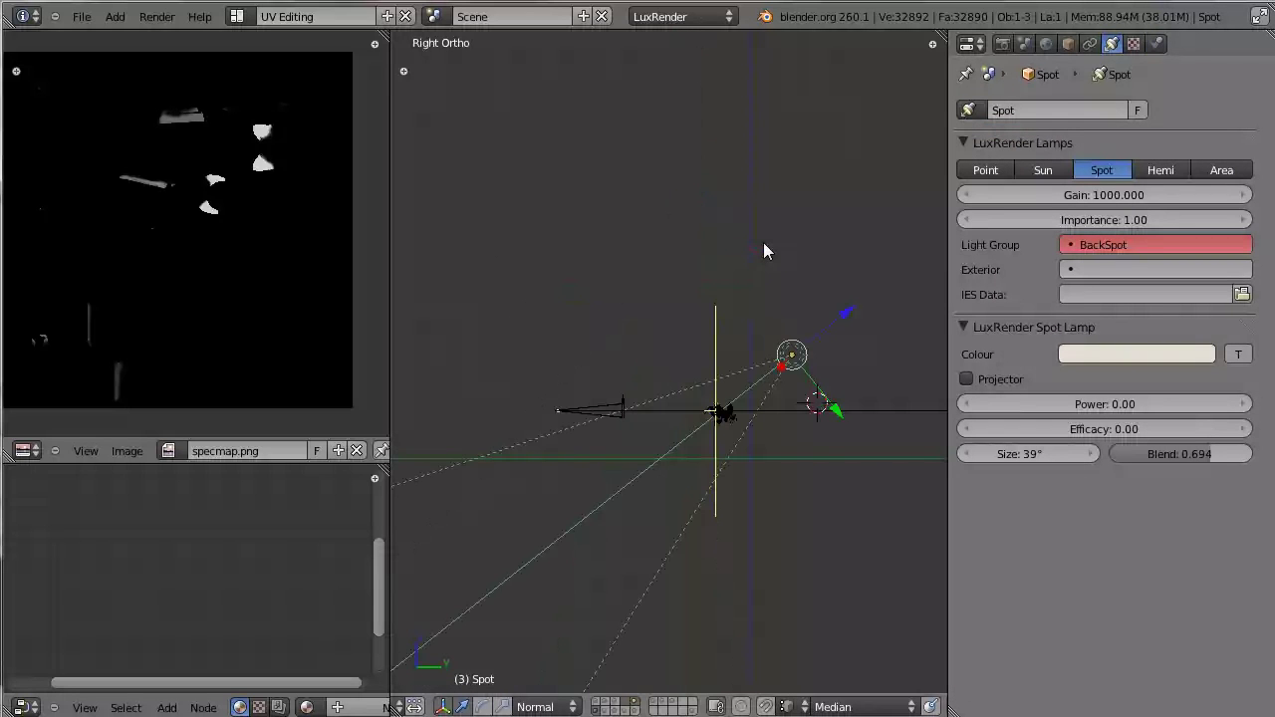
{"action": "middle_click_drag", "start_coordinate": [815, 448], "coordinate": [754, 422], "text": "shift"}
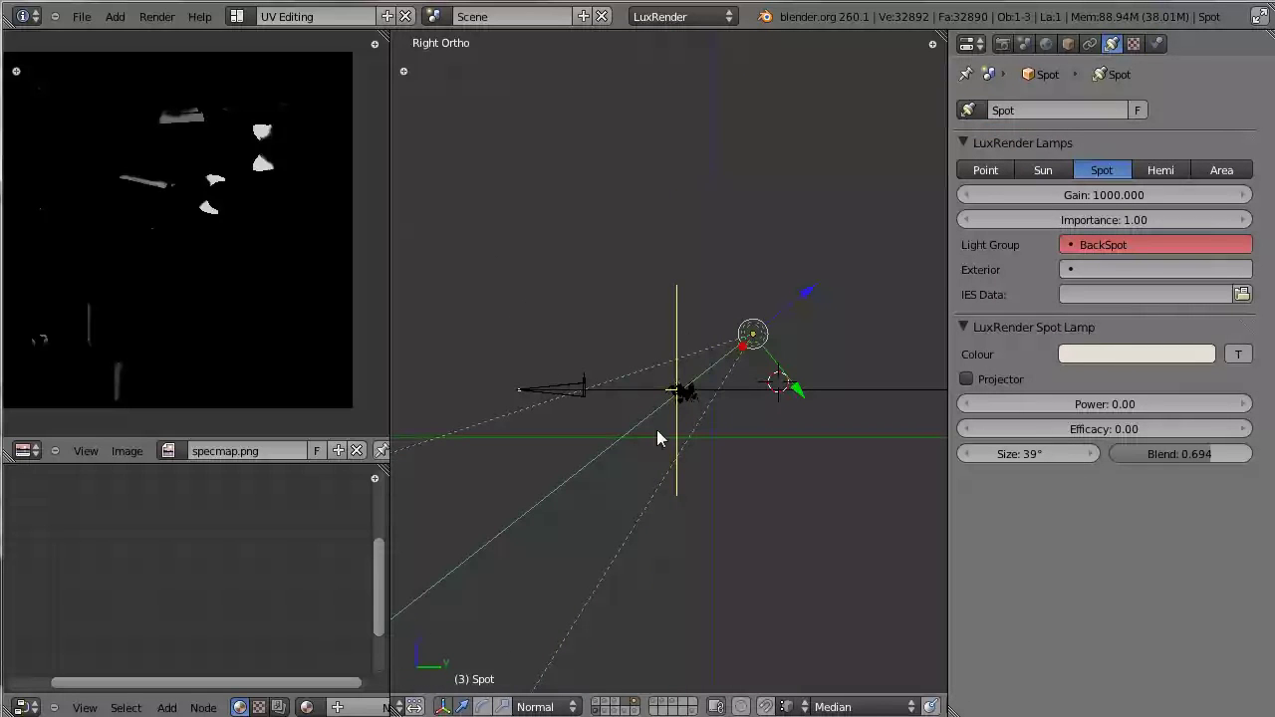
{"action": "scroll", "coordinate": [666, 479], "scroll_direction": "up", "scroll_amount": 5}
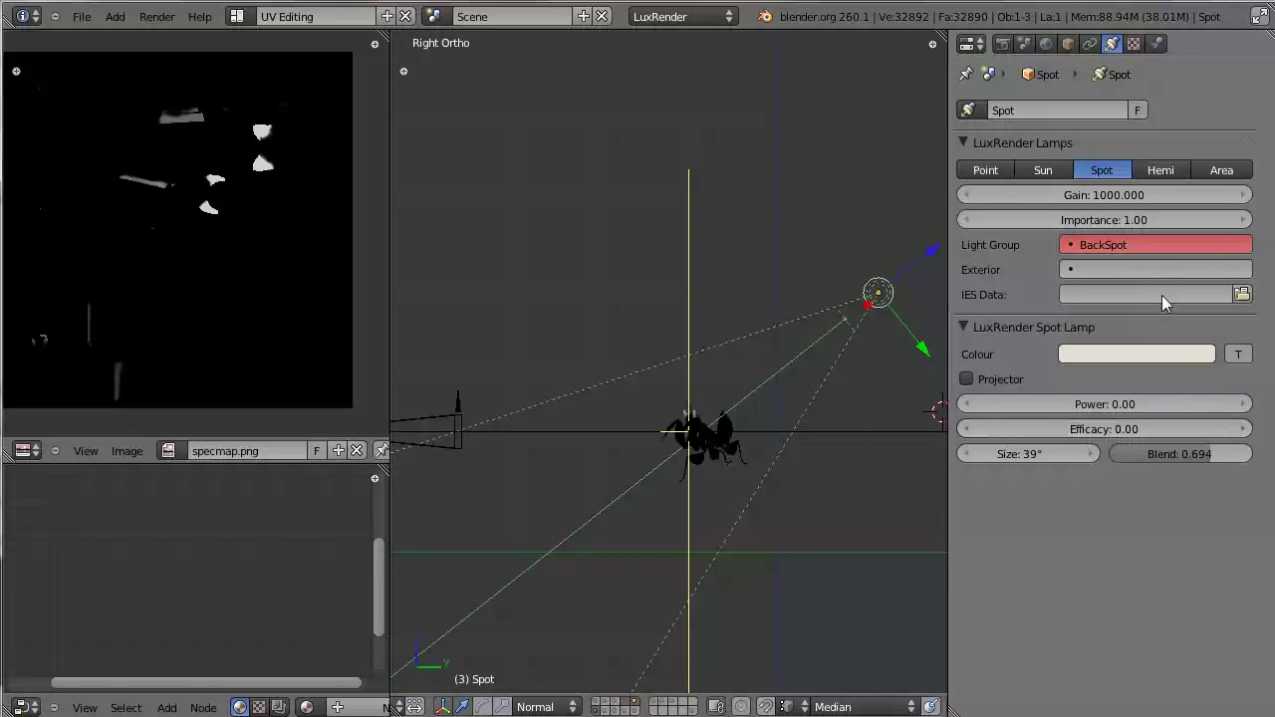
{"action": "middle_click_drag", "start_coordinate": [598, 617], "coordinate": [816, 506]}
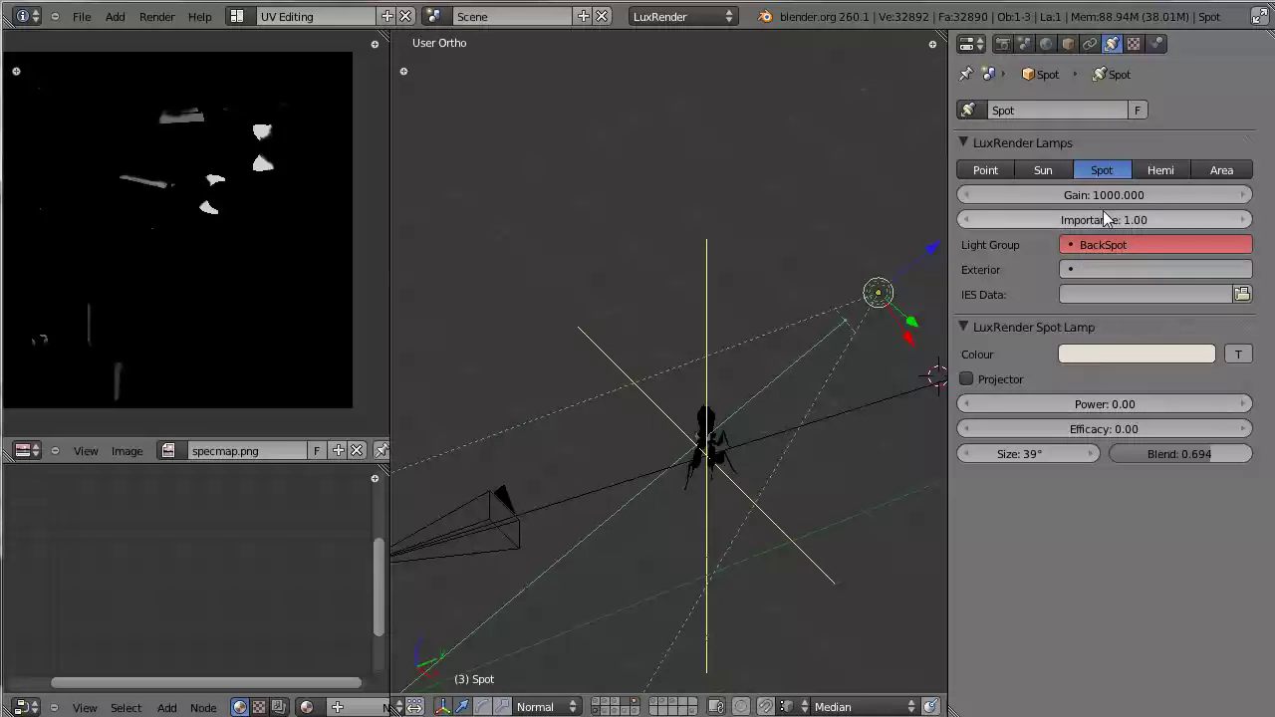
{"action": "left_click", "coordinate": [1121, 244]}
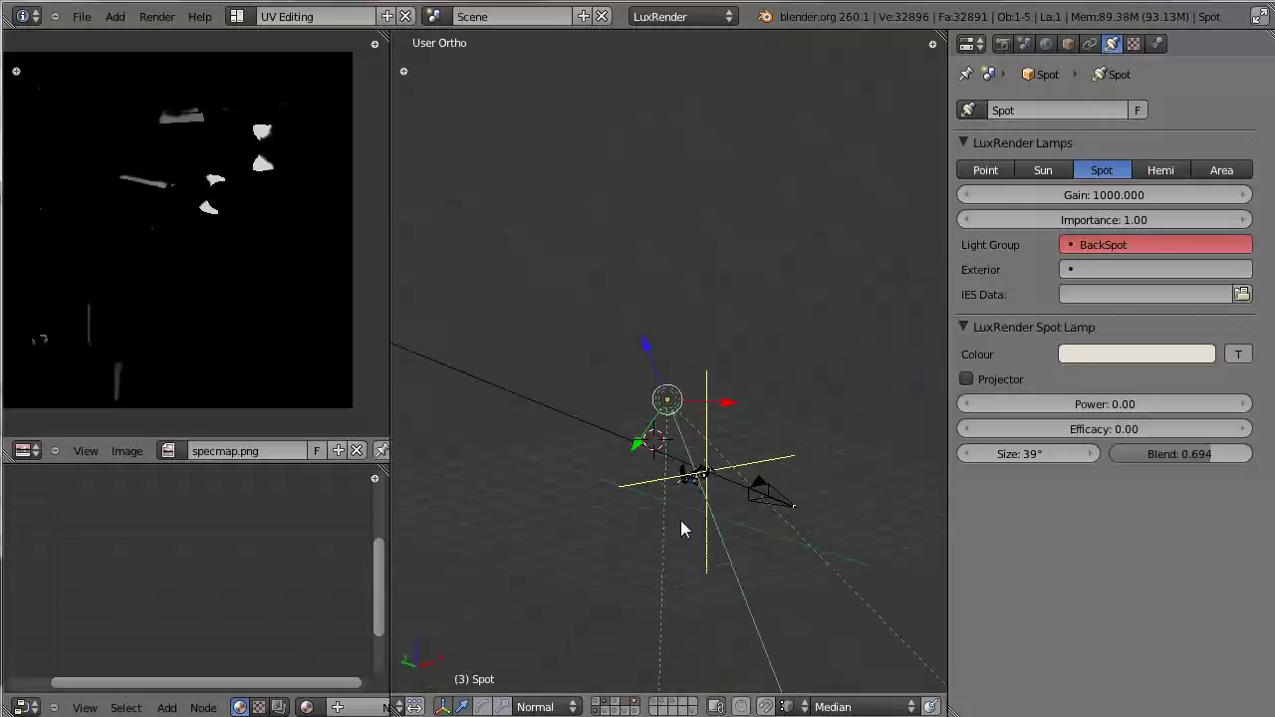
{"action": "scroll", "coordinate": [690, 538], "scroll_direction": "up", "scroll_amount": 4}
{"action": "middle_click_drag", "start_coordinate": [698, 569], "coordinate": [674, 328], "text": "shift"}
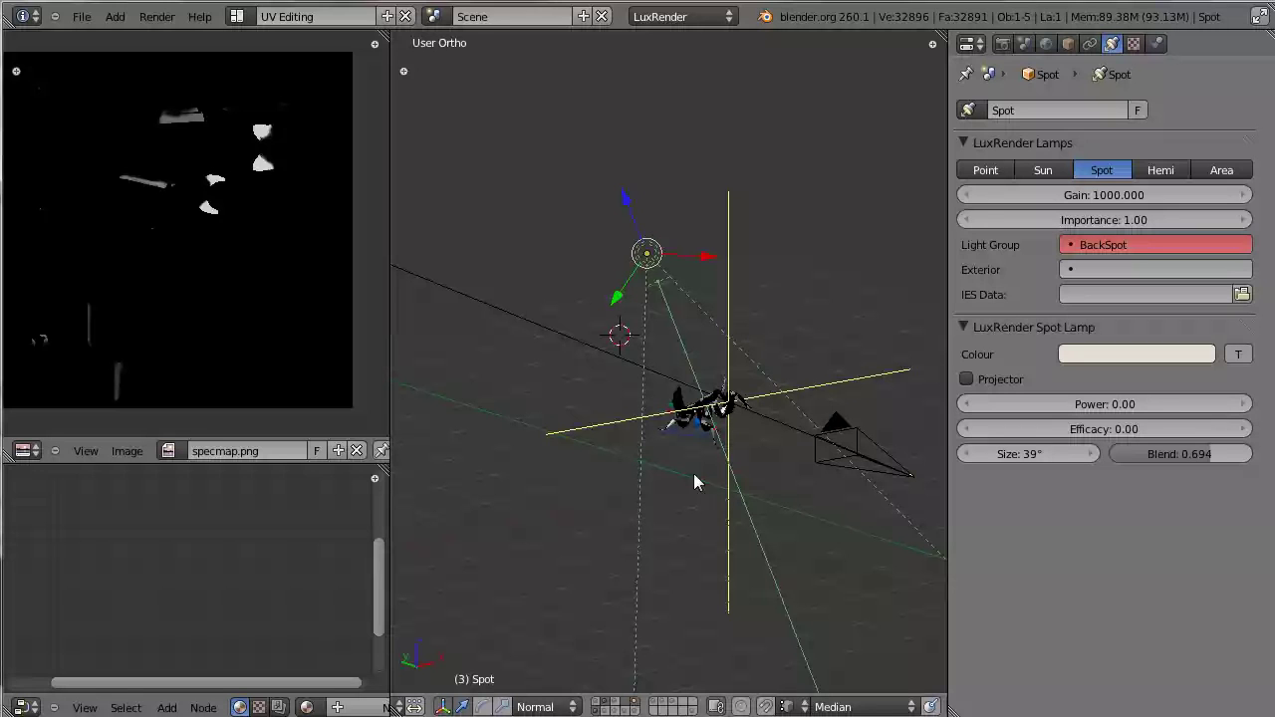
{"action": "middle_click_drag", "start_coordinate": [723, 507], "coordinate": [700, 469]}
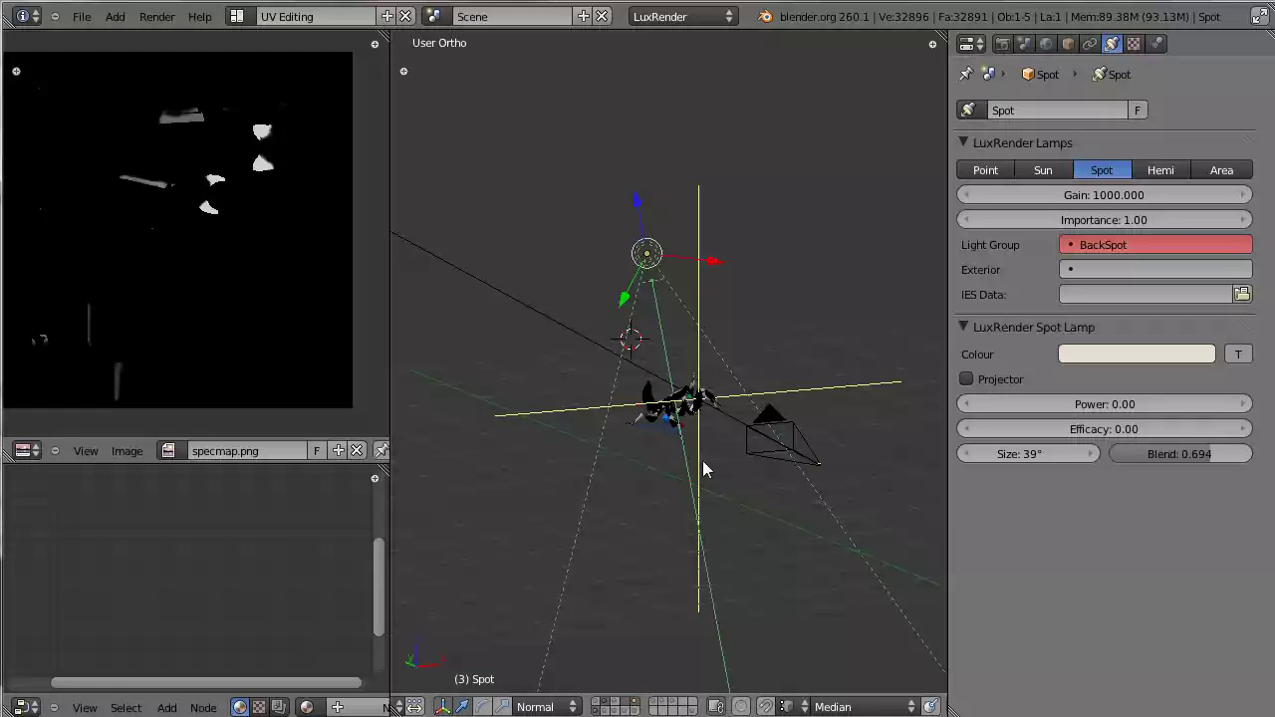
{"action": "middle_click_drag", "start_coordinate": [583, 377], "coordinate": [686, 296]}
Select the Frontal emitter plane Plane.009 and orbit until it faces the viewer
{"action": "right_click", "coordinate": [690, 299]}
{"action": "middle_click_drag", "start_coordinate": [731, 342], "coordinate": [501, 613]}
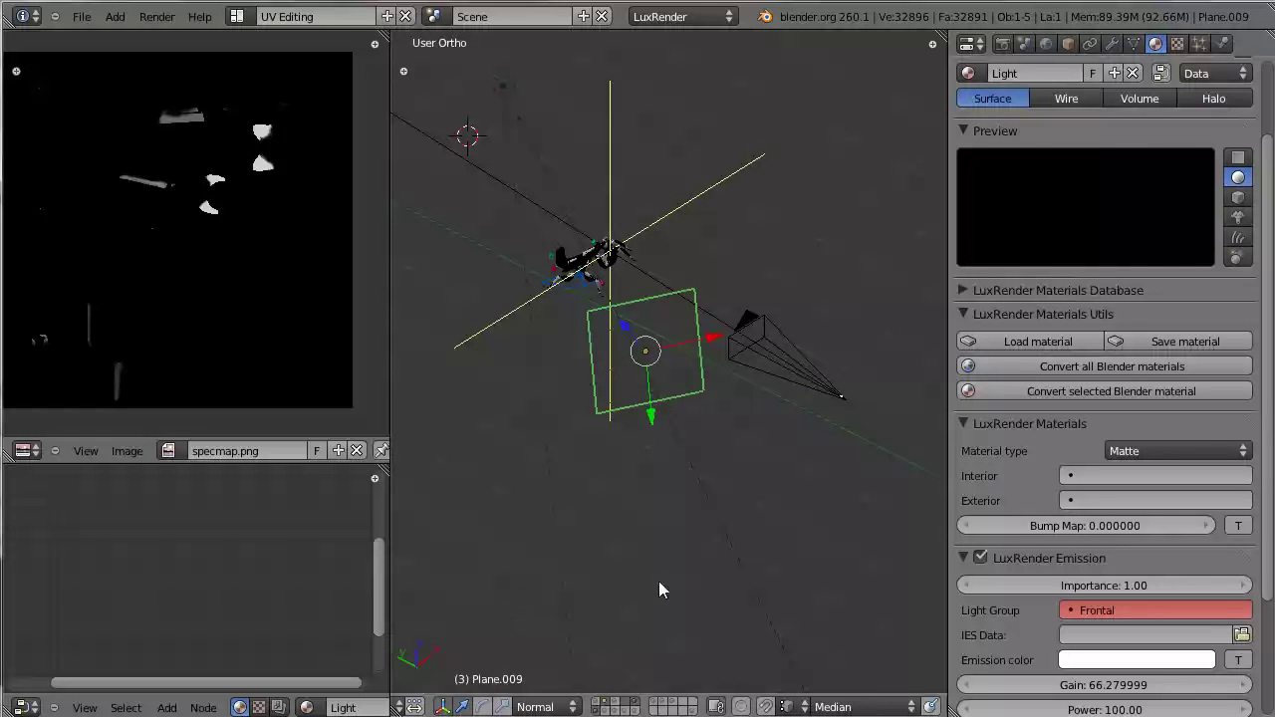
{"action": "middle_click_drag", "start_coordinate": [705, 466], "coordinate": [658, 522]}
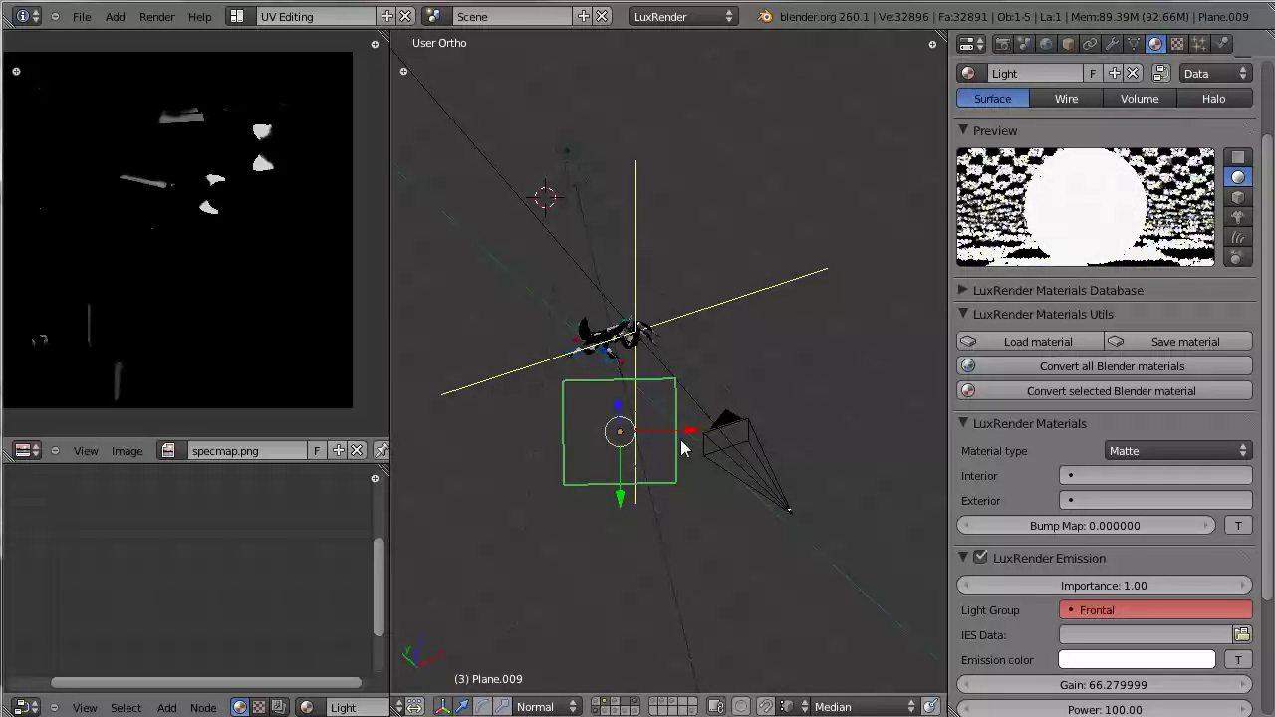
{"action": "middle_click_drag", "start_coordinate": [618, 379], "coordinate": [908, 356]}
{"action": "middle_click_drag", "start_coordinate": [714, 444], "coordinate": [613, 481]}
{"action": "middle_click_drag", "start_coordinate": [682, 449], "coordinate": [618, 448]}
Display Plane.009's face normal in Edit Mode, inspect its direction, and return to Object Mode
{"action": "key", "text": "Tab"}
{"action": "key", "text": "t"}
{"action": "key", "text": "t"}
{"action": "key", "text": "n"}
{"action": "scroll", "coordinate": [836, 520], "scroll_direction": "up", "scroll_amount": 3}
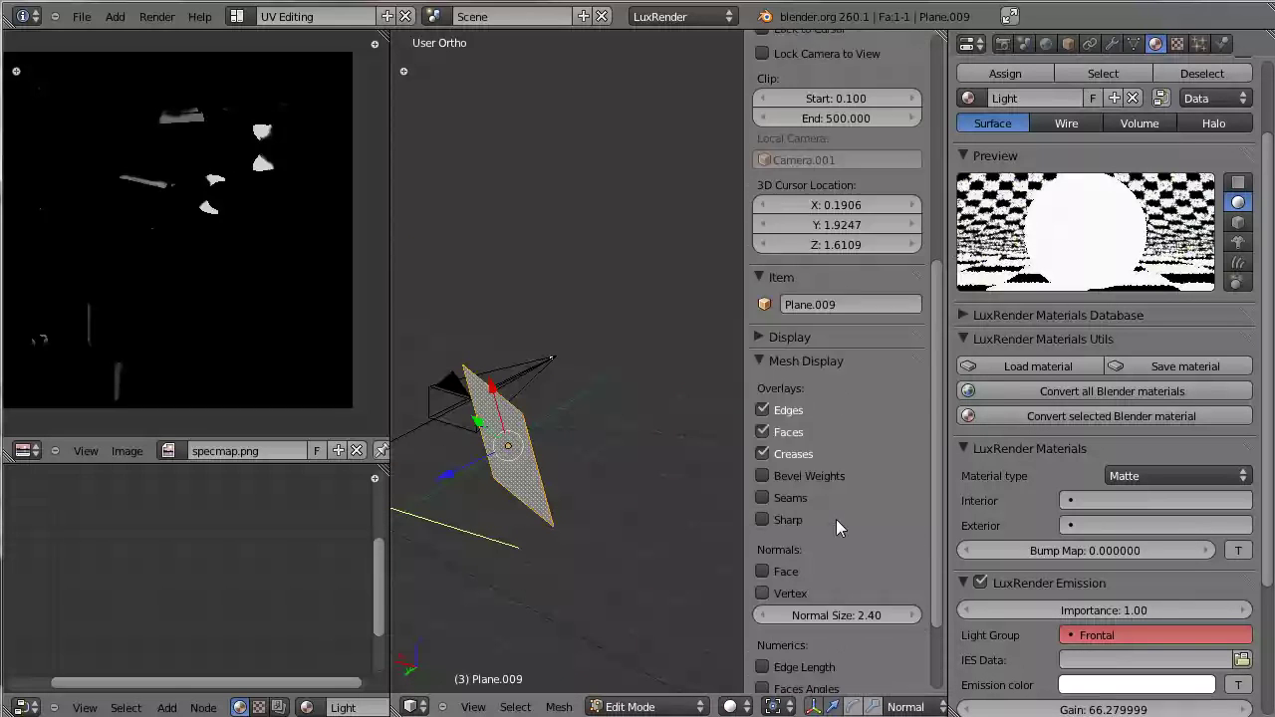
{"action": "scroll", "coordinate": [836, 519], "scroll_direction": "up", "scroll_amount": 2}
{"action": "scroll", "coordinate": [836, 523], "scroll_direction": "down", "scroll_amount": 5}
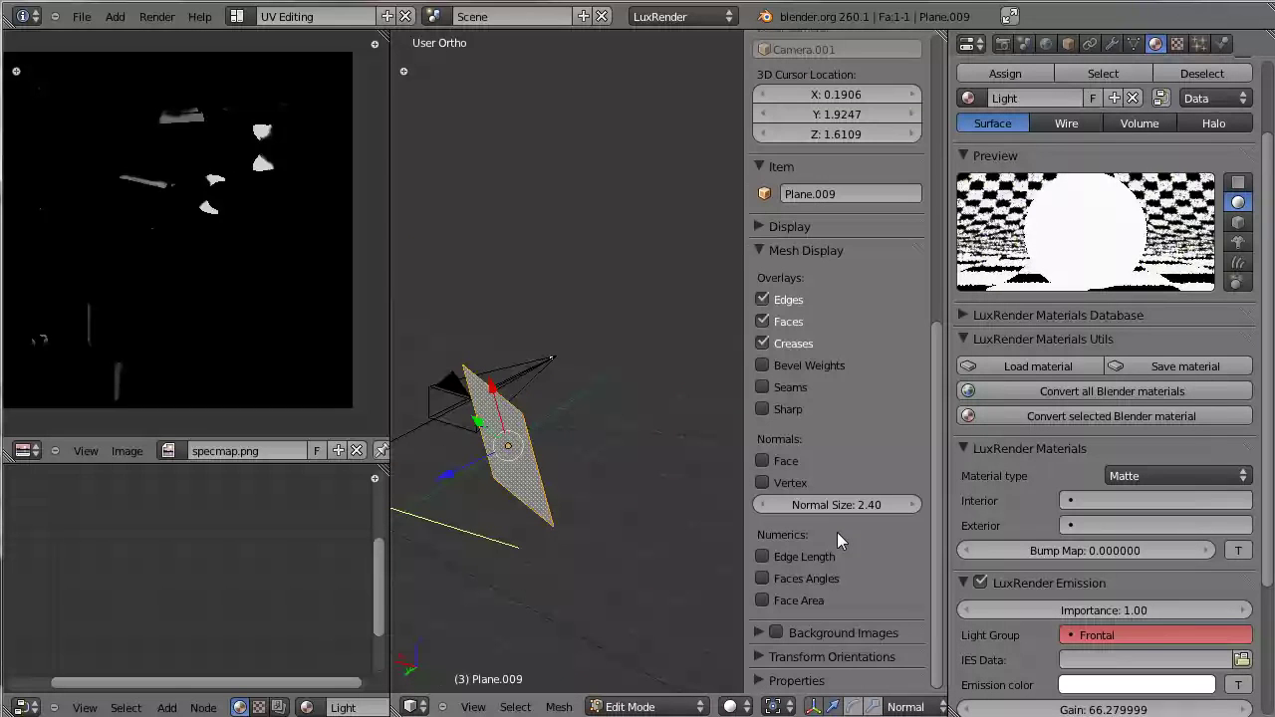
{"action": "left_click", "coordinate": [783, 459]}
{"action": "middle_click_drag", "start_coordinate": [558, 478], "coordinate": [626, 539]}
{"action": "scroll", "coordinate": [626, 539], "scroll_direction": "up", "scroll_amount": 5}
{"action": "middle_click_drag", "start_coordinate": [561, 421], "coordinate": [600, 341]}
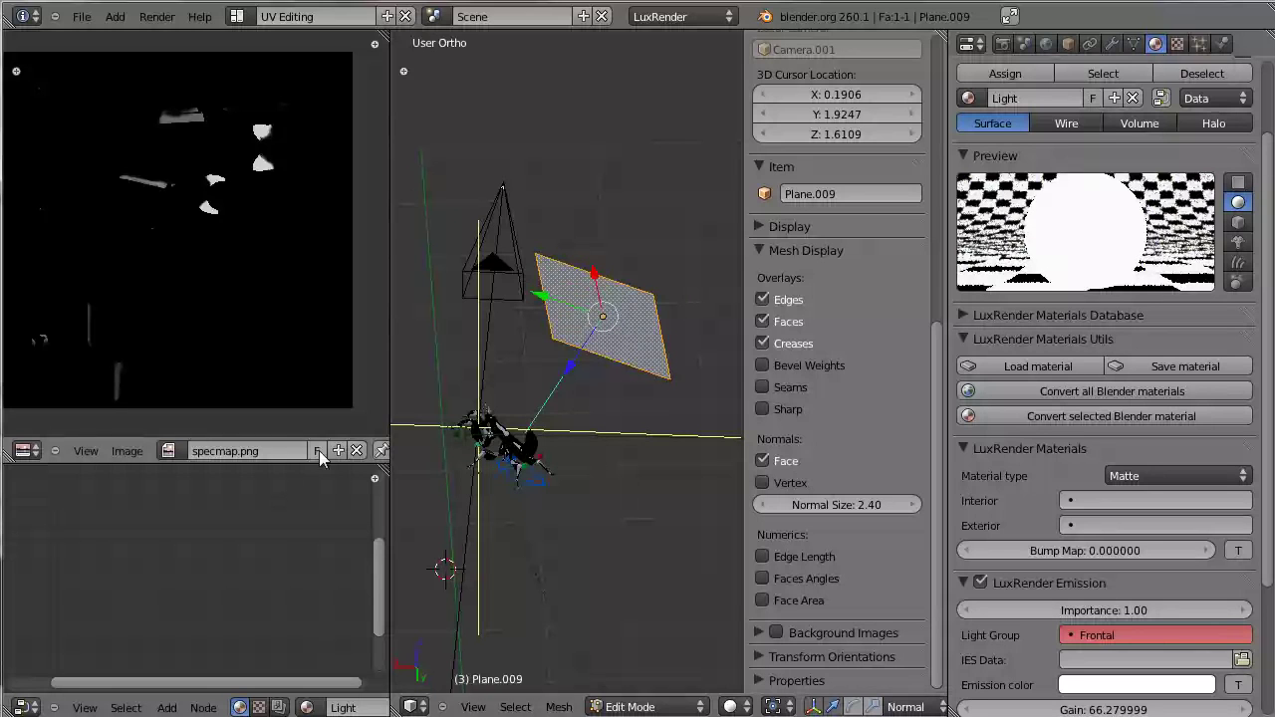
{"action": "middle_click_drag", "start_coordinate": [438, 359], "coordinate": [499, 329]}
{"action": "key", "text": "Tab"}
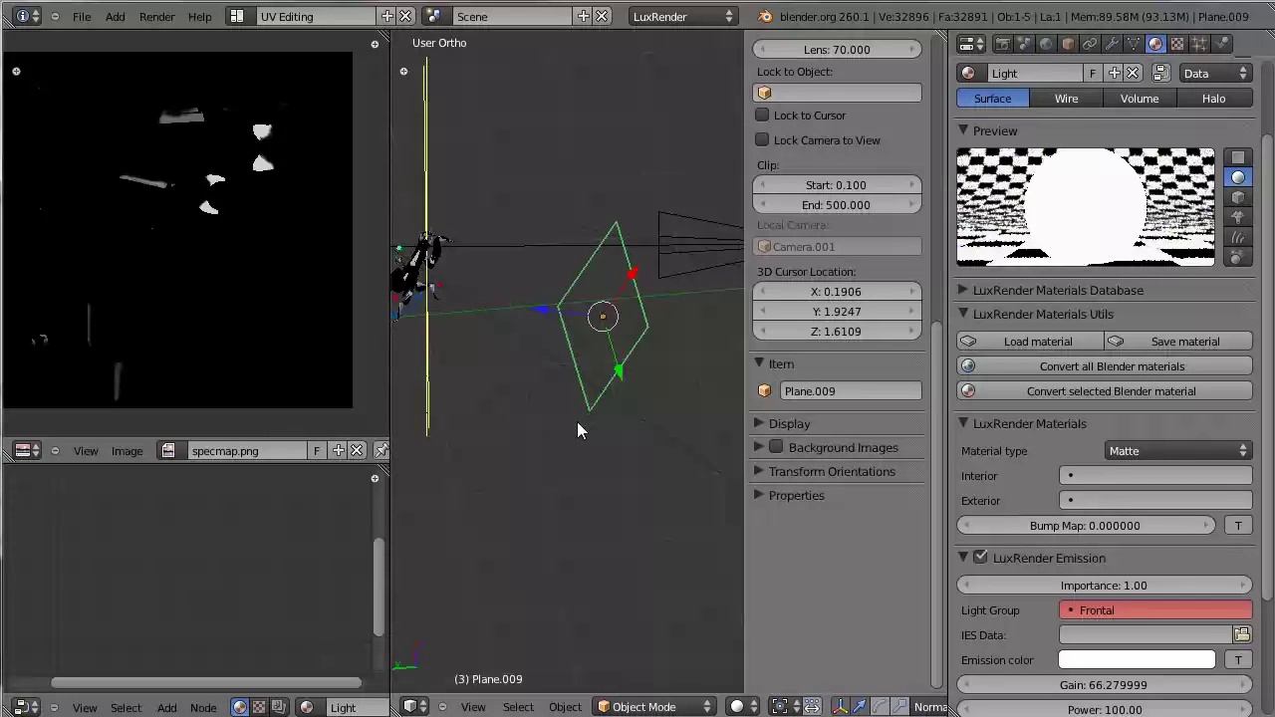
{"action": "middle_click_drag", "start_coordinate": [566, 424], "coordinate": [631, 325]}
{"action": "right_click", "coordinate": [632, 324]}
{"action": "middle_click_drag", "start_coordinate": [654, 443], "coordinate": [618, 414]}
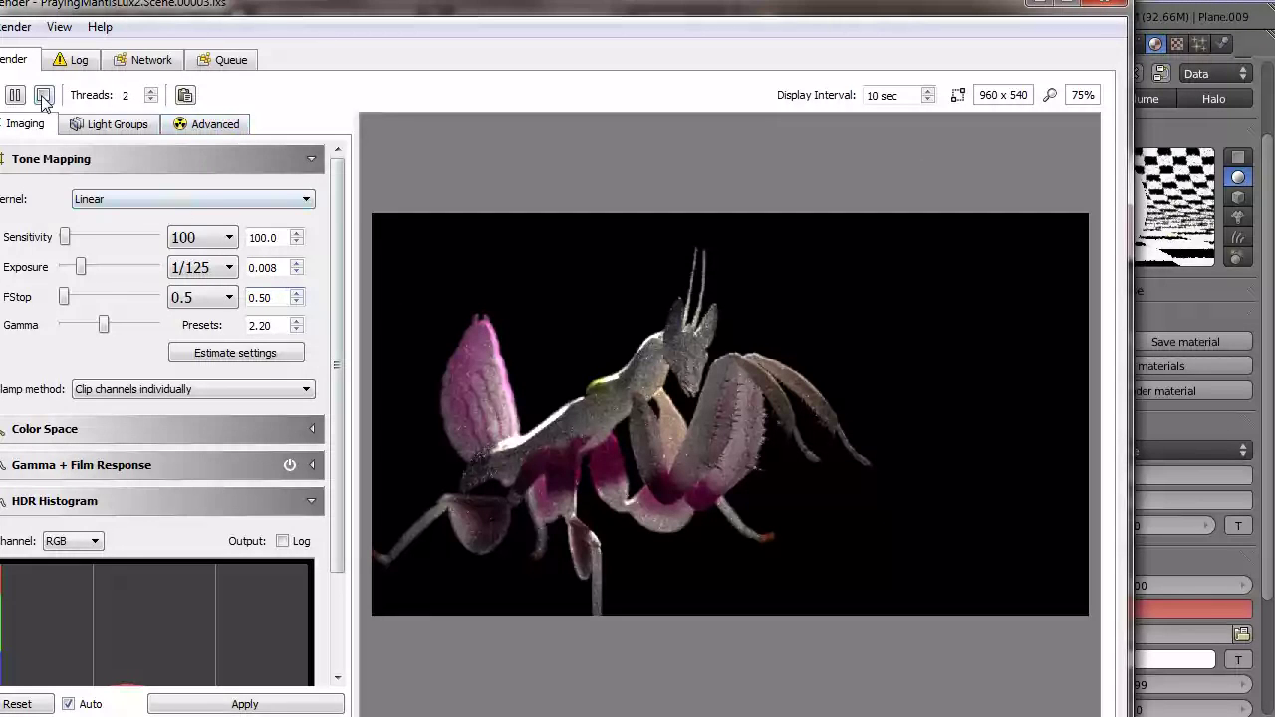
Return to Blender and select the BackSpot spot lamp
{"action": "left_click", "coordinate": [1040, 6]}
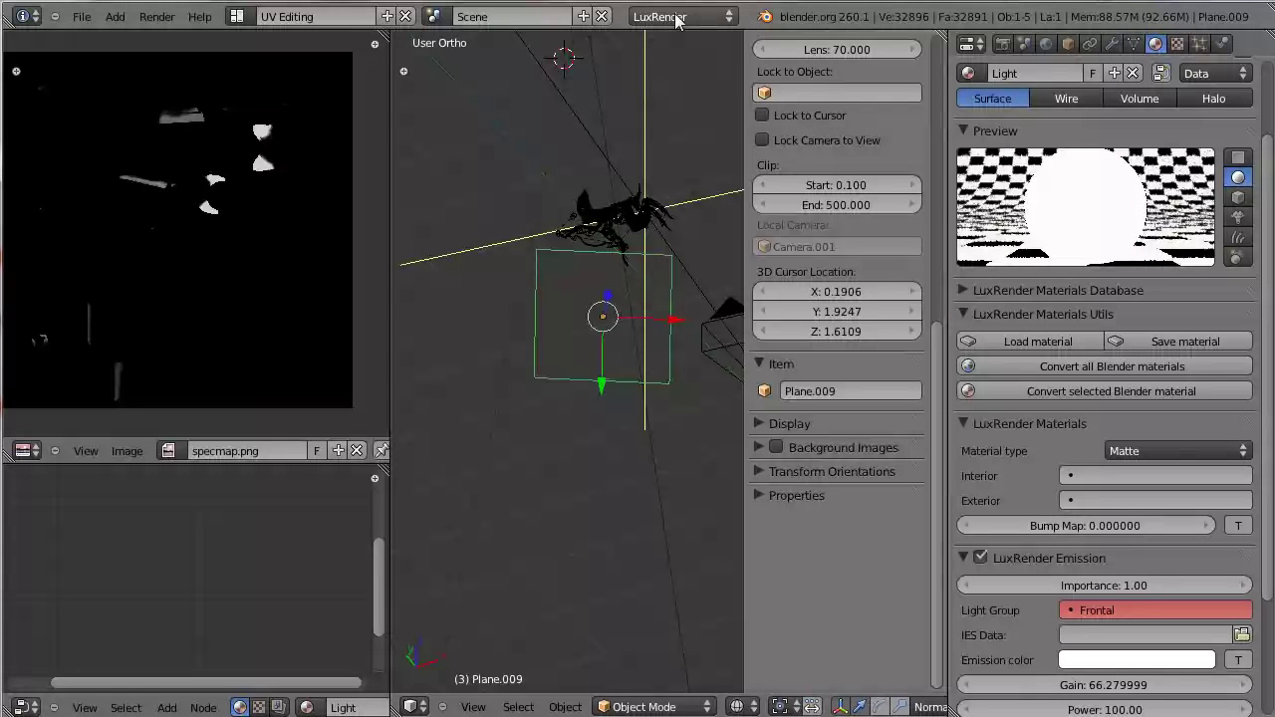
{"action": "middle_click_drag", "start_coordinate": [618, 299], "coordinate": [556, 388]}
{"action": "right_click", "coordinate": [576, 204]}
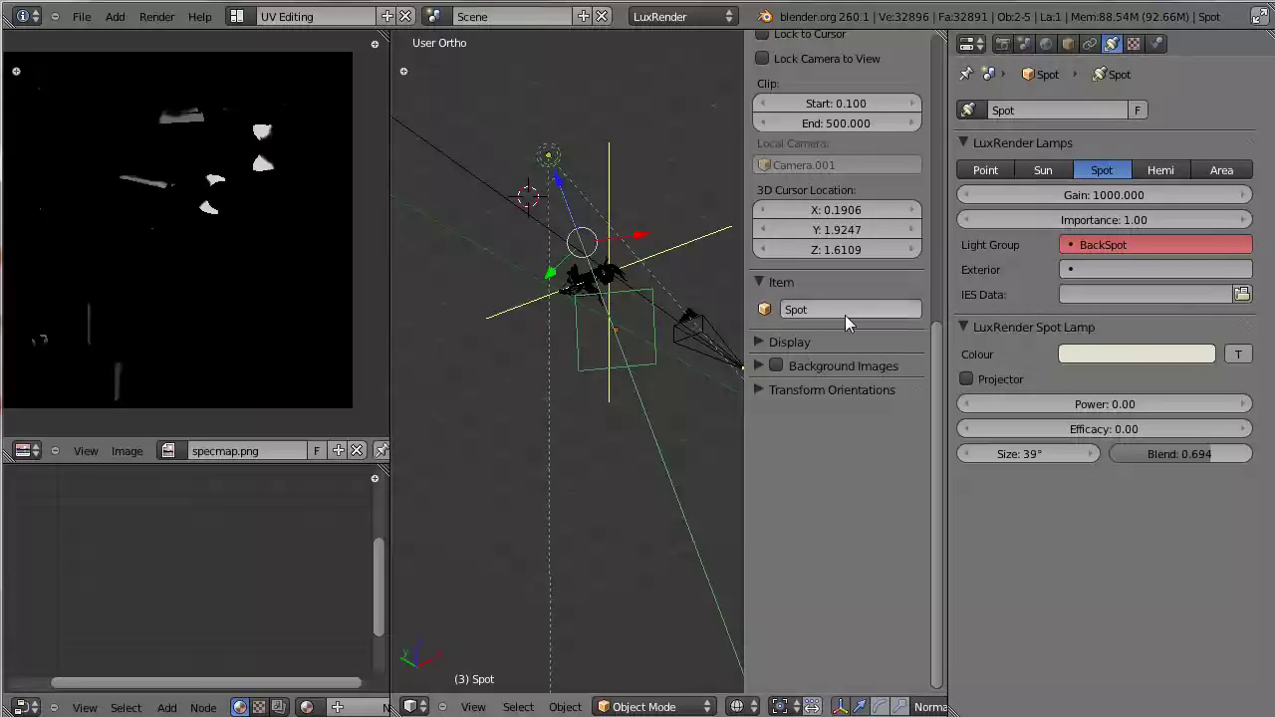
Hide the sidebar and switch to Top Ortho view with Numpad 7
{"action": "key", "text": "n"}
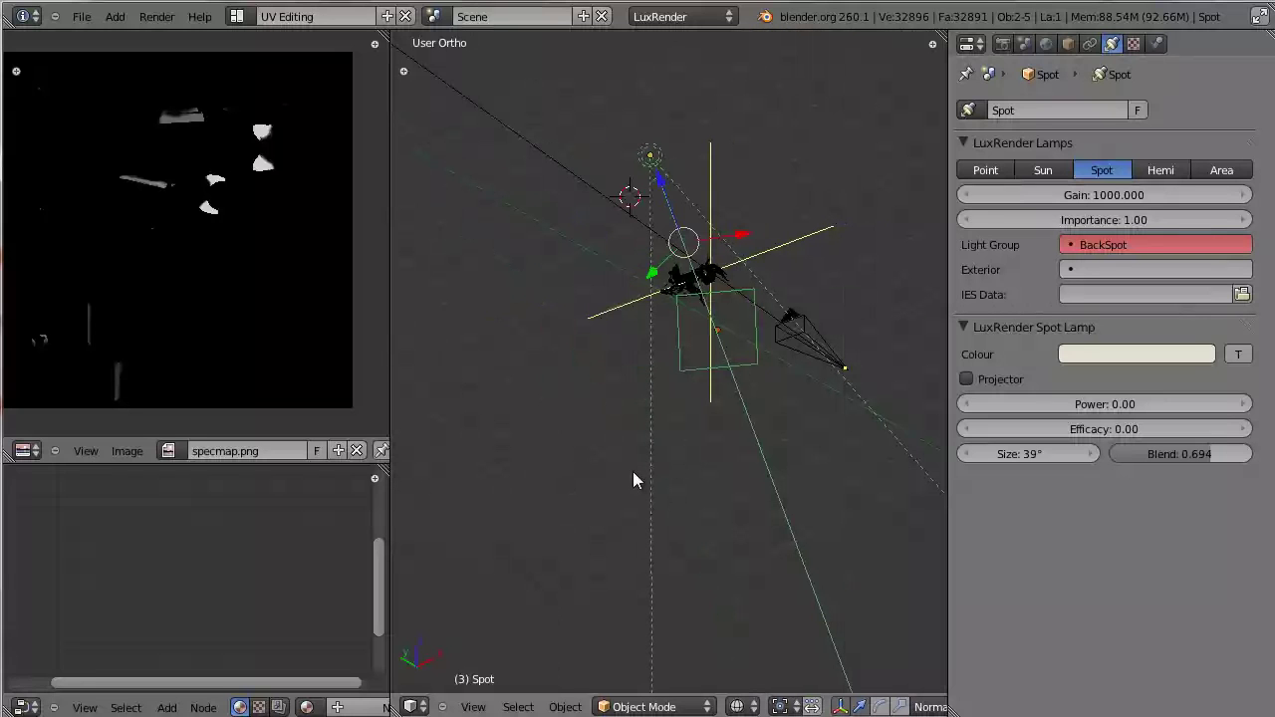
{"action": "left_click", "coordinate": [199, 17]}
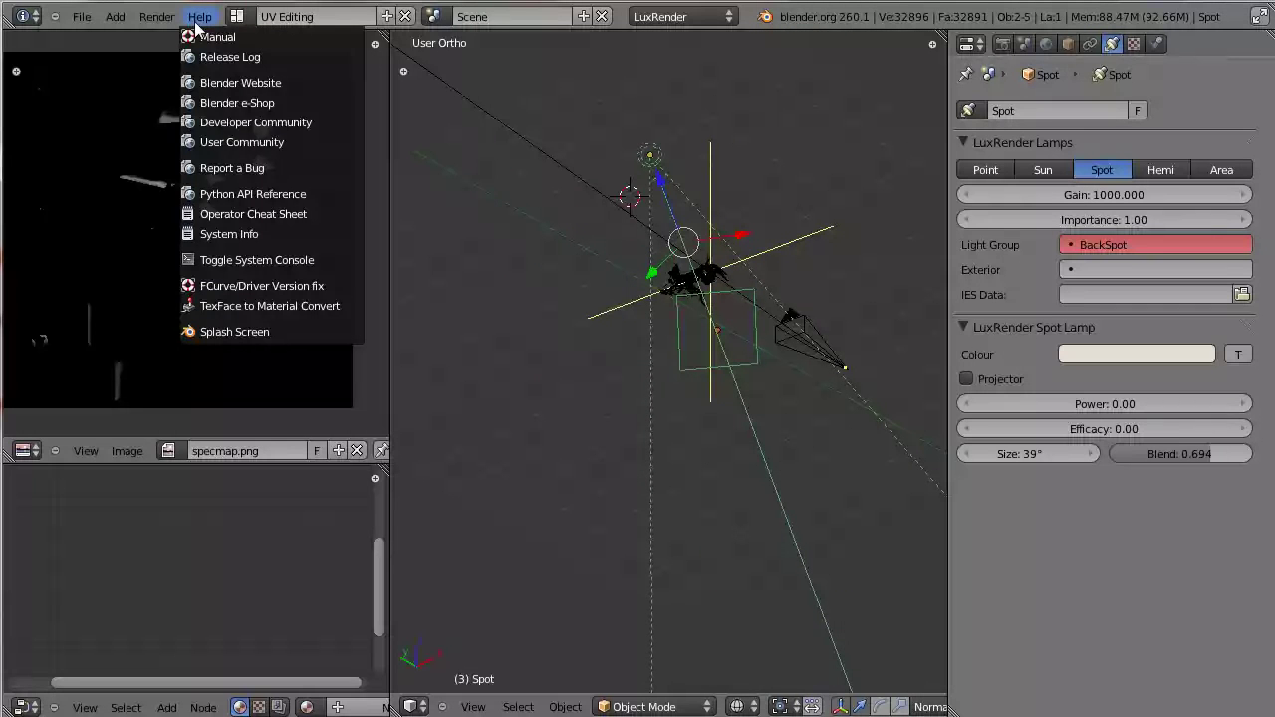
{"action": "left_click", "coordinate": [245, 261]}
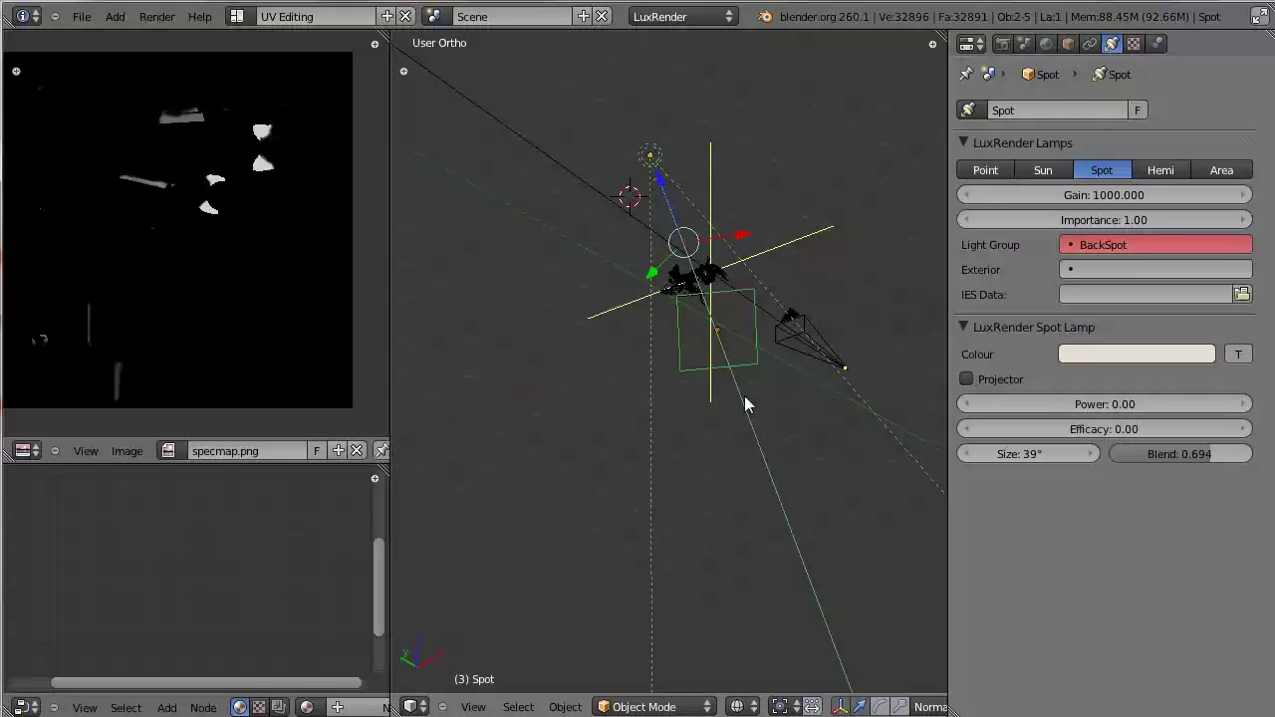
{"action": "key", "text": "KP_7"}
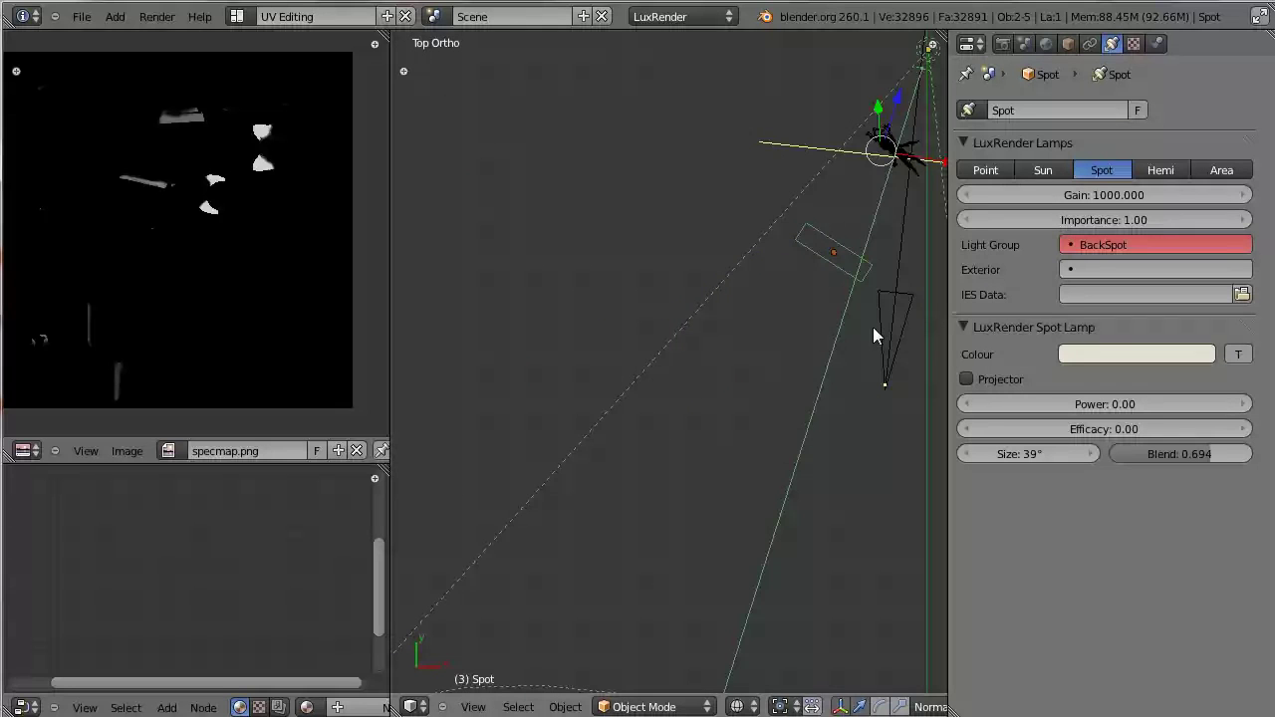
Render the mantis scene with F12 and tone-map it to Exposure 1/500 at FStop 2.50
{"action": "key", "text": "F12"}
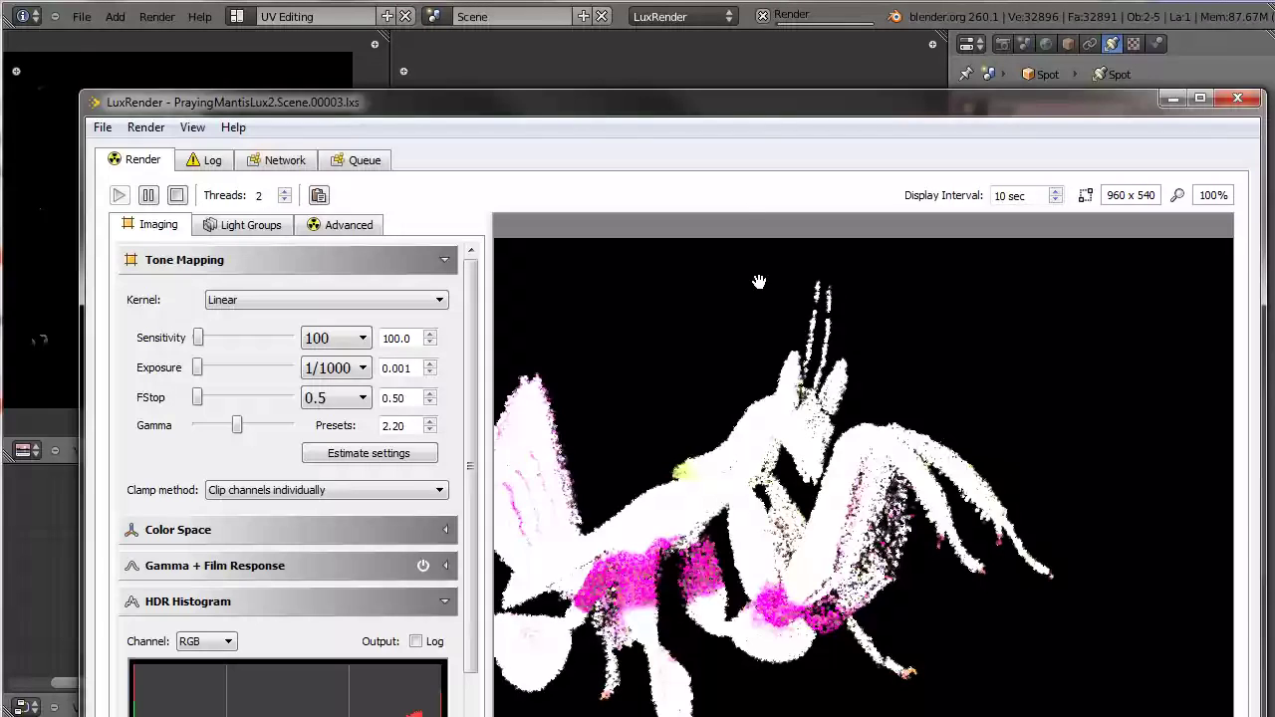
{"action": "left_click_drag", "start_coordinate": [738, 101], "coordinate": [669, 37]}
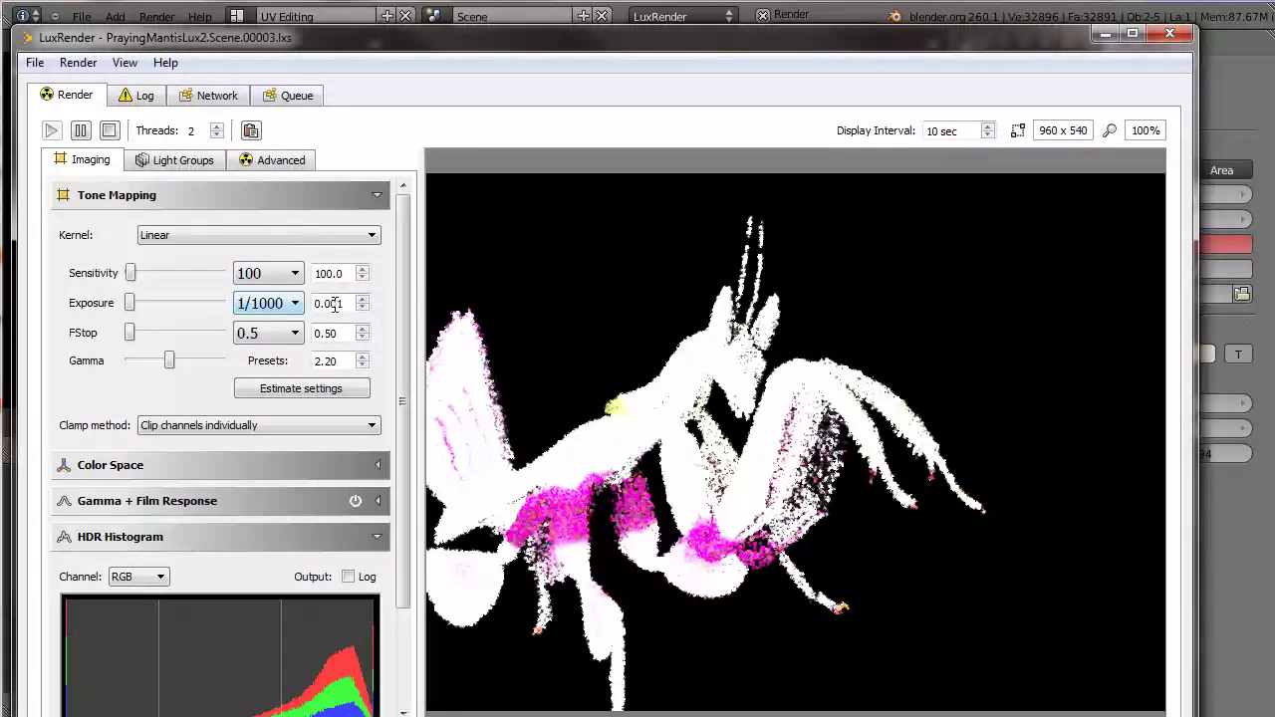
{"action": "scroll", "coordinate": [339, 303], "scroll_direction": "down", "scroll_amount": 1}
{"action": "scroll", "coordinate": [344, 301], "scroll_direction": "up", "scroll_amount": 1}
{"action": "scroll", "coordinate": [278, 310], "scroll_direction": "down", "scroll_amount": 4}
{"action": "scroll", "coordinate": [278, 310], "scroll_direction": "down", "scroll_amount": 7}
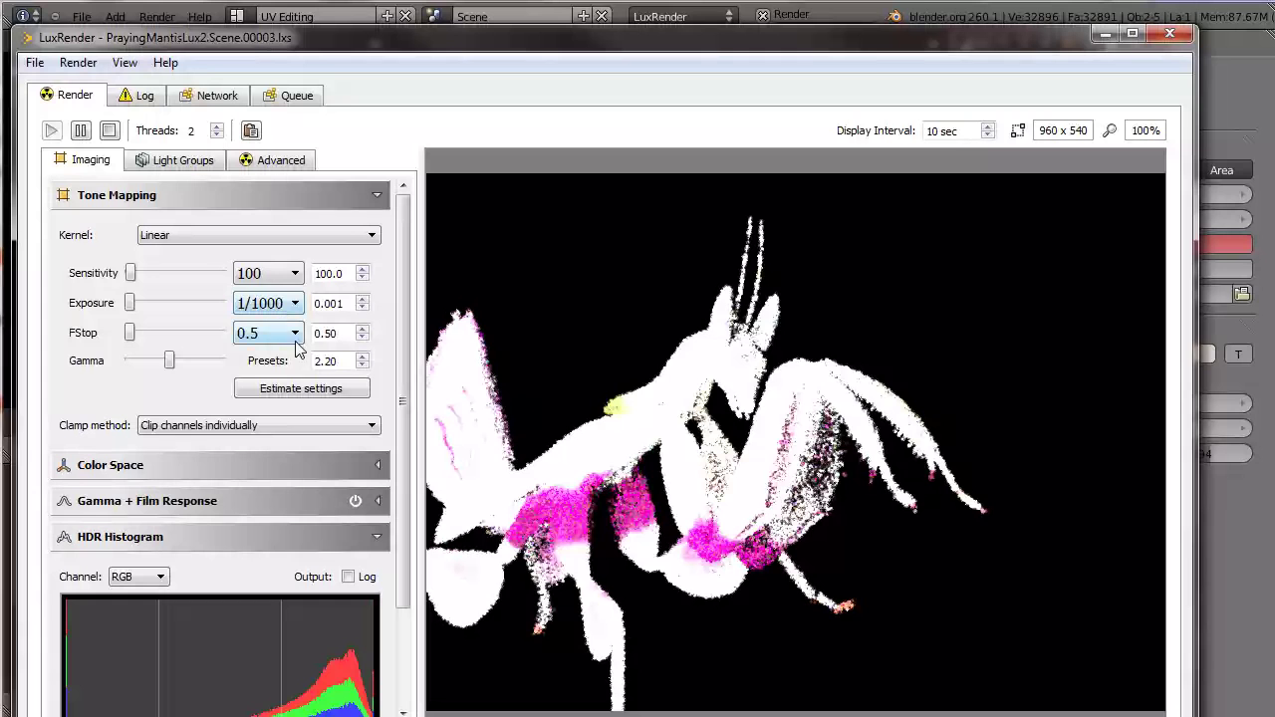
{"action": "scroll", "coordinate": [338, 333], "scroll_direction": "up", "scroll_amount": 1}
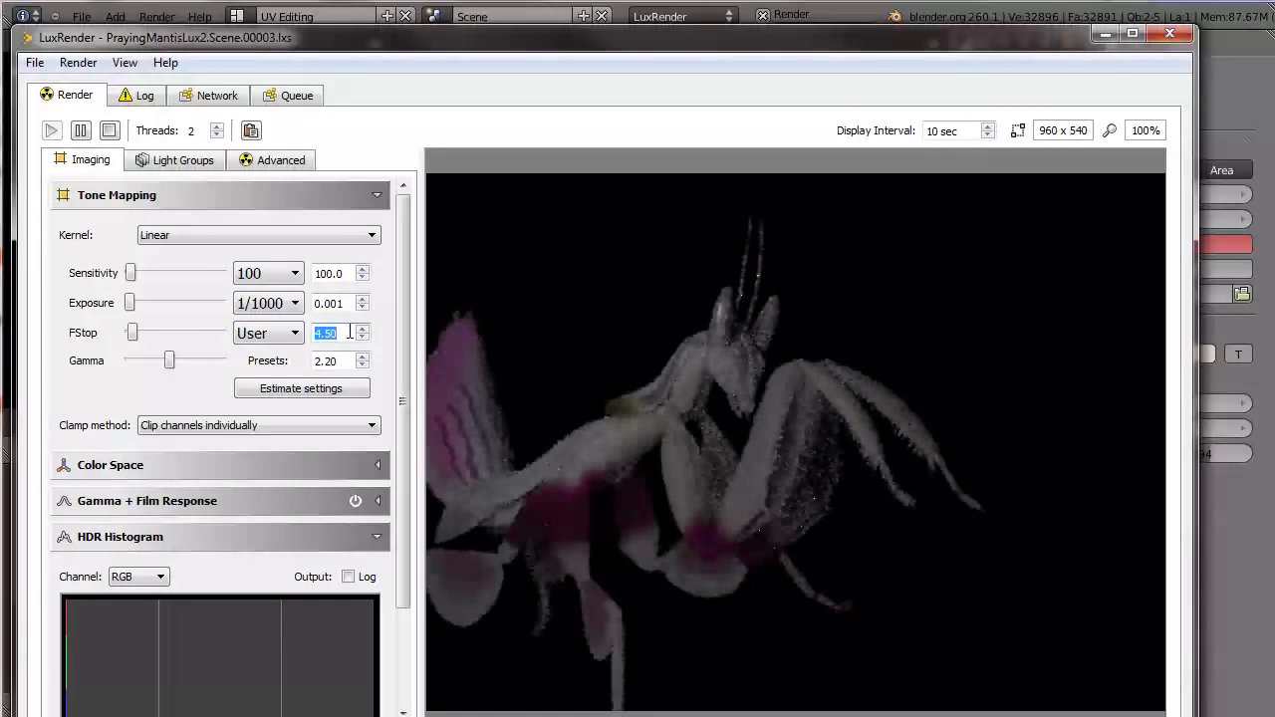
{"action": "scroll", "coordinate": [349, 333], "scroll_direction": "down", "scroll_amount": 8}
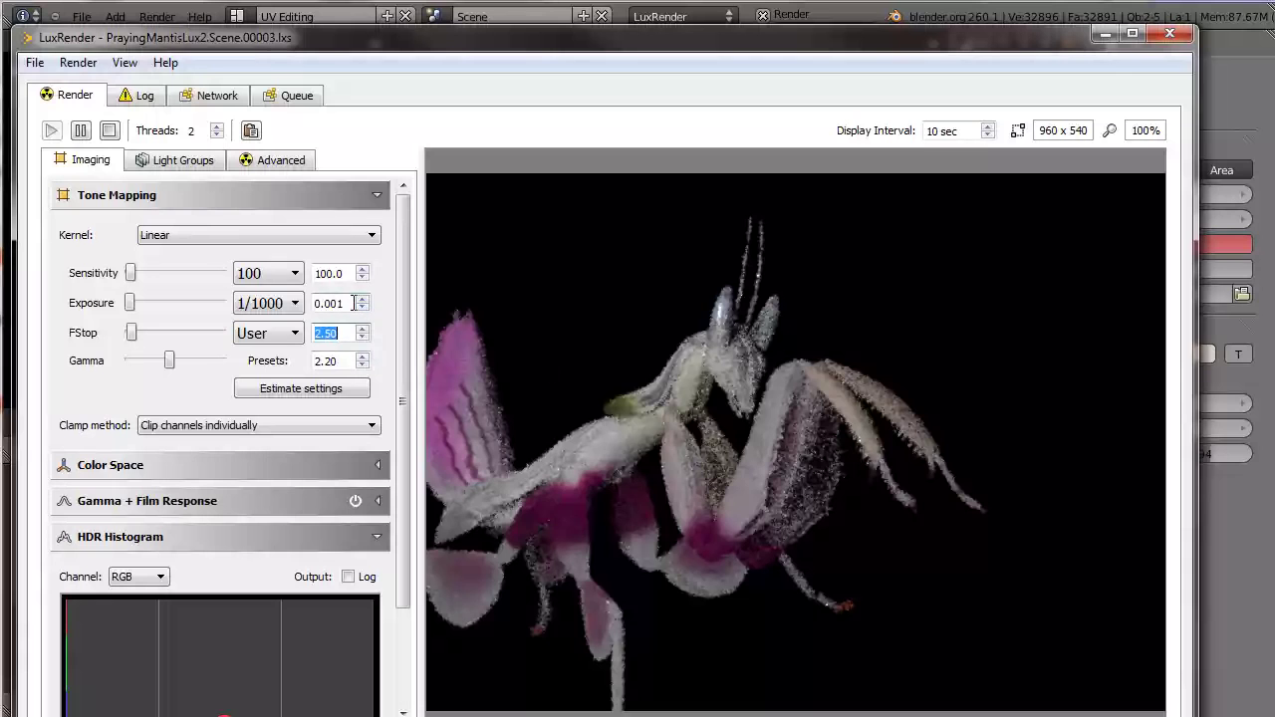
{"action": "scroll", "coordinate": [353, 303], "scroll_direction": "up", "scroll_amount": 1}
{"action": "scroll", "coordinate": [264, 305], "scroll_direction": "up", "scroll_amount": 1}
{"action": "scroll", "coordinate": [264, 307], "scroll_direction": "down", "scroll_amount": 5}
{"action": "scroll", "coordinate": [264, 307], "scroll_direction": "down", "scroll_amount": 4}
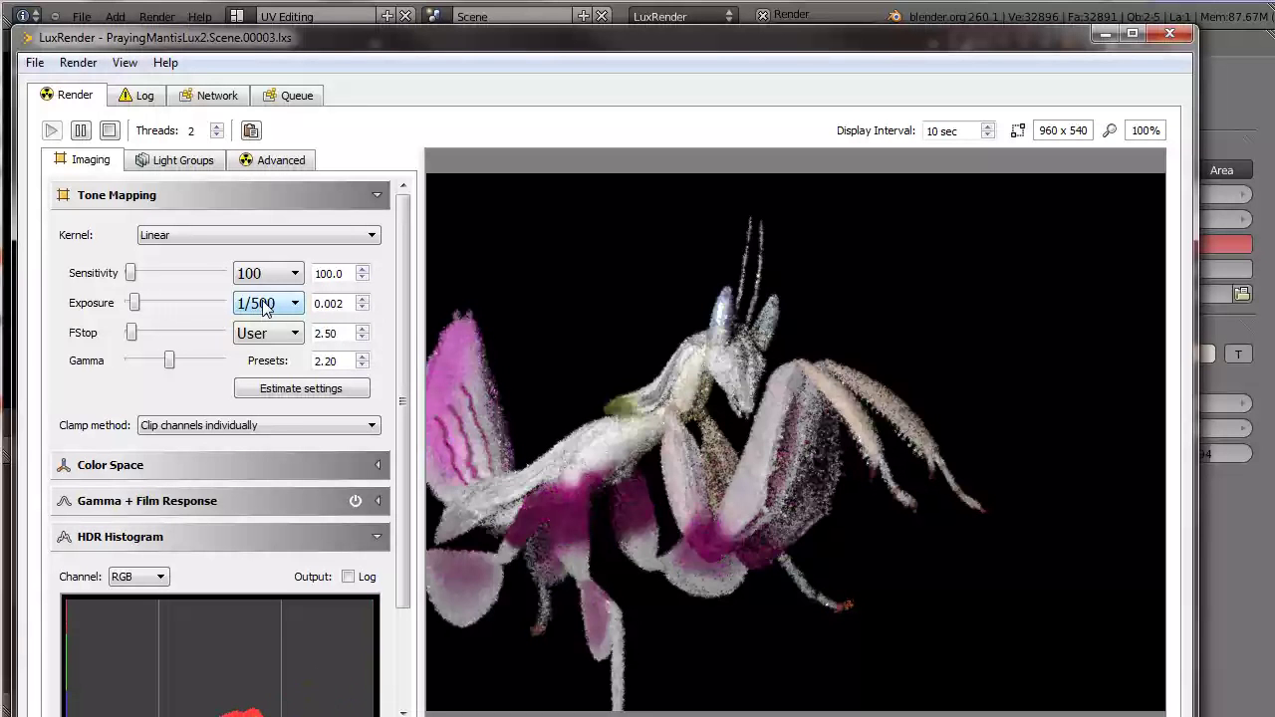
{"action": "scroll", "coordinate": [264, 308], "scroll_direction": "down", "scroll_amount": 1}
{"action": "scroll", "coordinate": [264, 308], "scroll_direction": "up", "scroll_amount": 1}
Set the Frontal light group gain to 0.6042964 and the BackSpot gain to 273.8419495
{"action": "left_click", "coordinate": [188, 161]}
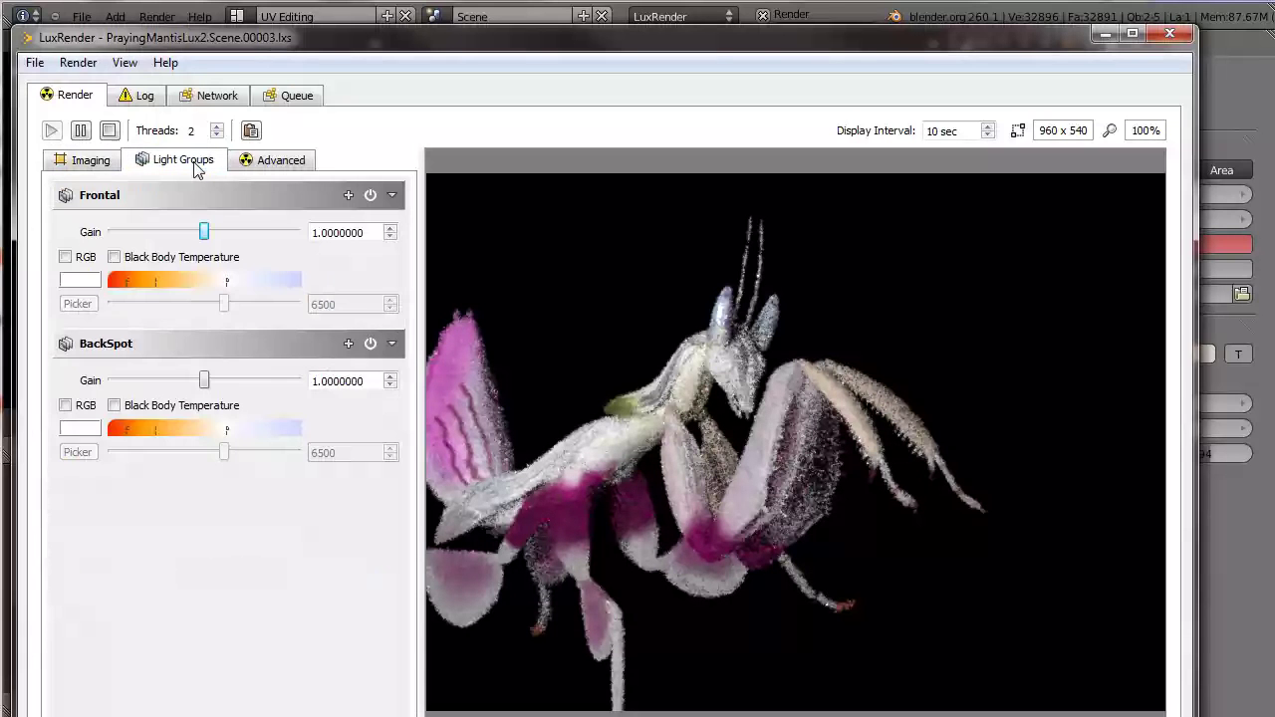
{"action": "scroll", "coordinate": [638, 438], "scroll_direction": "down", "scroll_amount": 1}
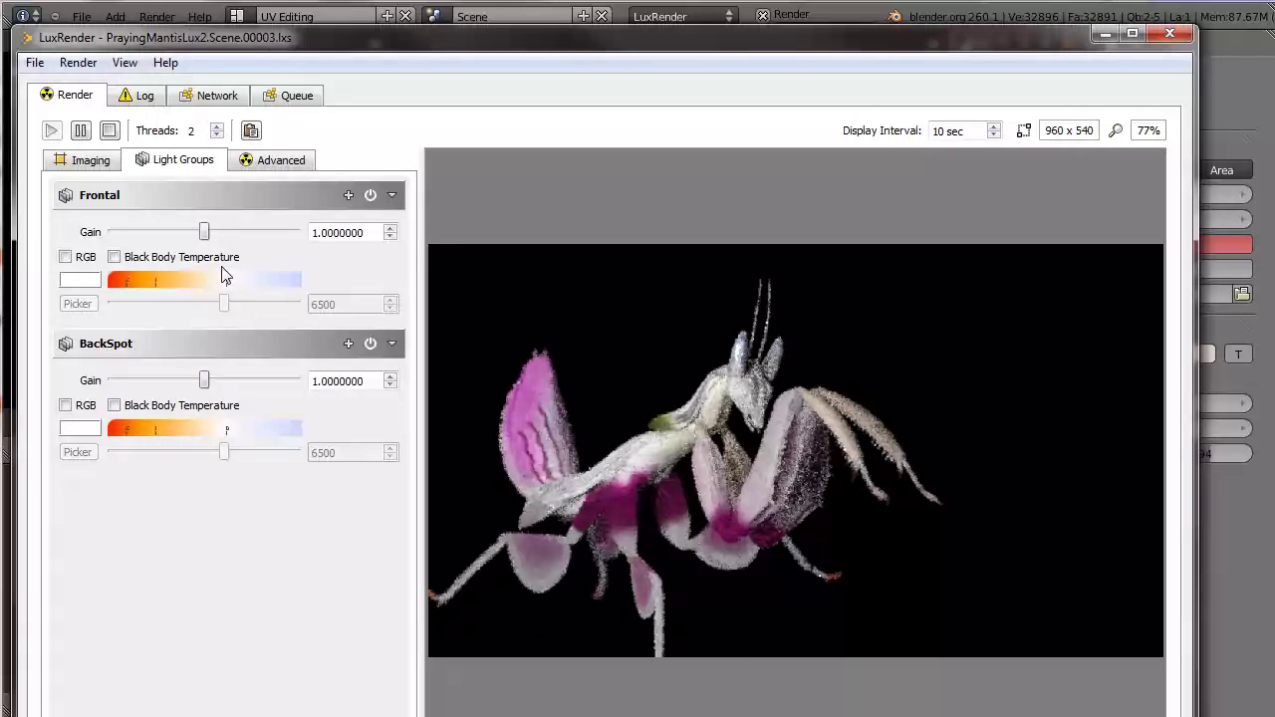
{"action": "mouse_move", "coordinate": [209, 231]}
{"action": "left_mouse_down"}
{"action": "mouse_move", "coordinate": [220, 234]}
{"action": "mouse_move", "coordinate": [196, 241]}
{"action": "left_mouse_up"}
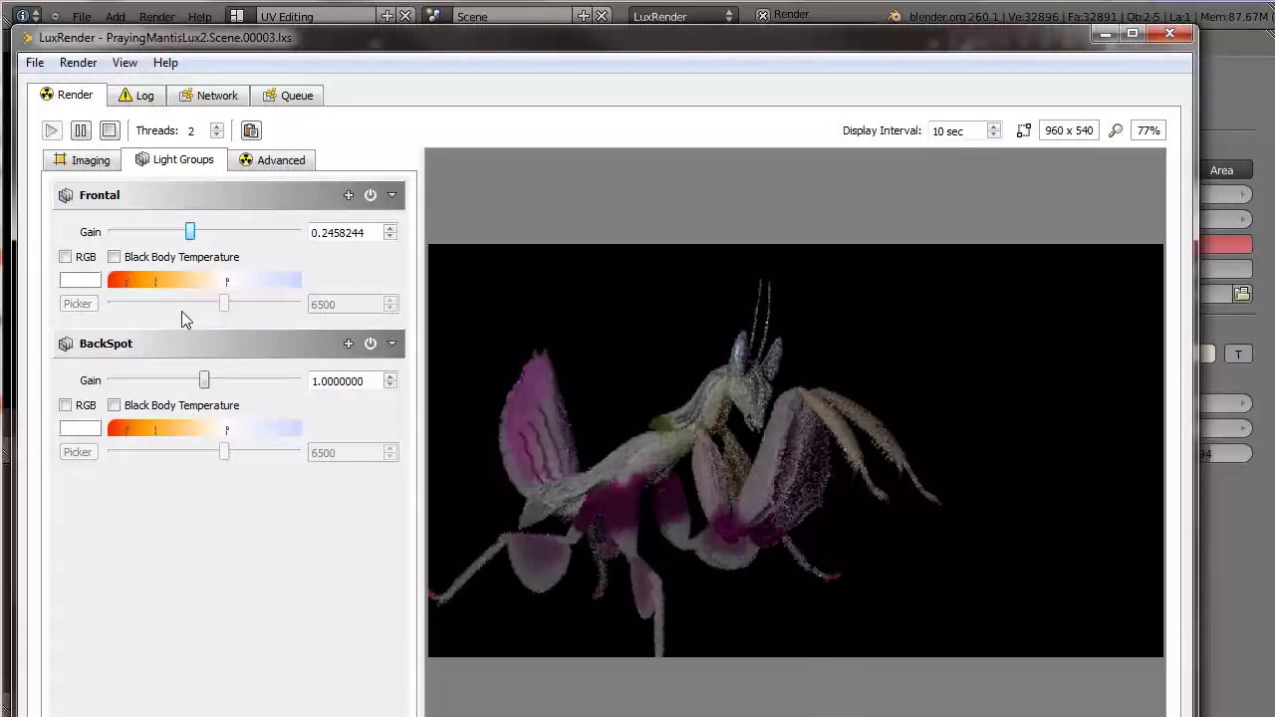
{"action": "left_click_drag", "start_coordinate": [205, 384], "coordinate": [246, 396]}
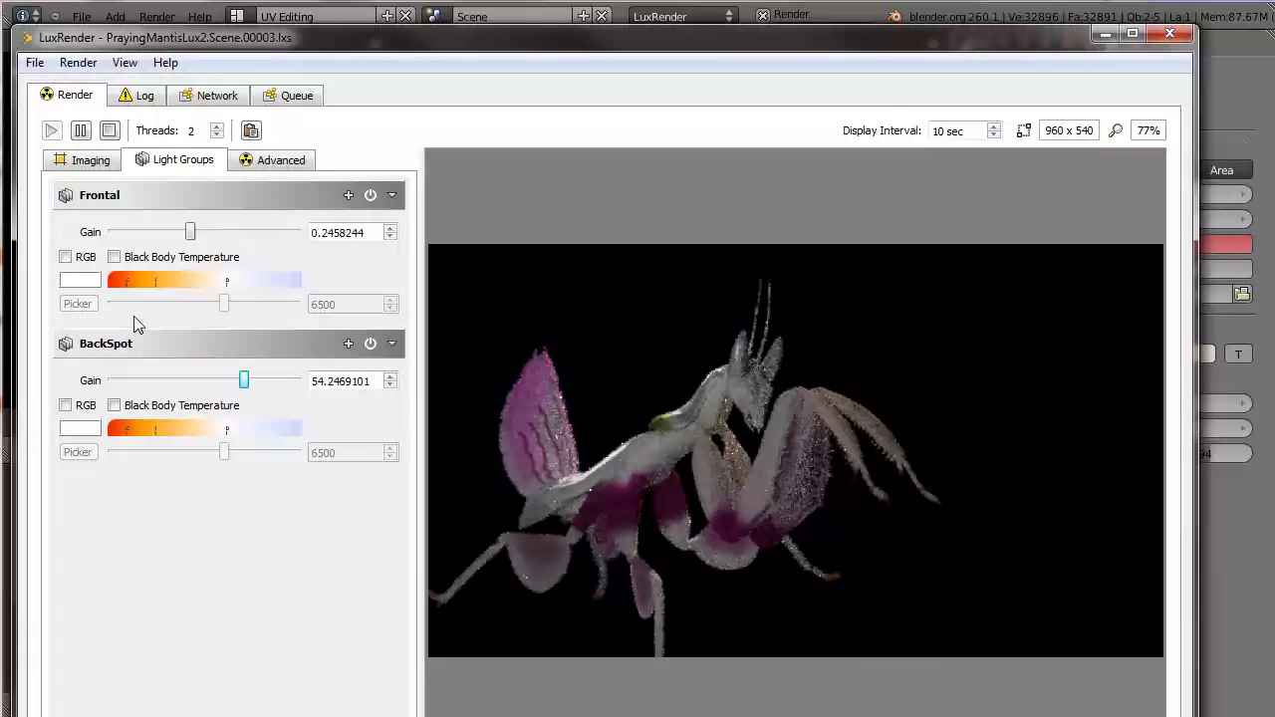
{"action": "left_click_drag", "start_coordinate": [195, 237], "coordinate": [202, 235]}
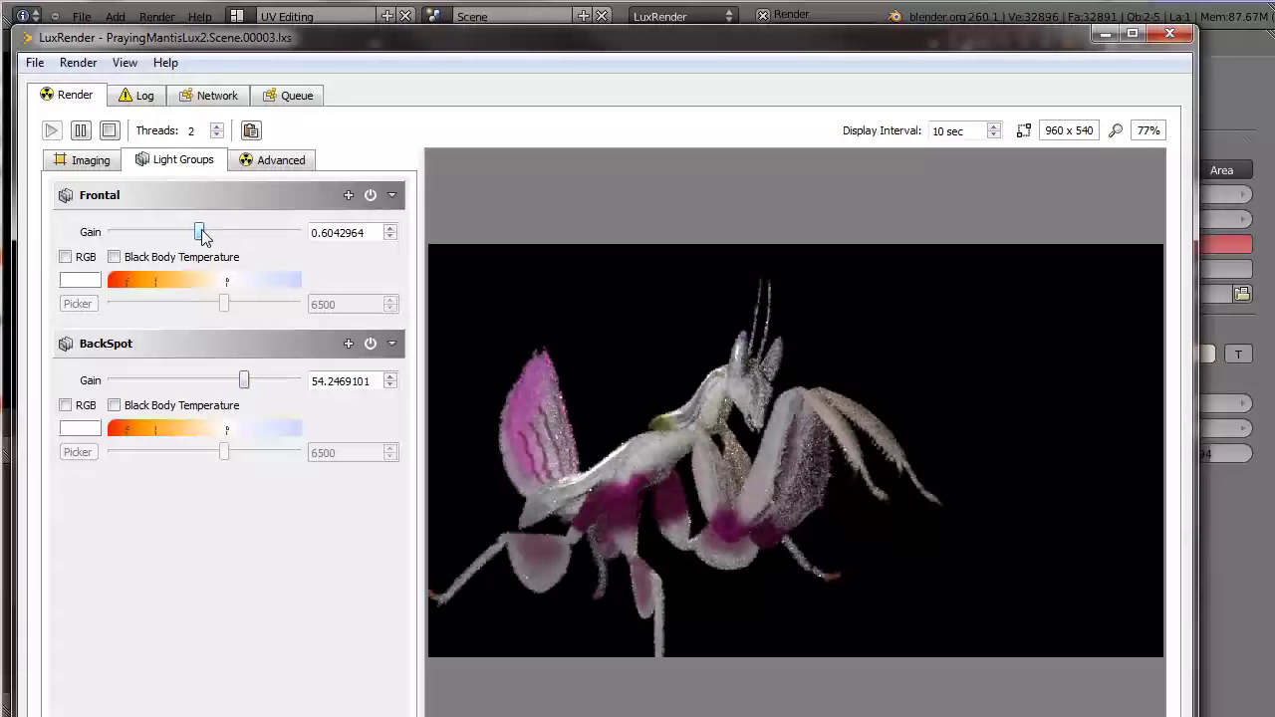
{"action": "mouse_move", "coordinate": [244, 382]}
{"action": "left_mouse_down"}
{"action": "mouse_move", "coordinate": [396, 391]}
{"action": "mouse_move", "coordinate": [261, 391]}
{"action": "left_mouse_up"}
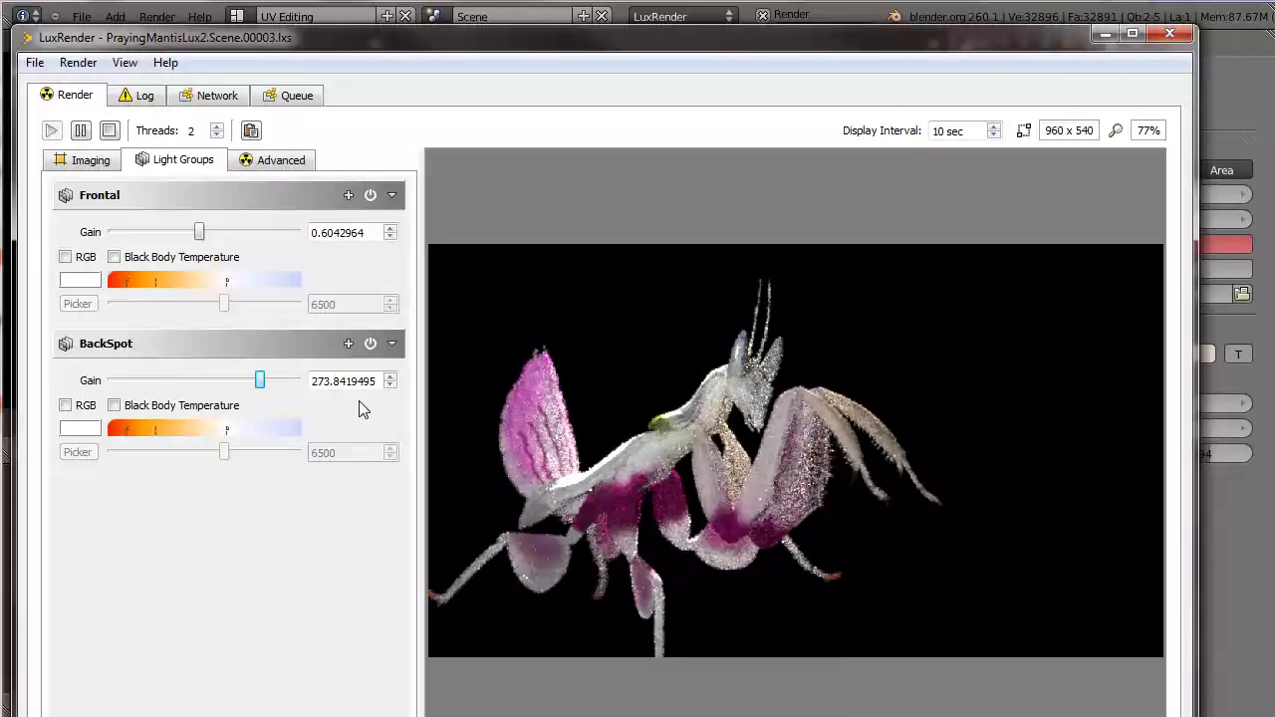
Leave the spot lamp gain at 1000 and check the BackSpot light group gain in LuxRender
{"action": "left_click", "coordinate": [1248, 92]}
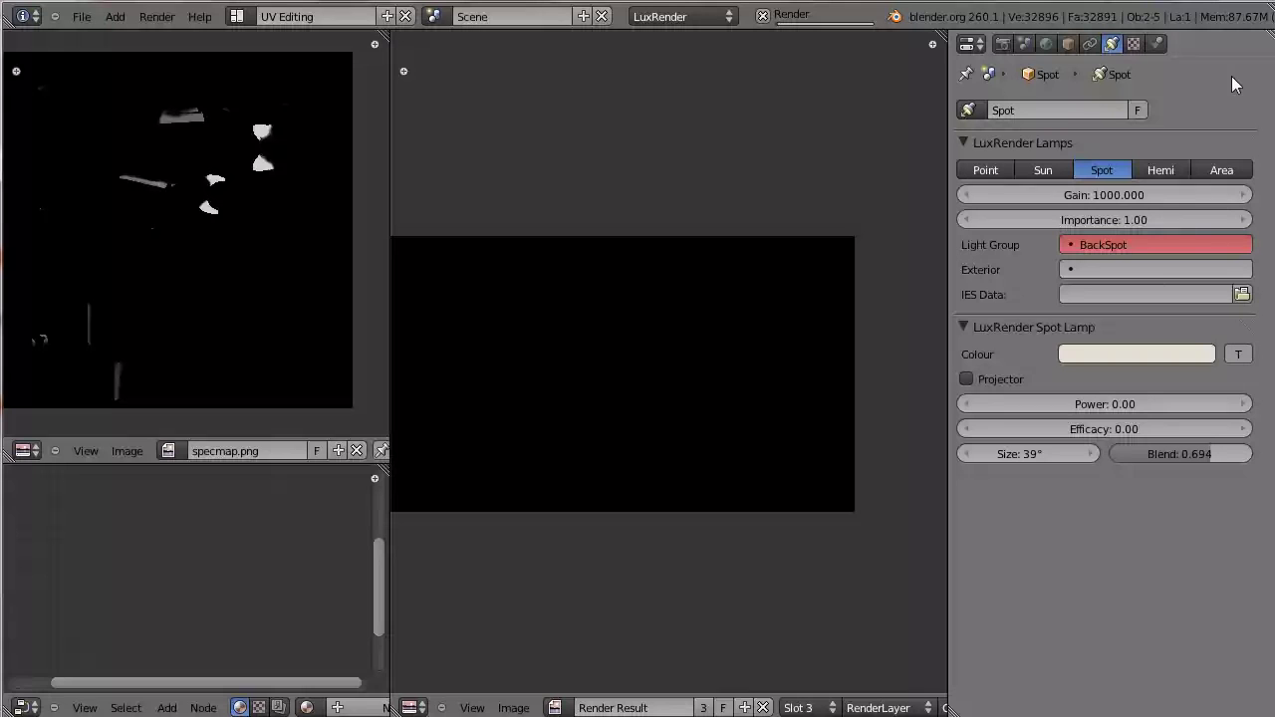
{"action": "key", "text": "Escape"}
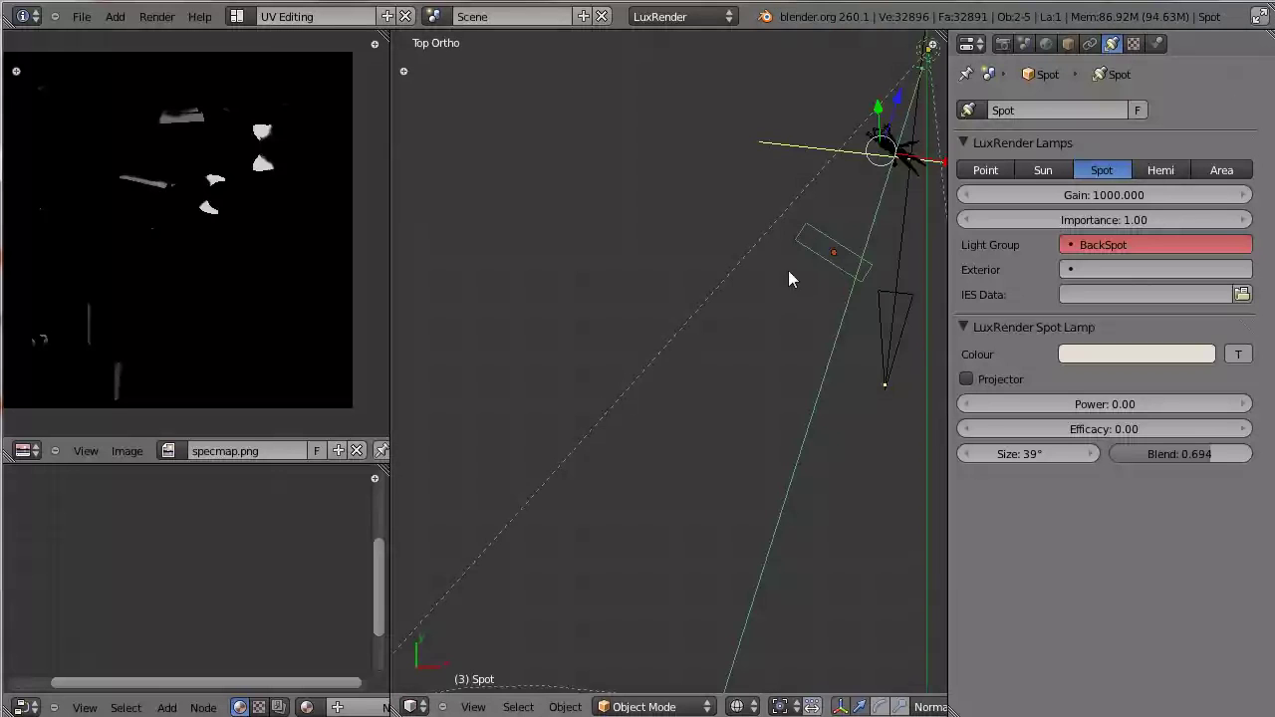
{"action": "left_click", "coordinate": [1104, 195]}
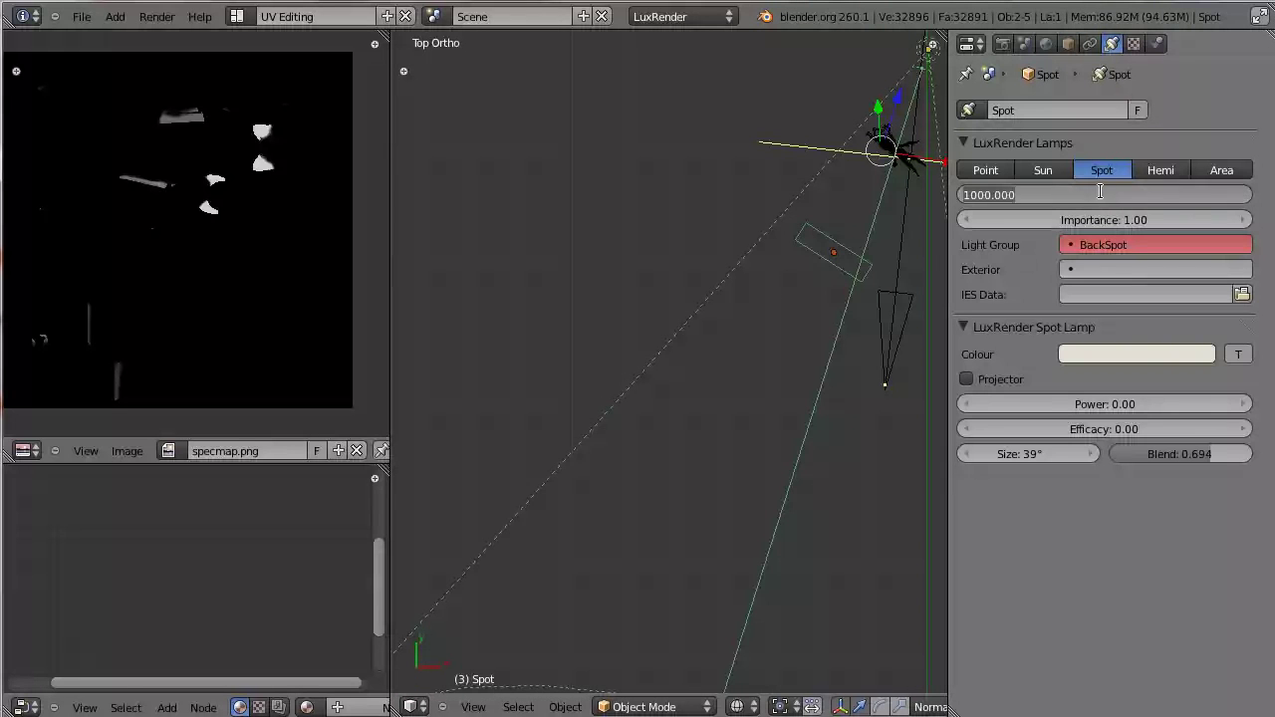
{"action": "key", "text": "Return"}
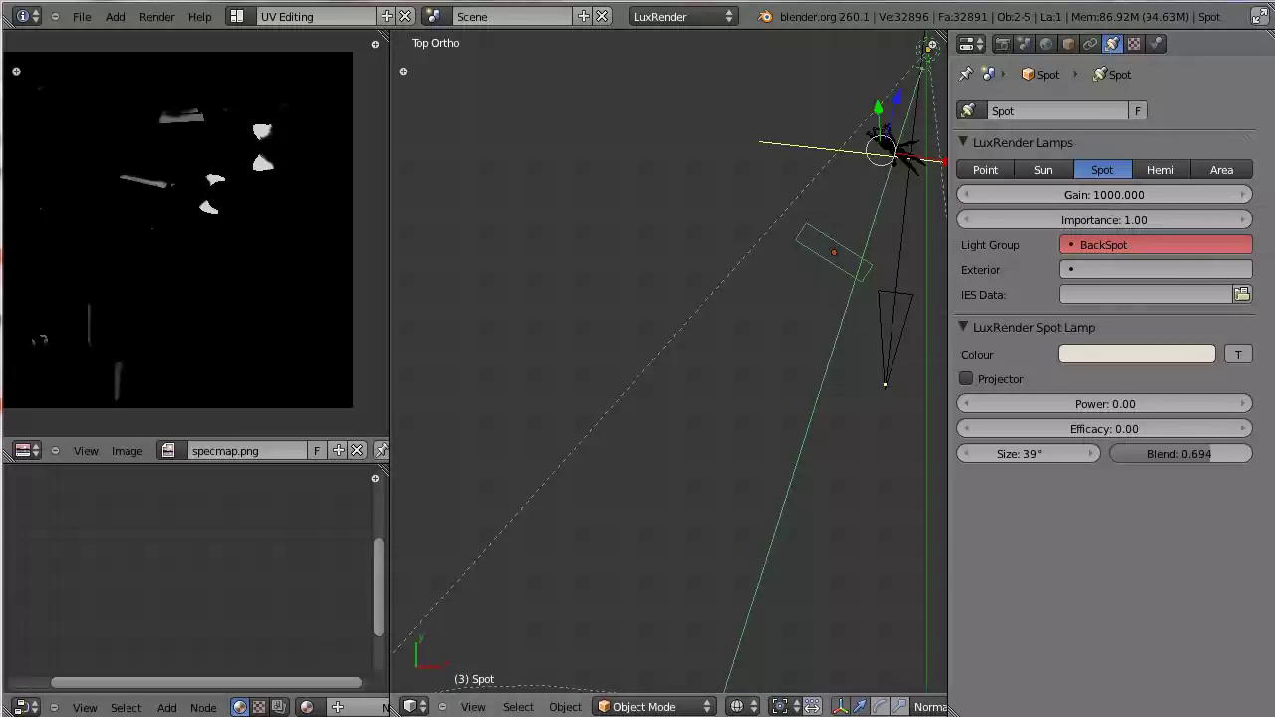
{"action": "key", "text": "alt+Tab"}
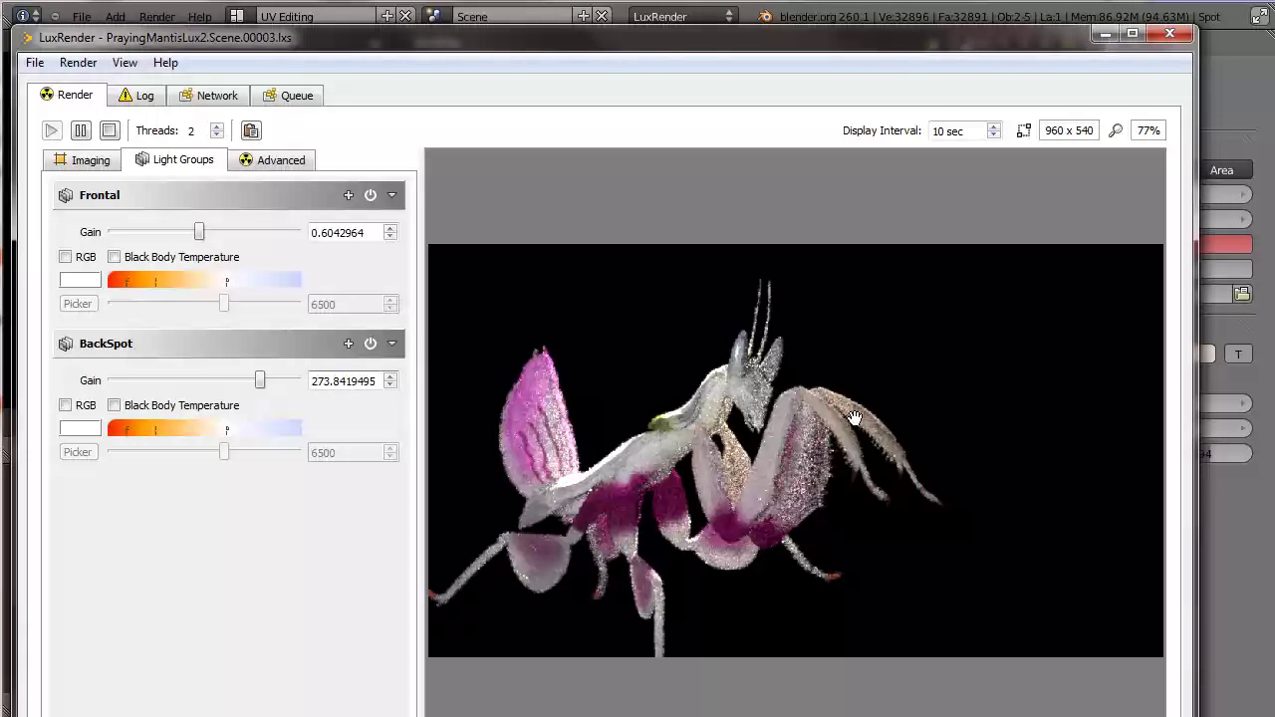
{"action": "left_click", "coordinate": [351, 383]}
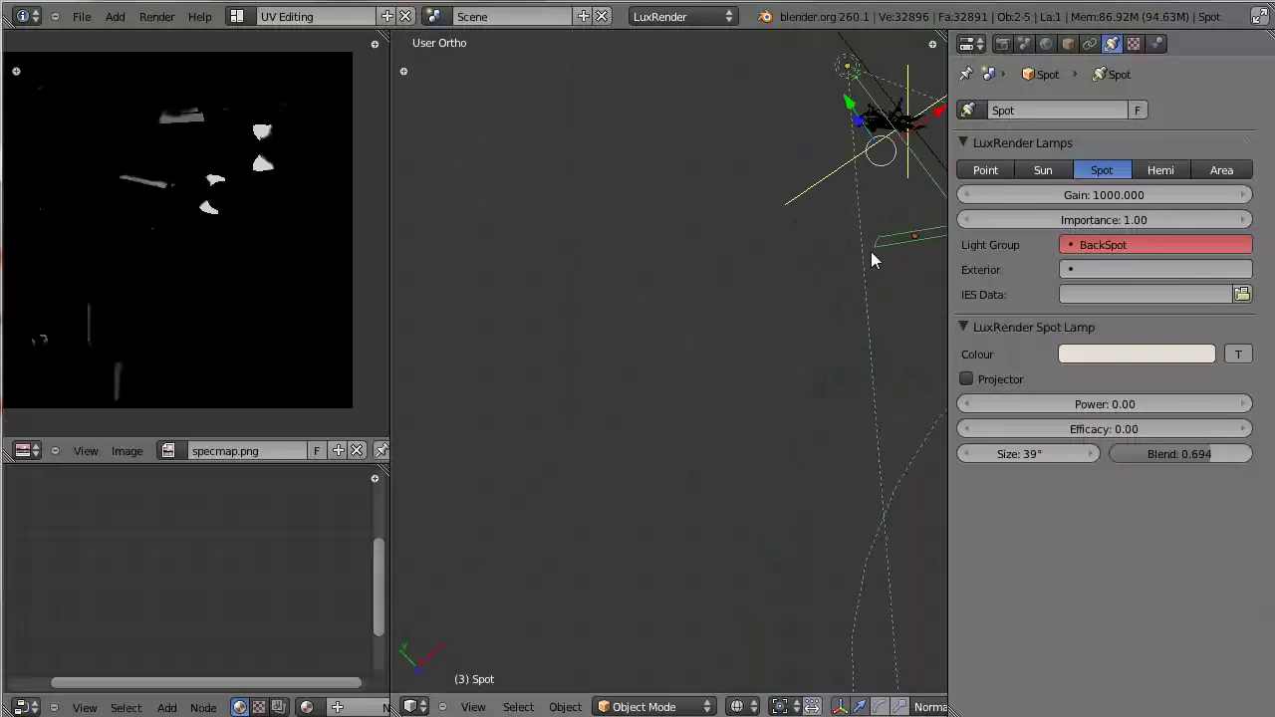
Set Plane.009's LuxRender emission gain to 10
{"action": "right_click", "coordinate": [871, 251]}
{"action": "middle_click_drag", "start_coordinate": [871, 333], "coordinate": [677, 422], "text": "shift"}
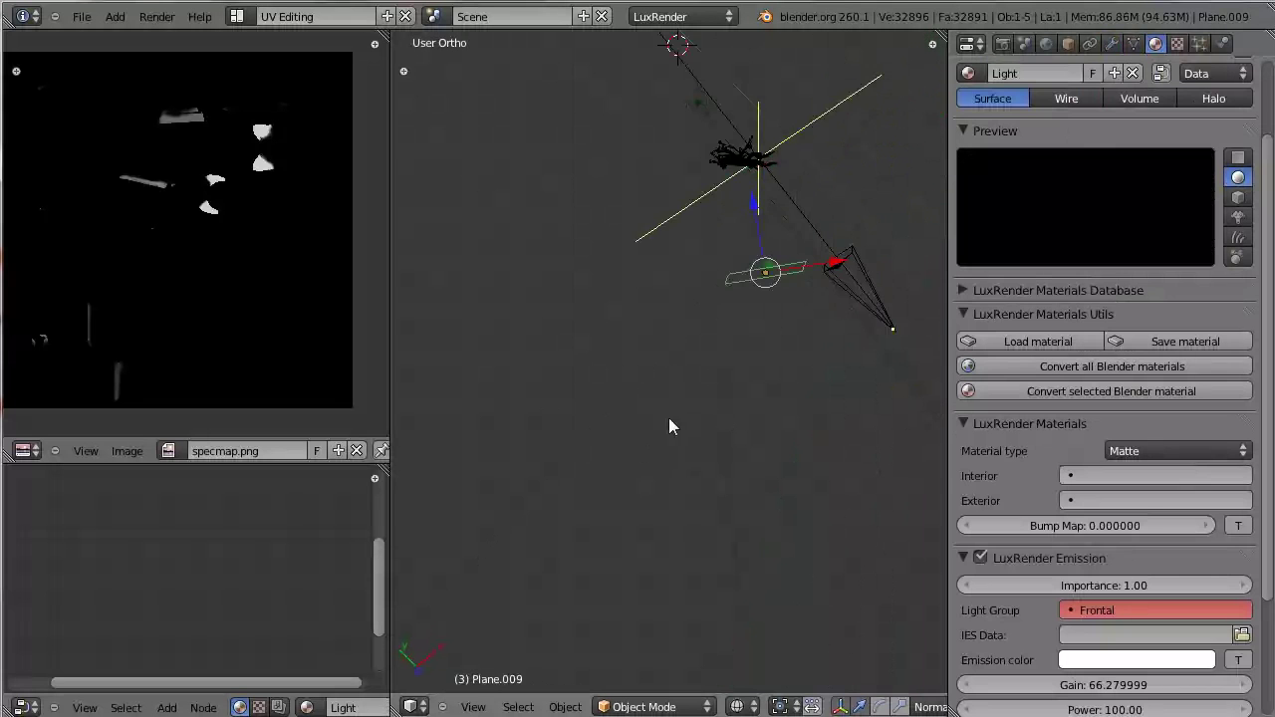
{"action": "scroll", "coordinate": [1141, 552], "scroll_direction": "down", "scroll_amount": 4}
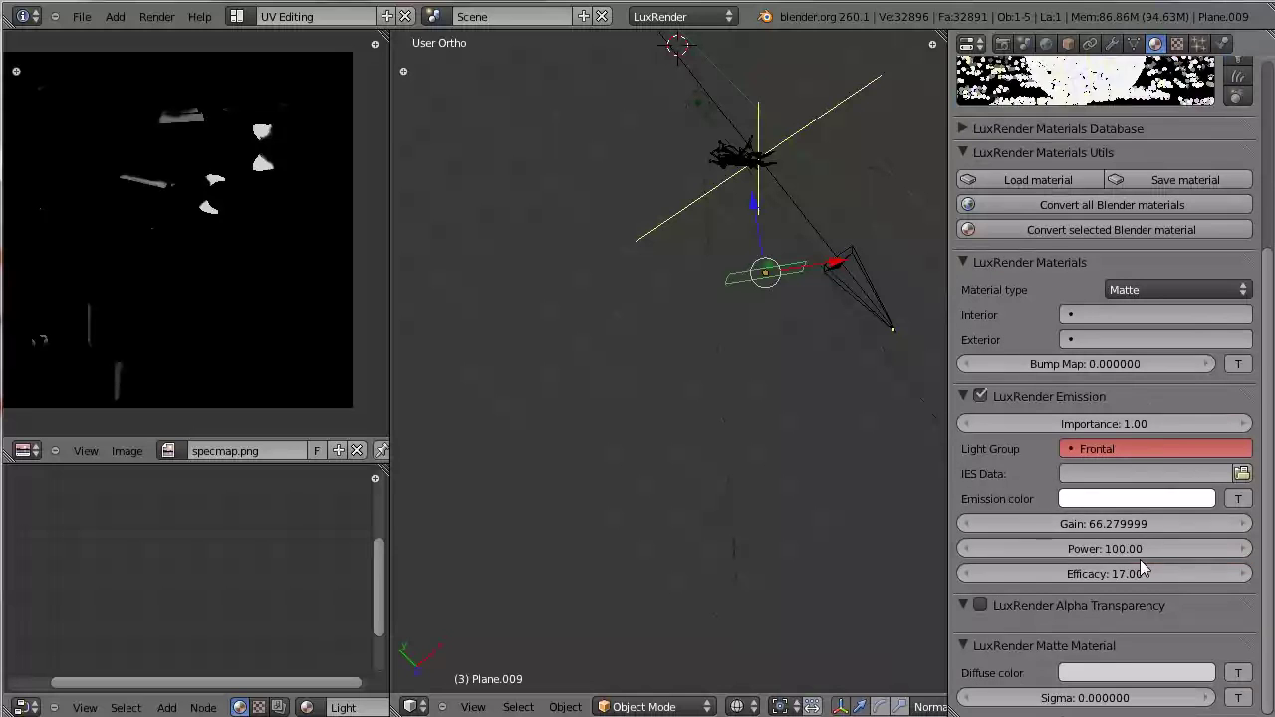
{"action": "left_click", "coordinate": [1095, 528]}
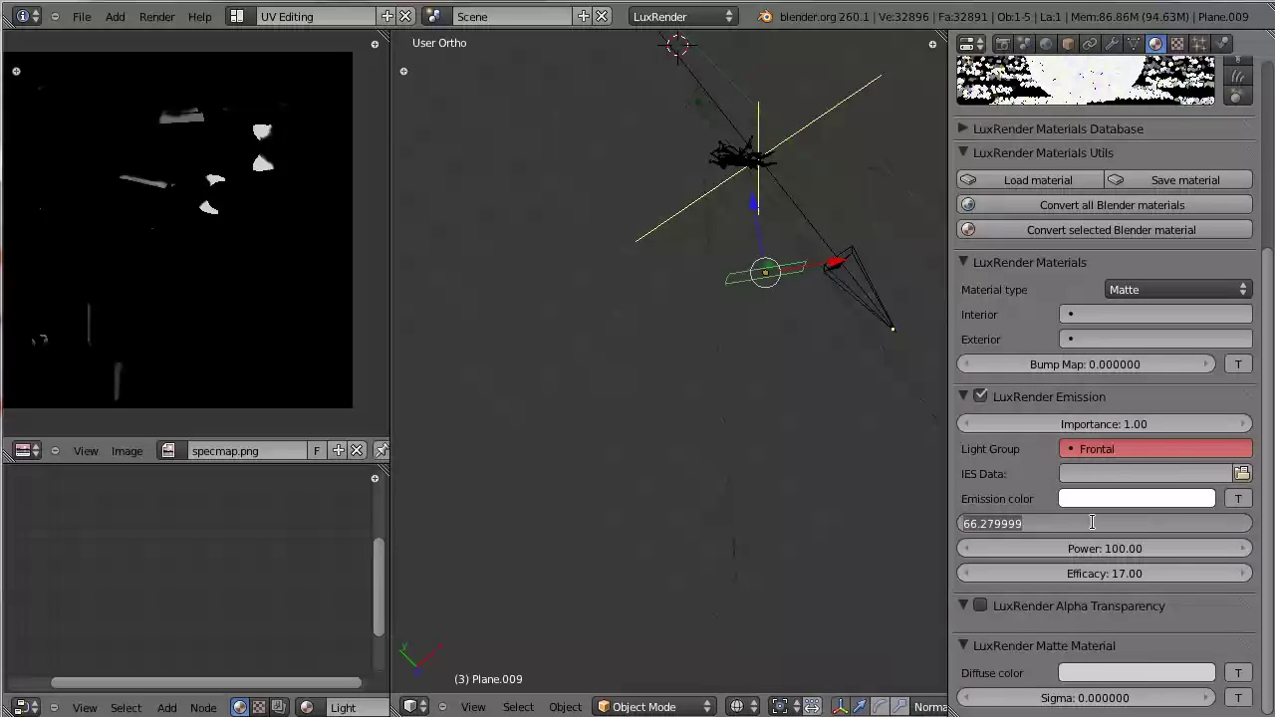
{"action": "type", "text": "10"}
{"action": "key", "text": "Return"}
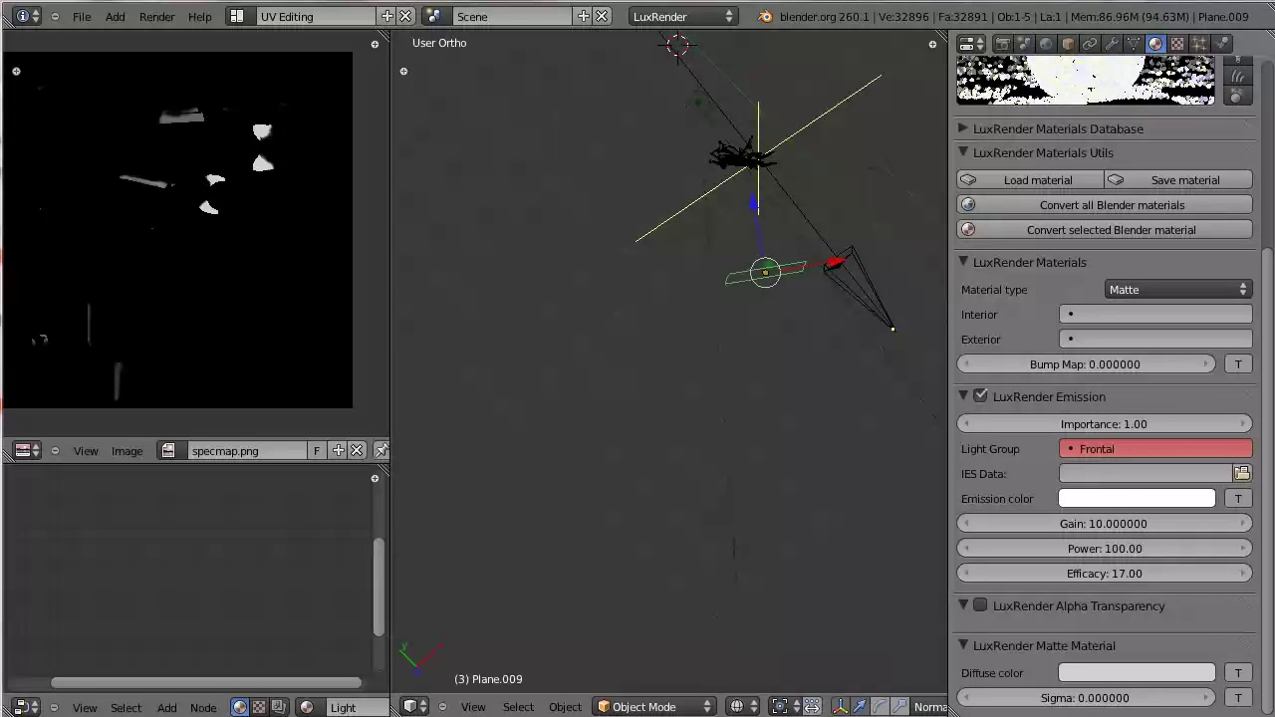
{"action": "middle_click_drag", "start_coordinate": [707, 200], "coordinate": [625, 172]}
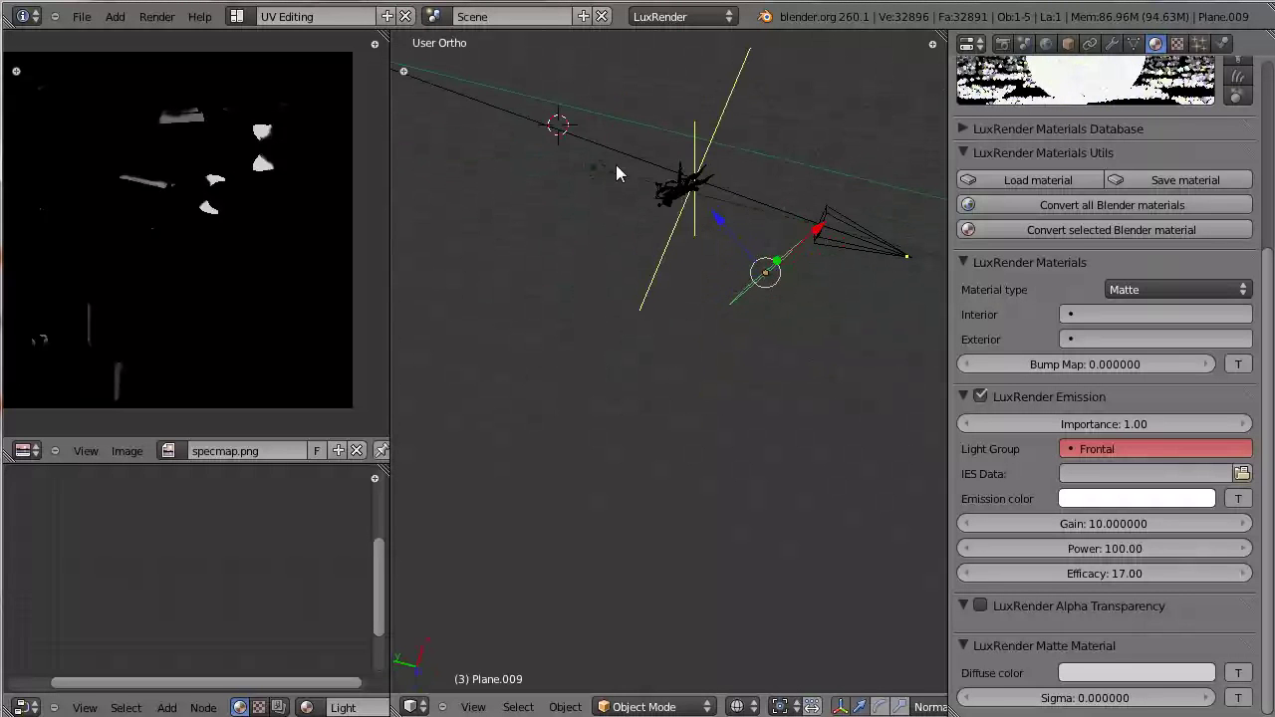
{"action": "right_click", "coordinate": [612, 166]}
{"action": "middle_click_drag", "start_coordinate": [926, 507], "coordinate": [769, 374]}
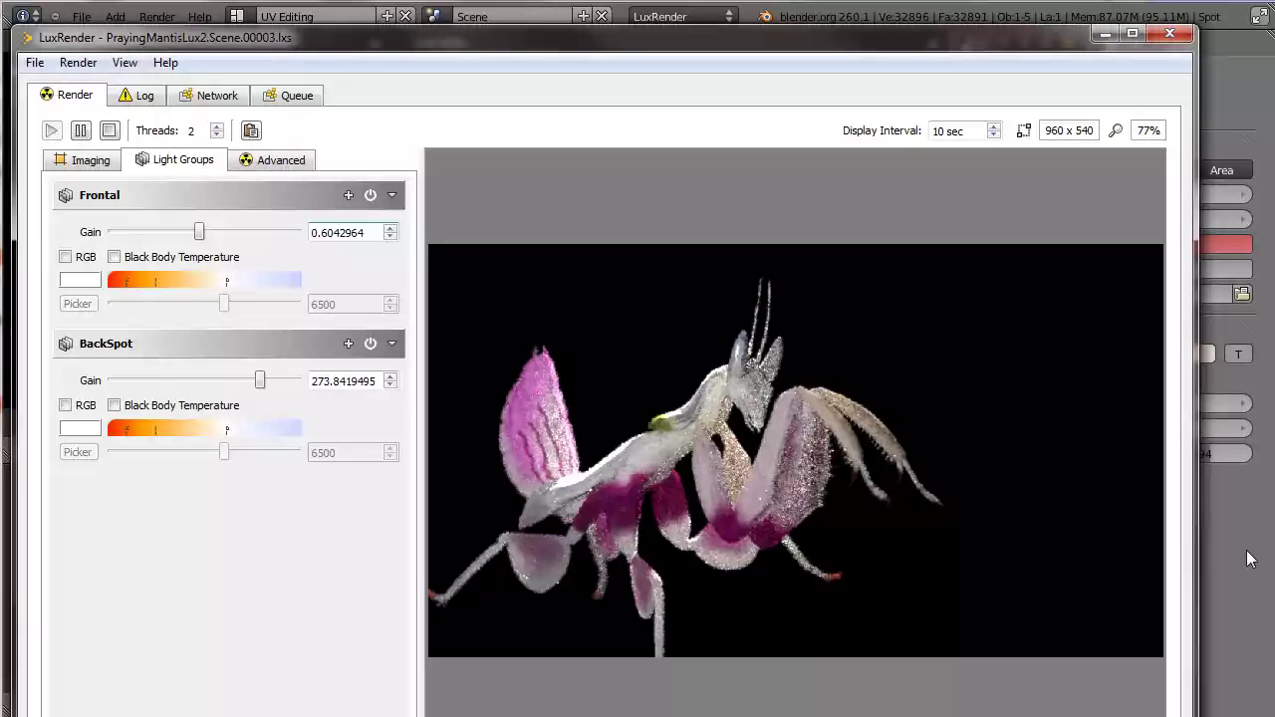
Return to Blender and select Camera.001 to show its film settings
{"action": "left_click", "coordinate": [1256, 486]}
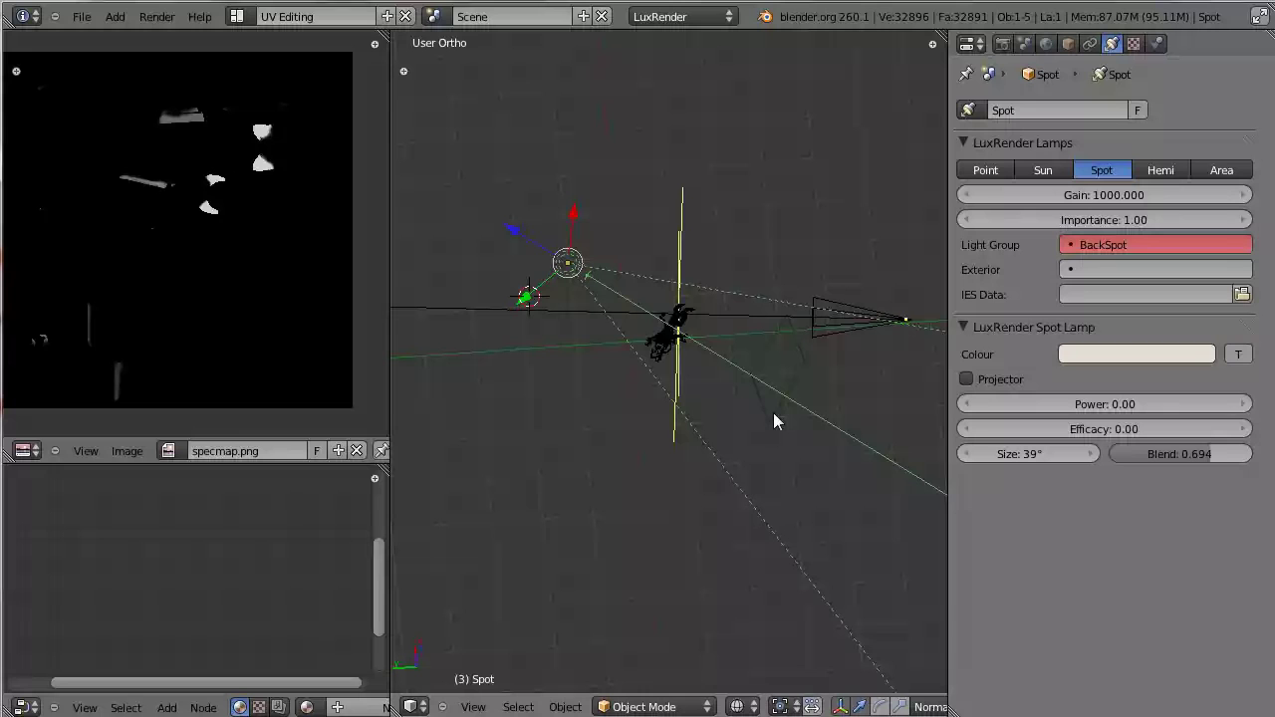
{"action": "right_click", "coordinate": [905, 319]}
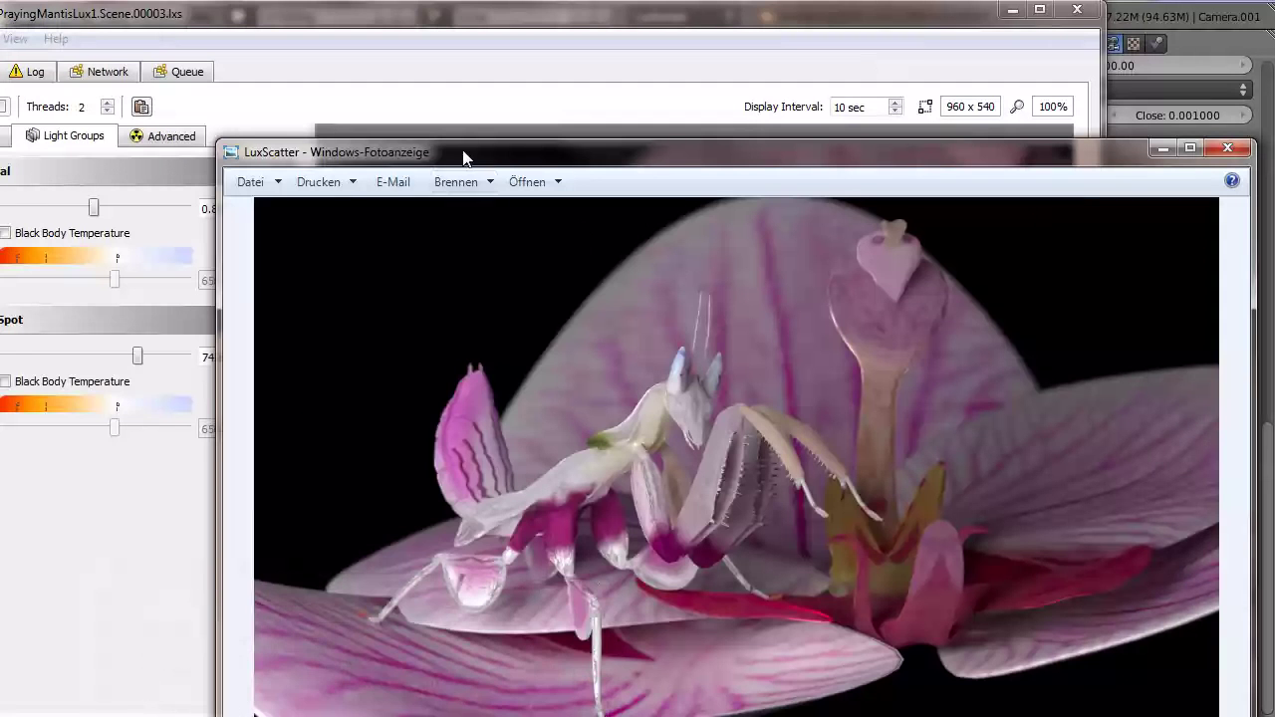
Zoom the LuxScatter image in on the mantis claws and out, then move the viewer beneath LuxRender
{"action": "left_click_drag", "start_coordinate": [463, 158], "coordinate": [248, 97]}
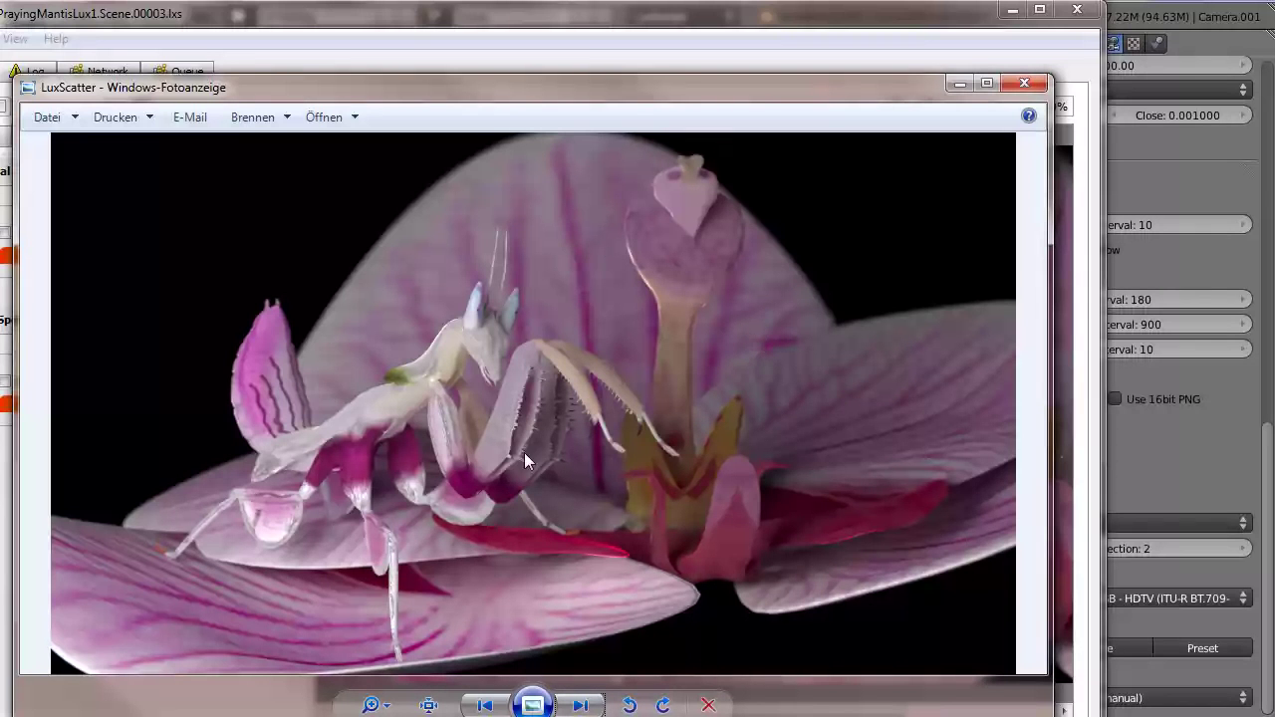
{"action": "scroll", "coordinate": [611, 474], "scroll_direction": "up", "scroll_amount": 3}
{"action": "scroll", "coordinate": [609, 473], "scroll_direction": "down", "scroll_amount": 3}
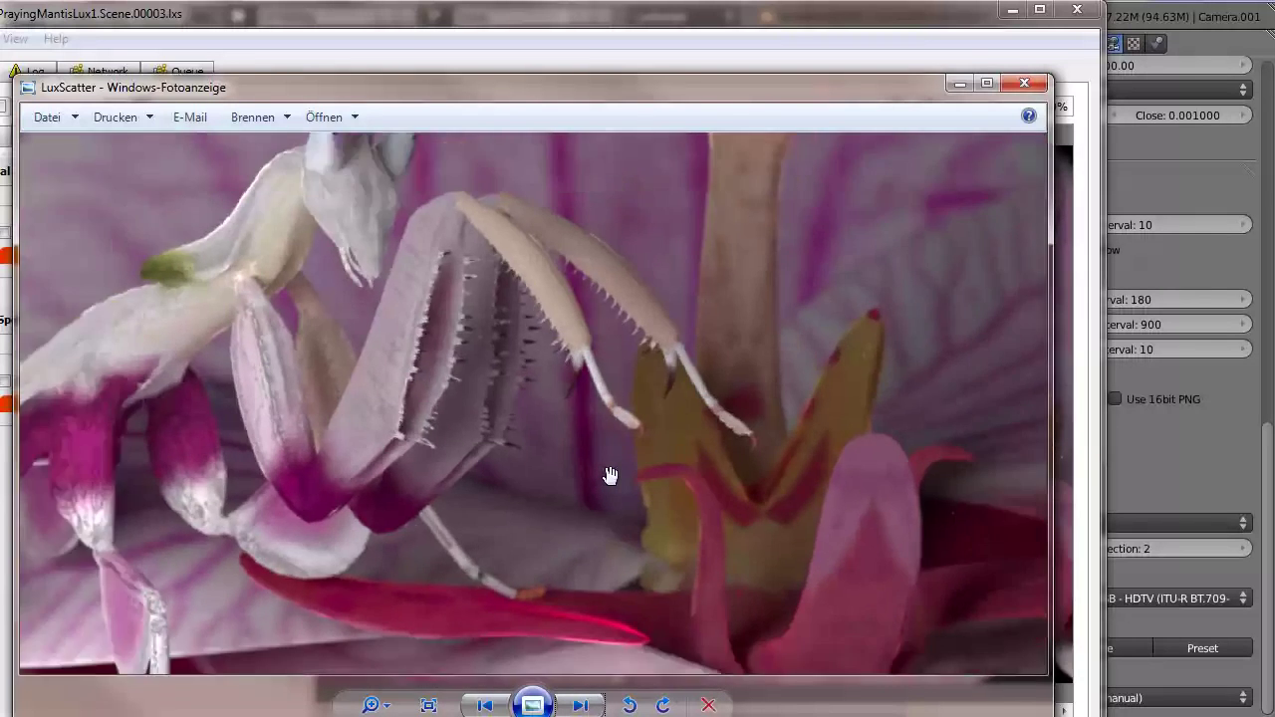
{"action": "scroll", "coordinate": [611, 474], "scroll_direction": "up", "scroll_amount": 5}
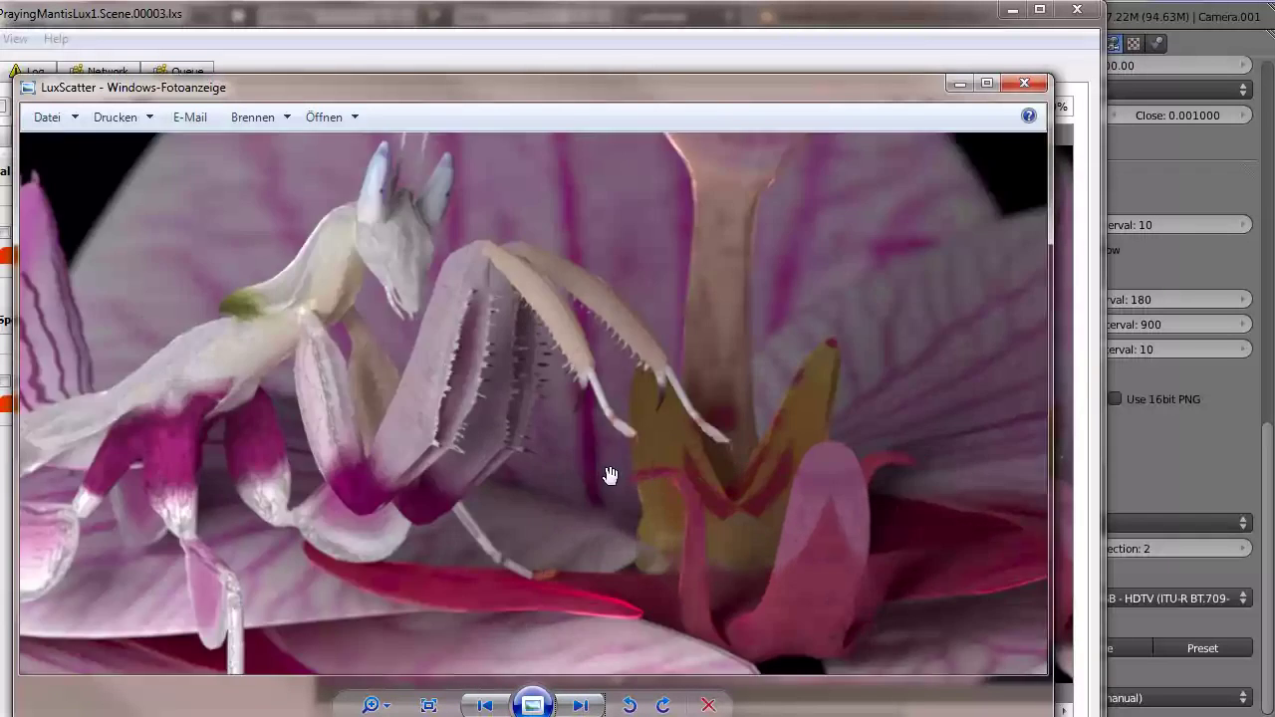
{"action": "scroll", "coordinate": [472, 410], "scroll_direction": "down", "scroll_amount": 5}
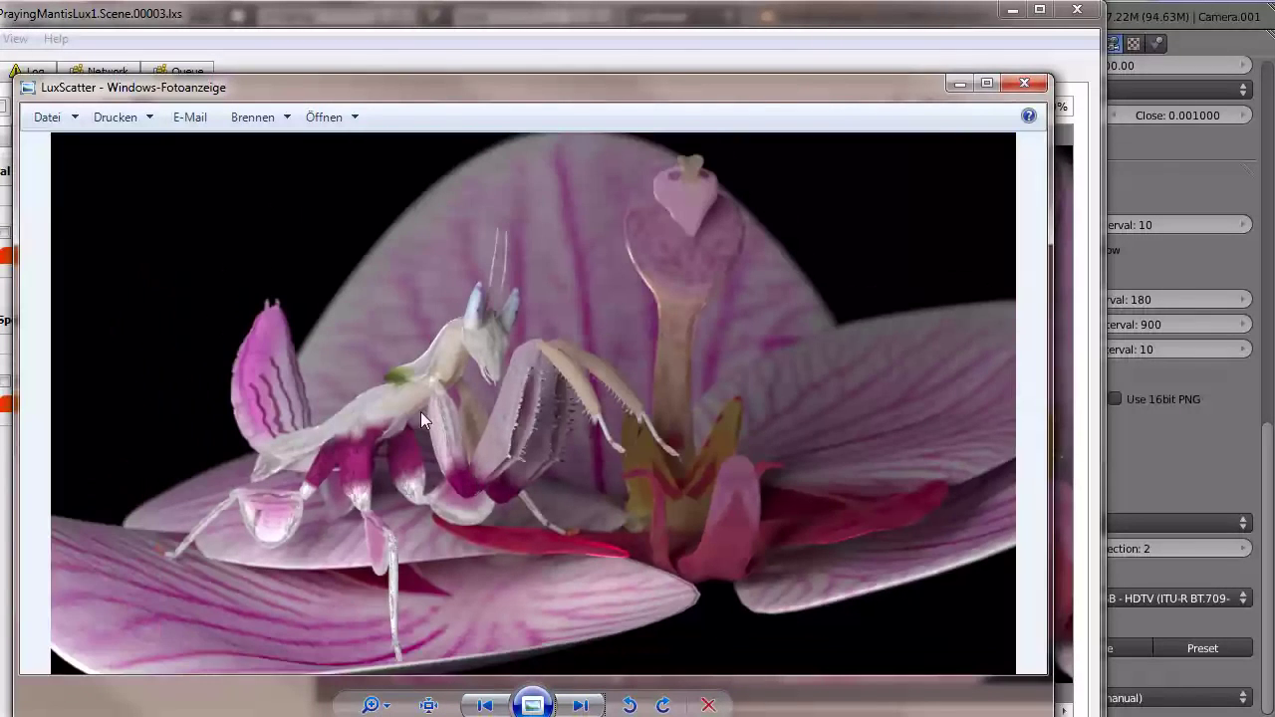
{"action": "left_click_drag", "start_coordinate": [462, 87], "coordinate": [464, 642]}
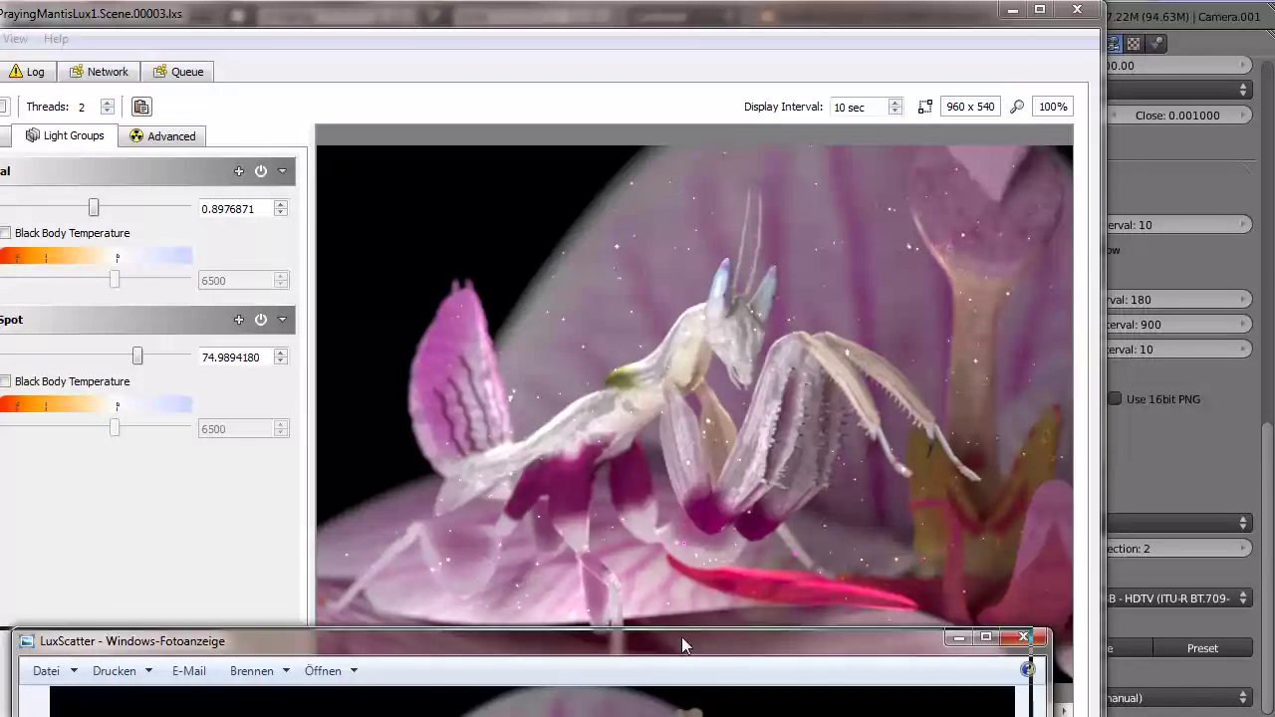
Fit the PrayingMantisLux1 render in the LuxRender window and resize it to show the status bar statistics
{"action": "left_click_drag", "start_coordinate": [682, 636], "coordinate": [681, 716]}
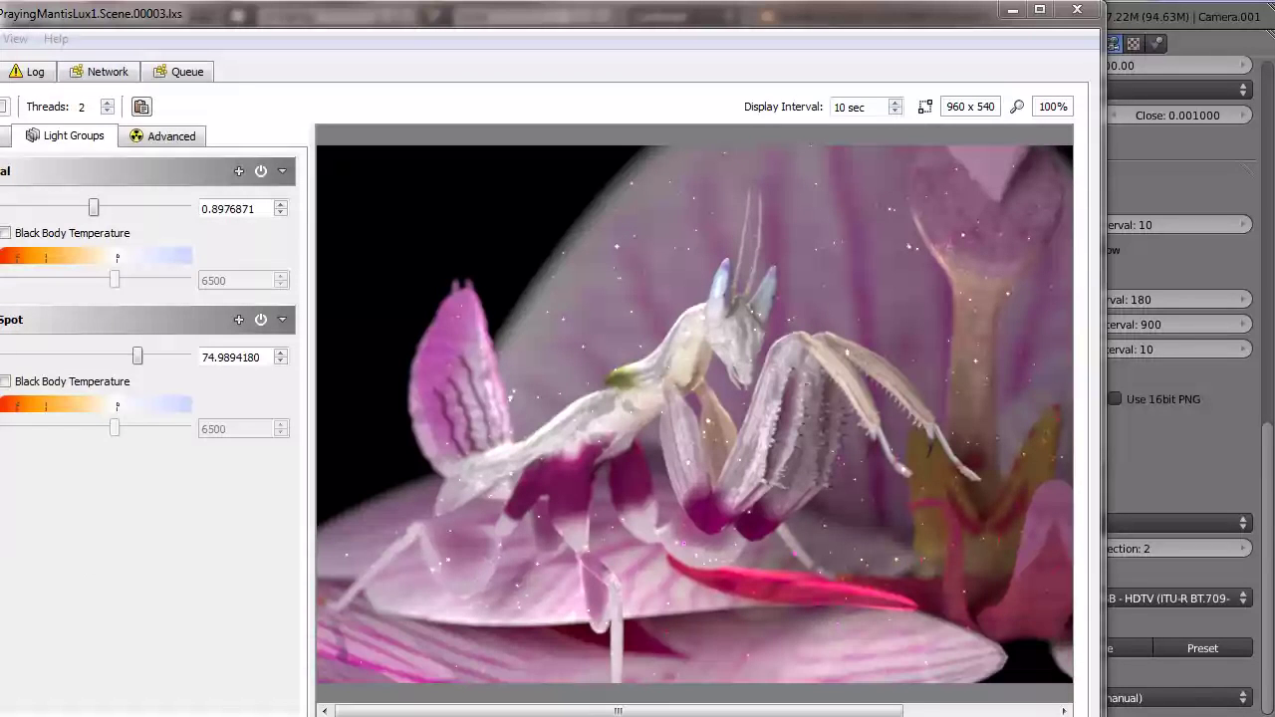
{"action": "left_click", "coordinate": [670, 575]}
{"action": "scroll", "coordinate": [674, 571], "scroll_direction": "down", "scroll_amount": 1}
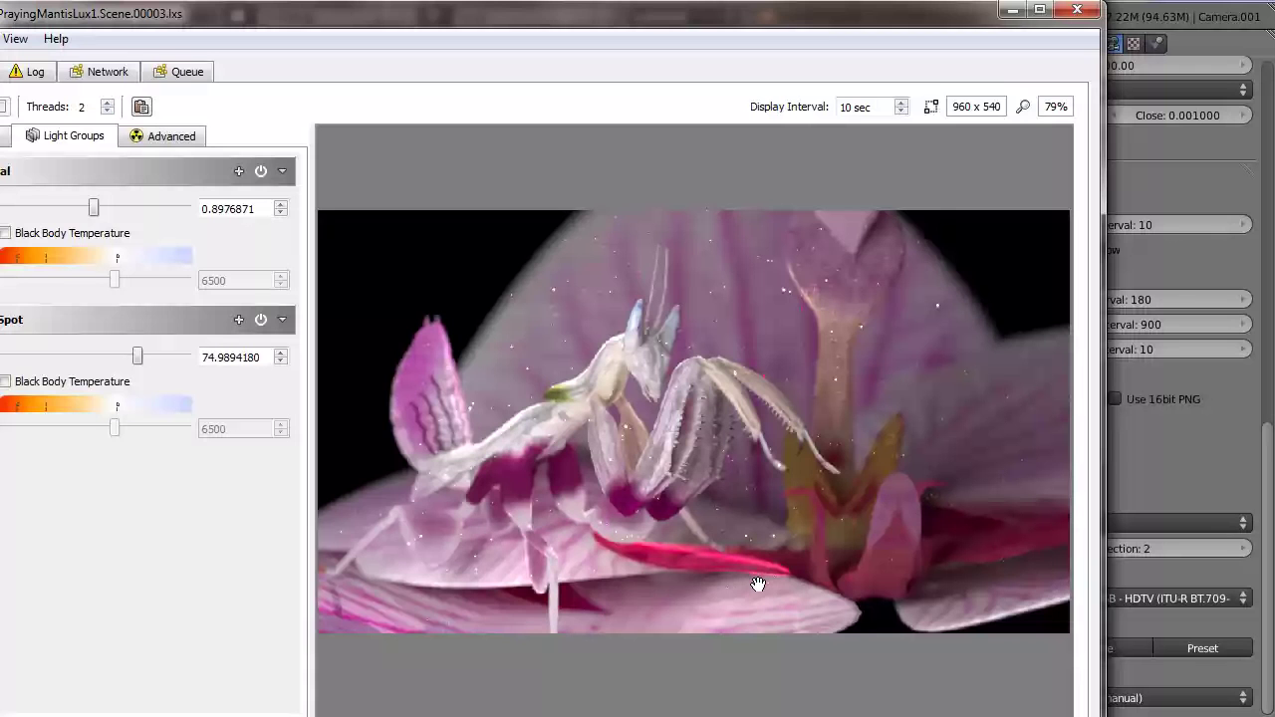
{"action": "scroll", "coordinate": [755, 588], "scroll_direction": "down", "scroll_amount": 2}
{"action": "scroll", "coordinate": [755, 588], "scroll_direction": "up", "scroll_amount": 1}
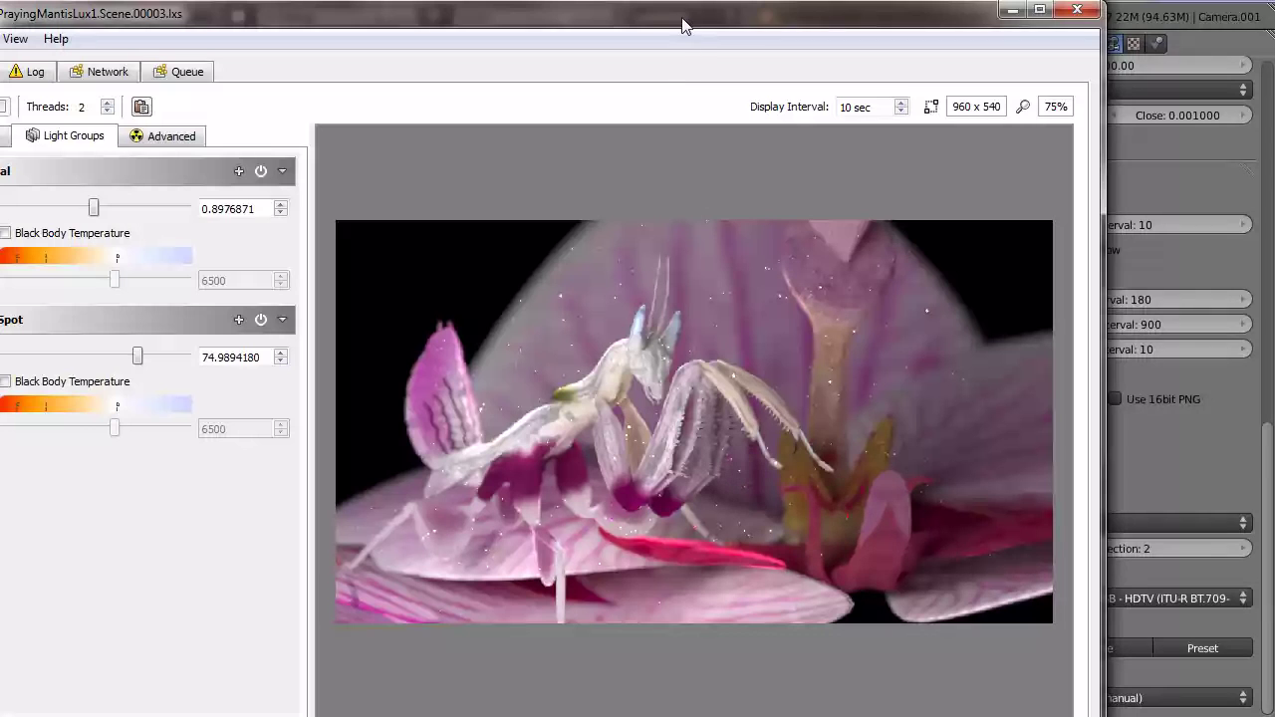
{"action": "left_click_drag", "start_coordinate": [682, 25], "coordinate": [702, 0]}
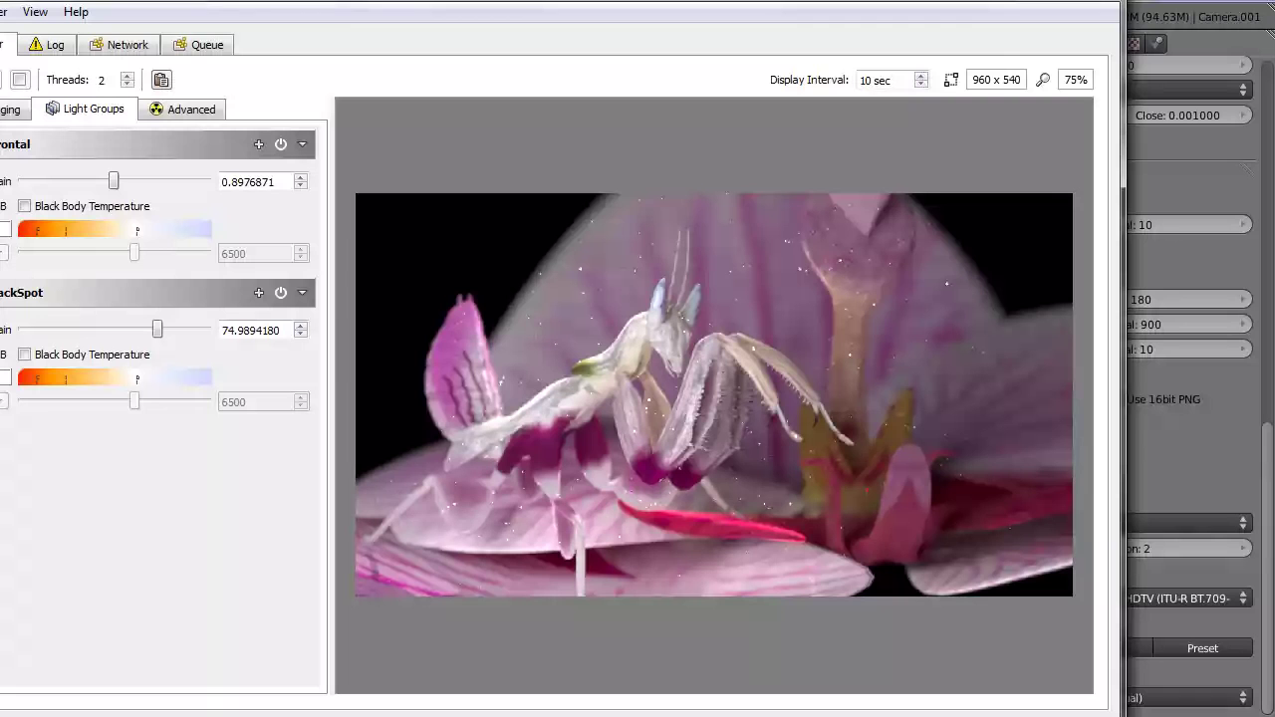
{"action": "left_click_drag", "start_coordinate": [907, 713], "coordinate": [908, 674]}
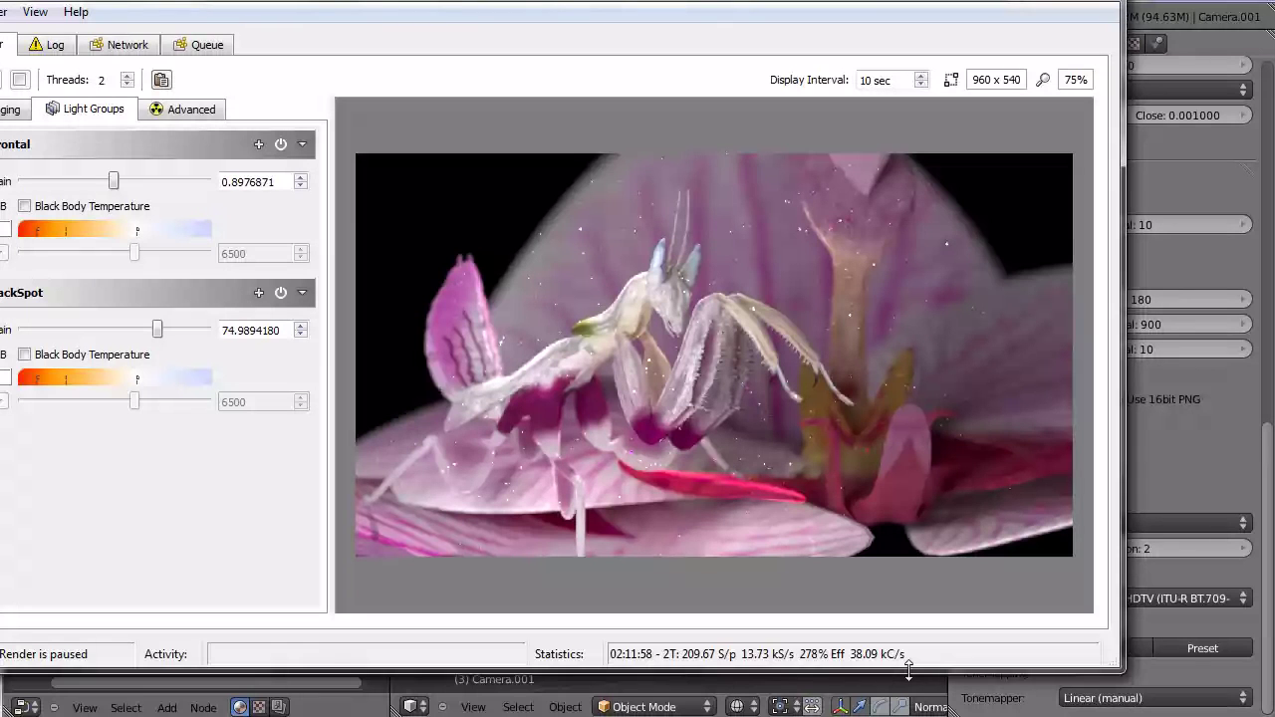